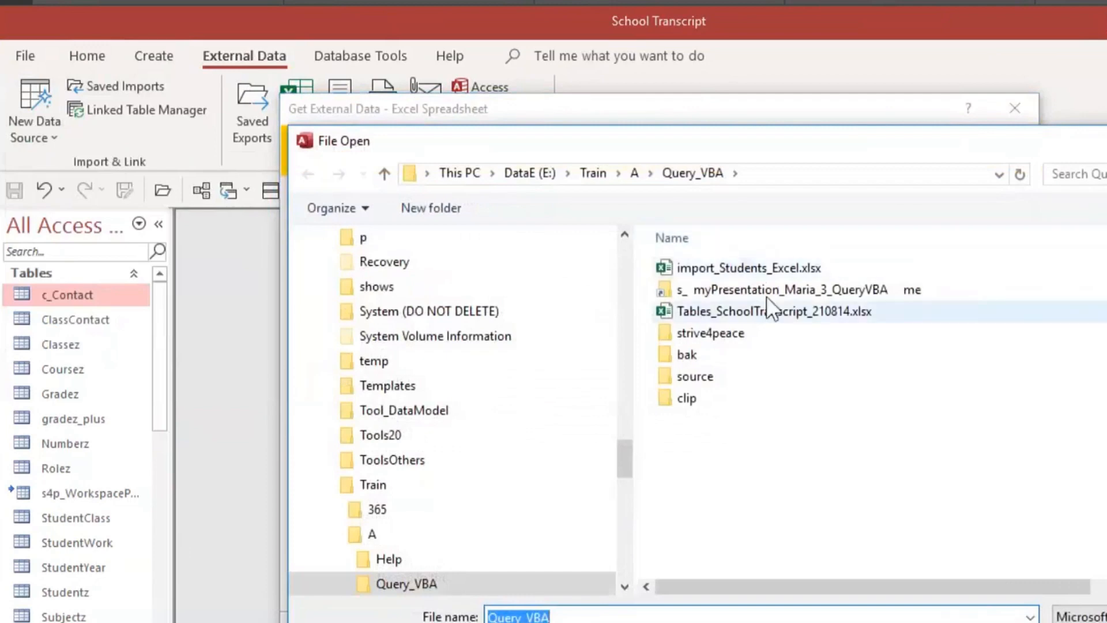
Step: Link import_Students_Excel.xlsx from the Query_VBA folder as table import_Students, using its first row as column headings
left_click(761, 269)
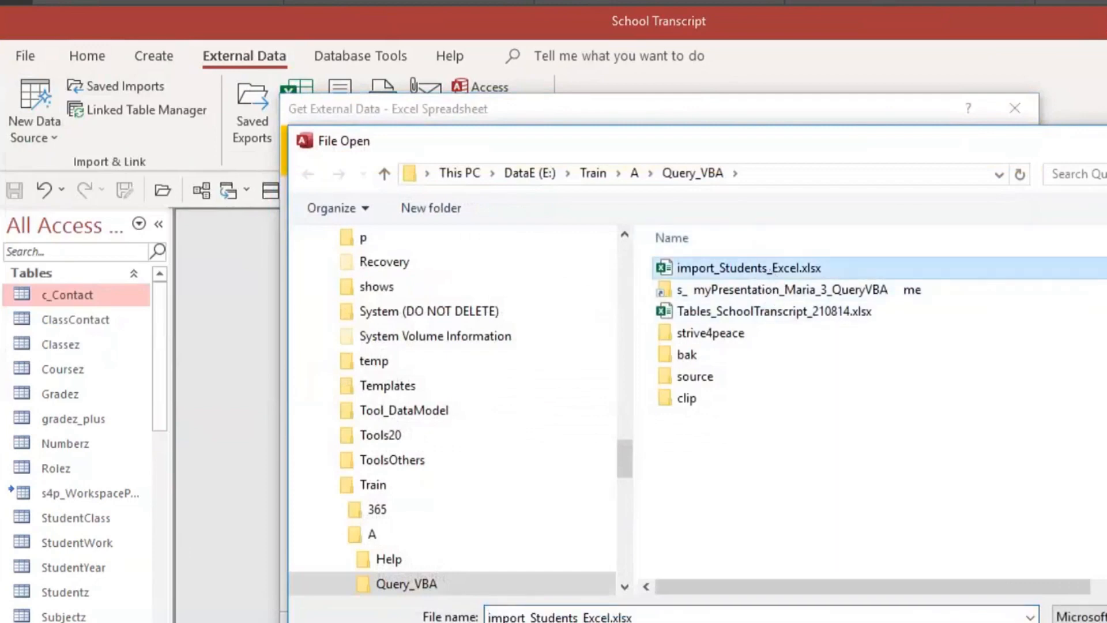
key("Return")
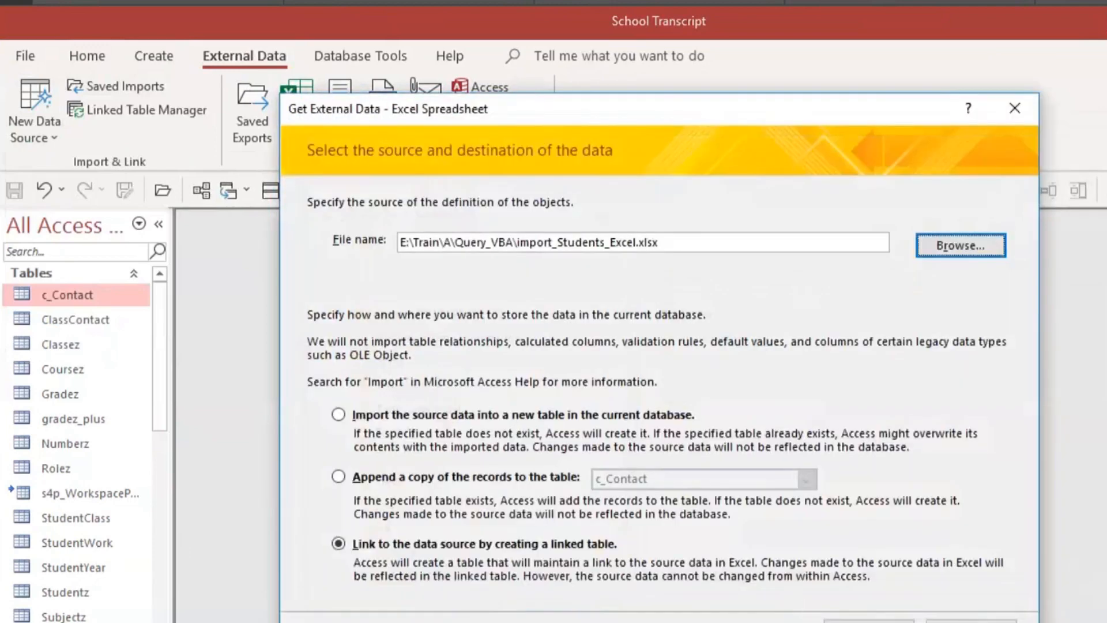
left_click(869, 620)
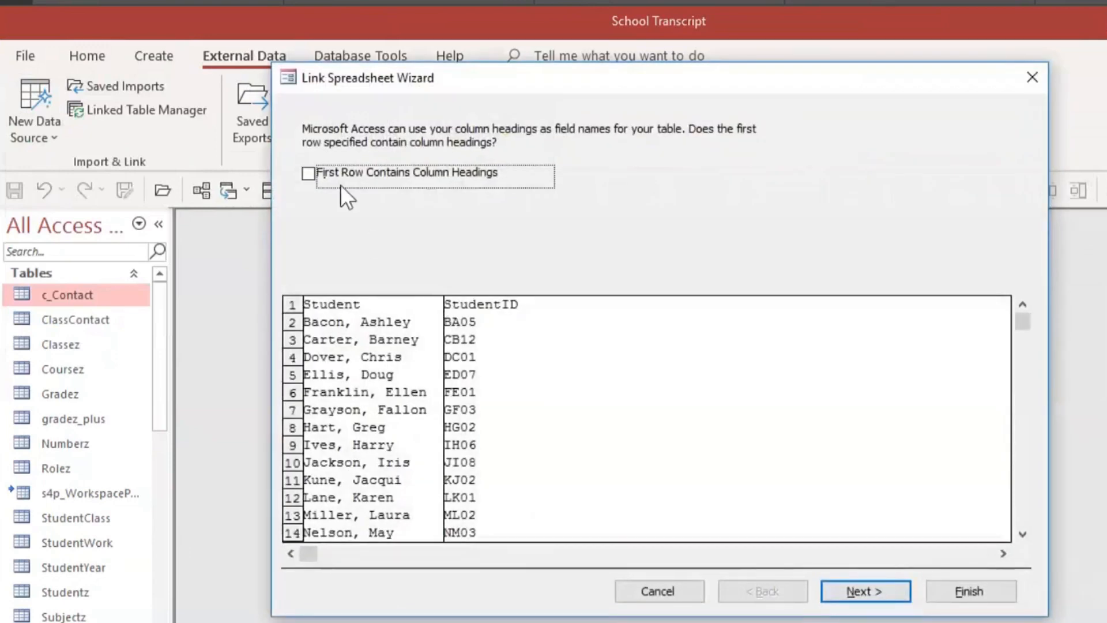
left_click(312, 173)
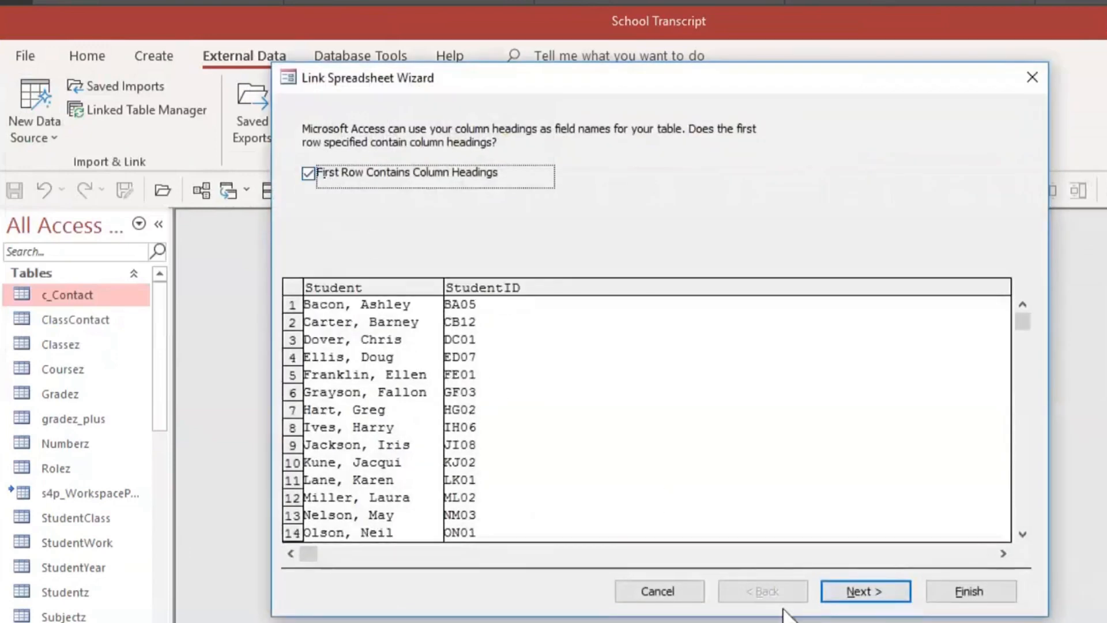
left_click(842, 589)
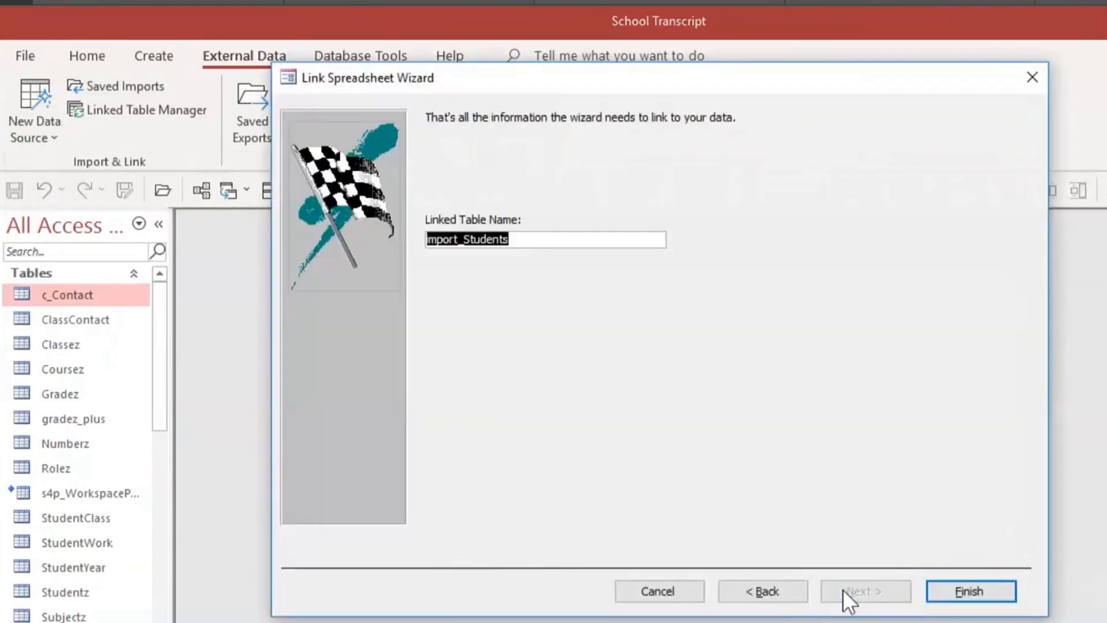
left_click(1008, 594)
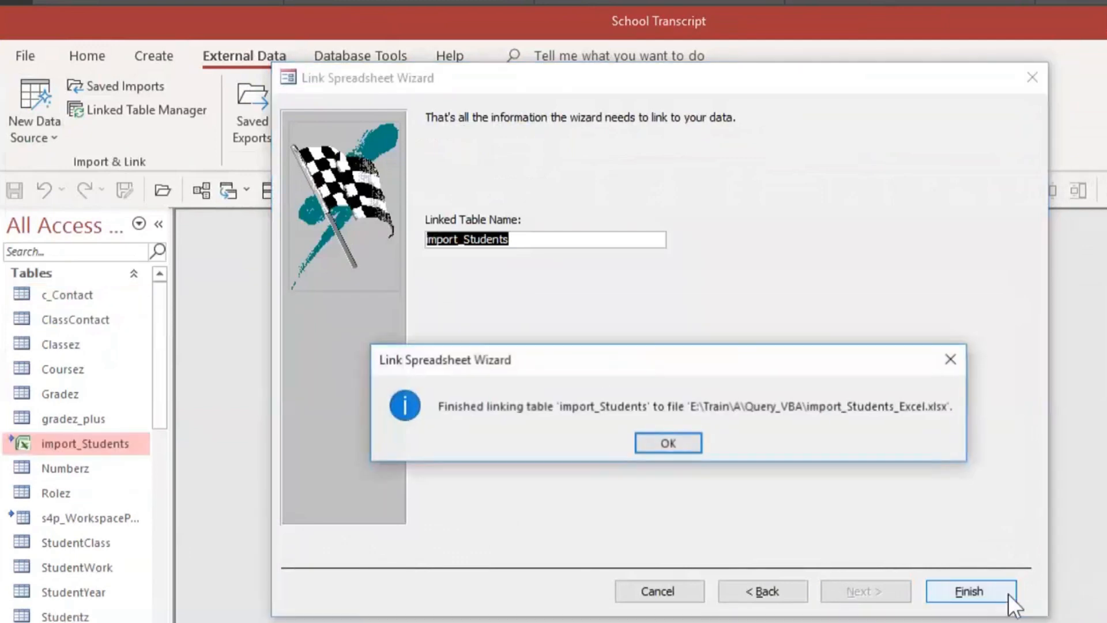
left_click(668, 444)
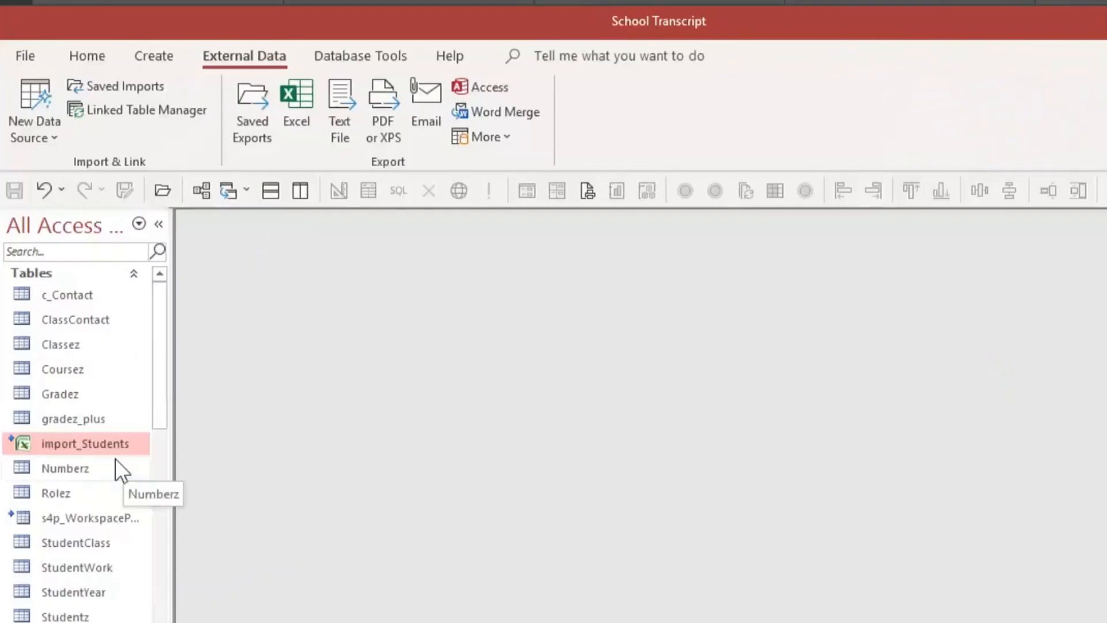
Step: Create a new query in Design view and add the linked import_Students table to it
left_click(143, 58)
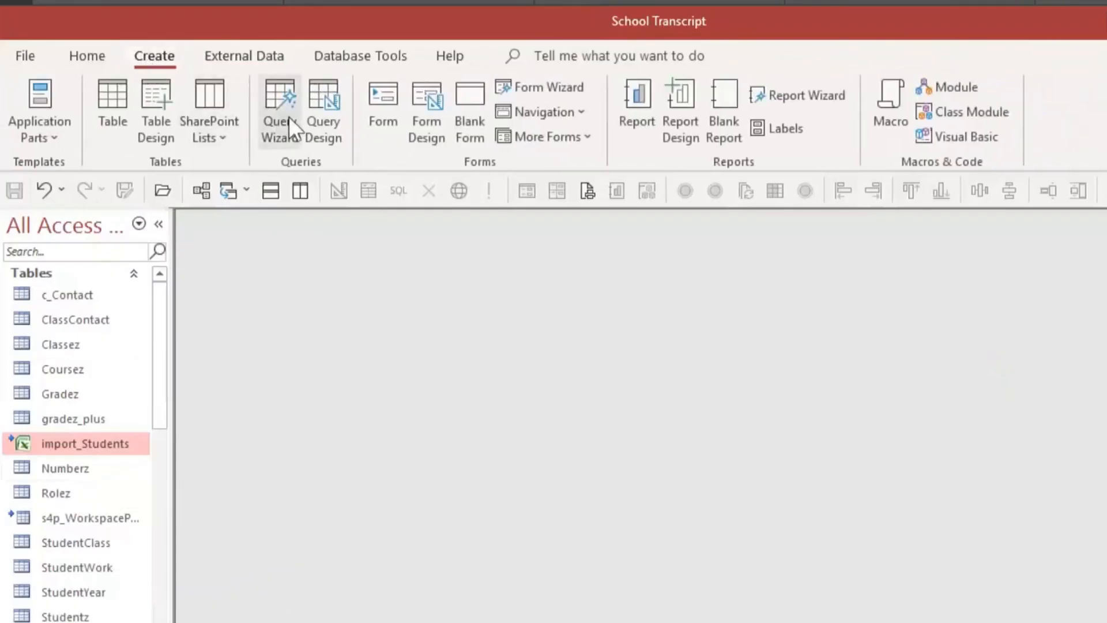
left_click(316, 129)
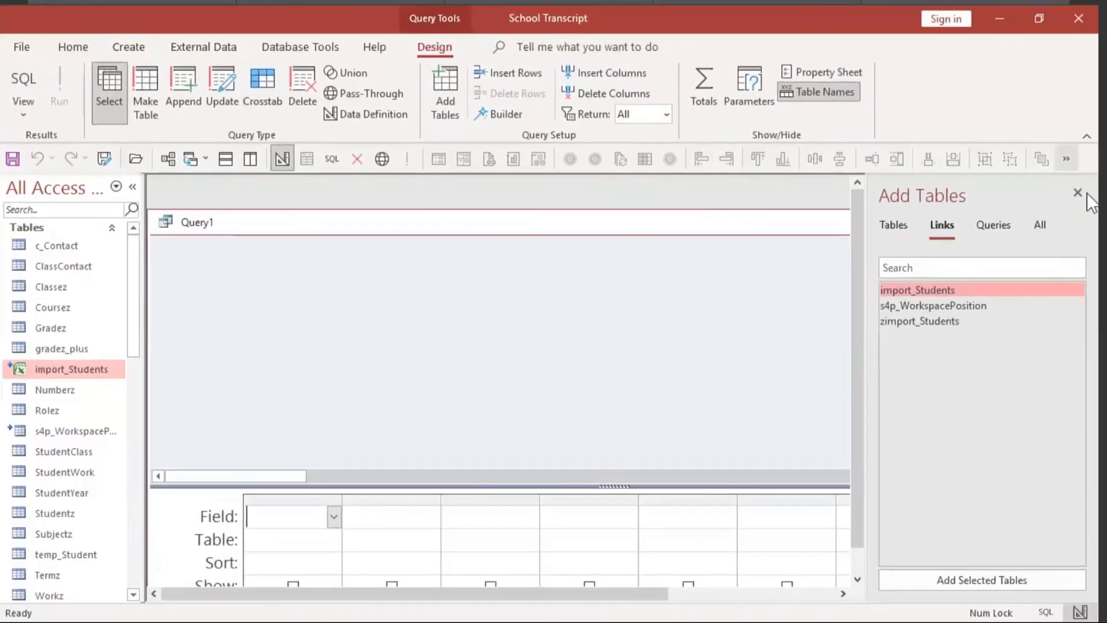
left_click(1077, 193)
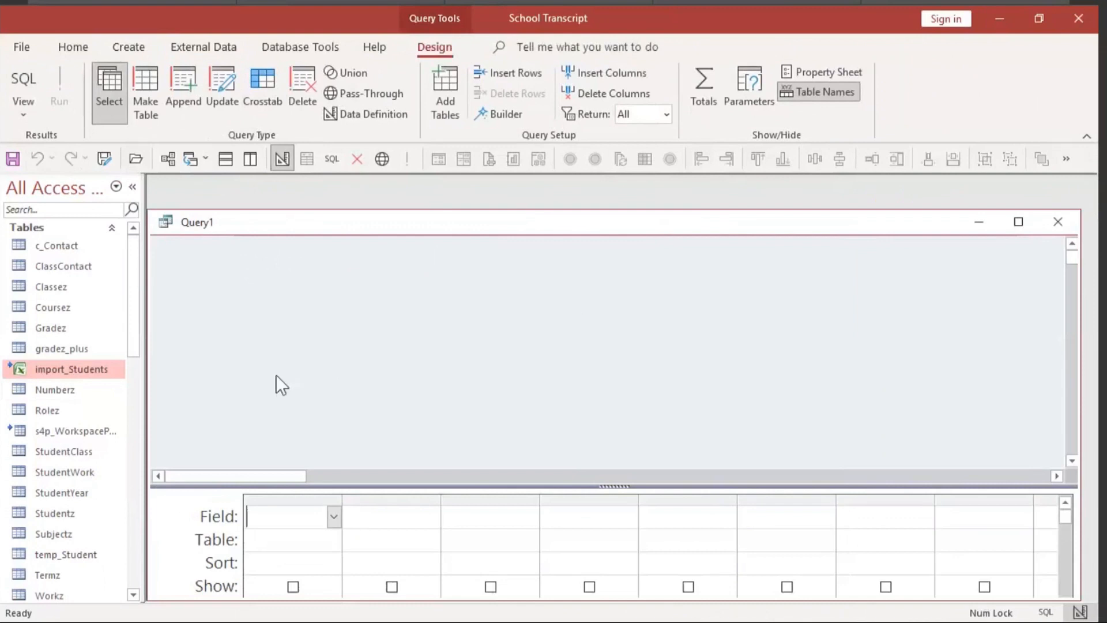
left_click_drag(65, 373, 292, 299)
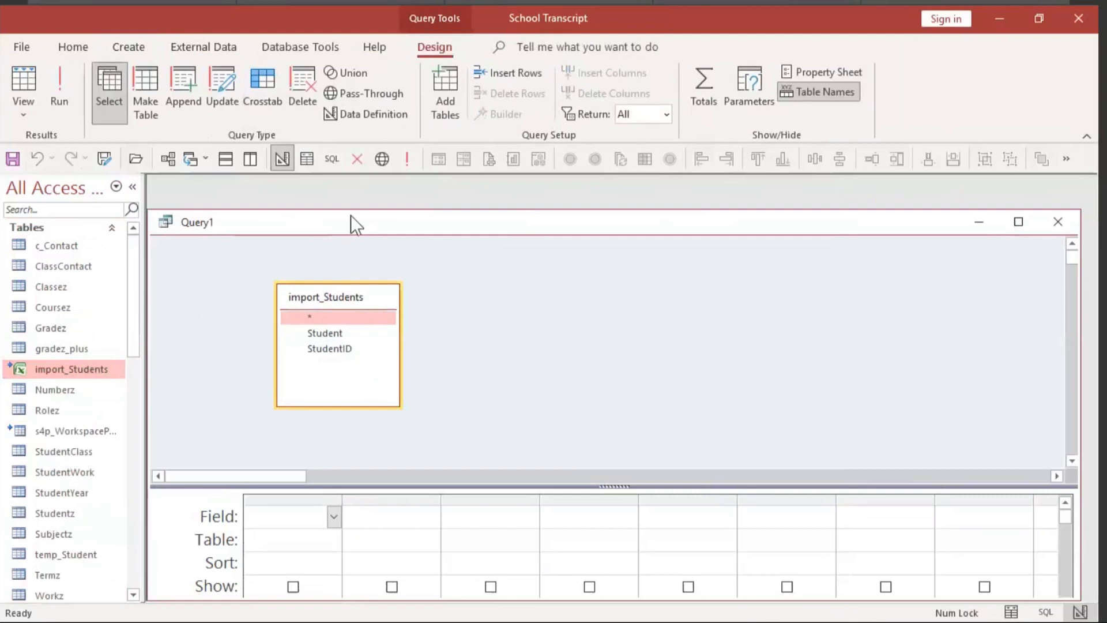
left_click_drag(351, 216, 351, 193)
Step: Add the Student and StudentID fields to the query grid and enlarge the grid to show its Criteria row
left_click(326, 310)
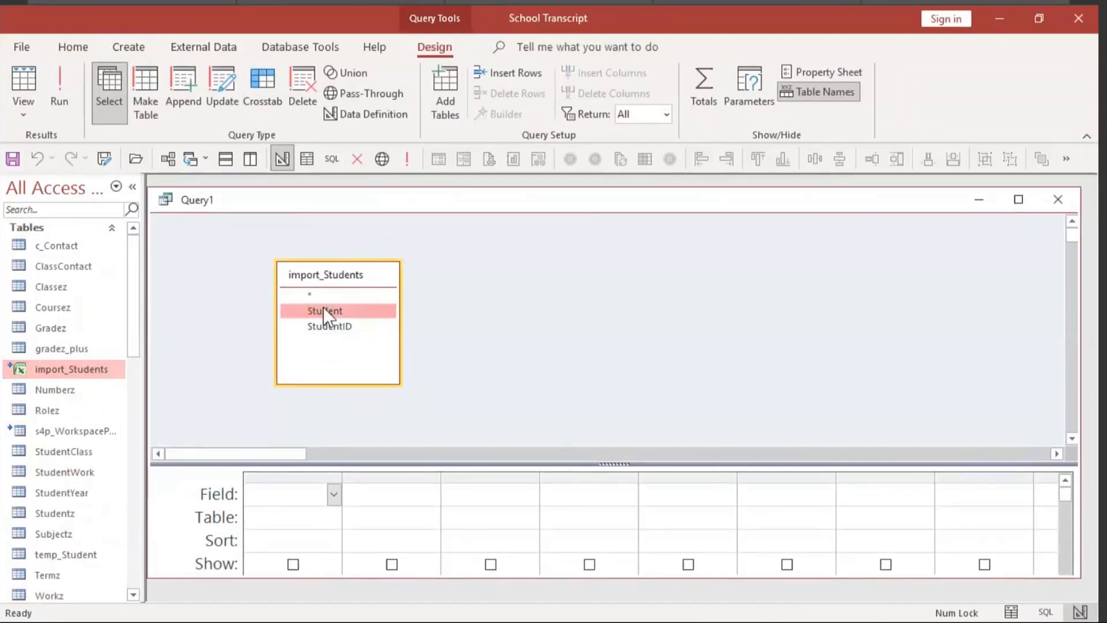
double_click(323, 310)
double_click(324, 326)
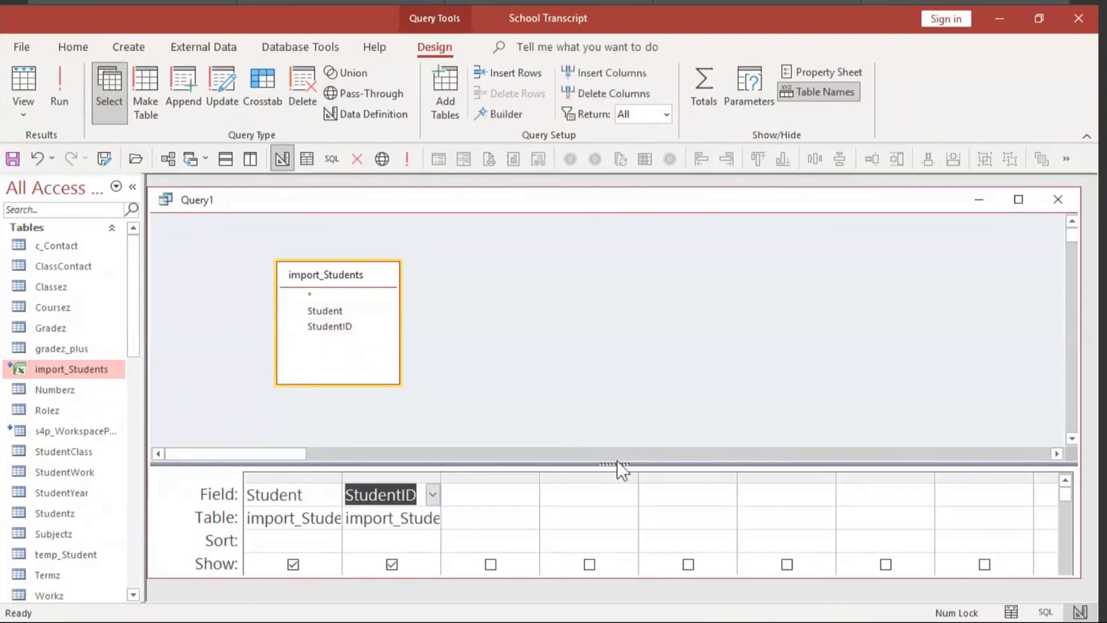
left_click_drag(619, 463, 618, 424)
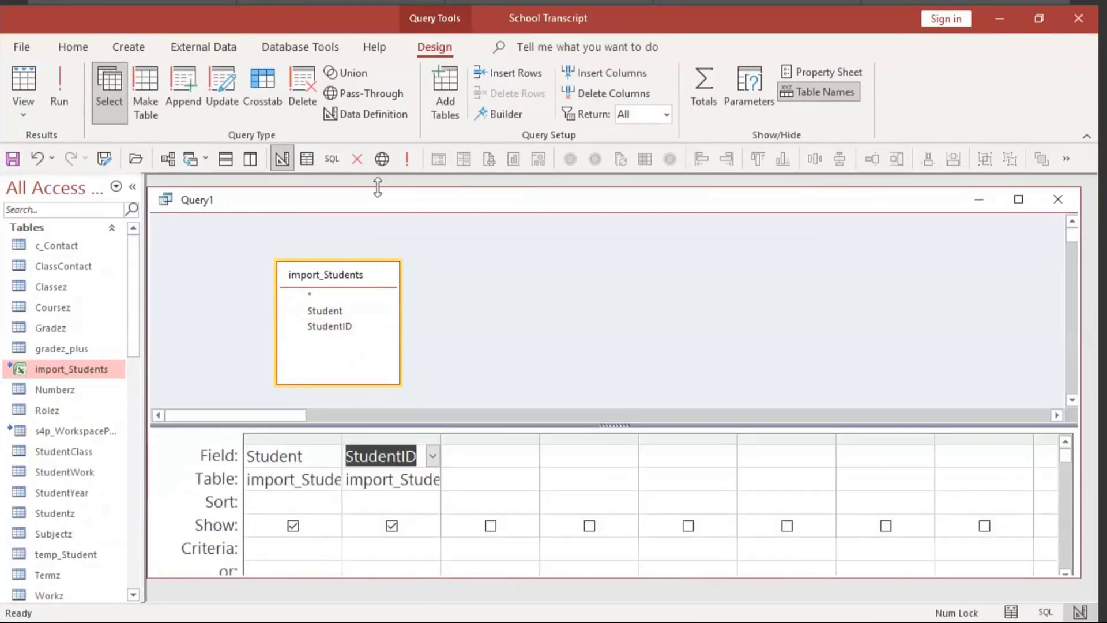
Step: Display the query's datasheet, fit the Student column to its contents, and check the Make Table slide in PowerPoint
left_click(19, 90)
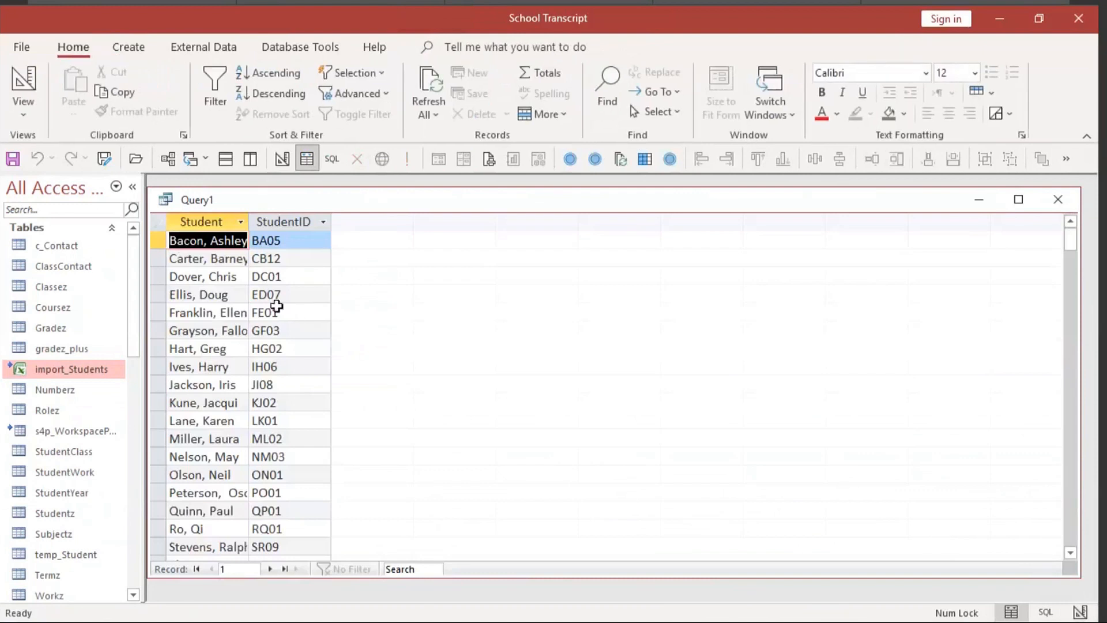
double_click(249, 215)
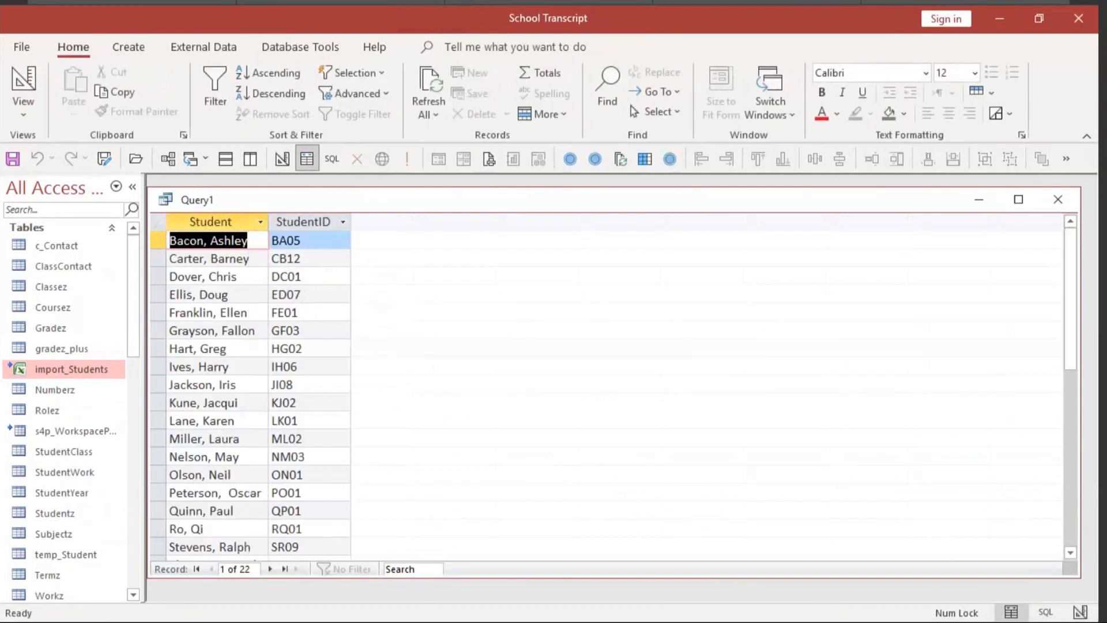
key("alt+Tab")
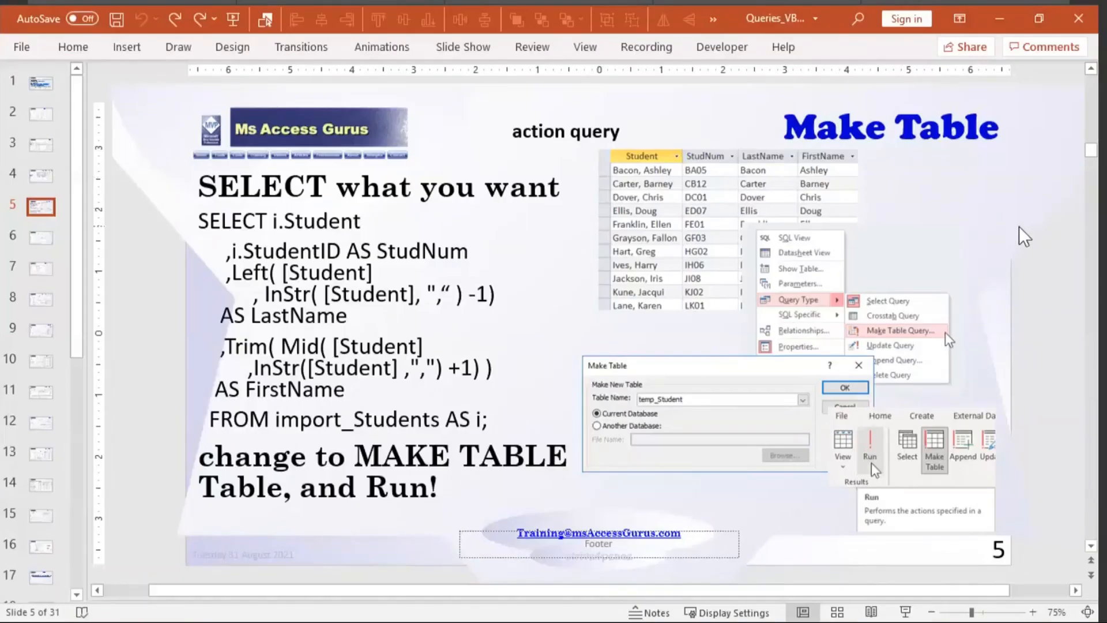
key("alt+Tab")
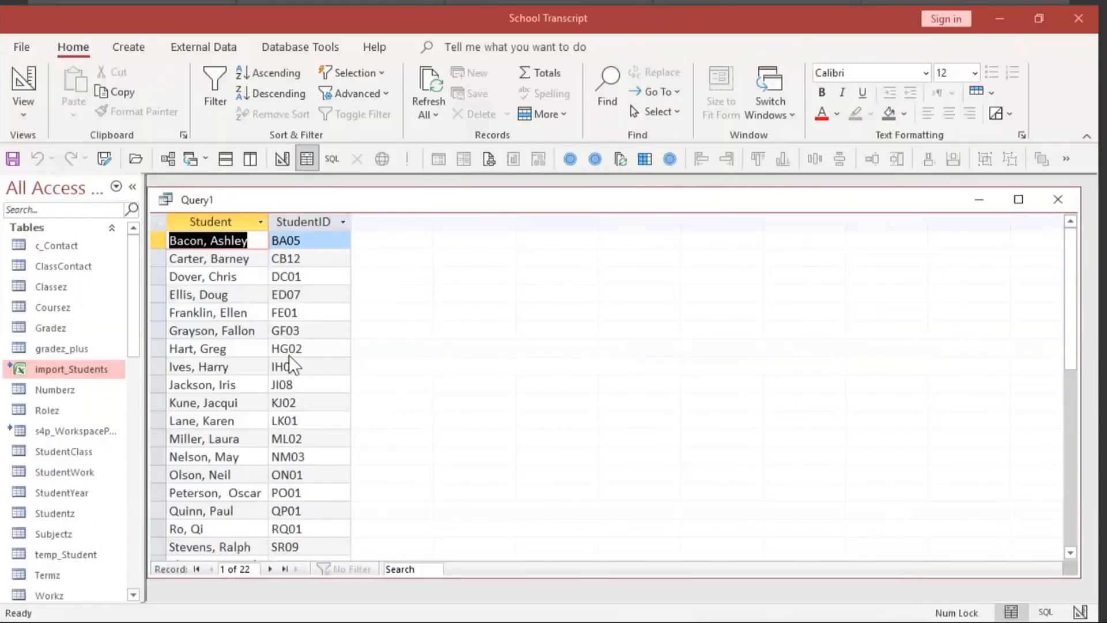
Step: Widen the first empty column in the design grid and enter the expression left(student, instr( student),"," )-1) as its field
left_click(282, 157)
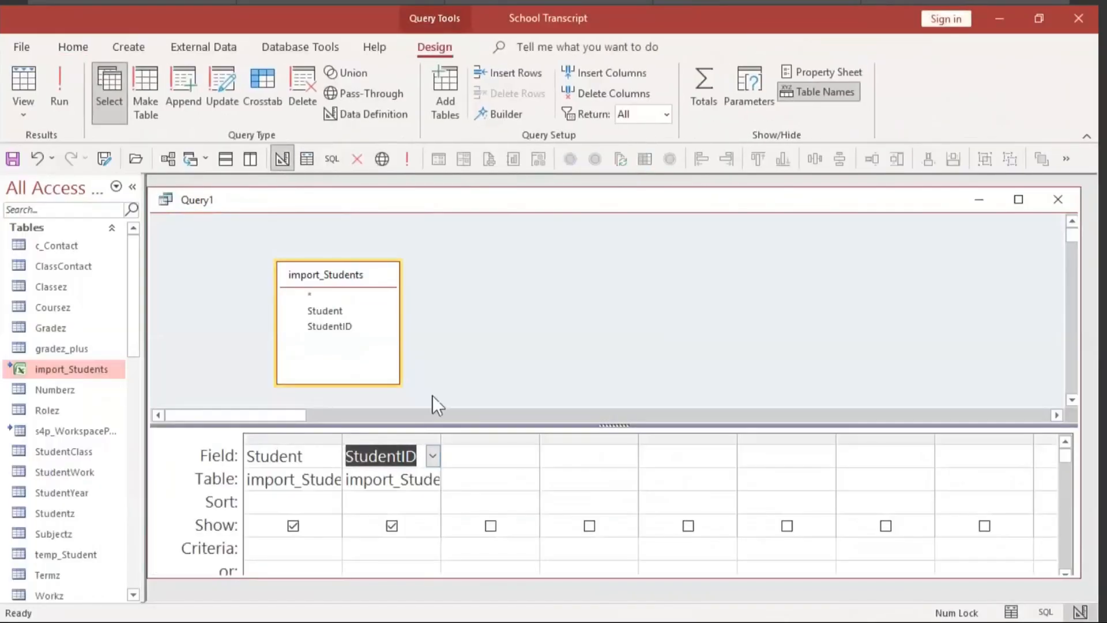
left_click(477, 454)
left_click_drag(542, 439, 624, 439)
key("shift+F2")
left_click_drag(480, 86, 653, 92)
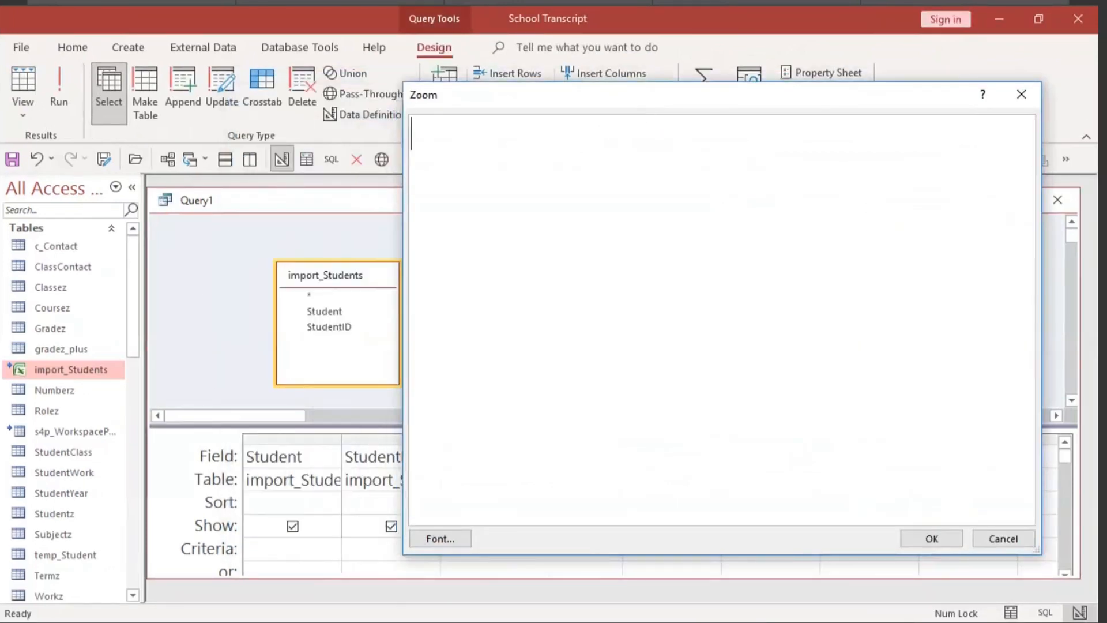
type("left(student,")
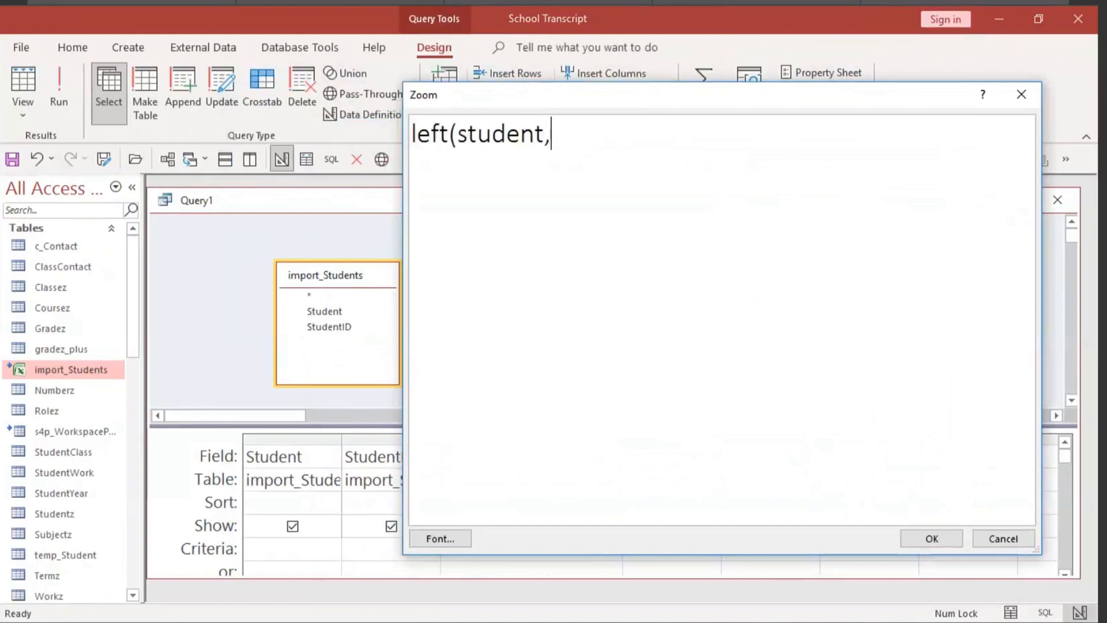
type(" instr( struc")
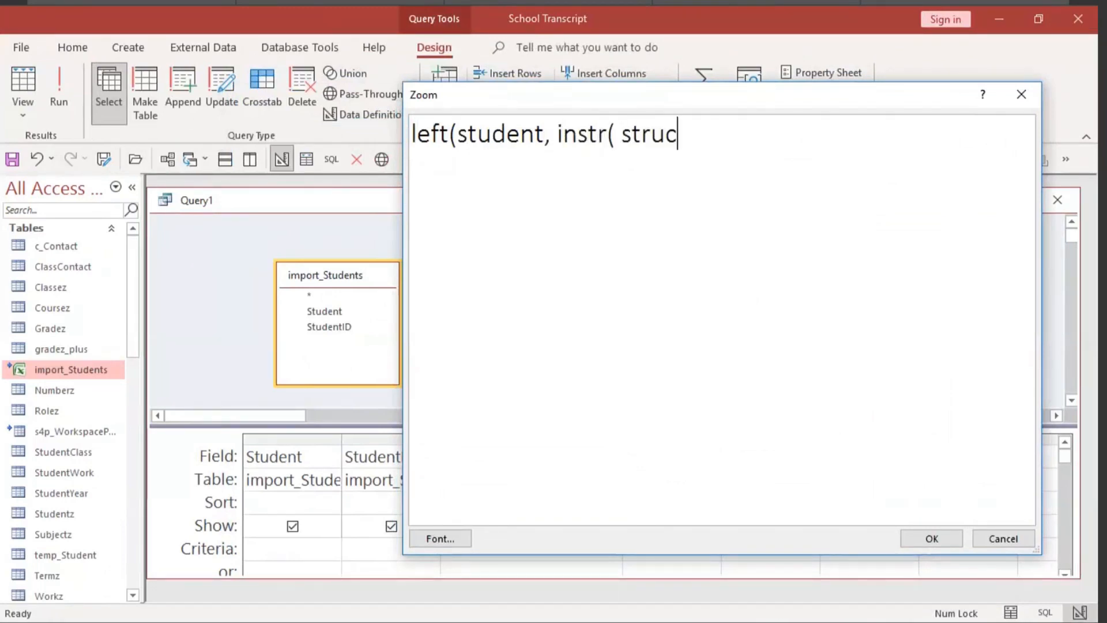
key("BackSpace")
type("dent")
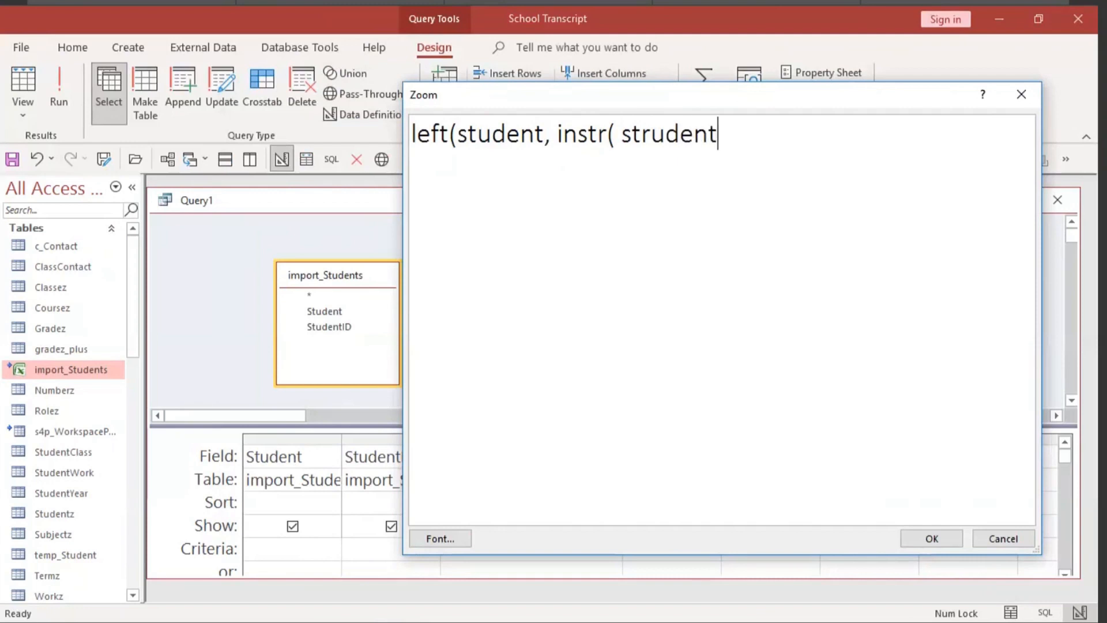
type("),\",\" )-1)")
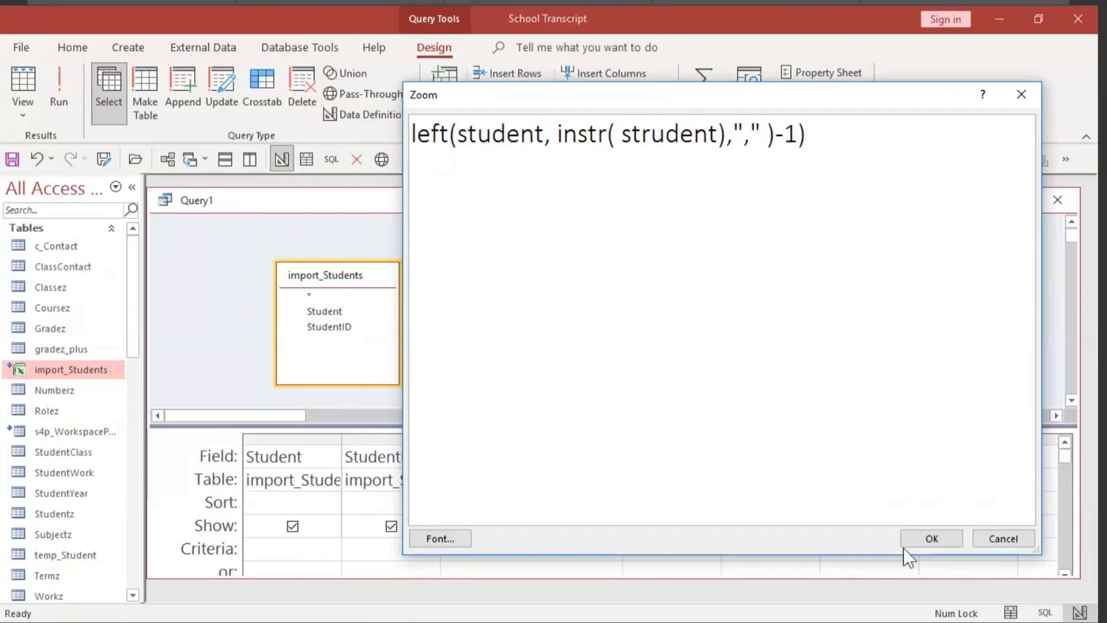
left_click(668, 138)
key("BackSpace")
key("BackSpace")
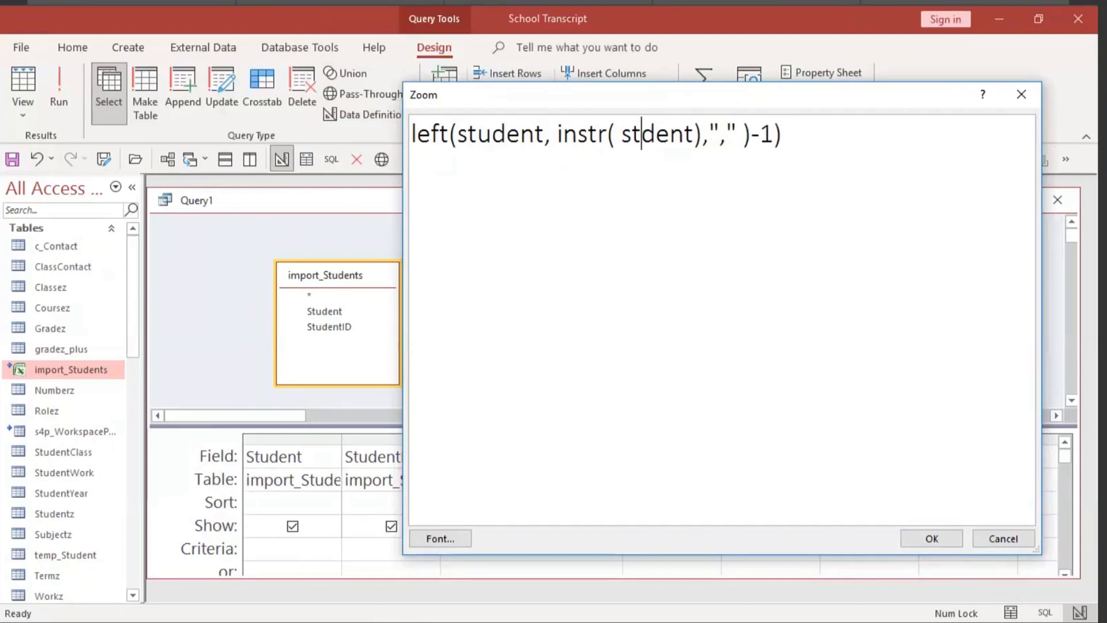
type("u")
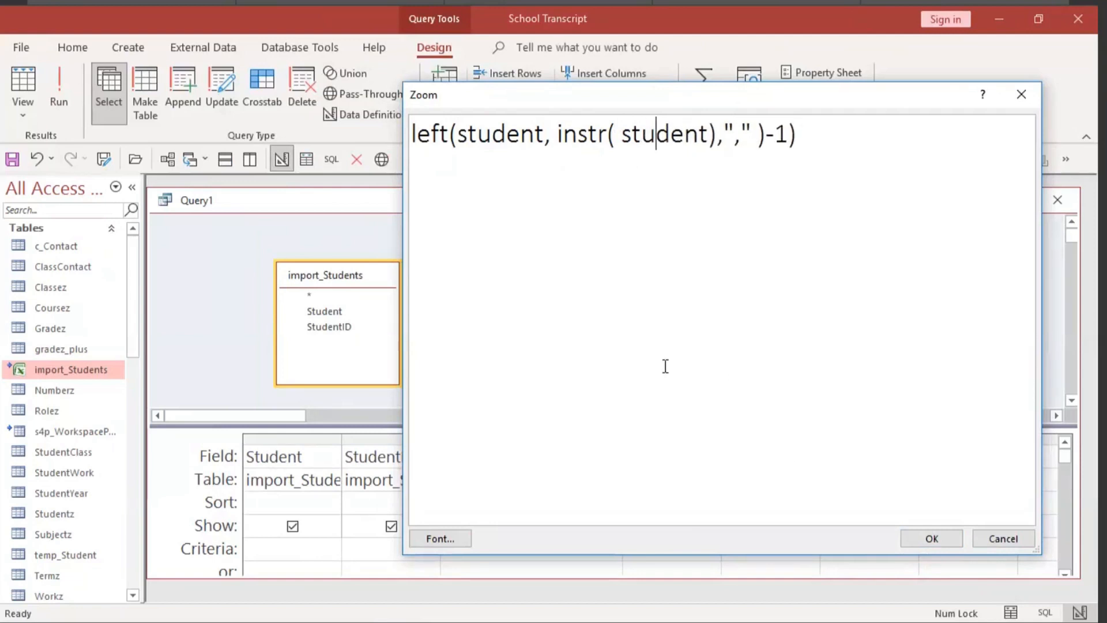
left_click(930, 538)
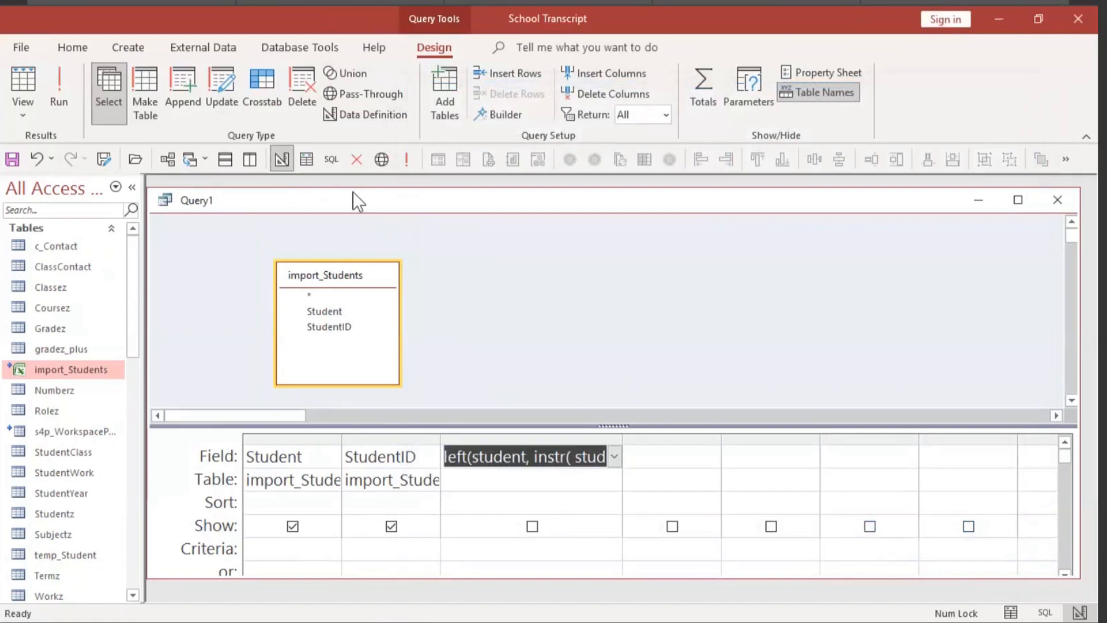
Step: Correct the calculated field to left(student, instr( student,"," )-1) and preview the query's datasheet
left_click(33, 73)
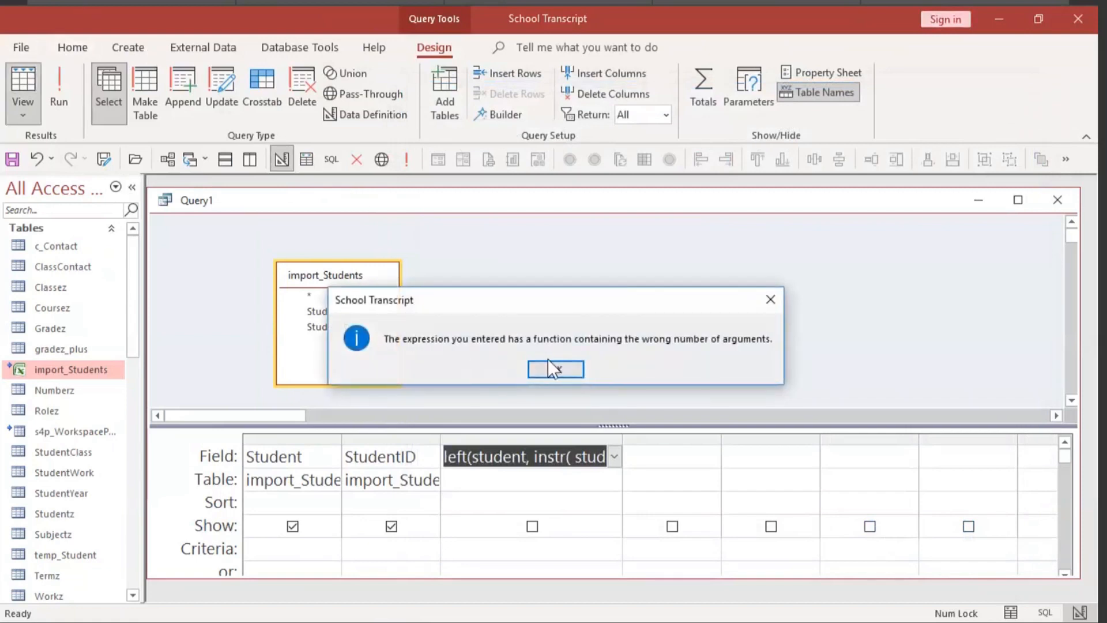
left_click(561, 366)
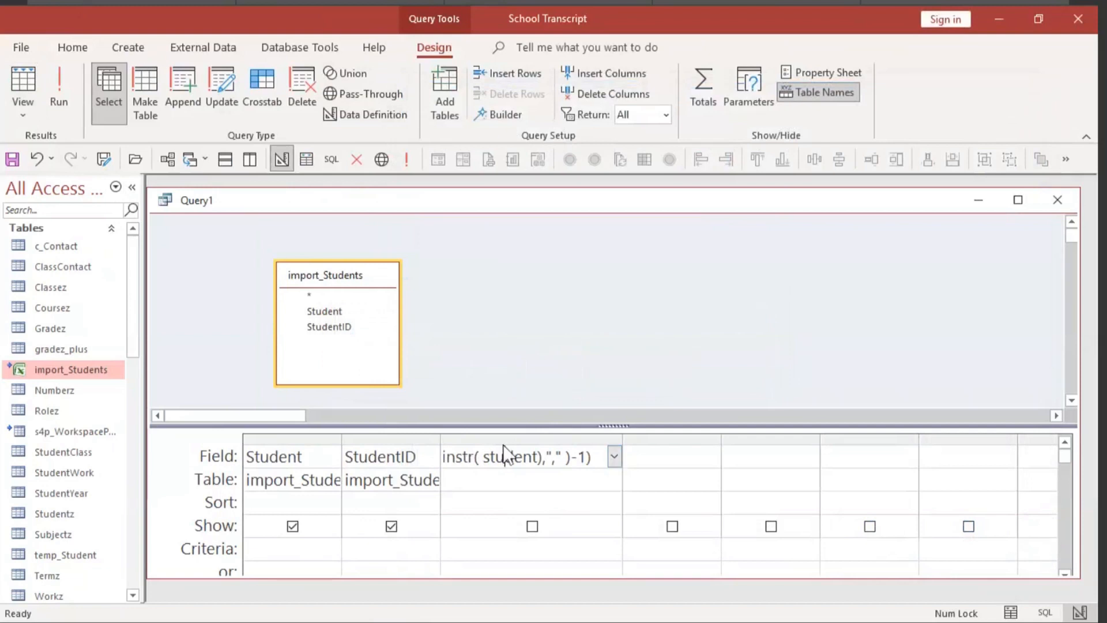
key("shift+F2")
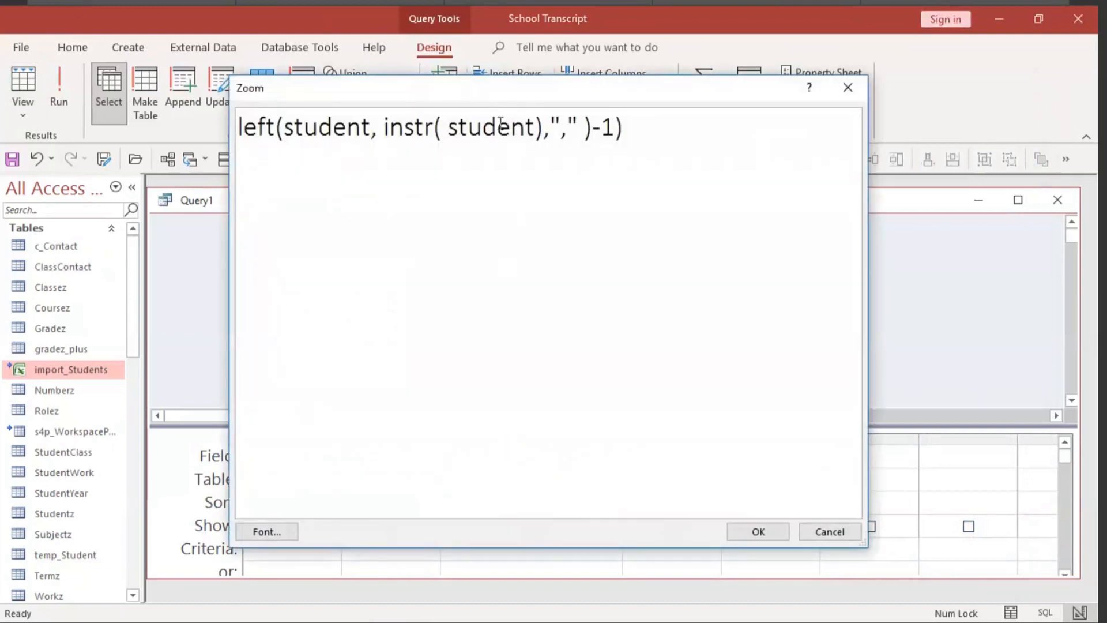
left_click(536, 133)
key("Delete")
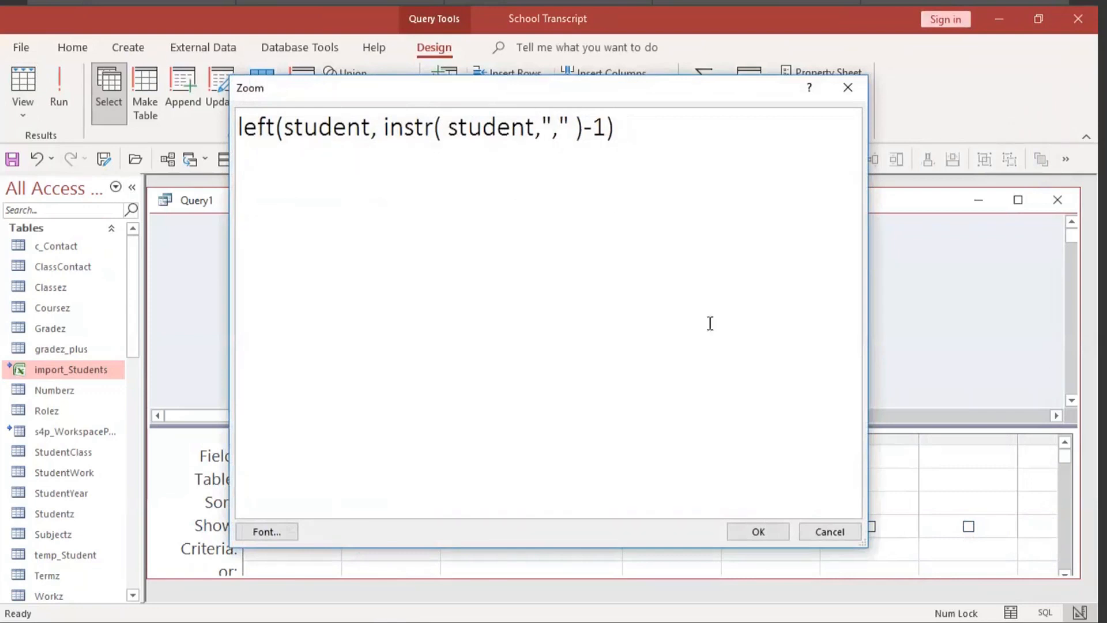
left_click(758, 531)
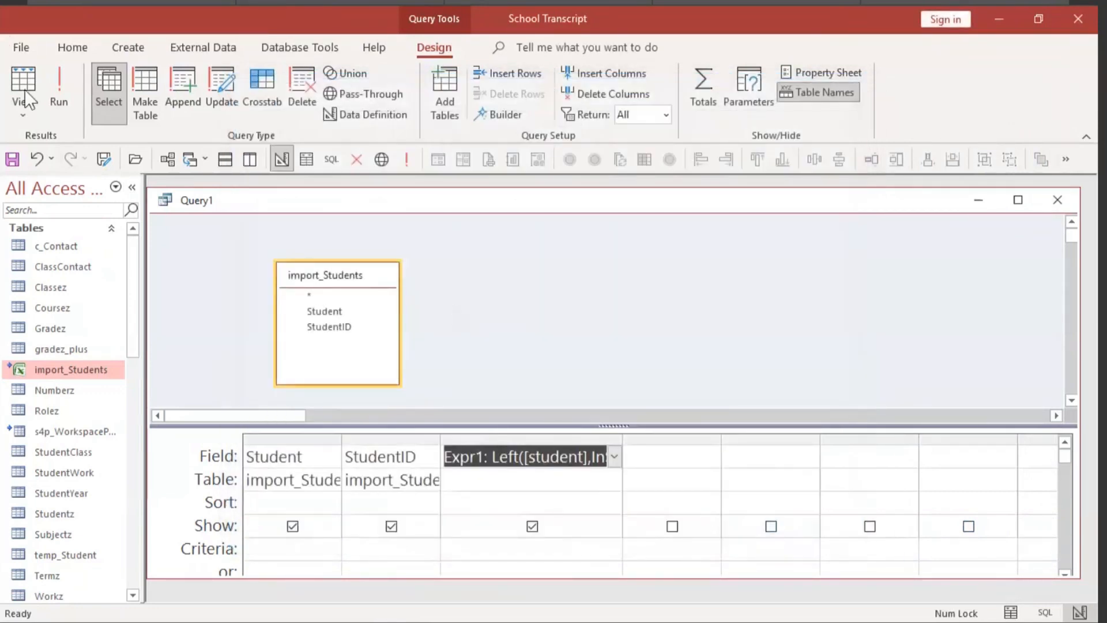
left_click(32, 87)
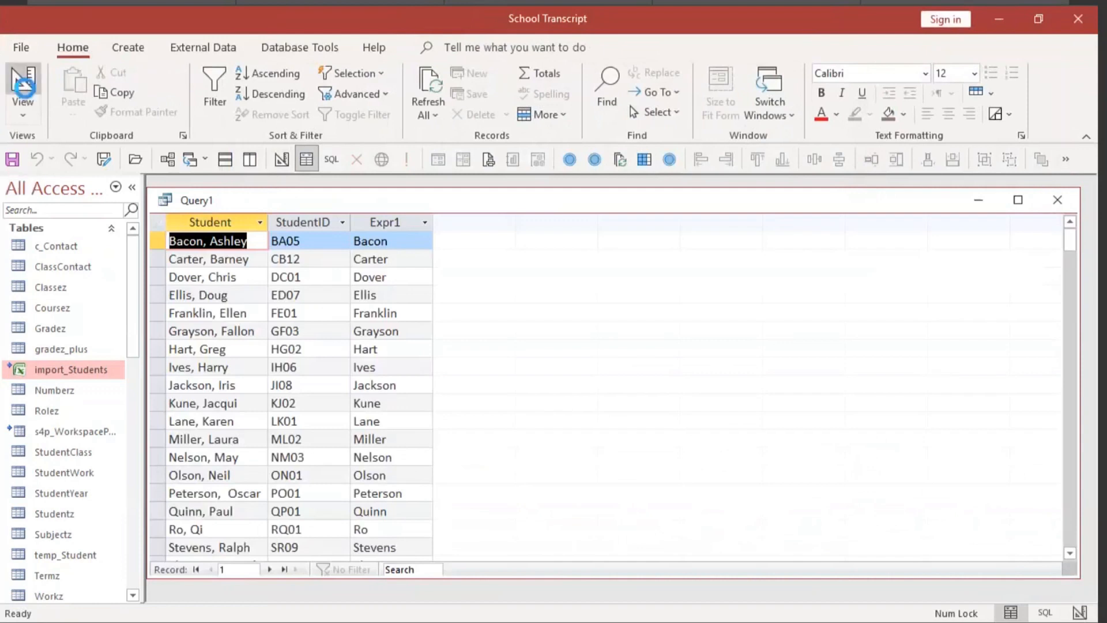
left_click(26, 89)
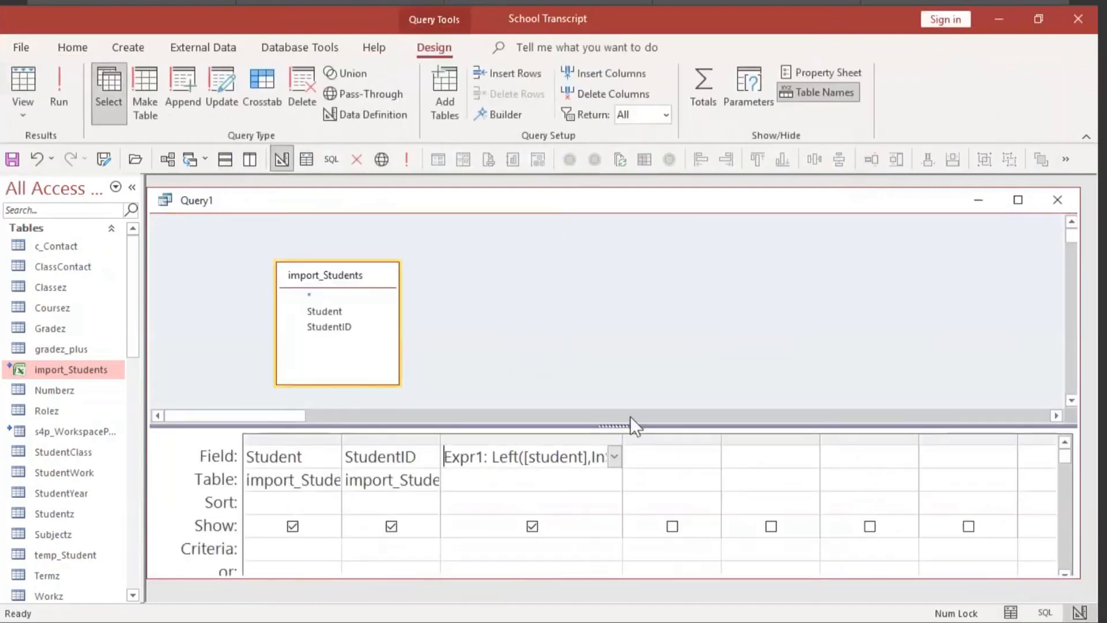
Step: Copy the Expr1 expression into the next empty column of the query grid and replace its Expr1 label with first
triple_click(575, 457)
left_click(648, 455)
key("shift+F2")
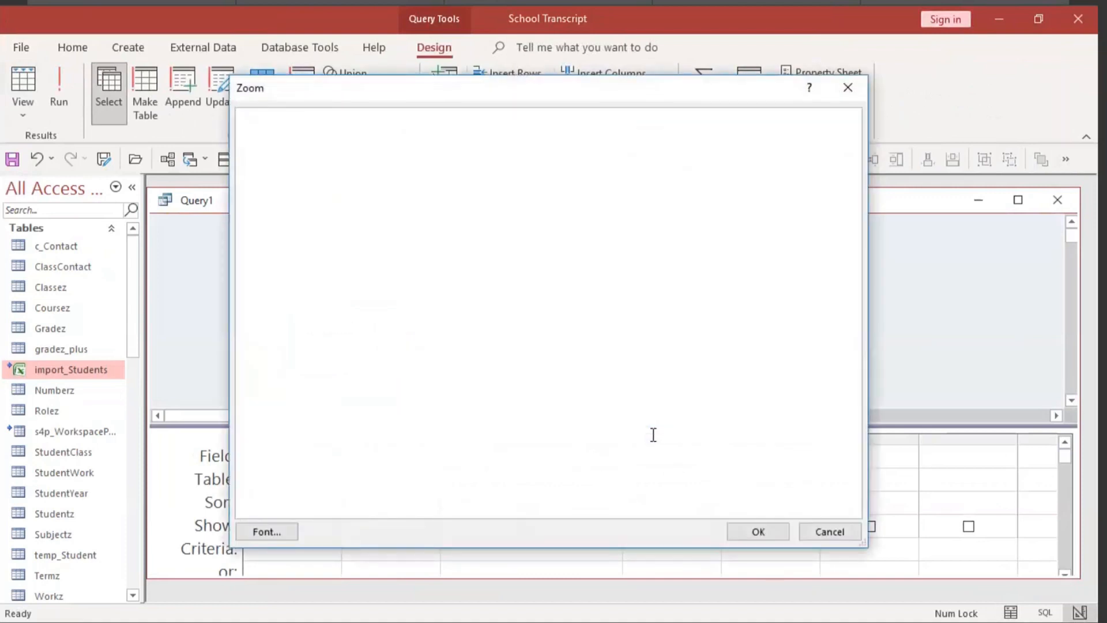
type("Expr1: Left([student],InStr([student],\",\")-1)")
left_click_drag(313, 126, 157, 116)
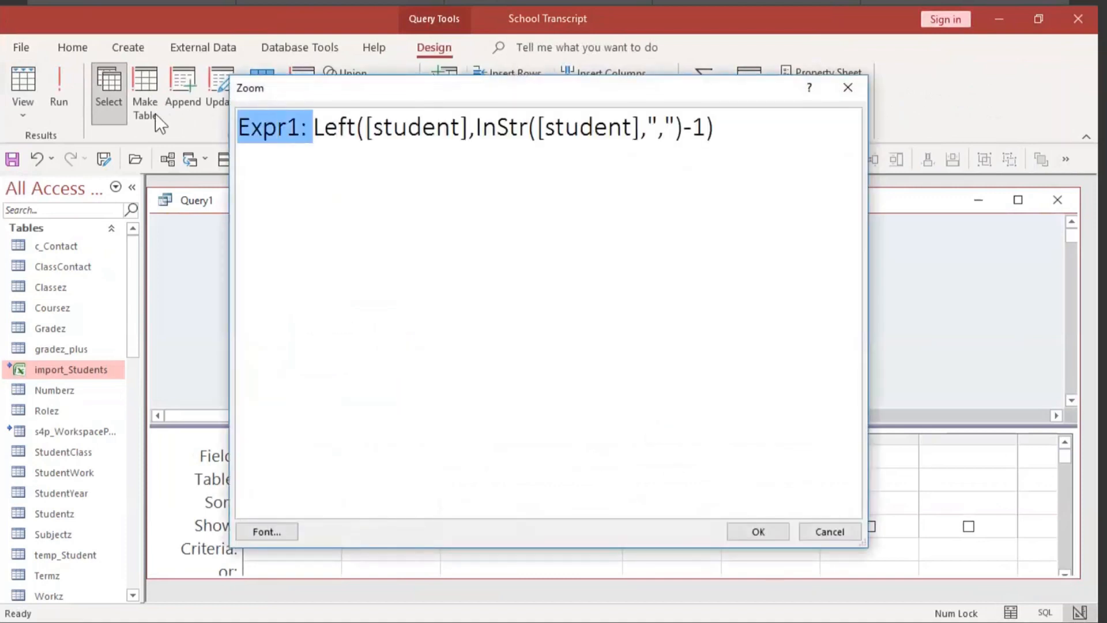
type("first:")
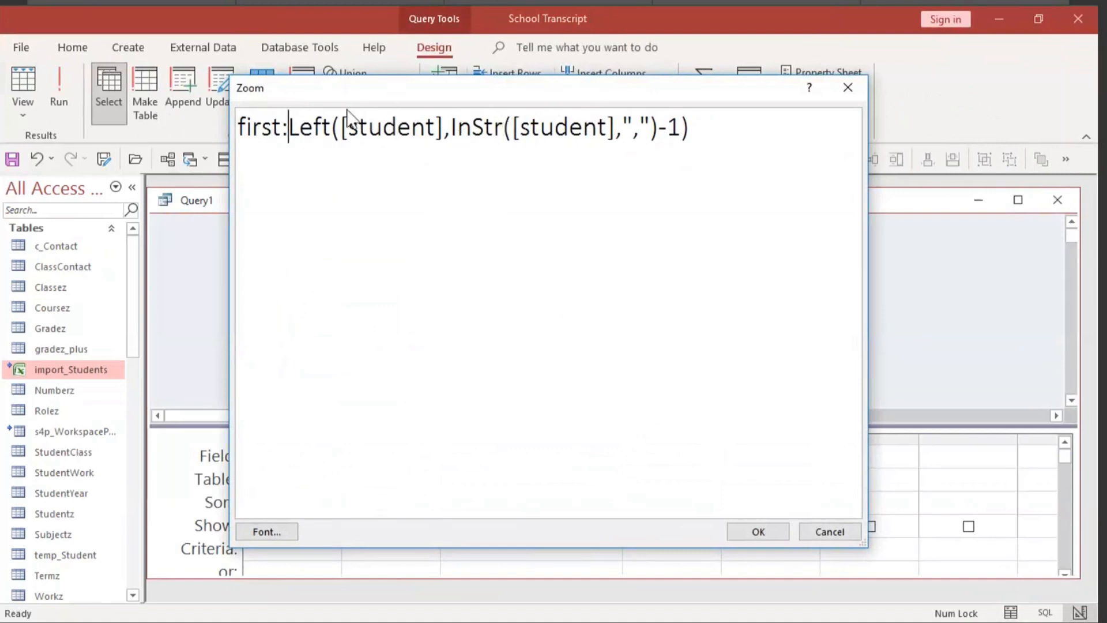
Step: Change the copied expression to mid([student],InStr([student],",")+1) so it extracts the text after the comma
double_click(314, 128)
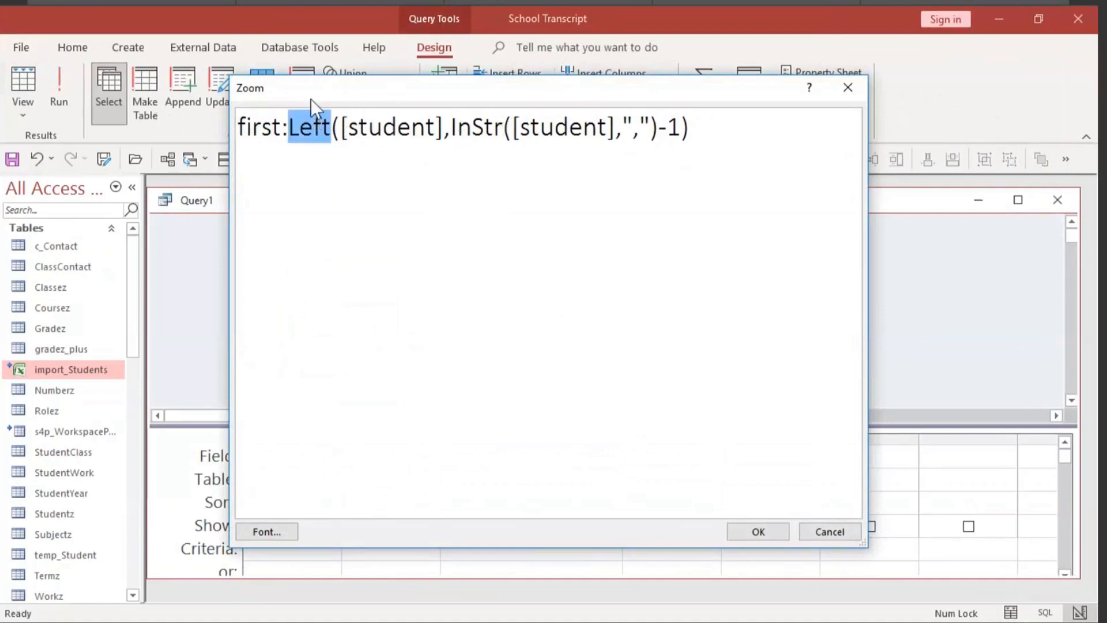
type("mid")
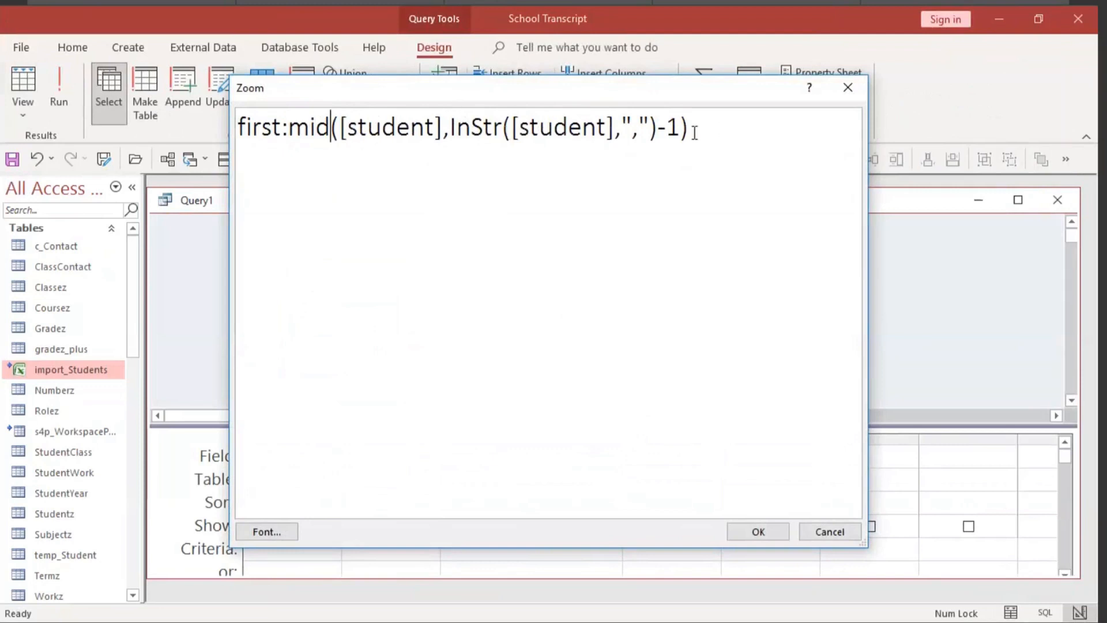
left_click(666, 128)
key("BackSpace")
type("+")
Step: Wrap the mid expression of the first column in trim(), accept it, and preview the query's datasheet
left_click(296, 132)
type("le")
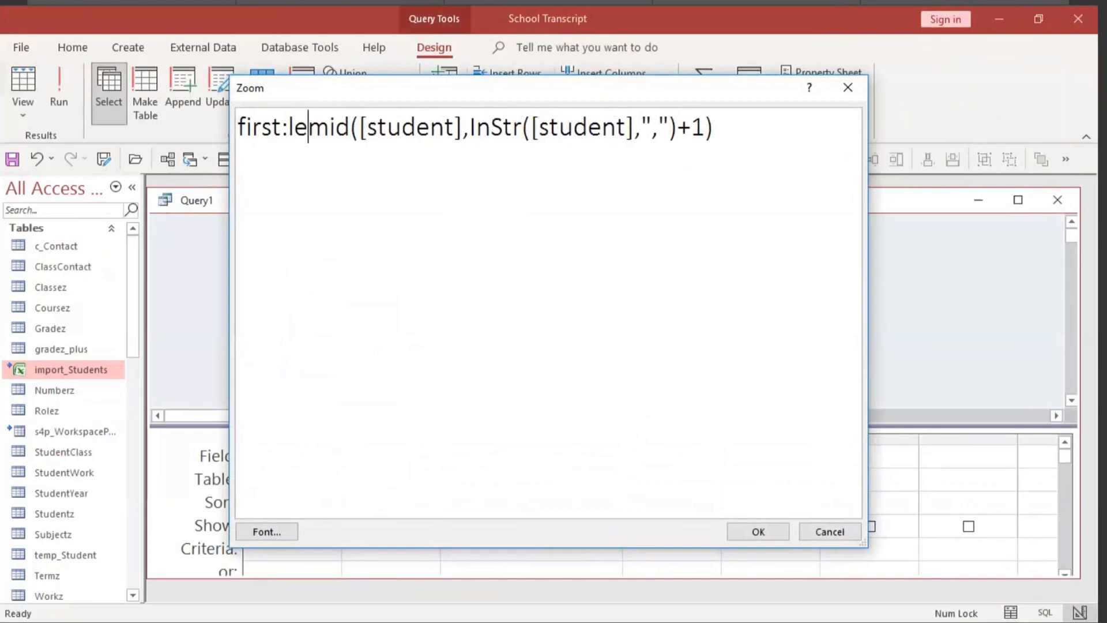
key("BackSpace")
key("BackSpace")
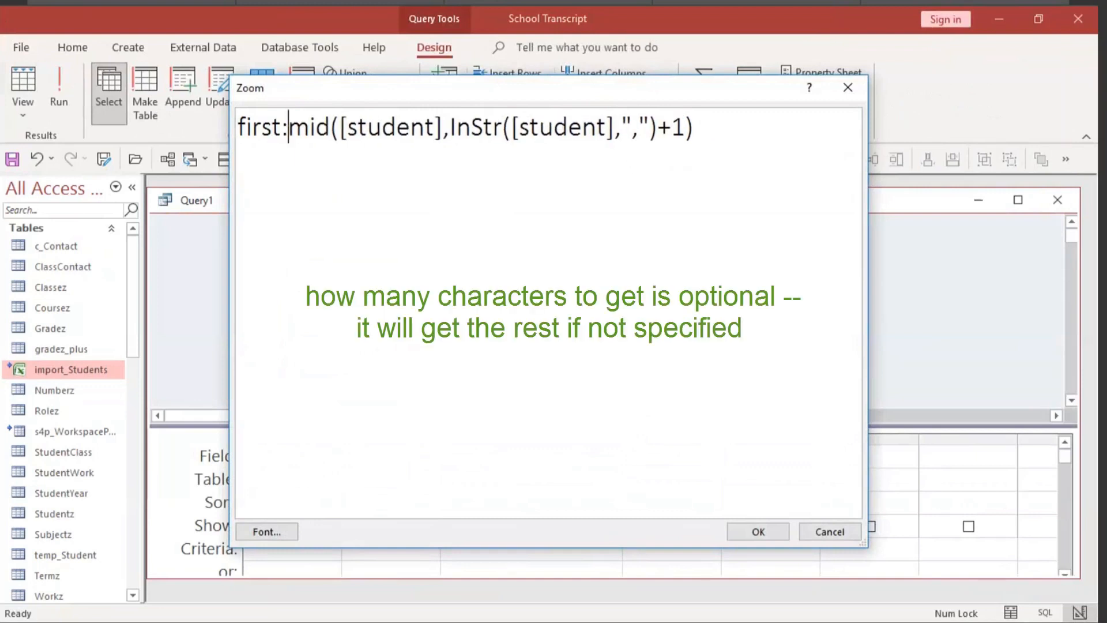
type("trim(")
key("End")
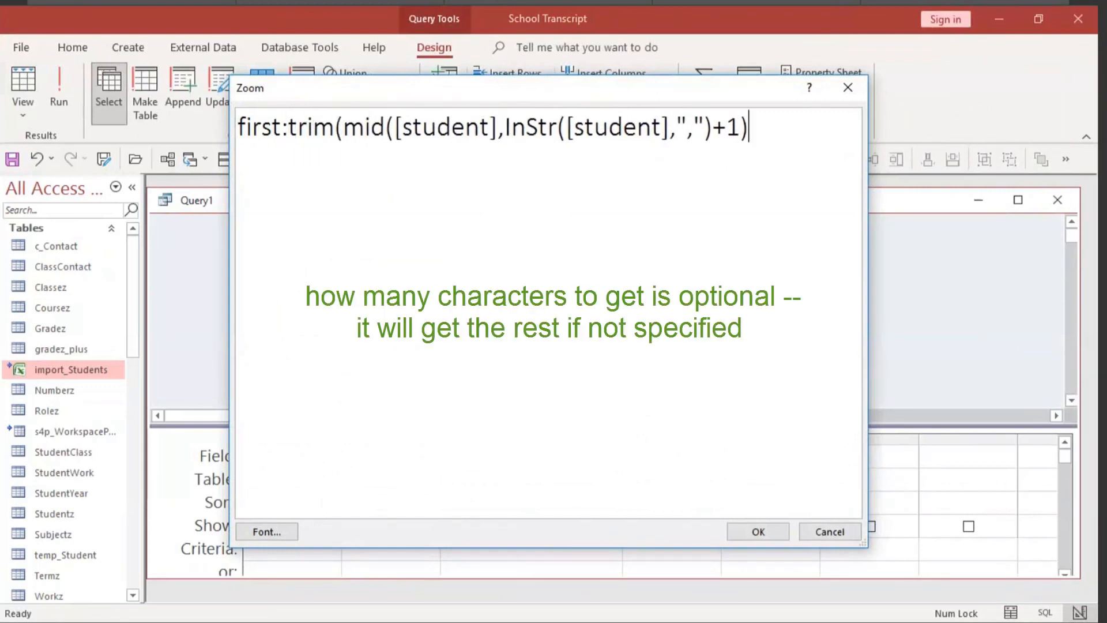
type(")")
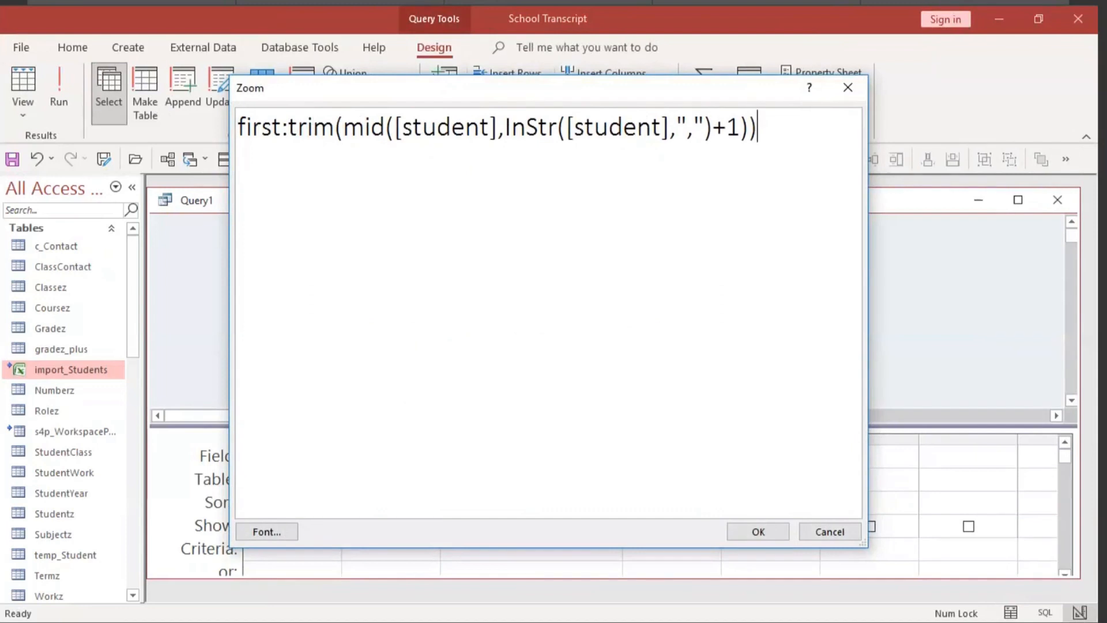
left_click(735, 529)
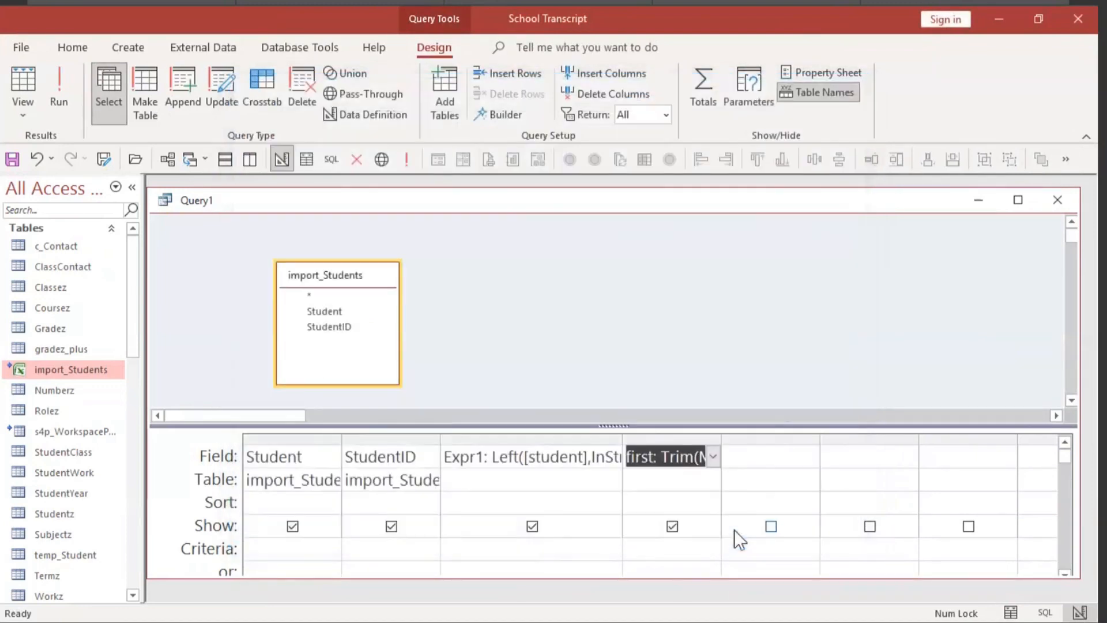
left_click(22, 75)
left_click(23, 75)
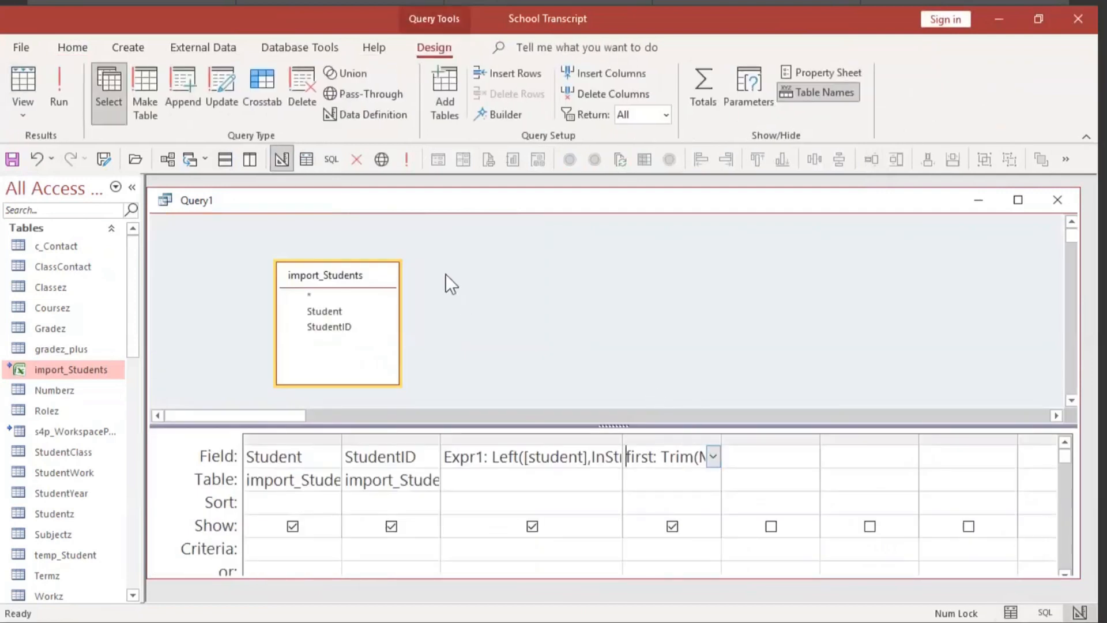
Step: Give the StudentID field in the query grid the alias StudNum
left_click(376, 457)
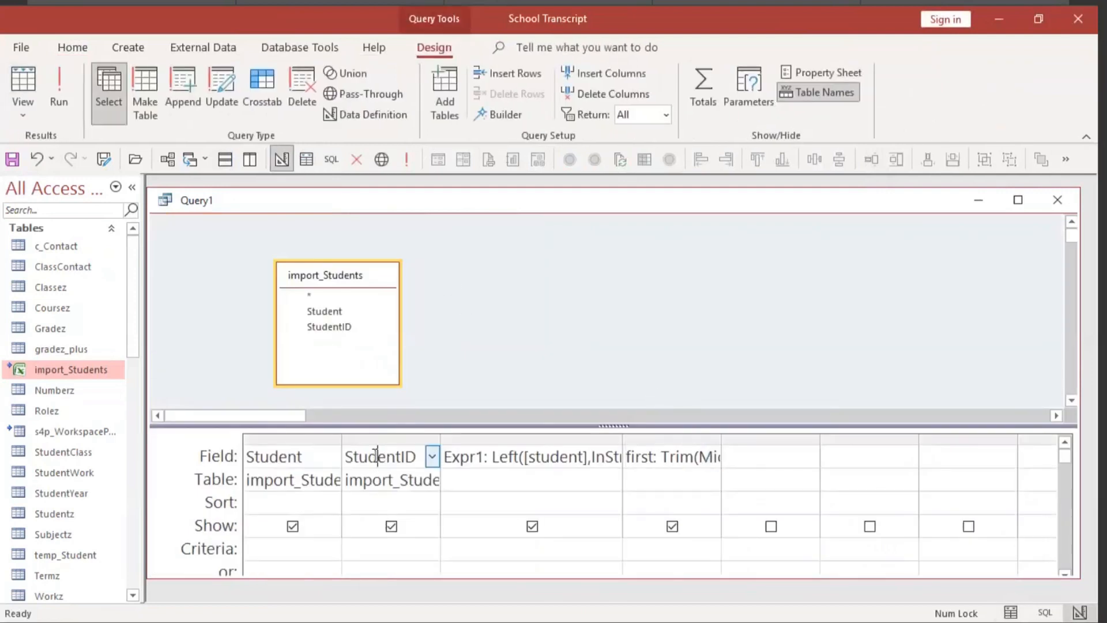
key("shift+F2")
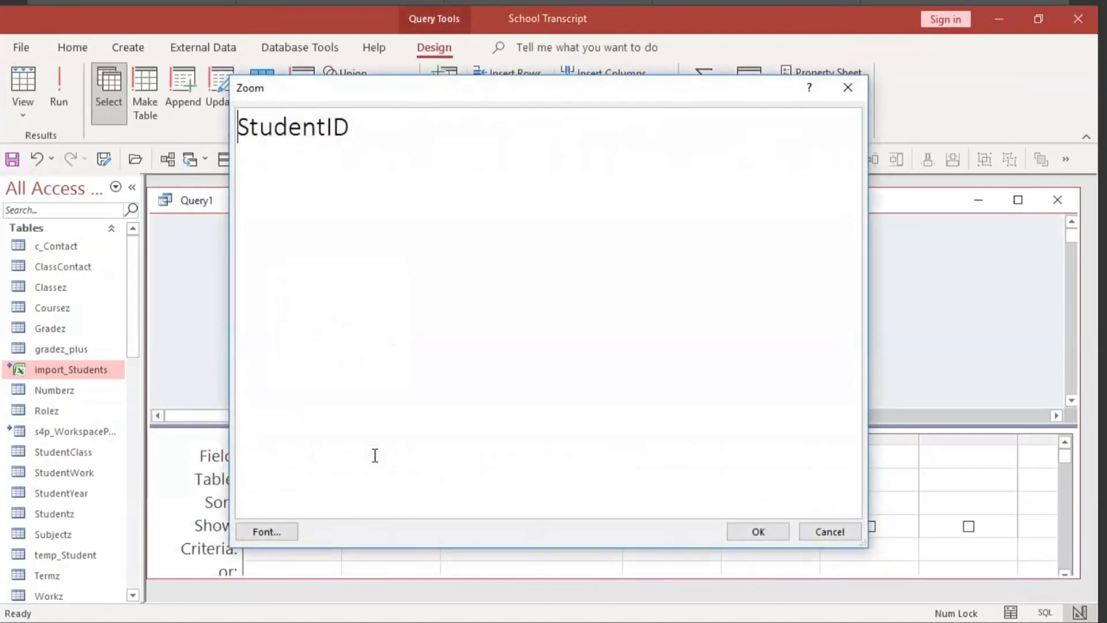
type("Stud")
type("Num")
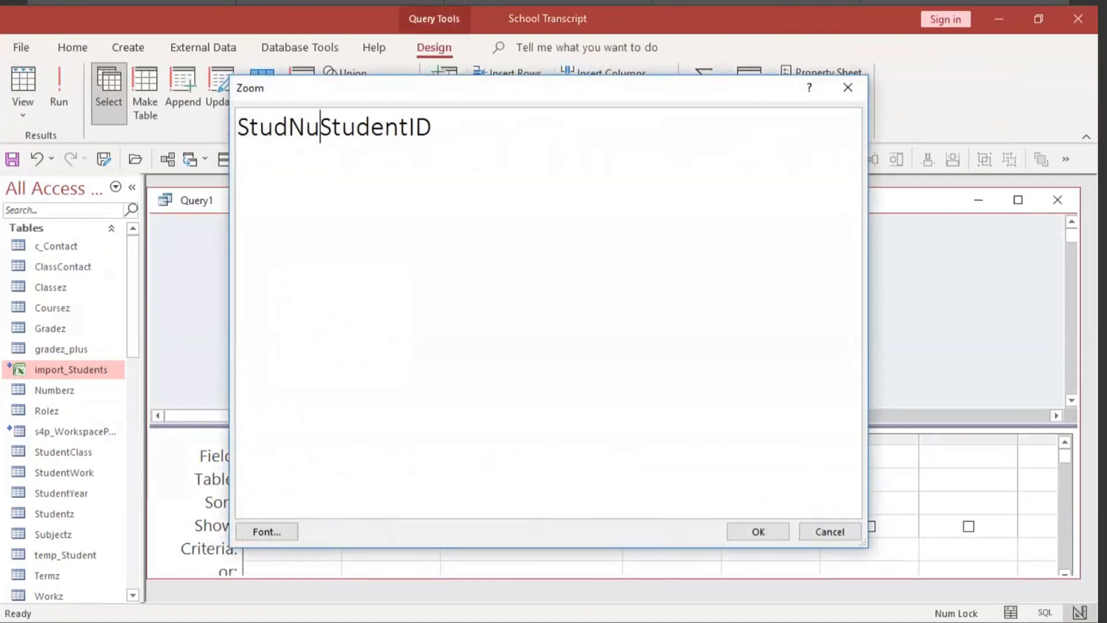
type(":")
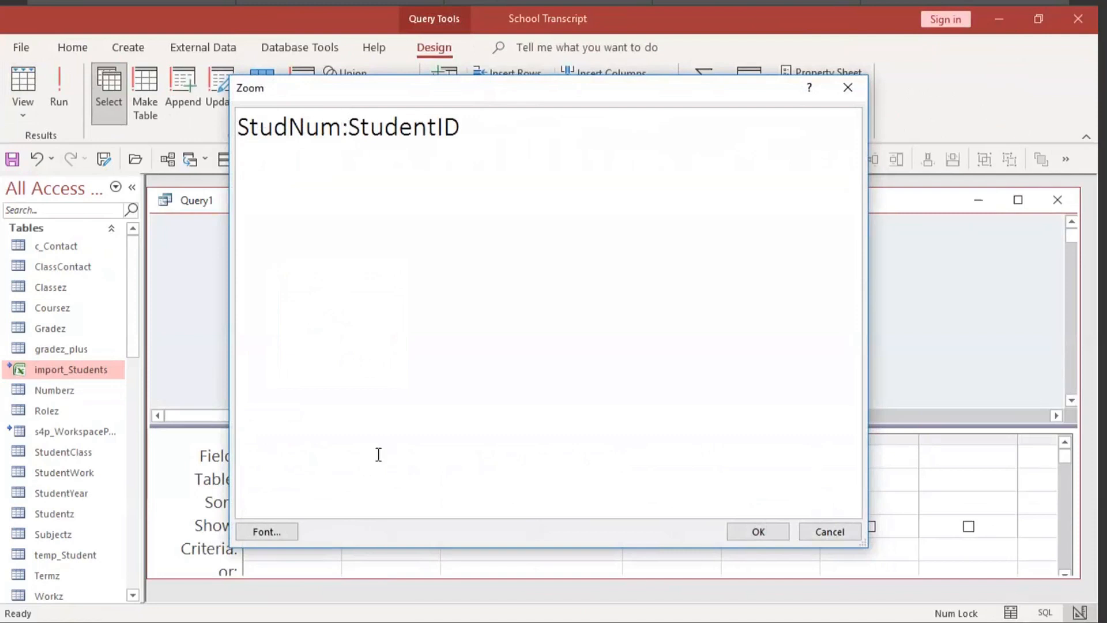
left_click(757, 532)
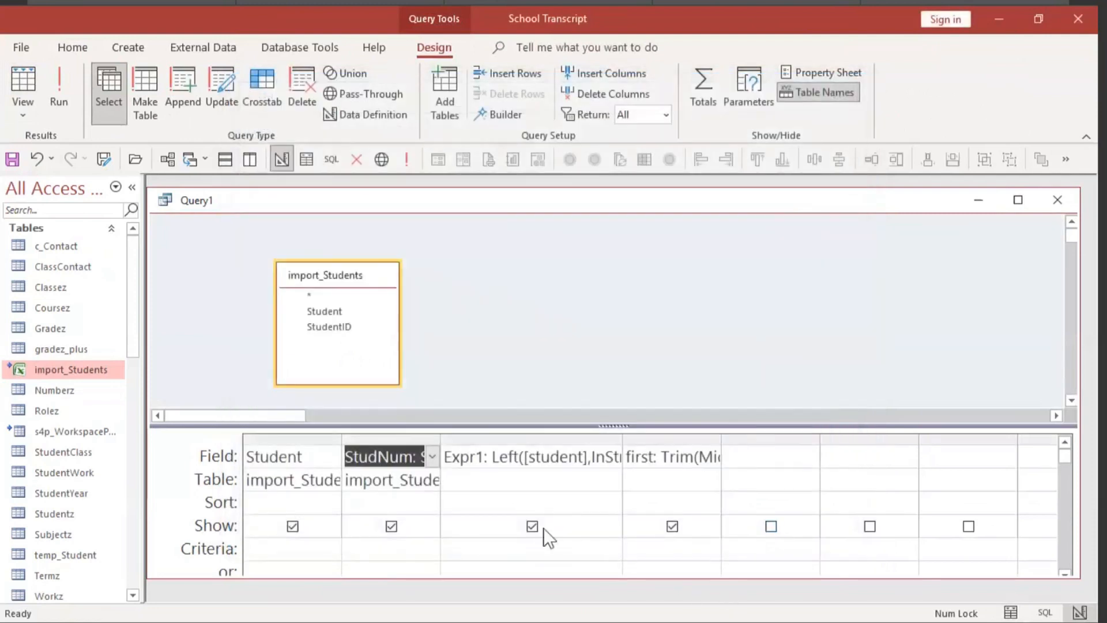
left_click(462, 544)
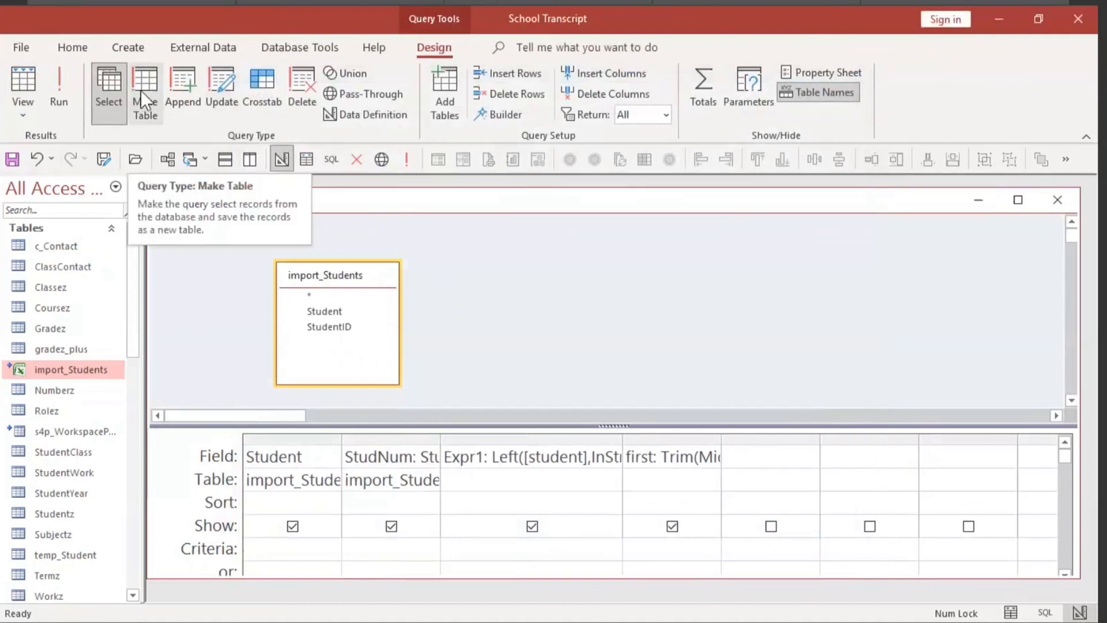
Step: Convert the query to a Make Table query that creates temp_Student in the current database
right_click(494, 257)
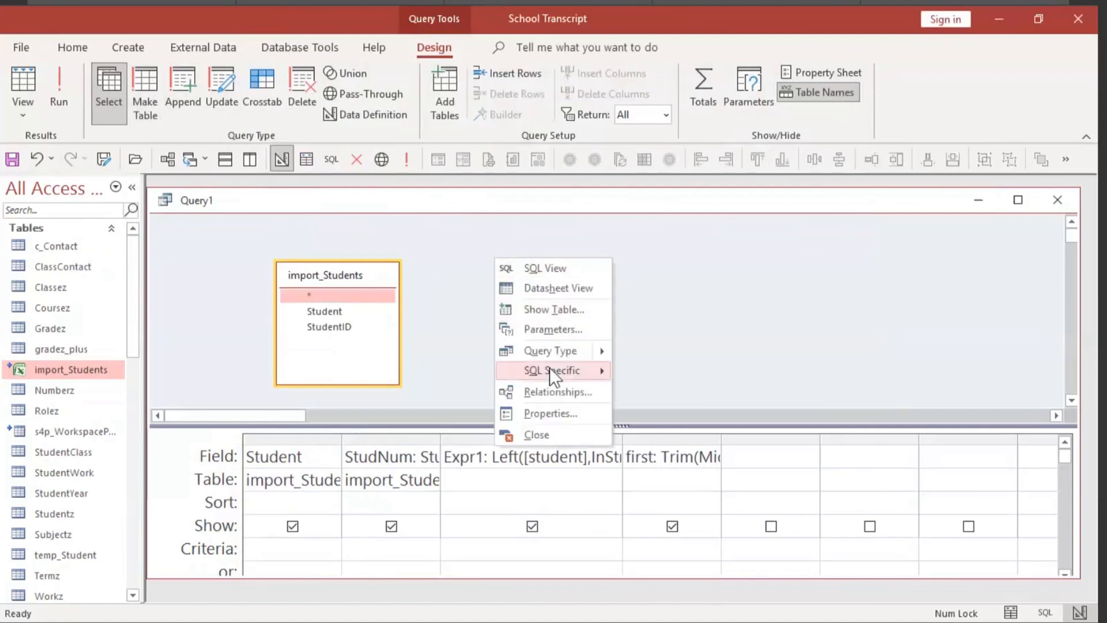
mouse_move(556, 357)
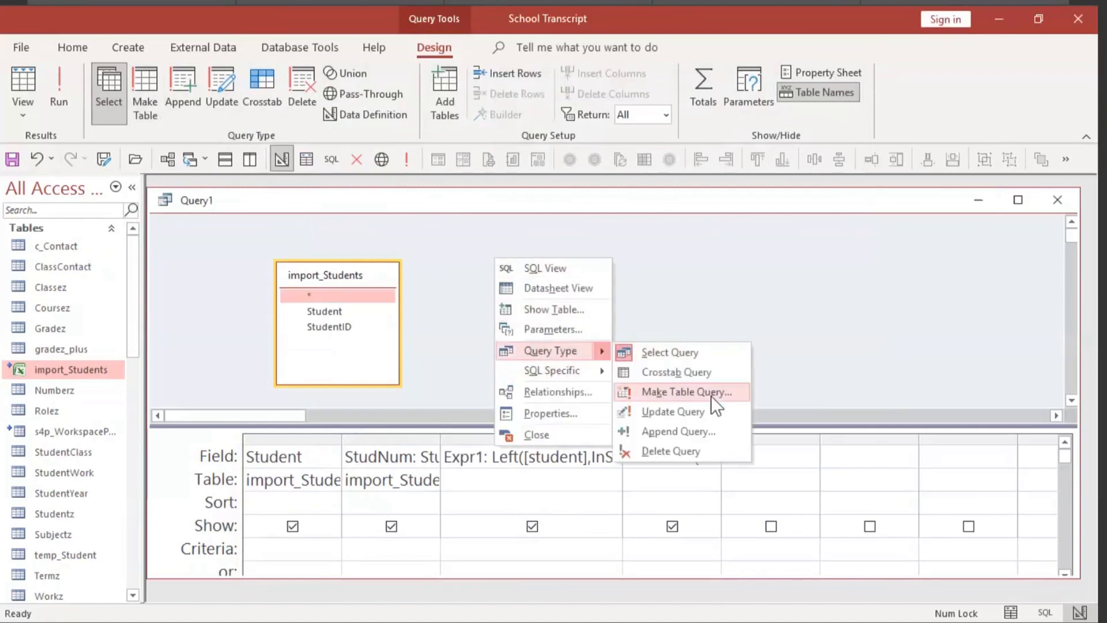
left_click(711, 396)
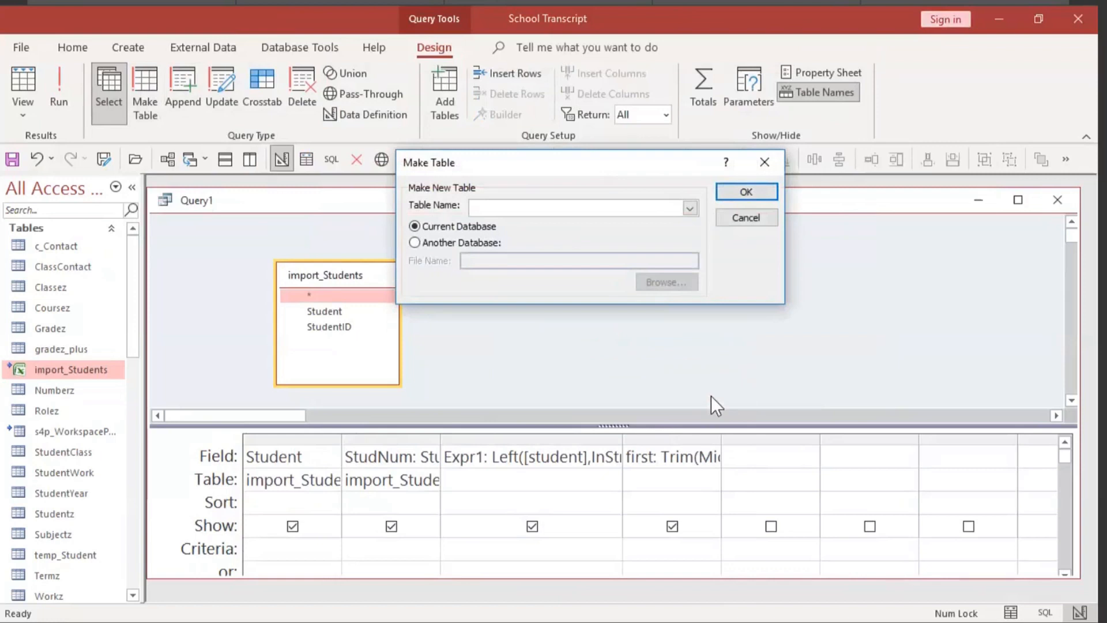
type("temp_Student")
left_click(730, 193)
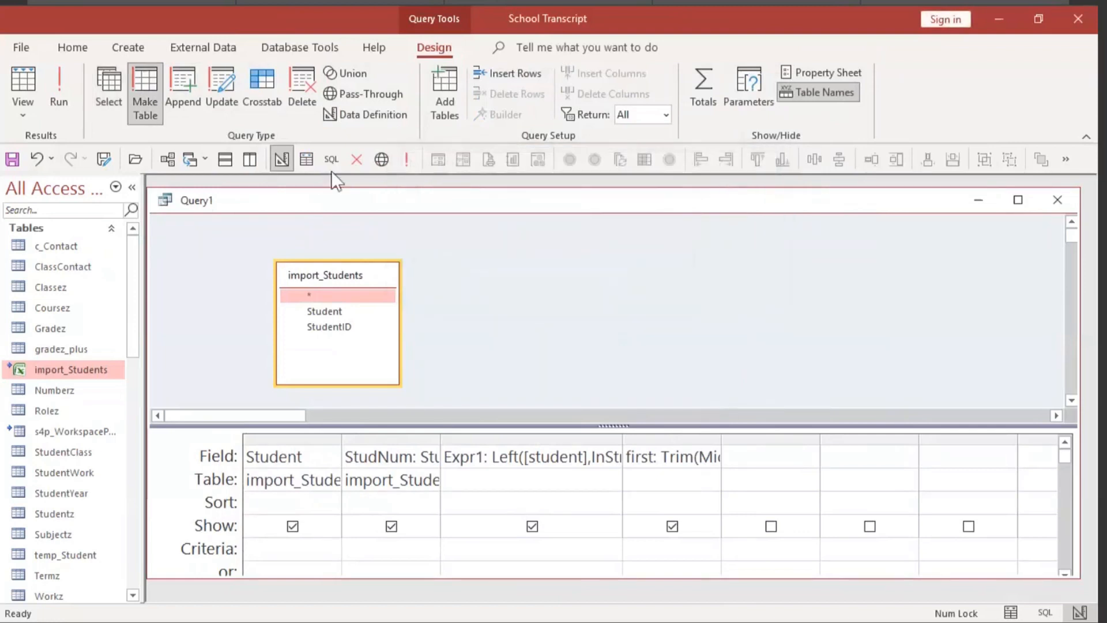
Step: Run the make-table query, replacing the existing temp_Student table, and close the query without saving its design
left_click(63, 106)
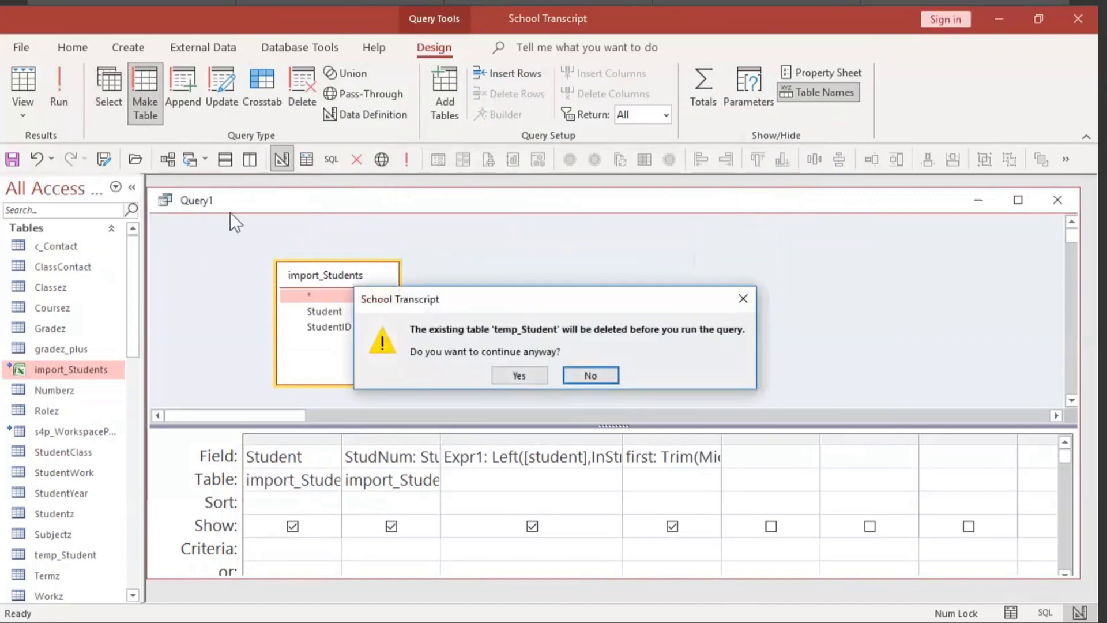
left_click(523, 374)
left_click(524, 381)
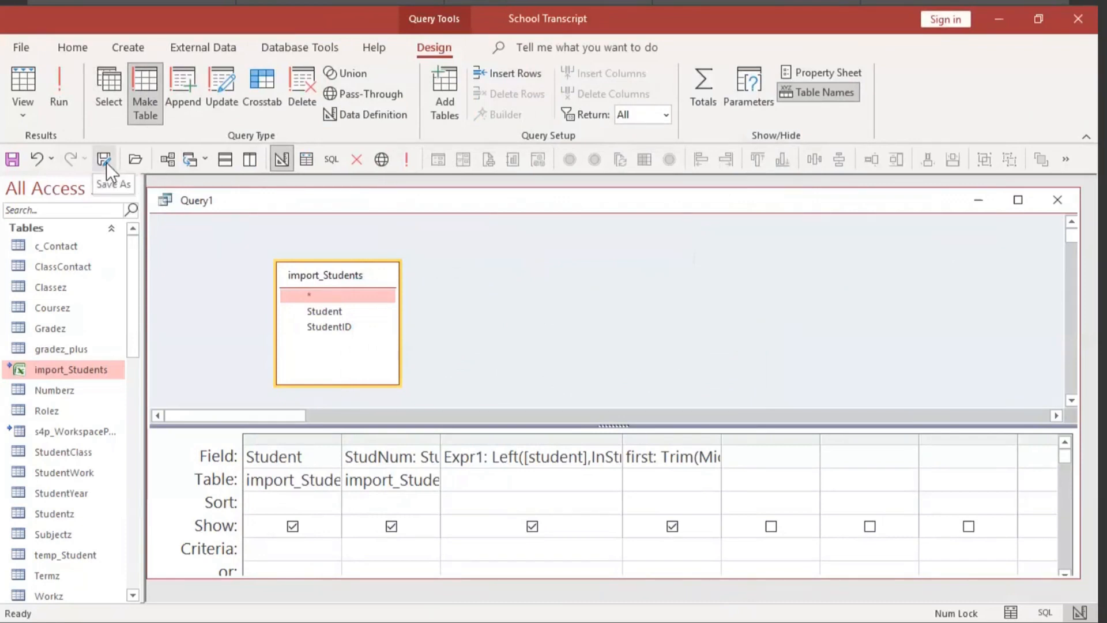
left_click(1058, 203)
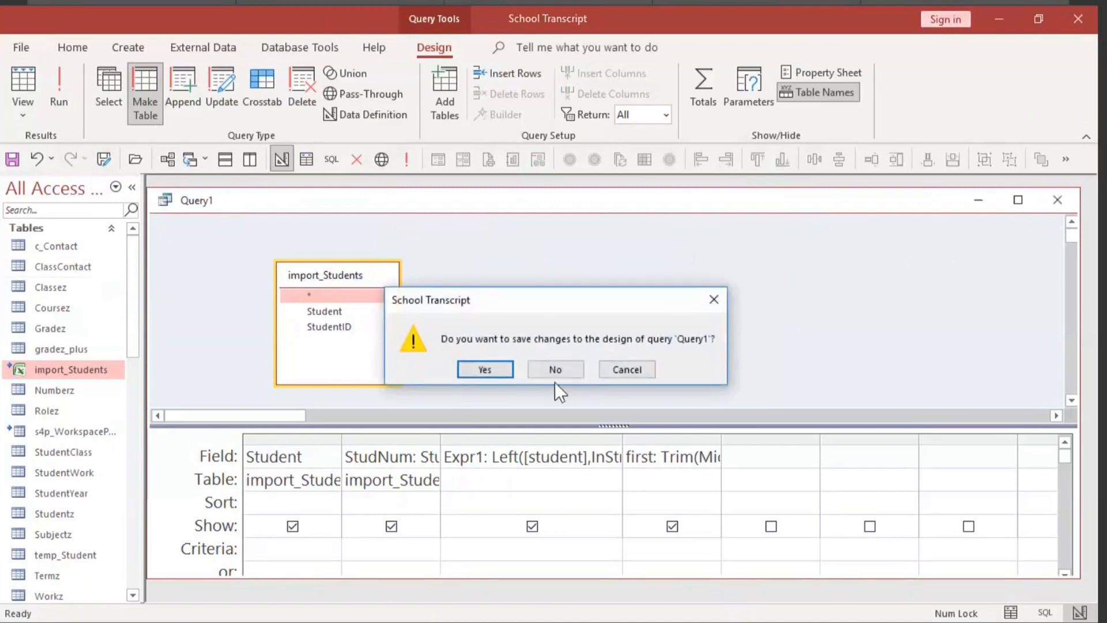
left_click(572, 370)
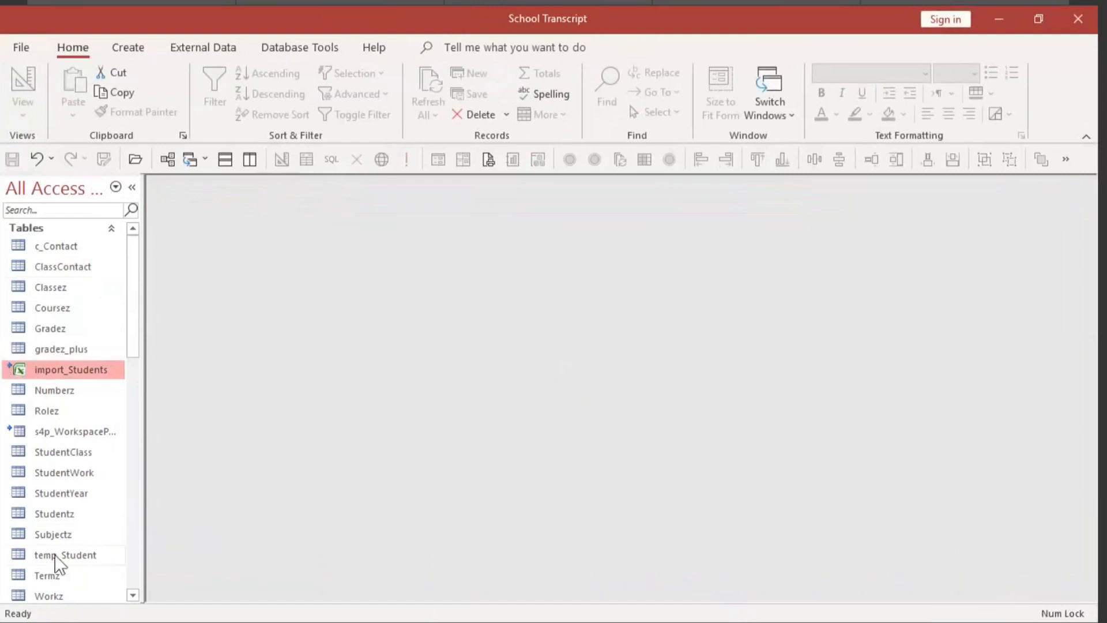
Step: Open the temp_Student table's datasheet and switch the table to Design View
scroll(54, 554, "down", 2)
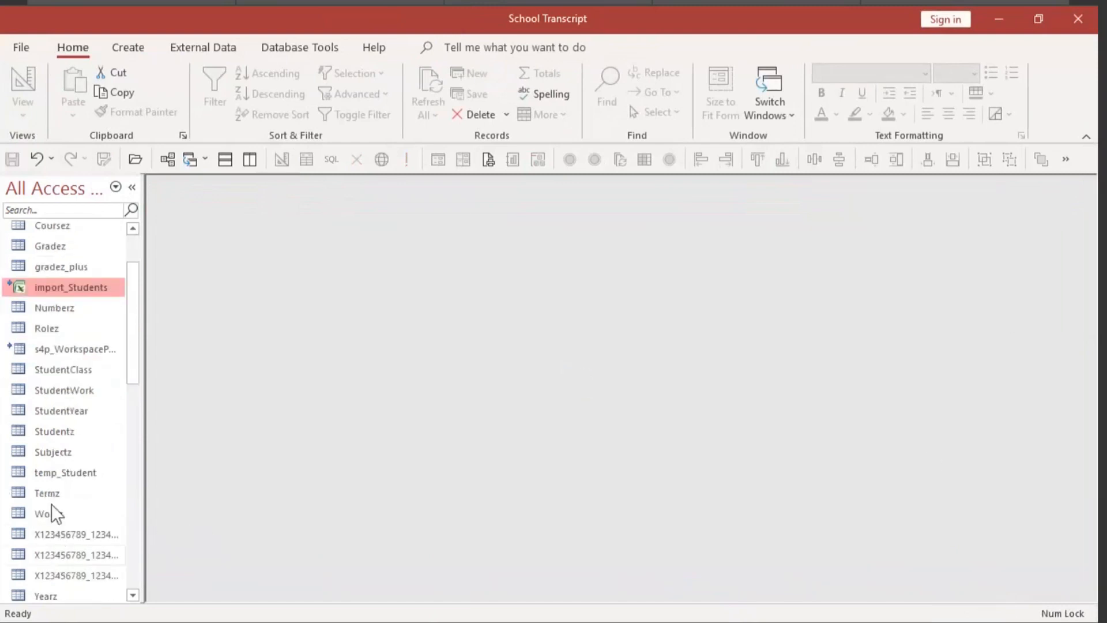
double_click(62, 474)
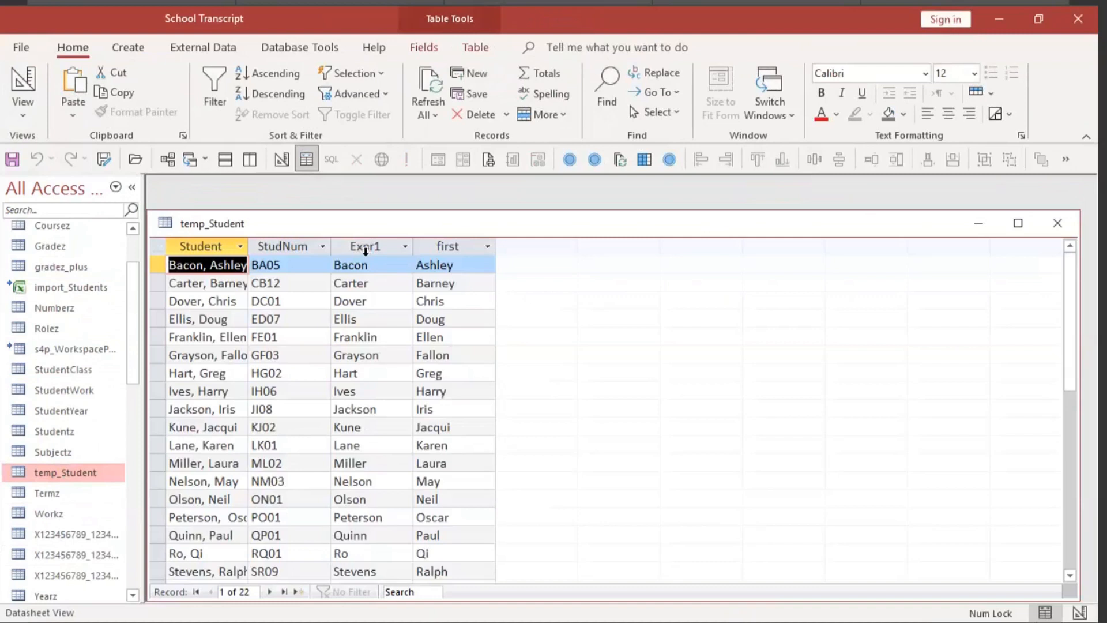
left_click(282, 161)
Step: Rename the Expr1 field of temp_Student to lastName and the first field to firstName
double_click(214, 294)
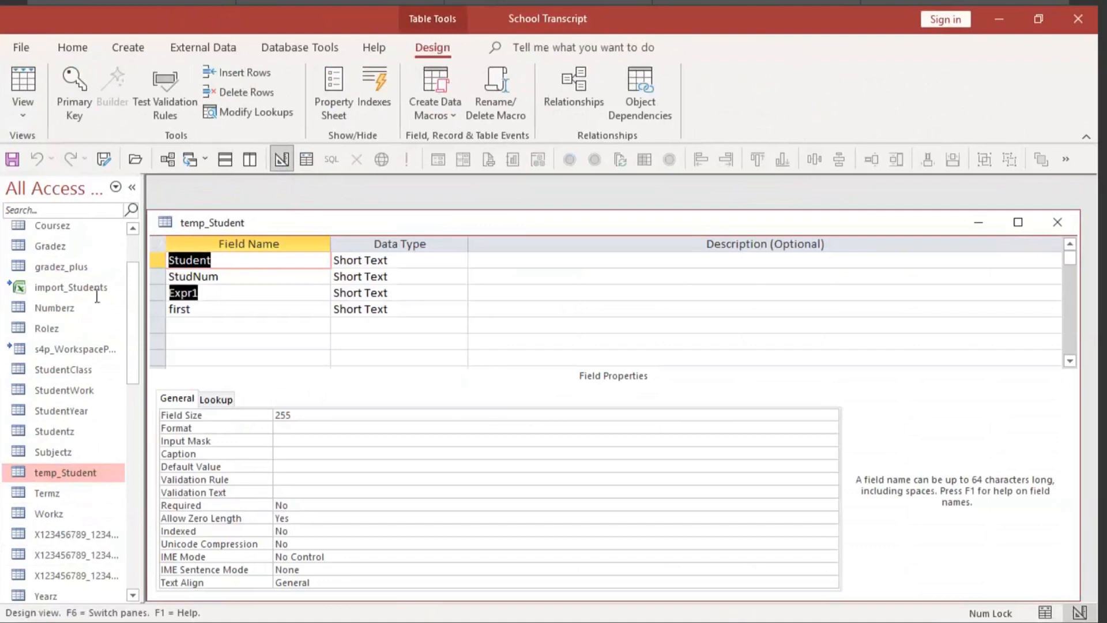
type("las")
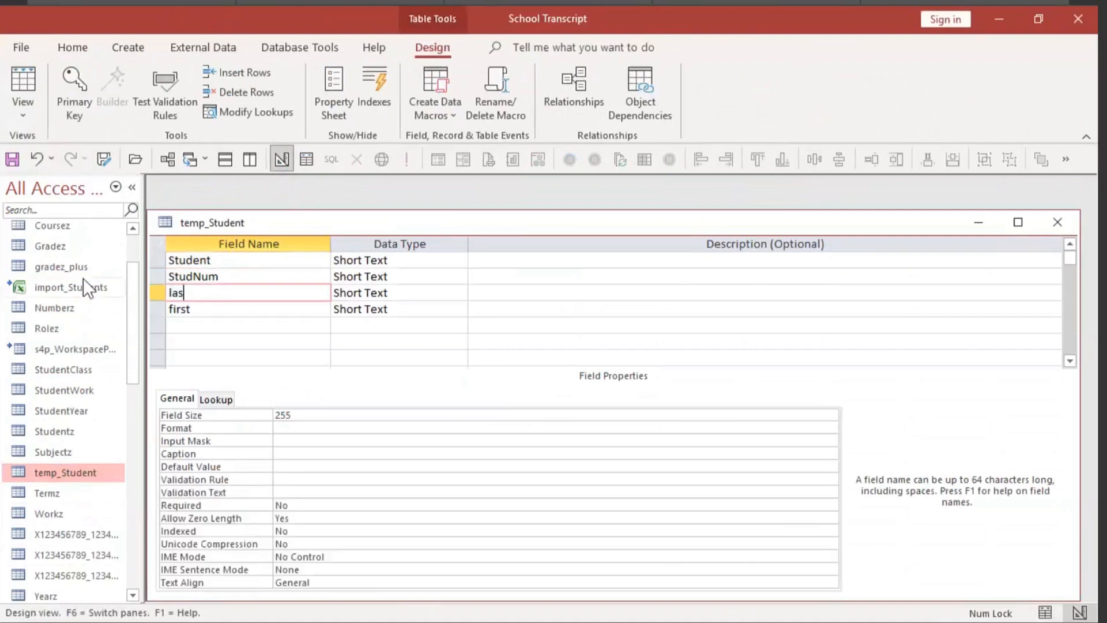
type("tN")
left_click(210, 307)
type("N")
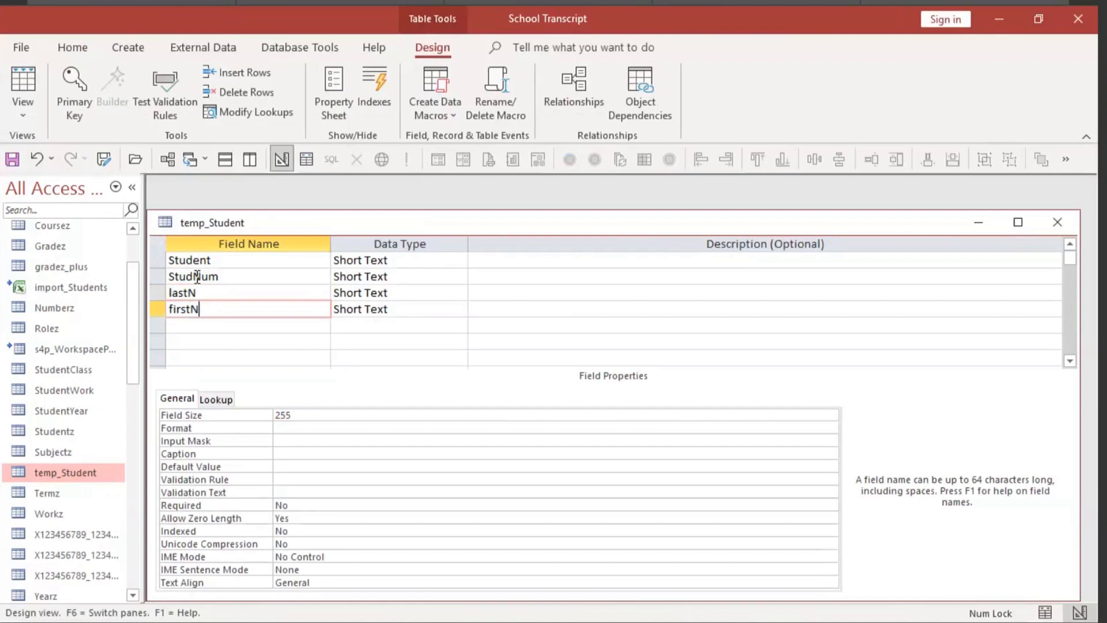
type("ame")
left_click(225, 291)
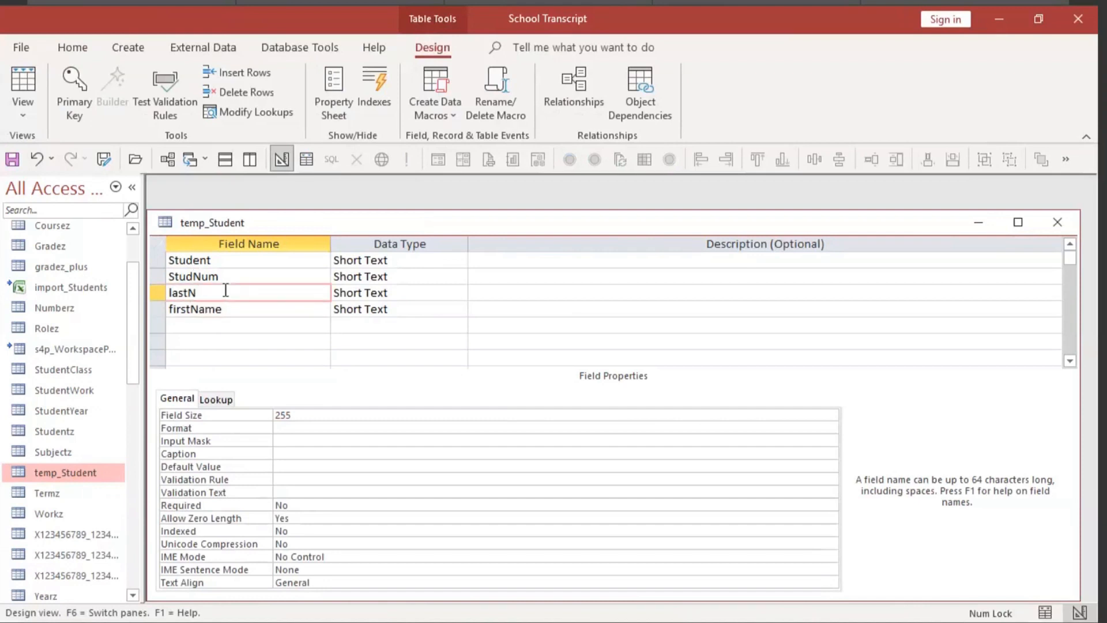
type("am,e")
key("BackSpace")
key("BackSpace")
type("e")
Step: Examine the lastName field's Field Size and Unicode Compression properties, and go to the empty row below firstName
left_click(312, 415)
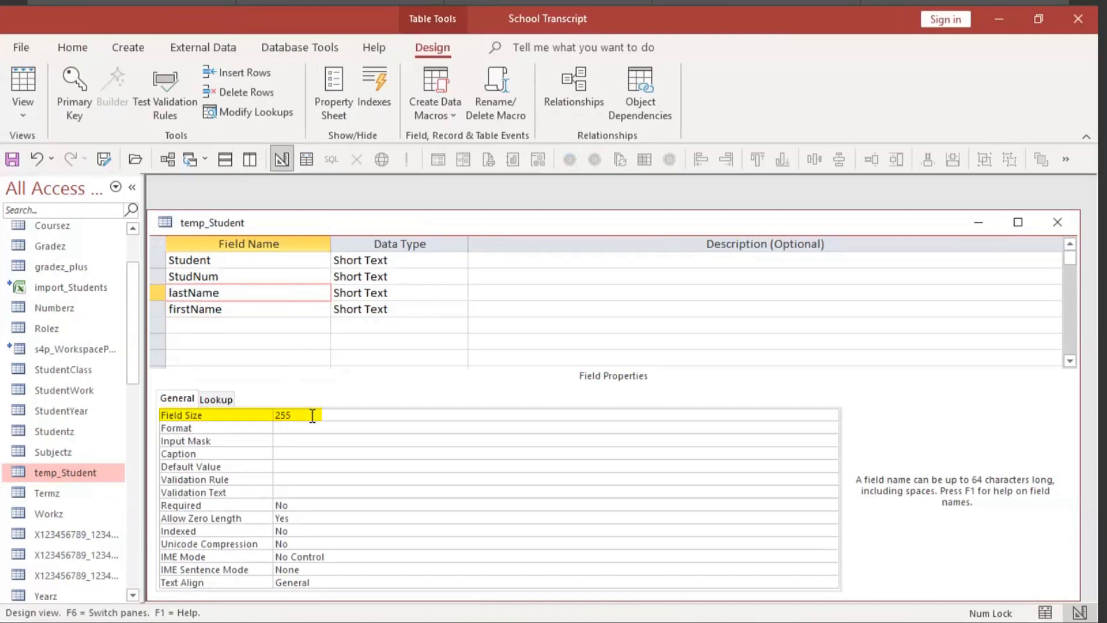
left_click(159, 415)
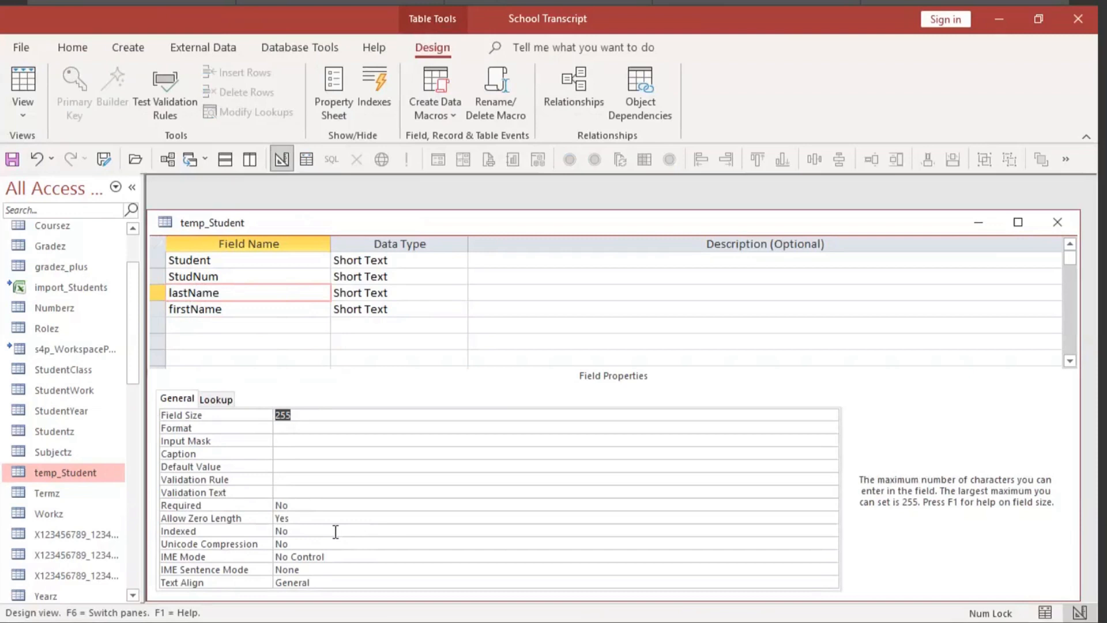
left_click(298, 543)
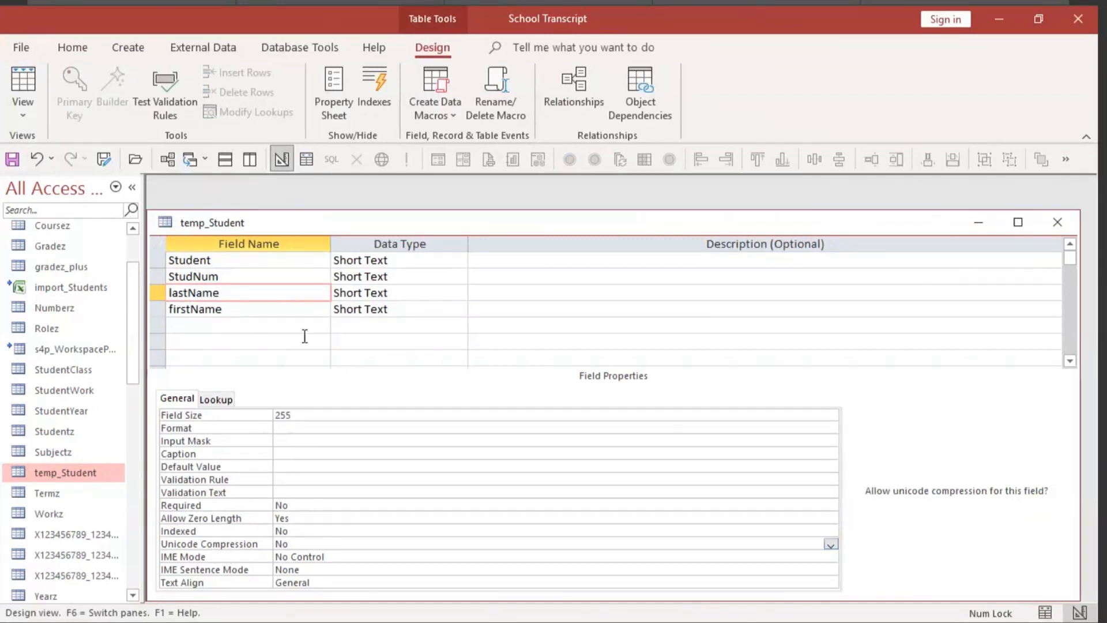
left_click(266, 330)
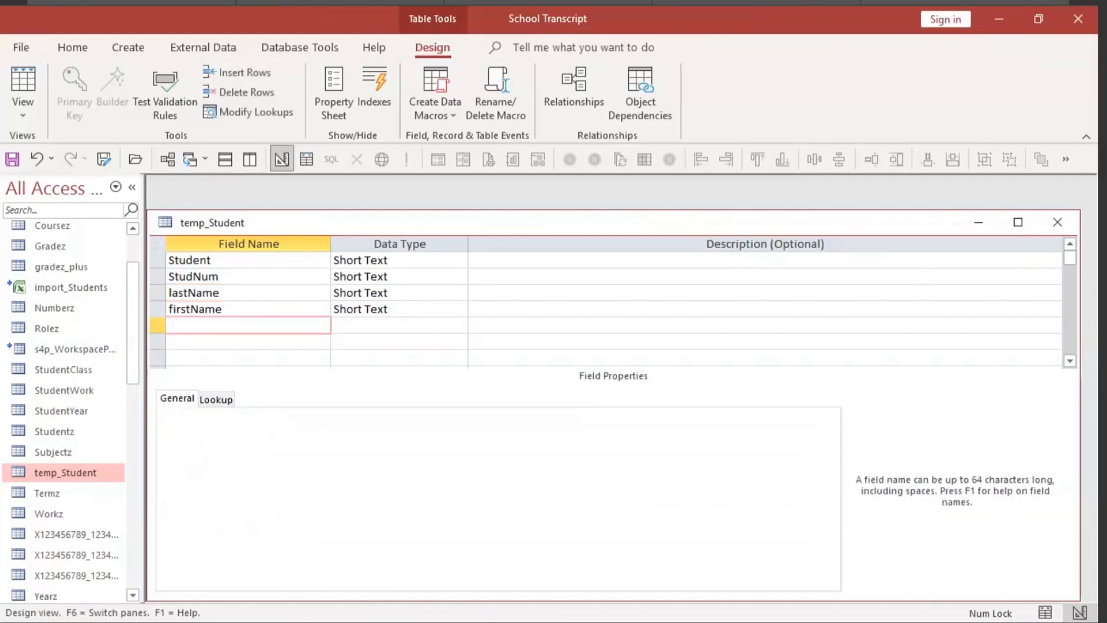
Step: Add a Number field named CID with no default value to temp_Student, and close the table, saving its design
type("CID")
key("Tab")
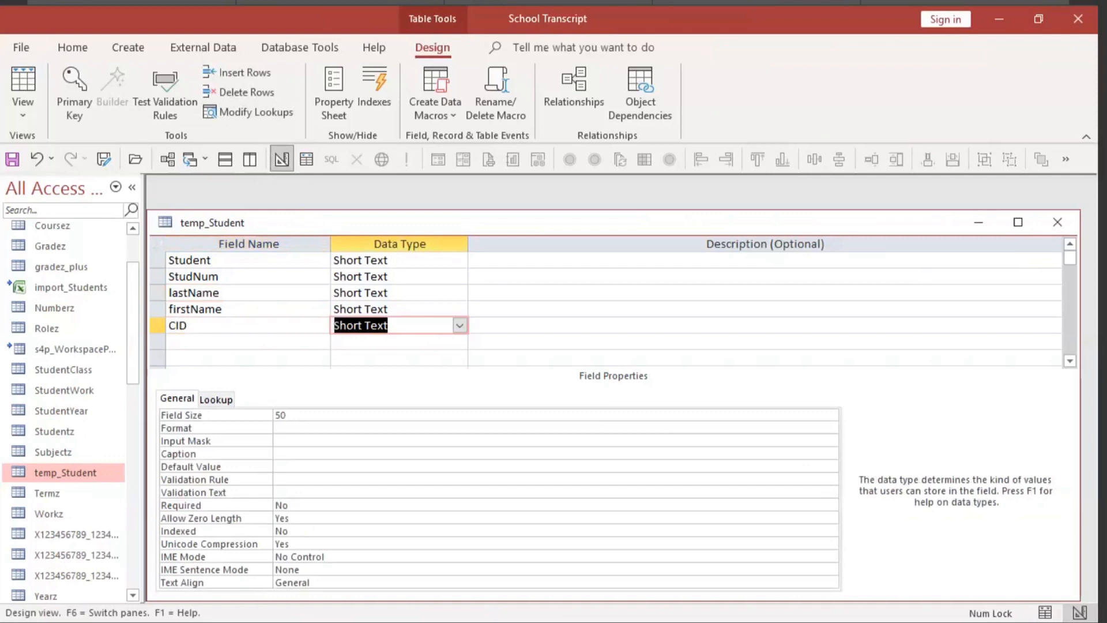
type("number")
key("Tab")
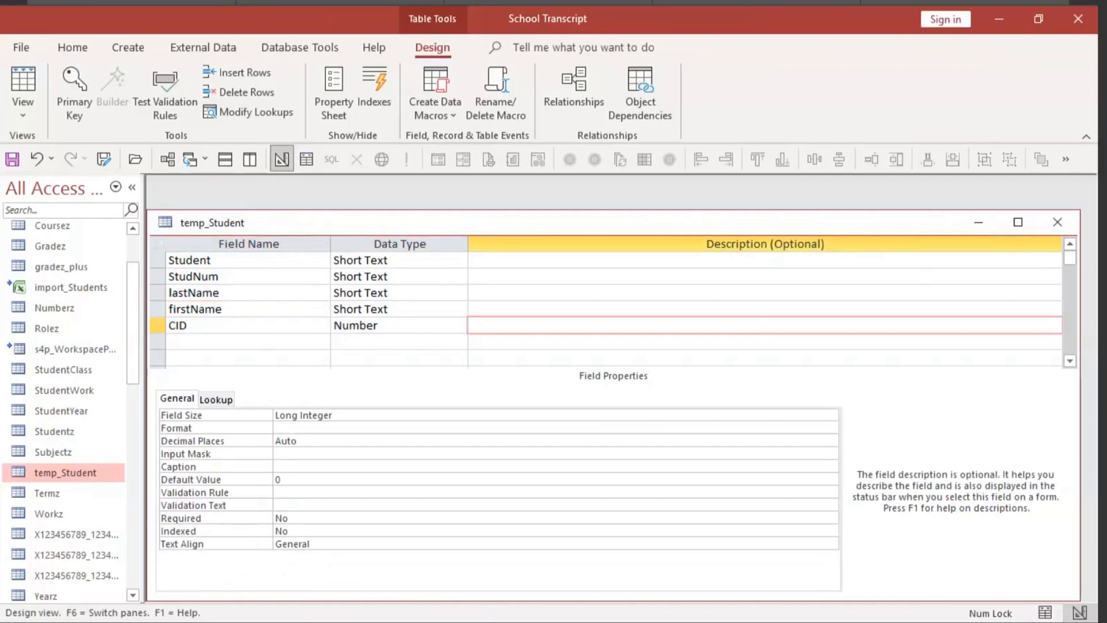
double_click(285, 478)
key("Delete")
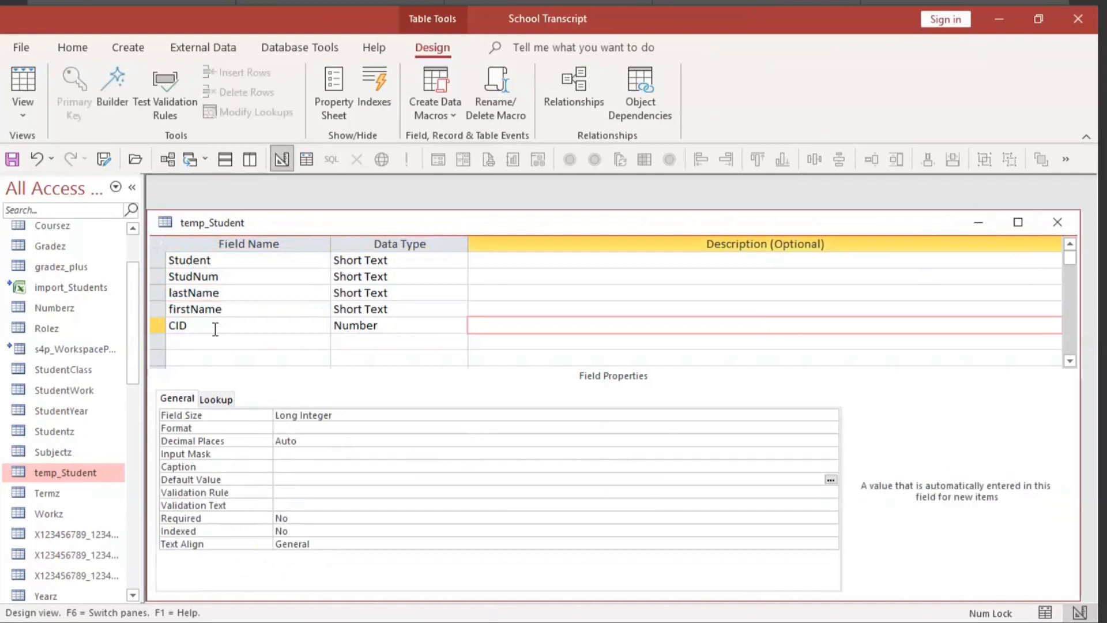
left_click(1059, 223)
left_click(485, 369)
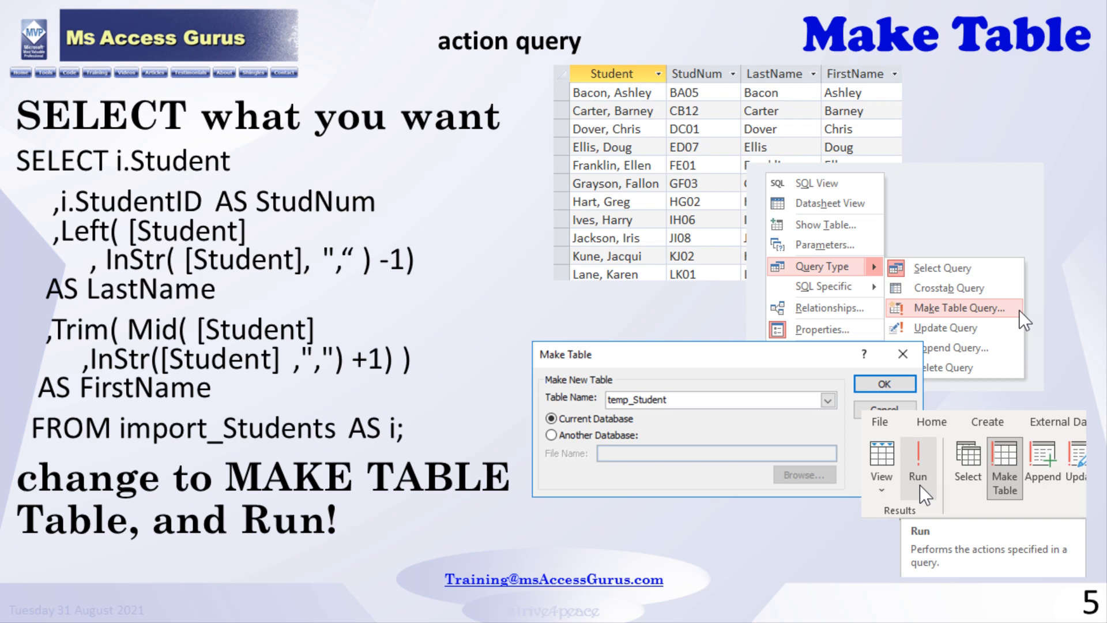
key("Right")
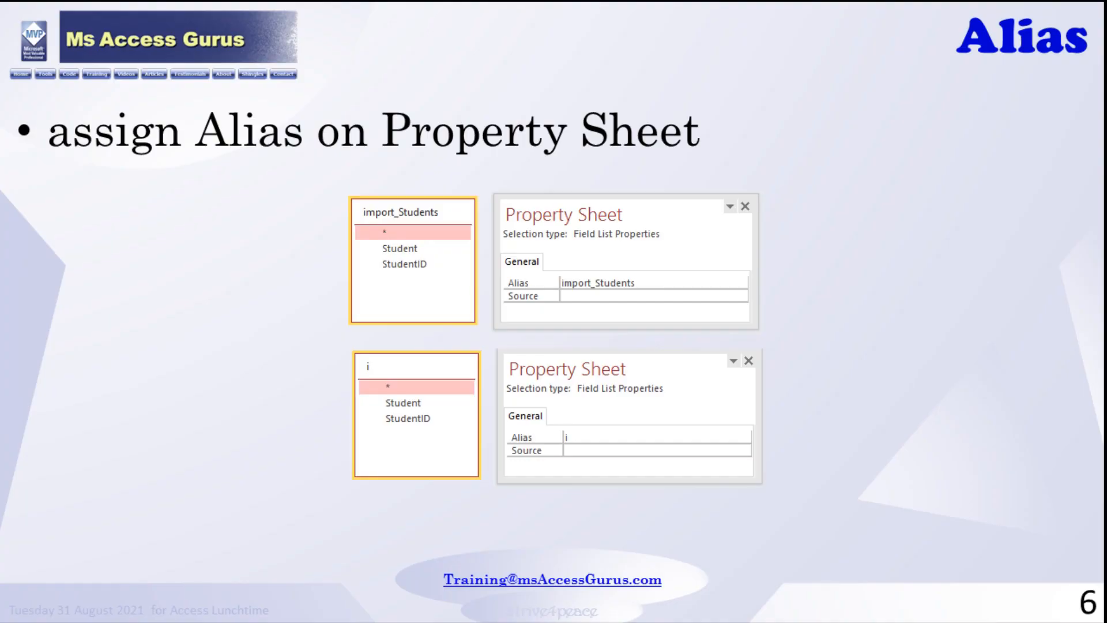
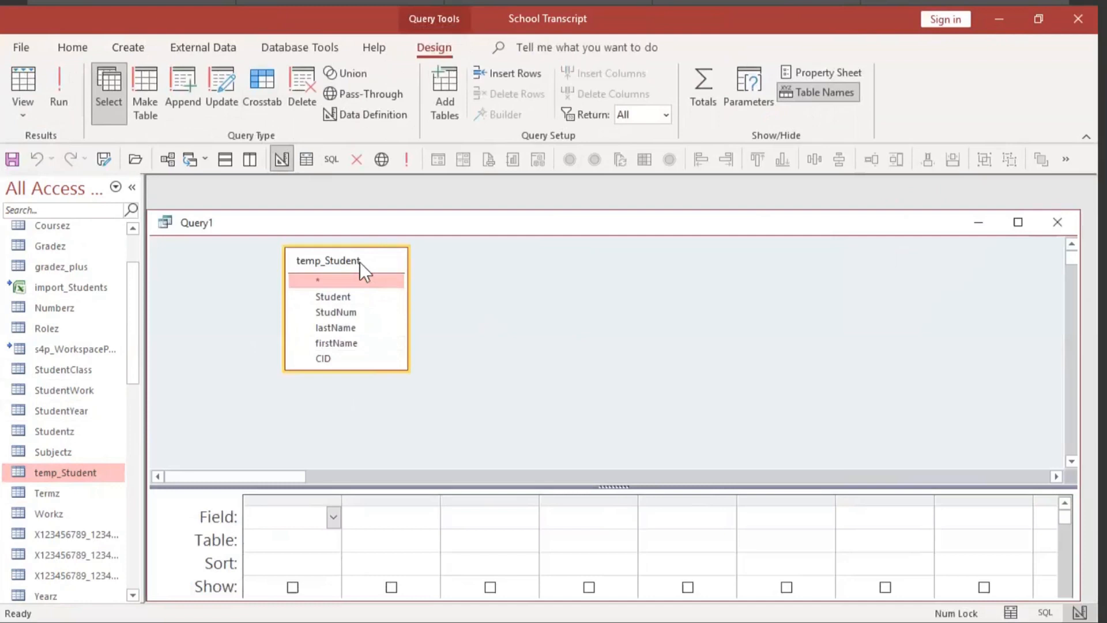
Step: Maximize the query design window and add the c_Contact table beside temp_Student, lengthening its field list to show more fields
left_click_drag(359, 262, 272, 275)
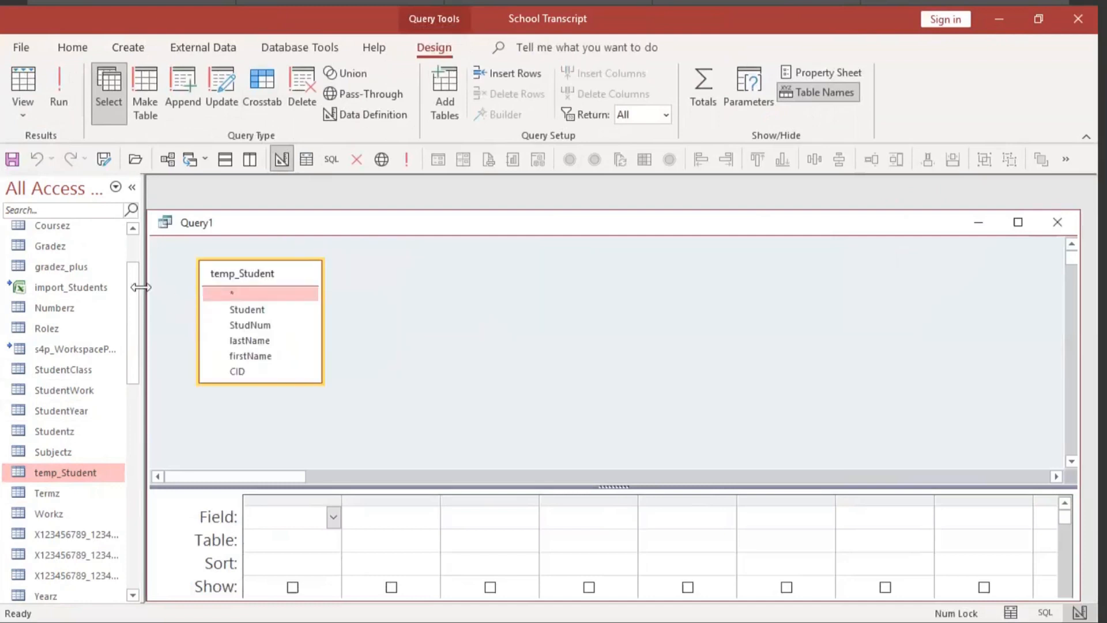
double_click(341, 225)
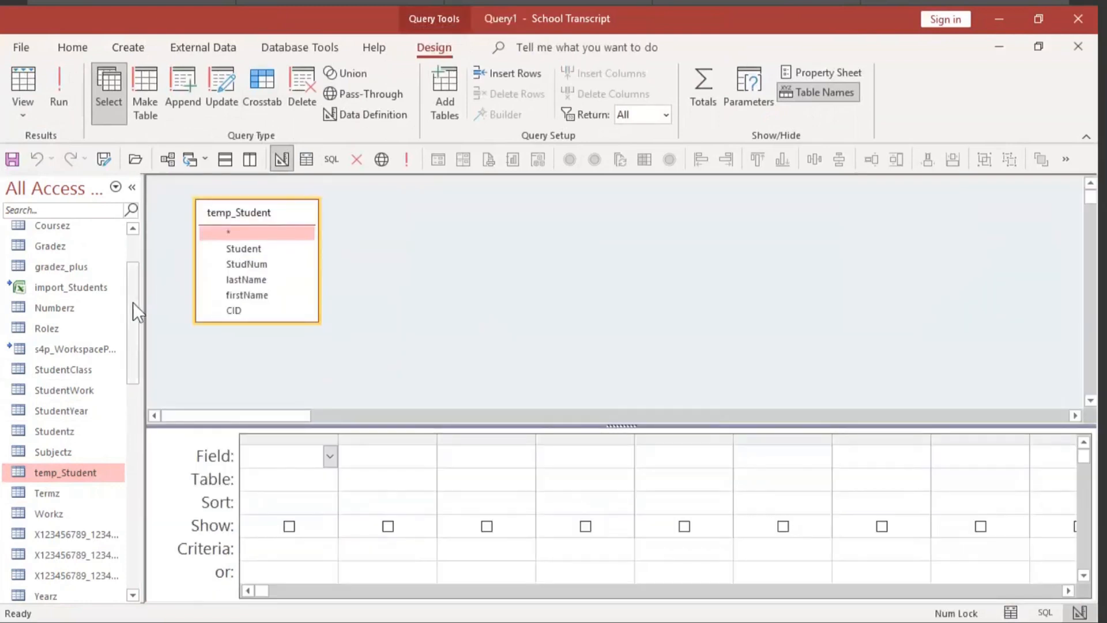
scroll(131, 262, "up", 2)
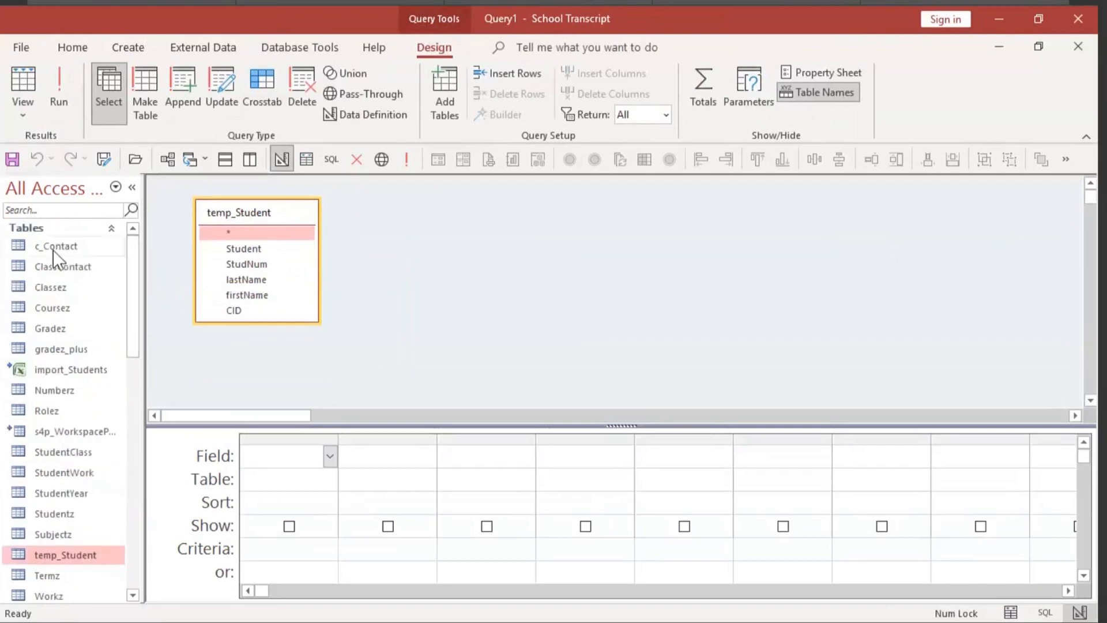
left_click(53, 249)
left_click_drag(53, 249, 497, 196)
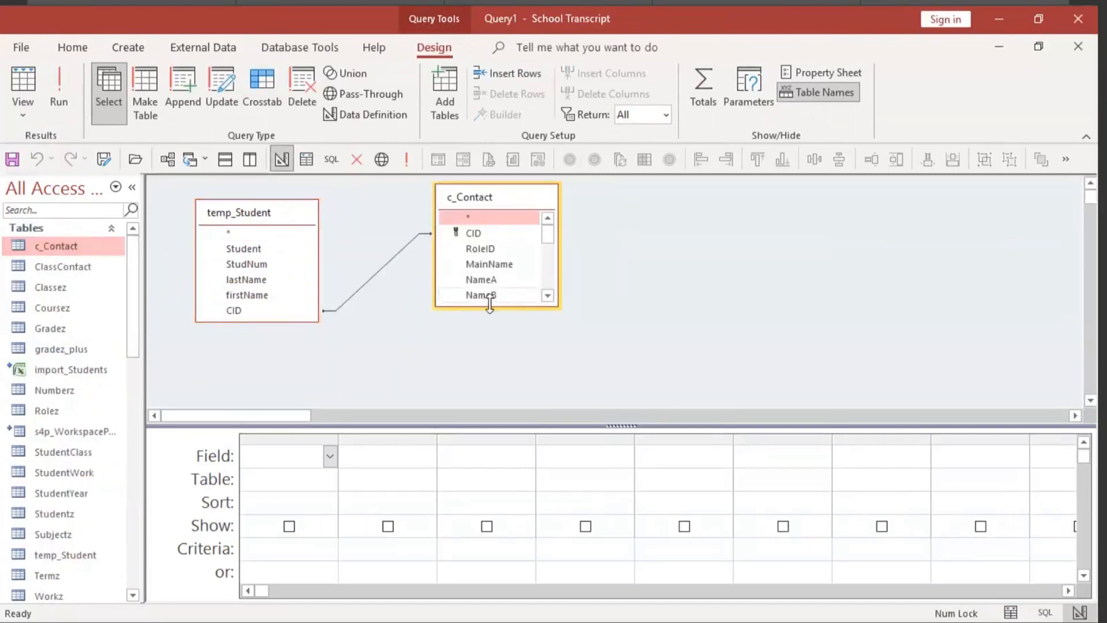
left_click(487, 312)
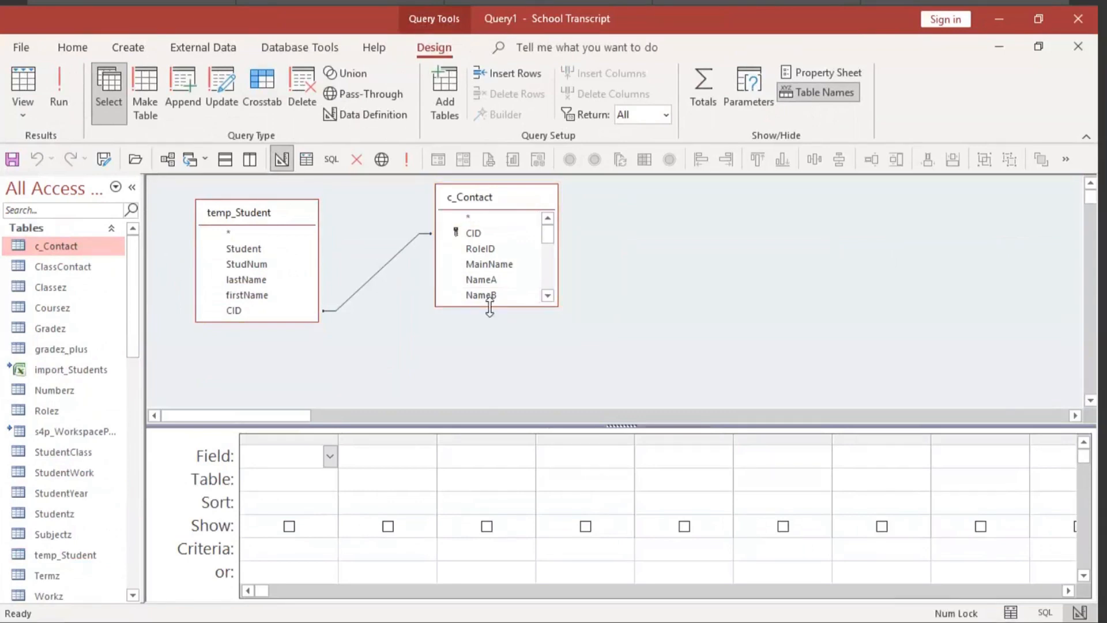
left_click_drag(490, 308, 473, 407)
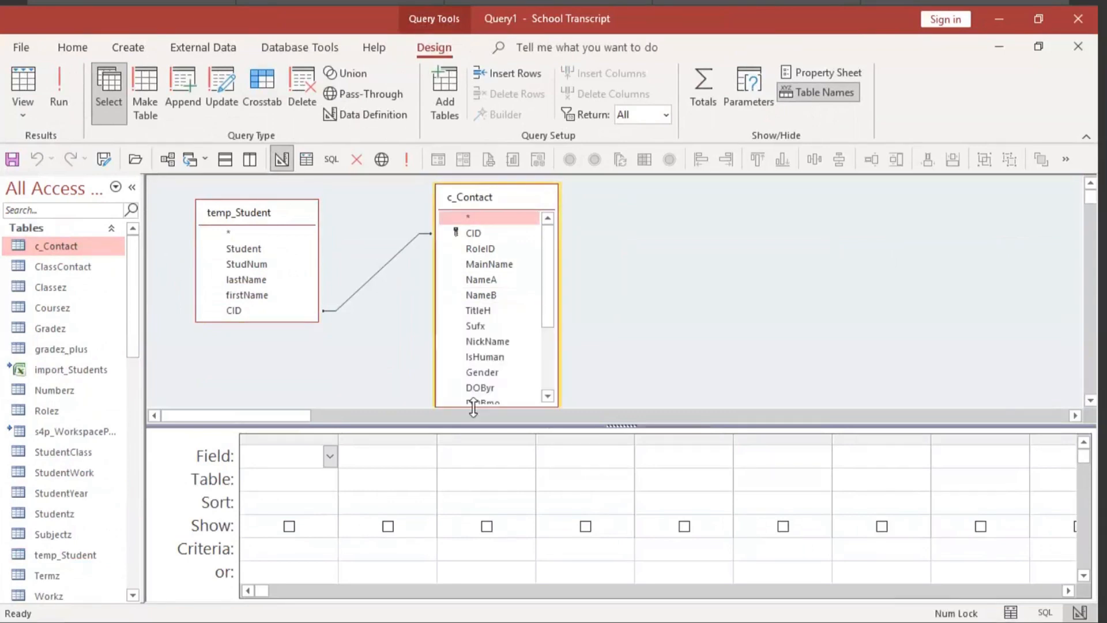
Step: Add the StudNum, lastName and firstName fields from temp_Student to the query grid, and select the CID join line
double_click(246, 265)
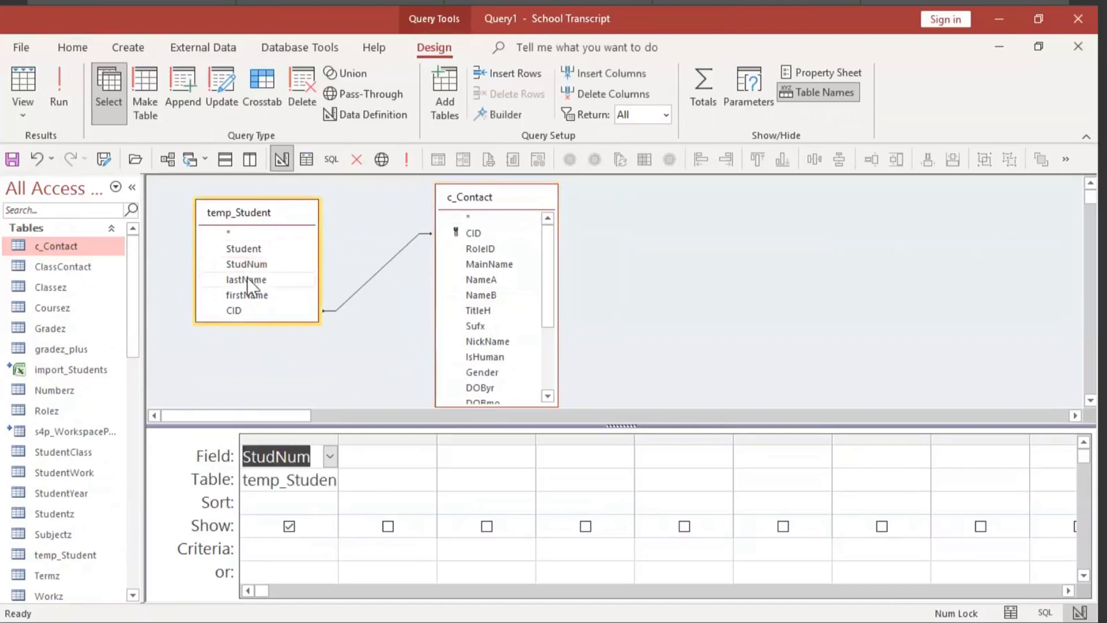
double_click(247, 279)
double_click(251, 295)
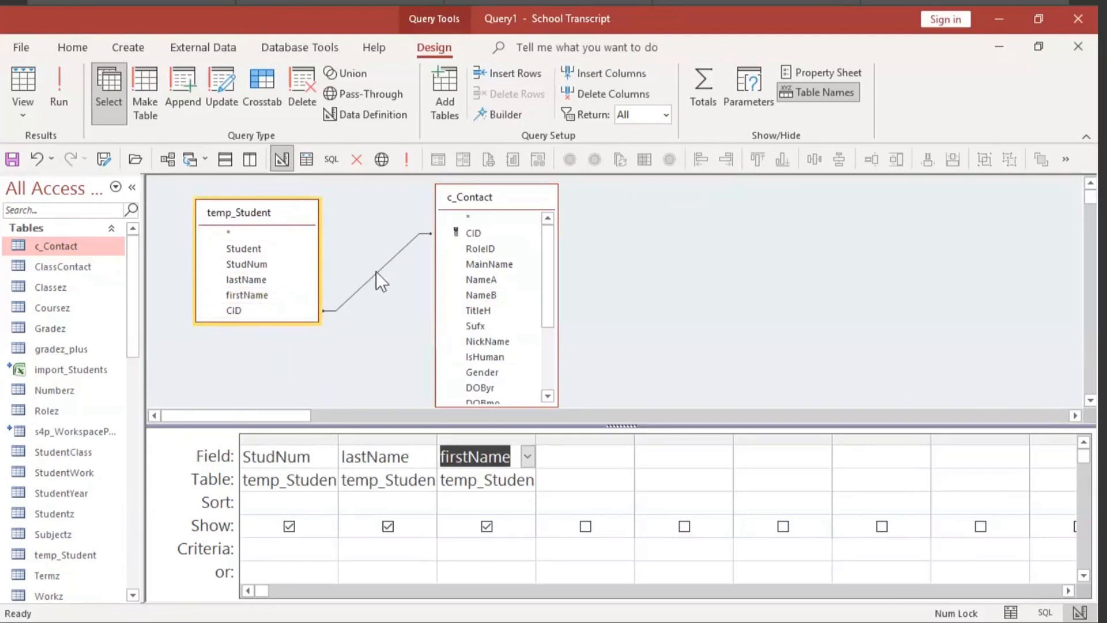
left_click(365, 284)
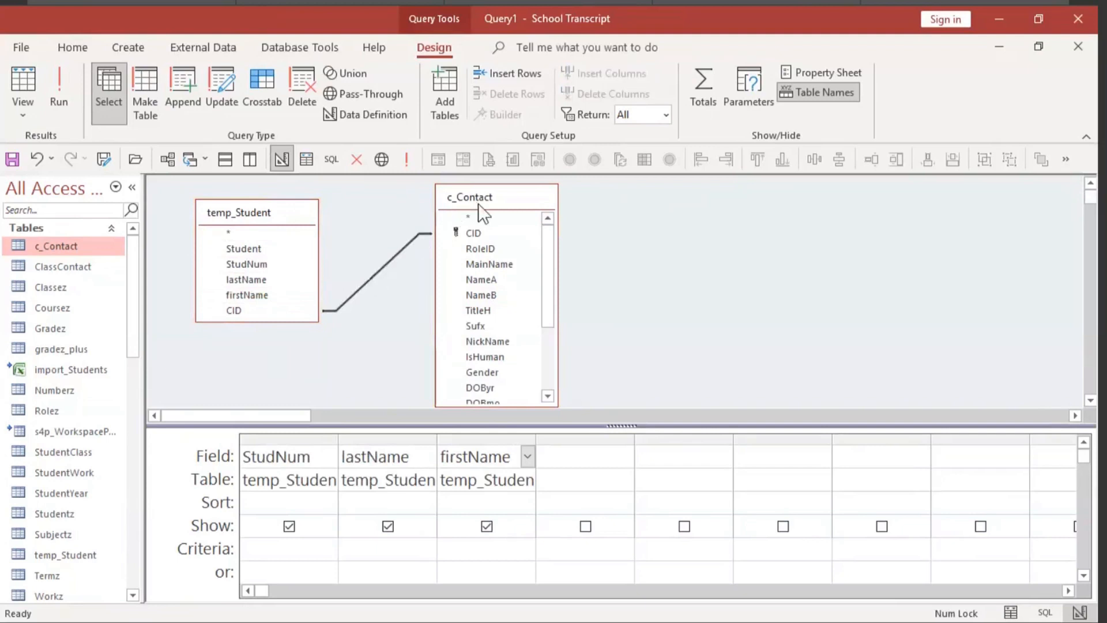
Step: Change the query into an append query that targets the c_Contact table in the current database
right_click(636, 230)
mouse_move(710, 326)
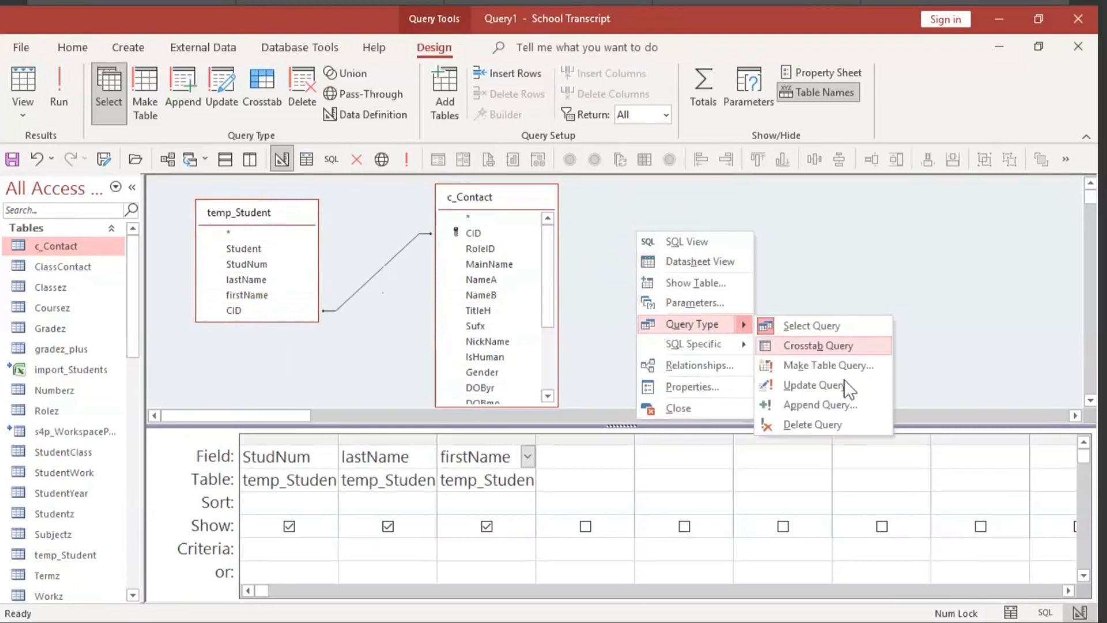
left_click(834, 408)
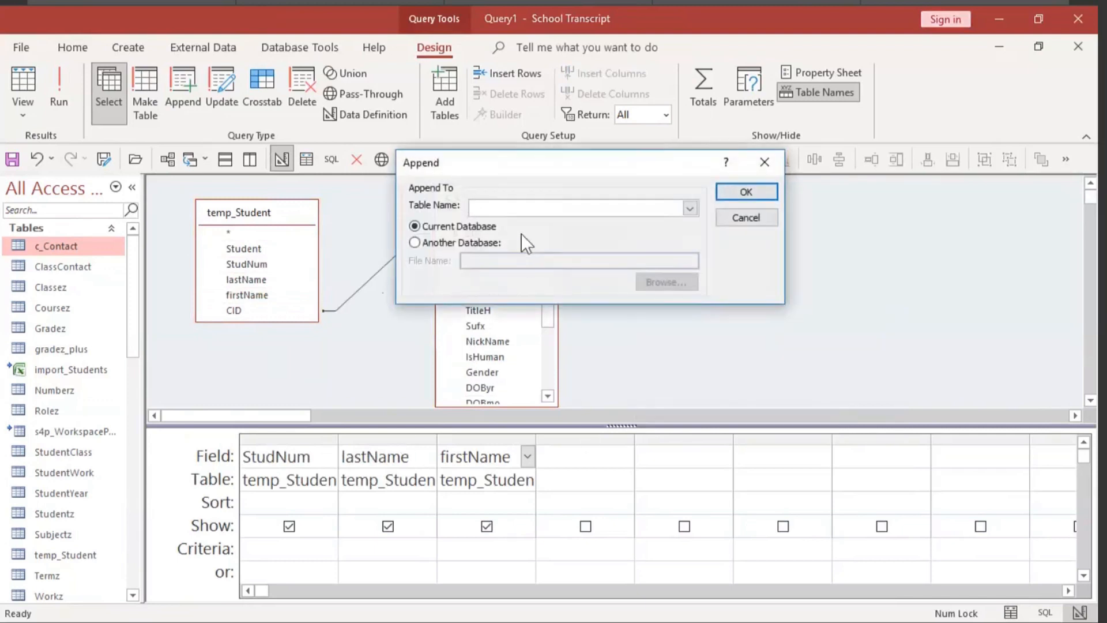
left_click(690, 208)
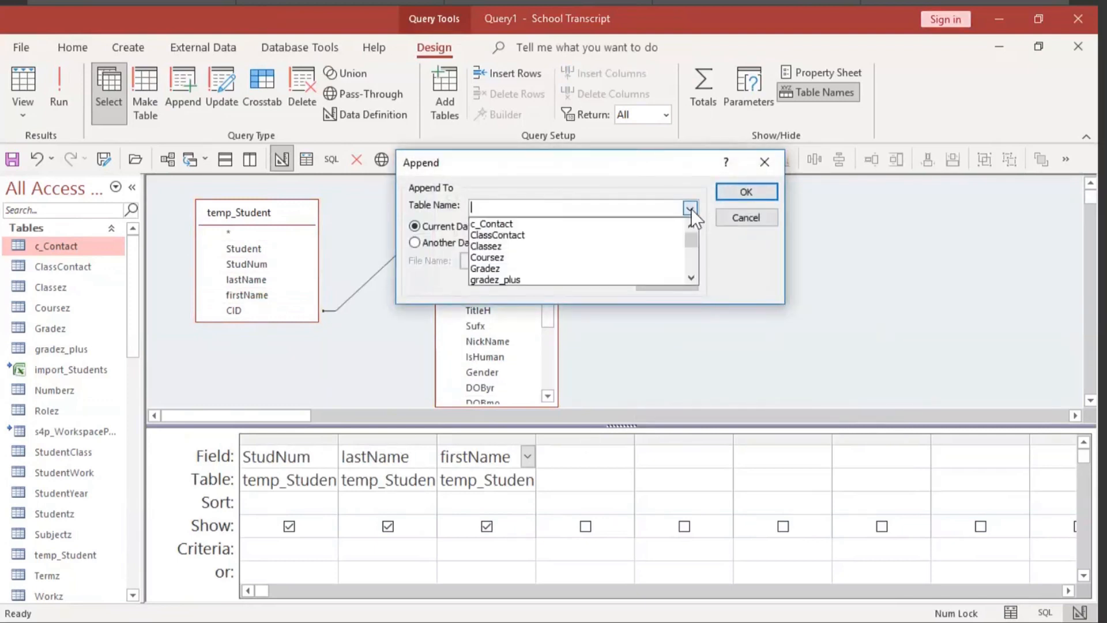
left_click(545, 220)
left_click(732, 189)
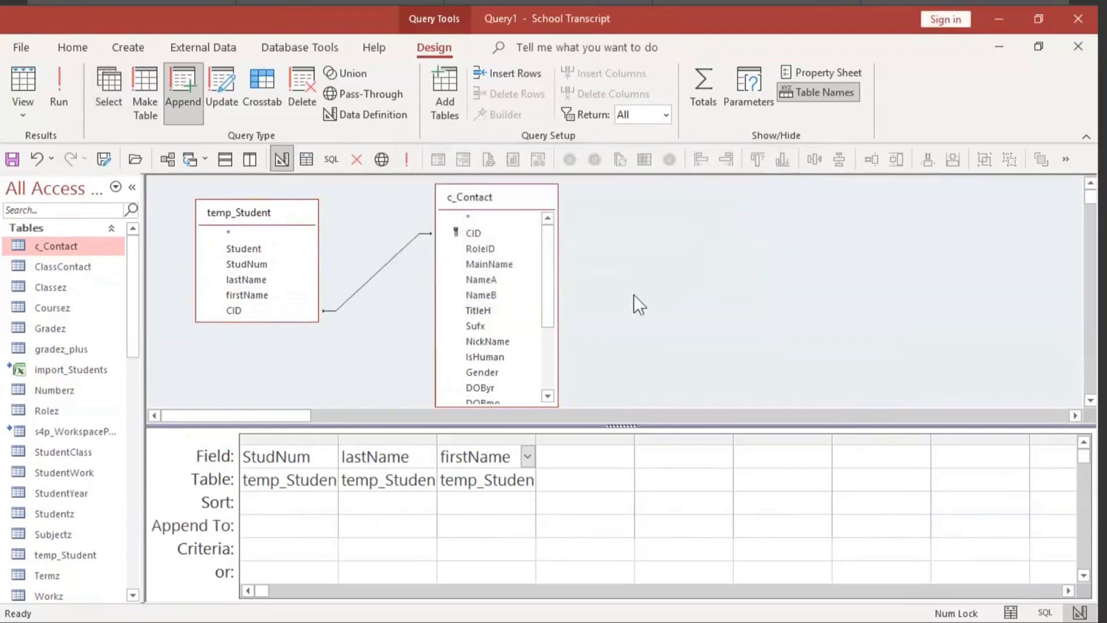
Step: Map StudNum to append to NoteCtc, lastName to MainName, and firstName to NameA
left_click(287, 527)
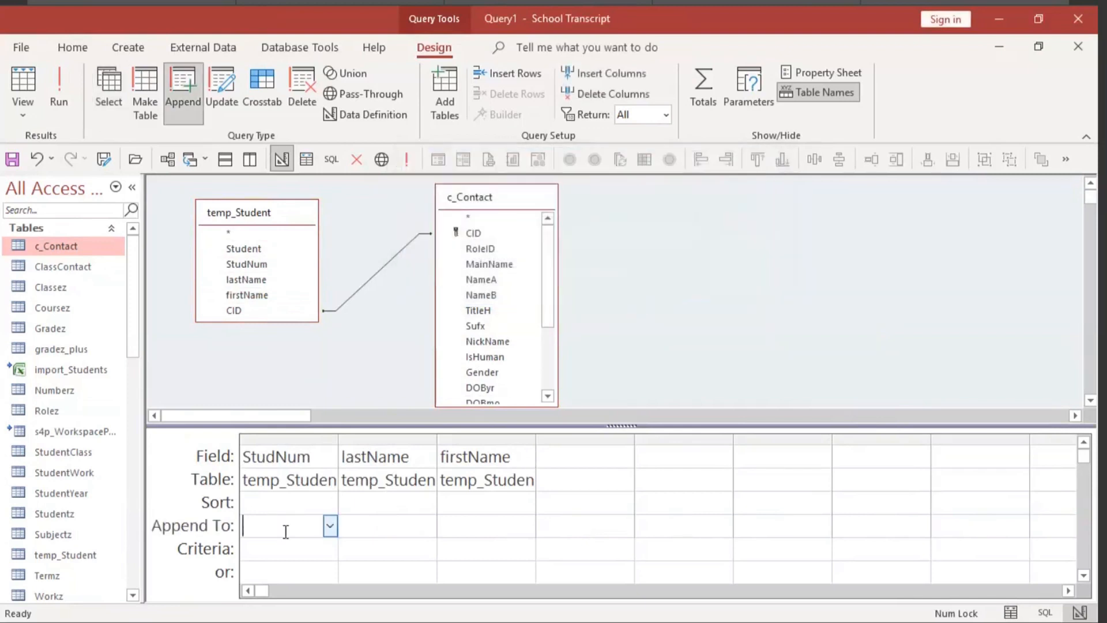
left_click(329, 526)
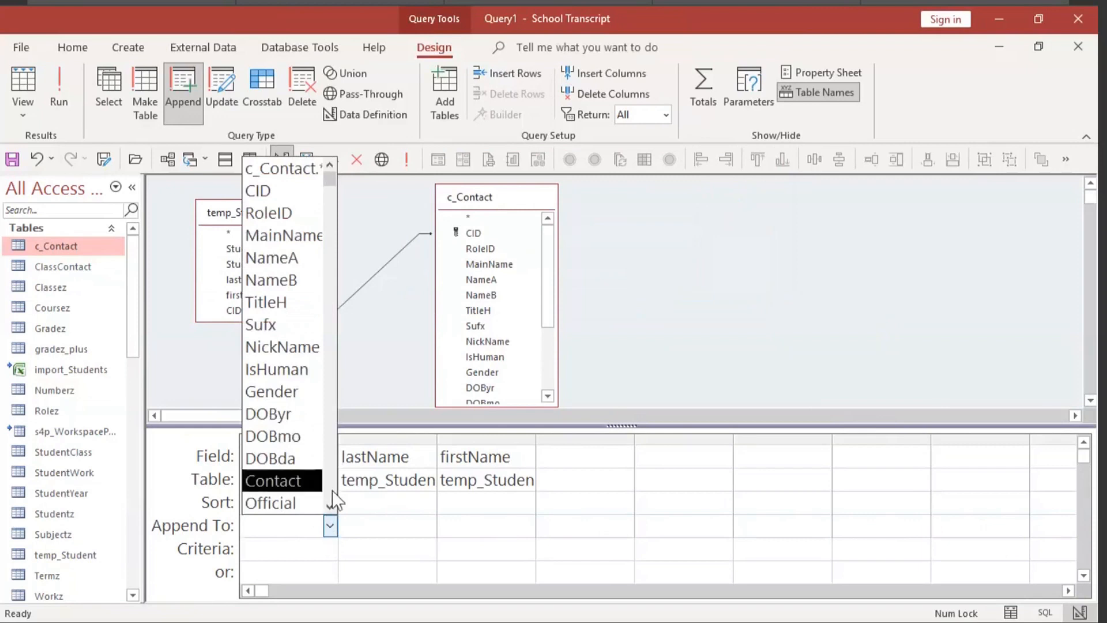
scroll(326, 489, "down", 2)
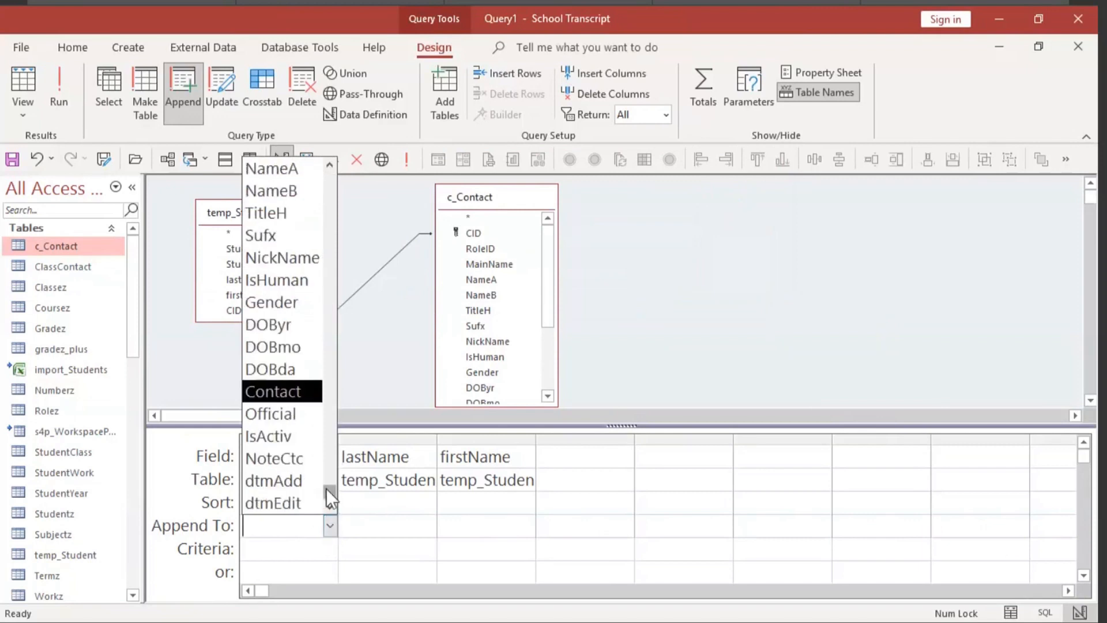
left_click(292, 457)
left_click(428, 526)
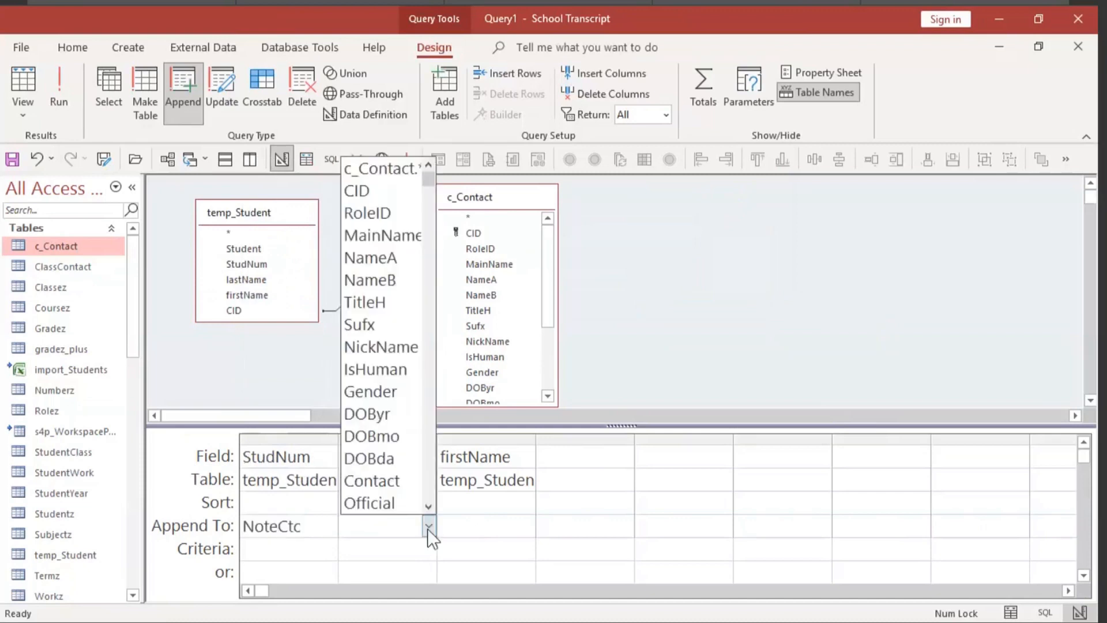
left_click(402, 238)
left_click(527, 526)
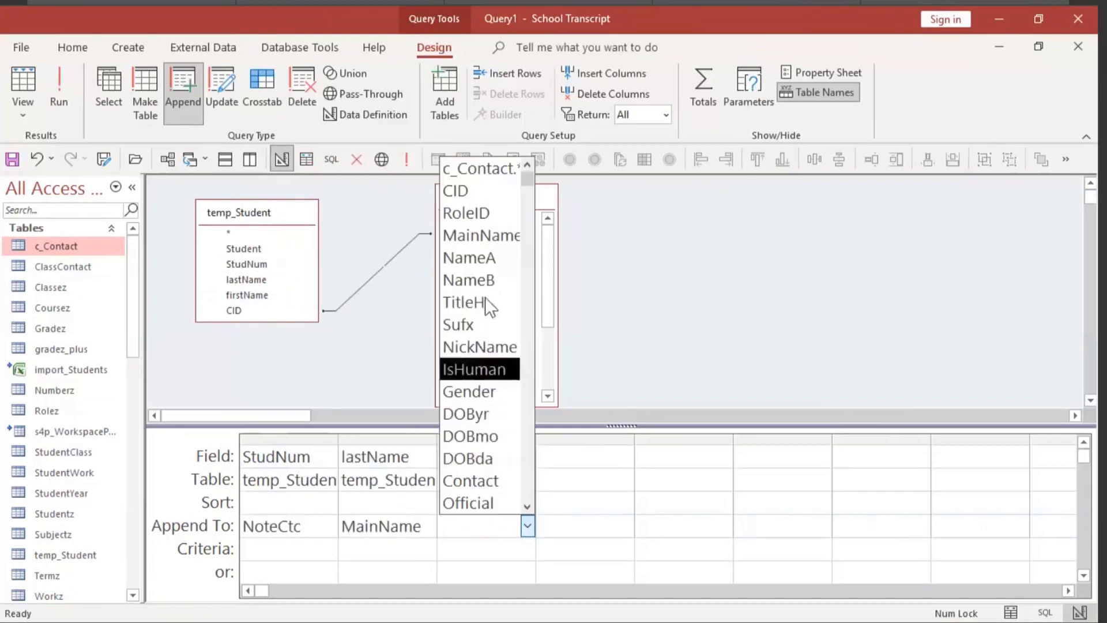
left_click(484, 257)
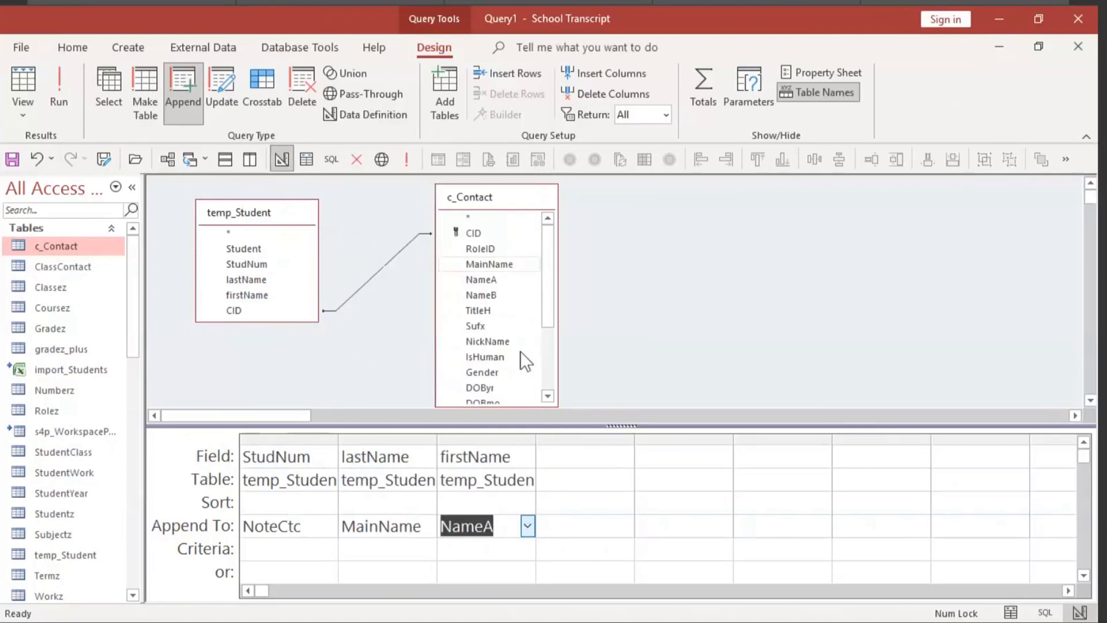
Step: Add a query column that appends the constant True to the IsHuman field
left_click(622, 529)
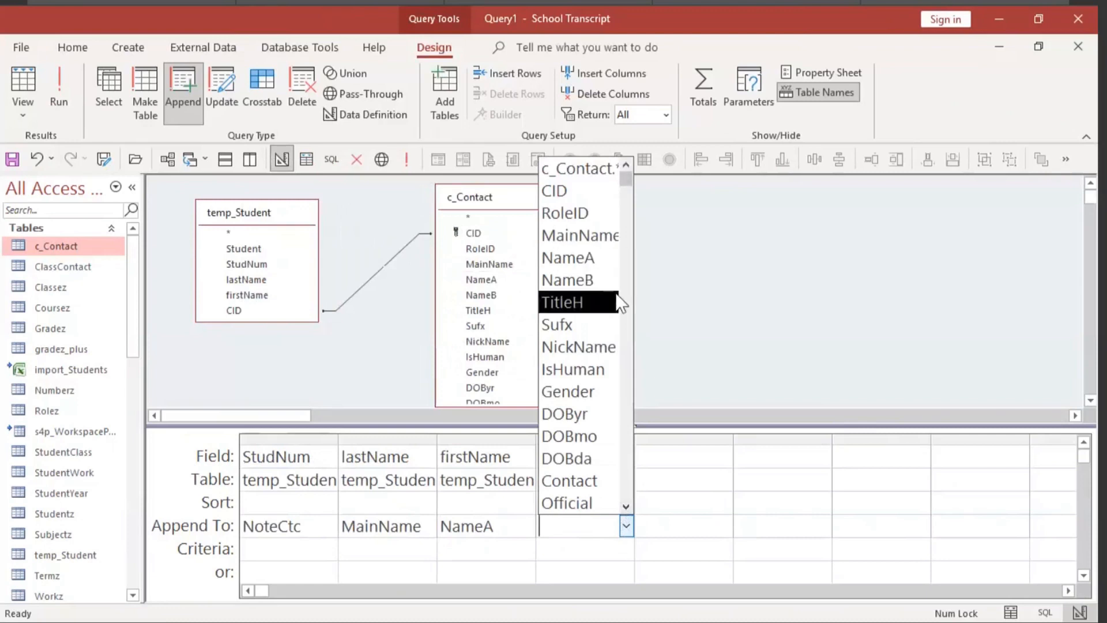
left_click(610, 370)
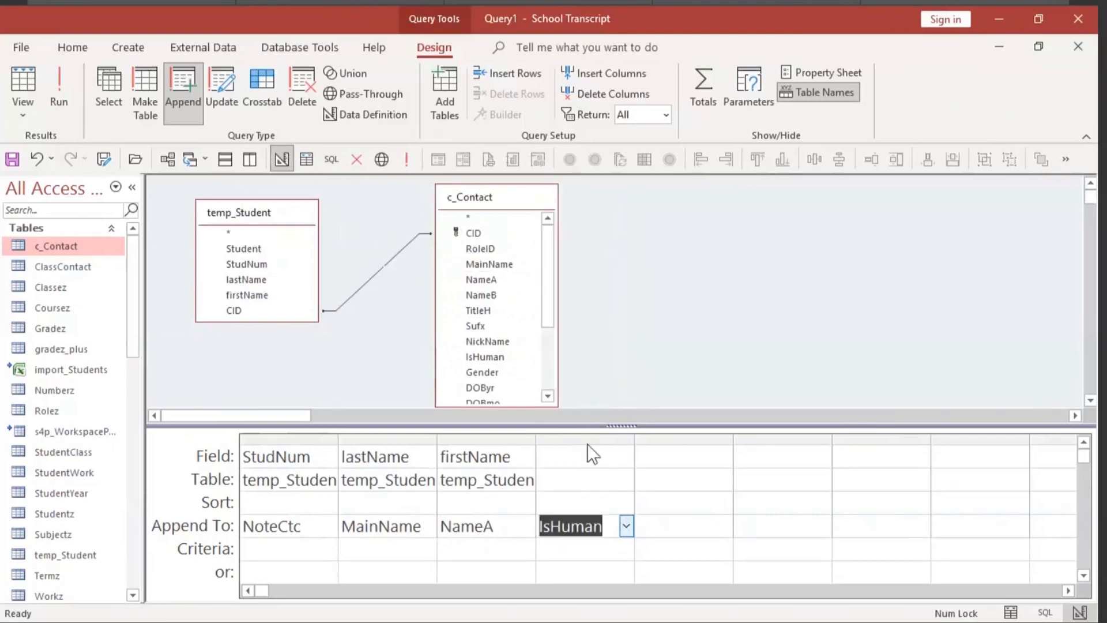
left_click(584, 455)
type("t")
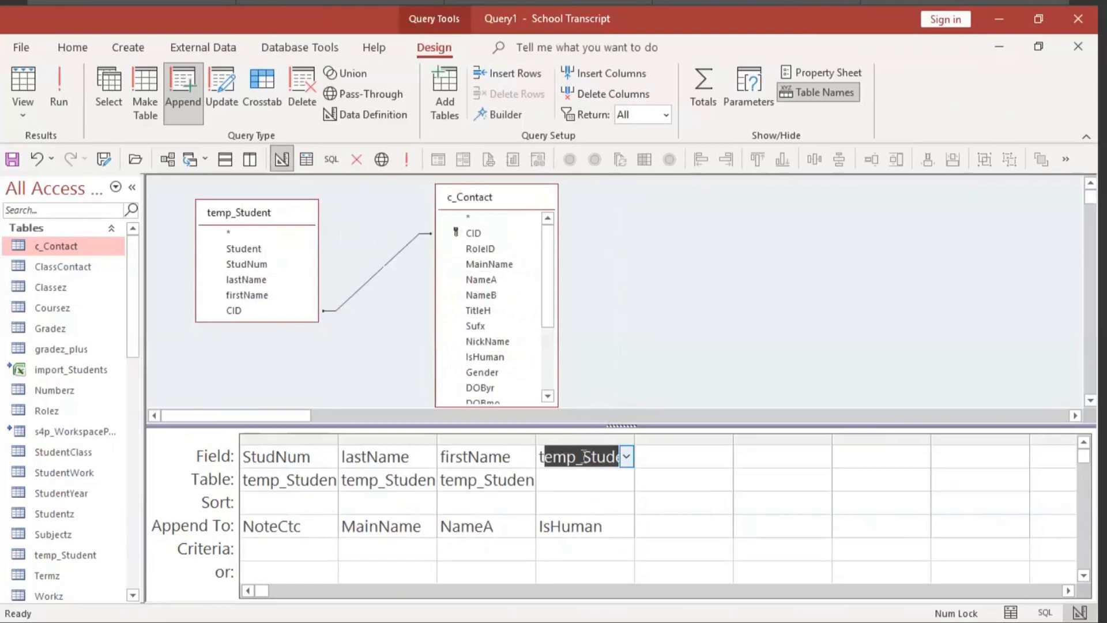
type("rue")
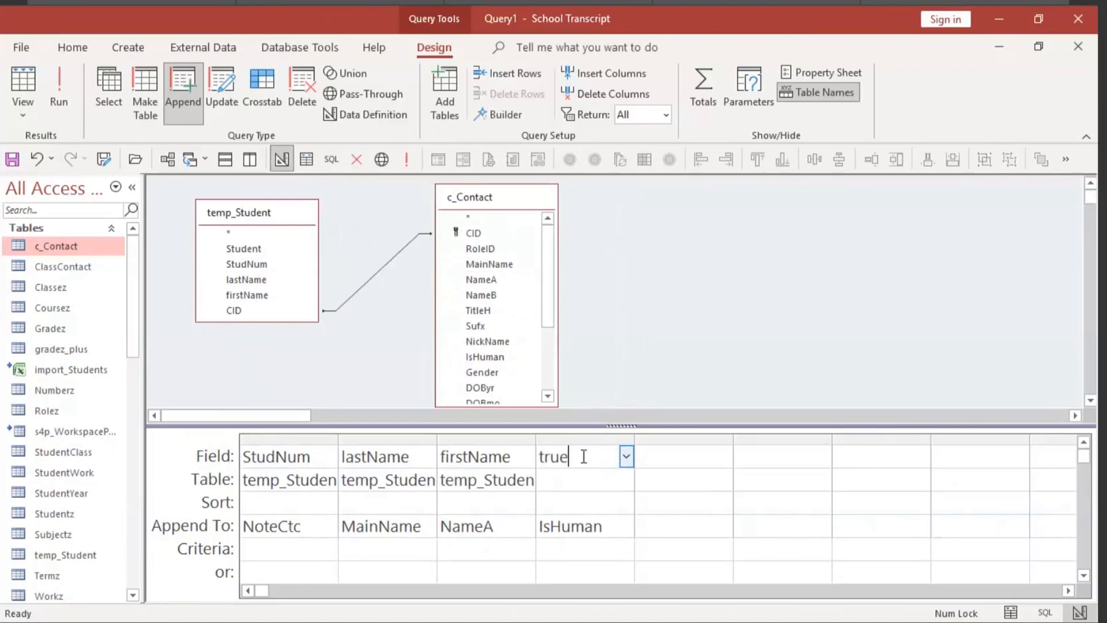
Step: Add another query column that appends the constant True to the IsActiv field
left_click(723, 526)
left_click(726, 526)
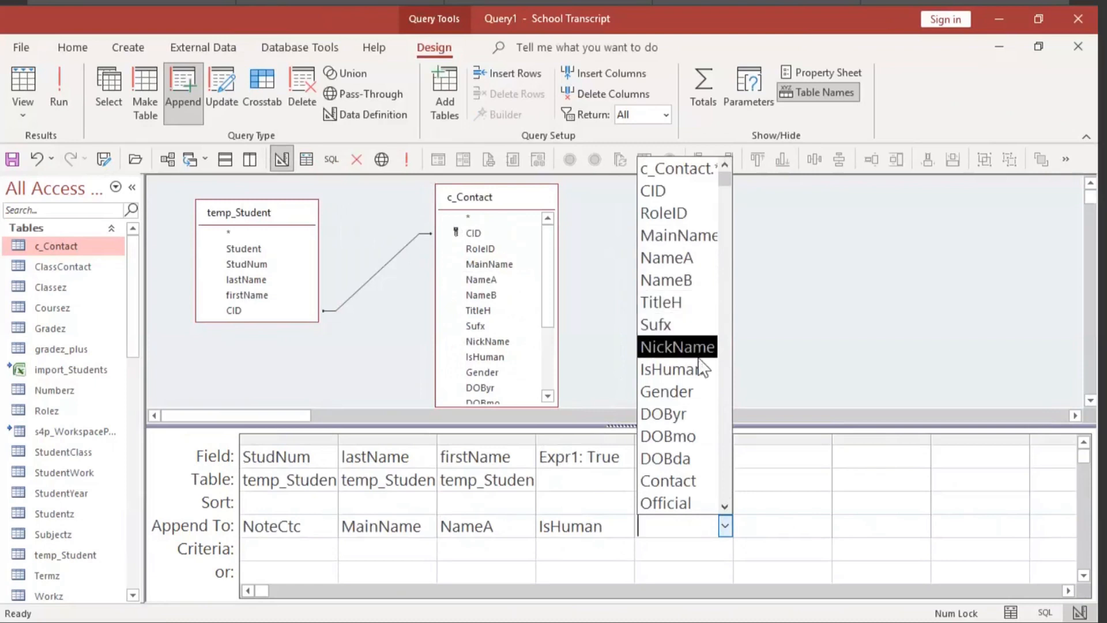
left_click(726, 506)
left_click(725, 506)
left_click(726, 506)
left_click(726, 506)
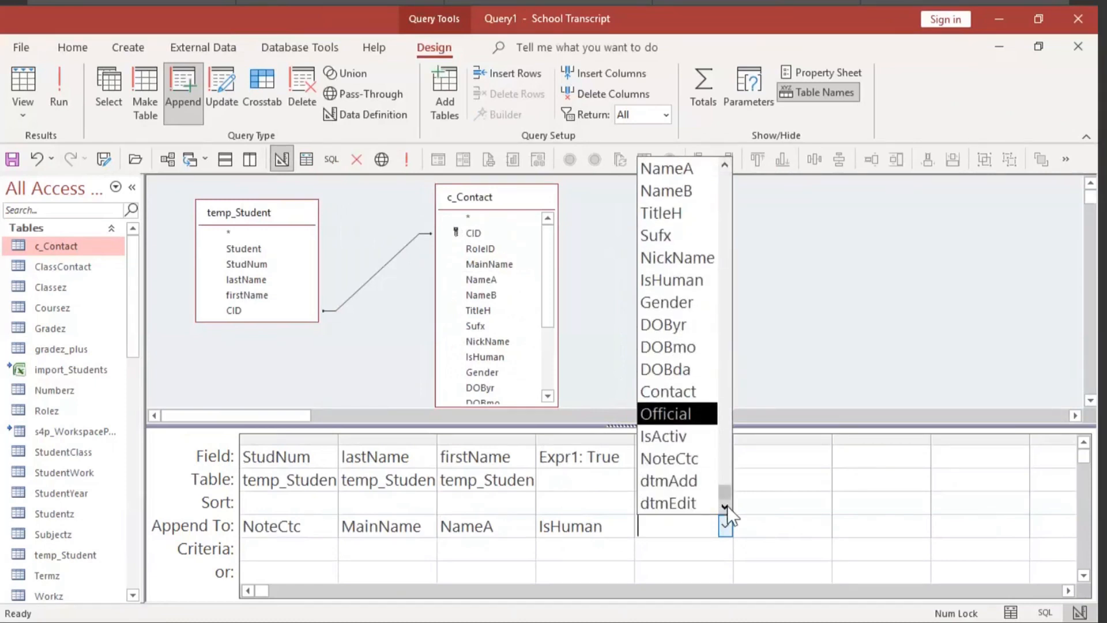
left_click(671, 438)
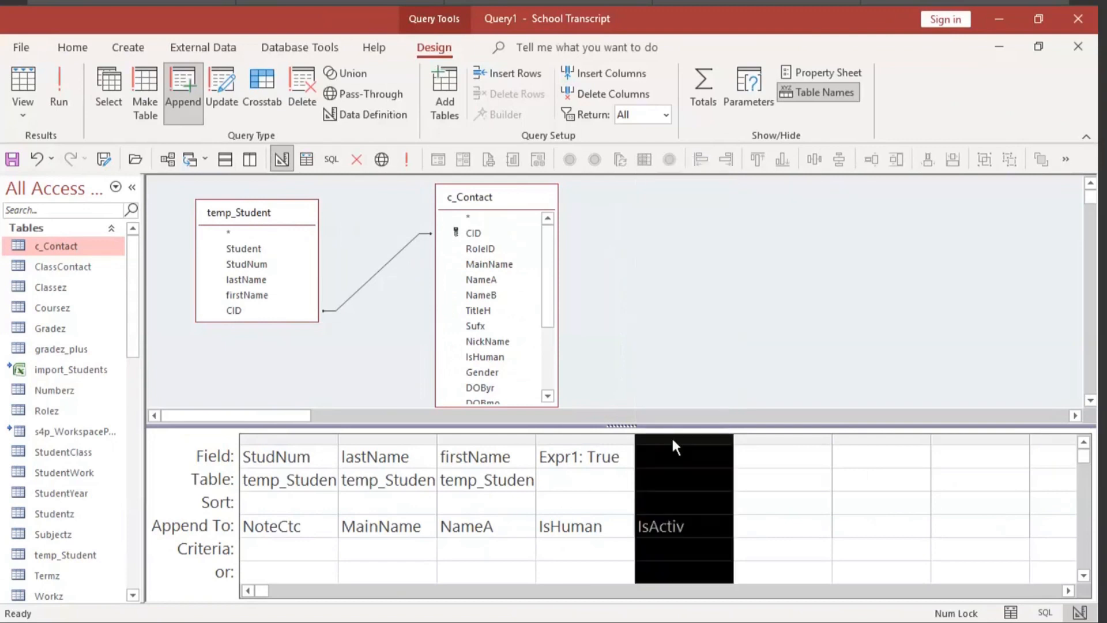
left_click(678, 456)
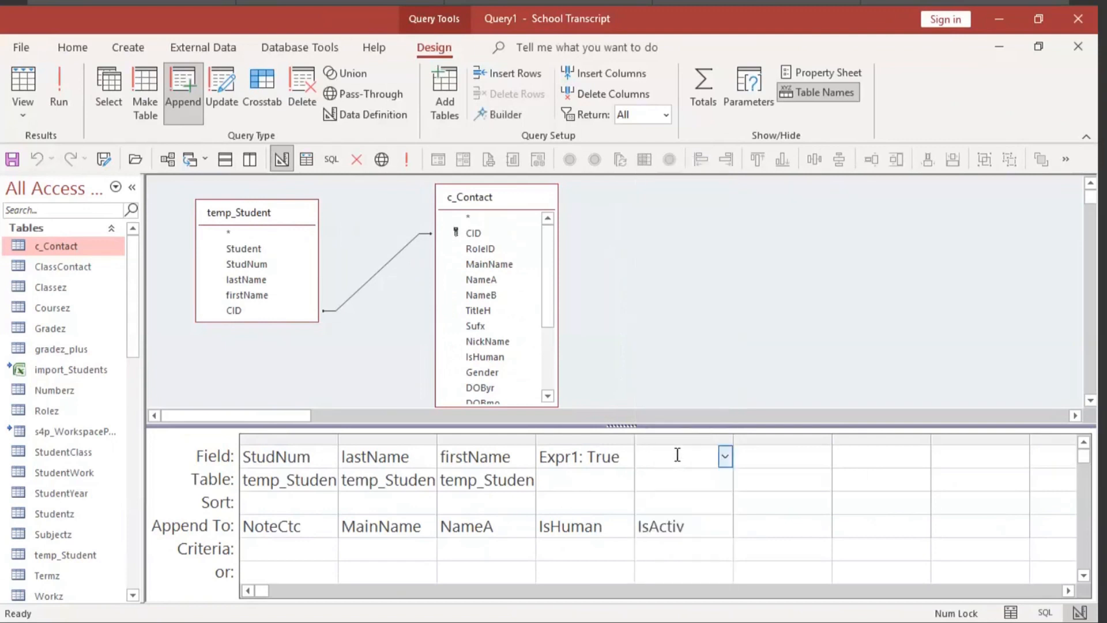
type("tr ue")
key("BackSpace")
key("BackSpace")
key("BackSpace")
key("BackSpace")
type("rue")
left_click(768, 546)
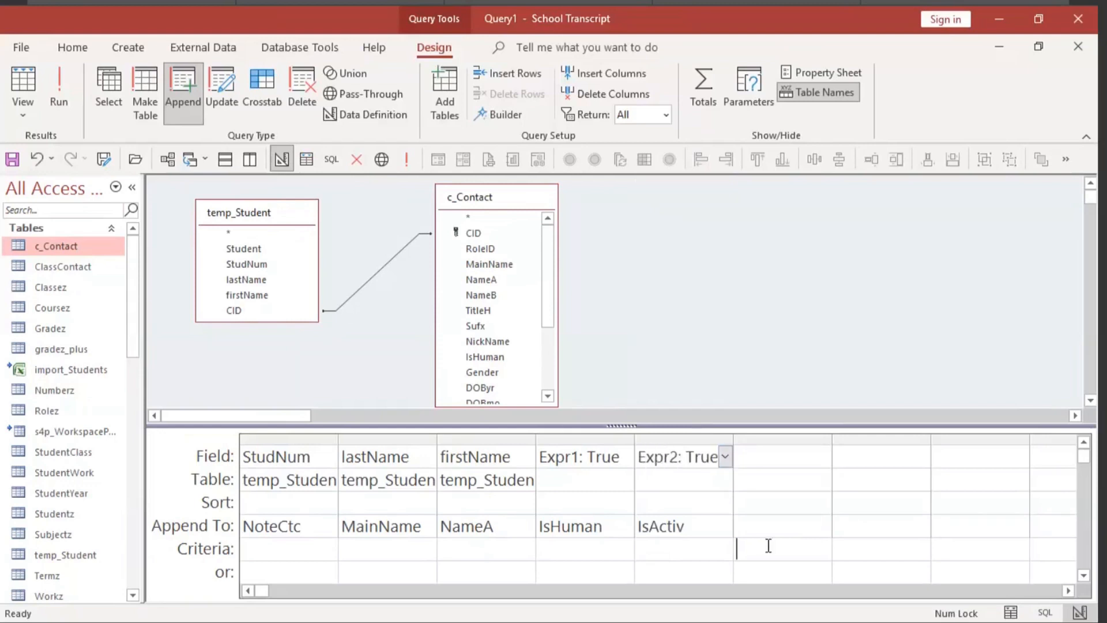
Step: Remove the c_Contact table from the append query's design and run the query, confirming the append
left_click(493, 195)
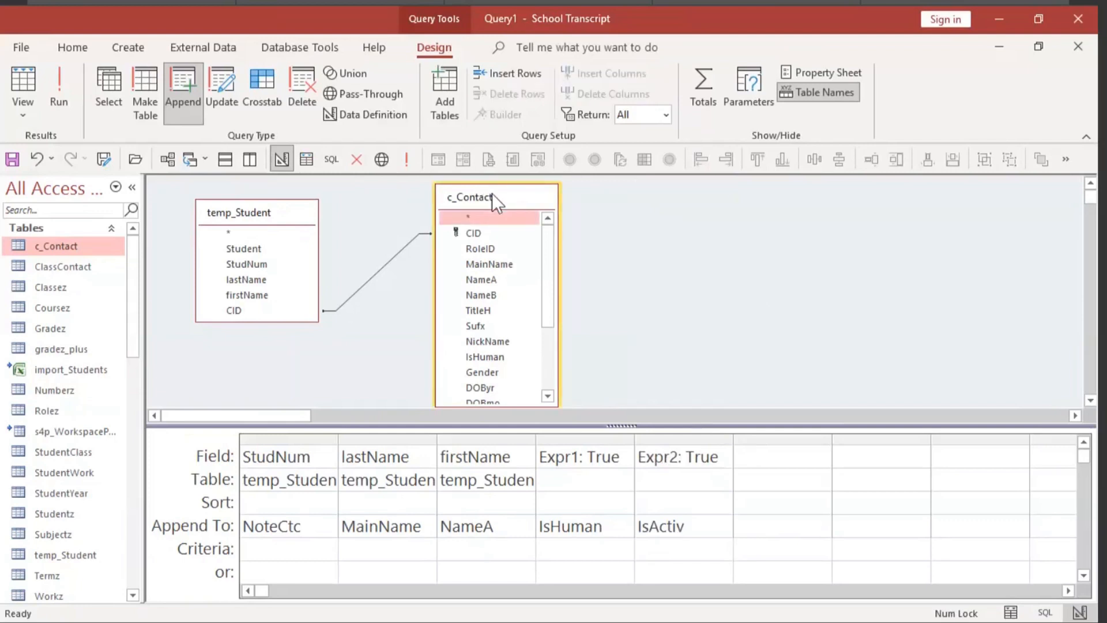
key("Delete")
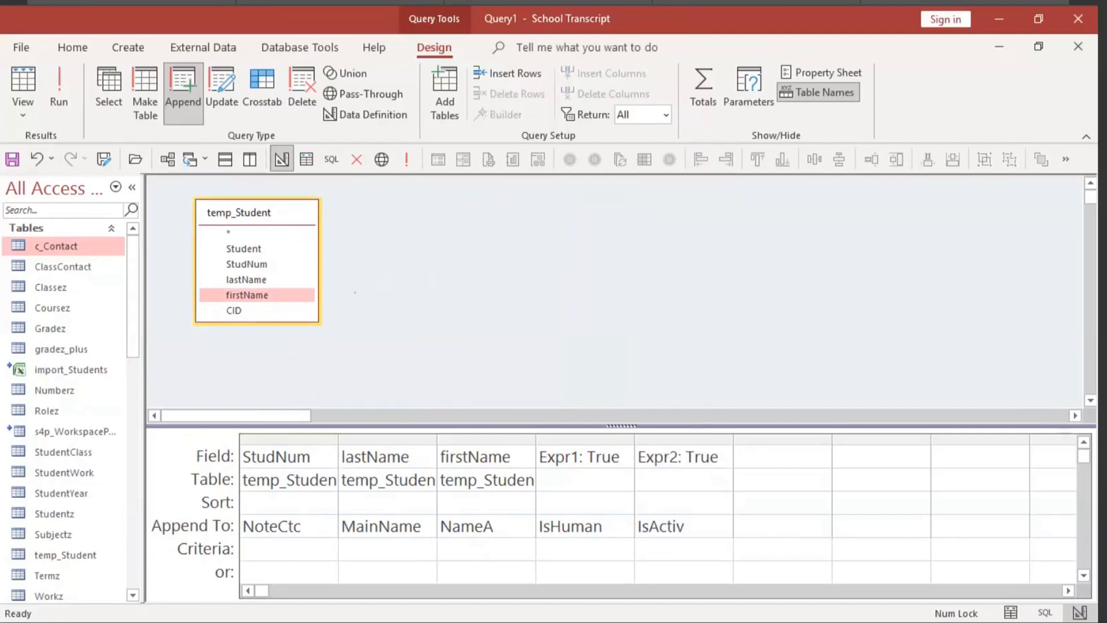
left_click(754, 554)
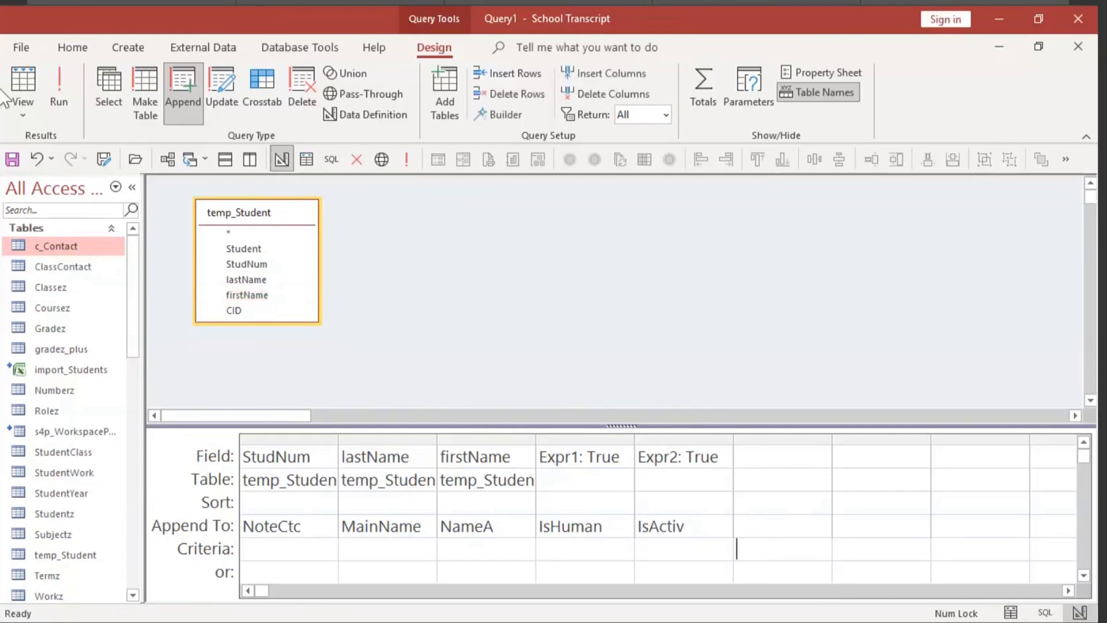
left_click(58, 102)
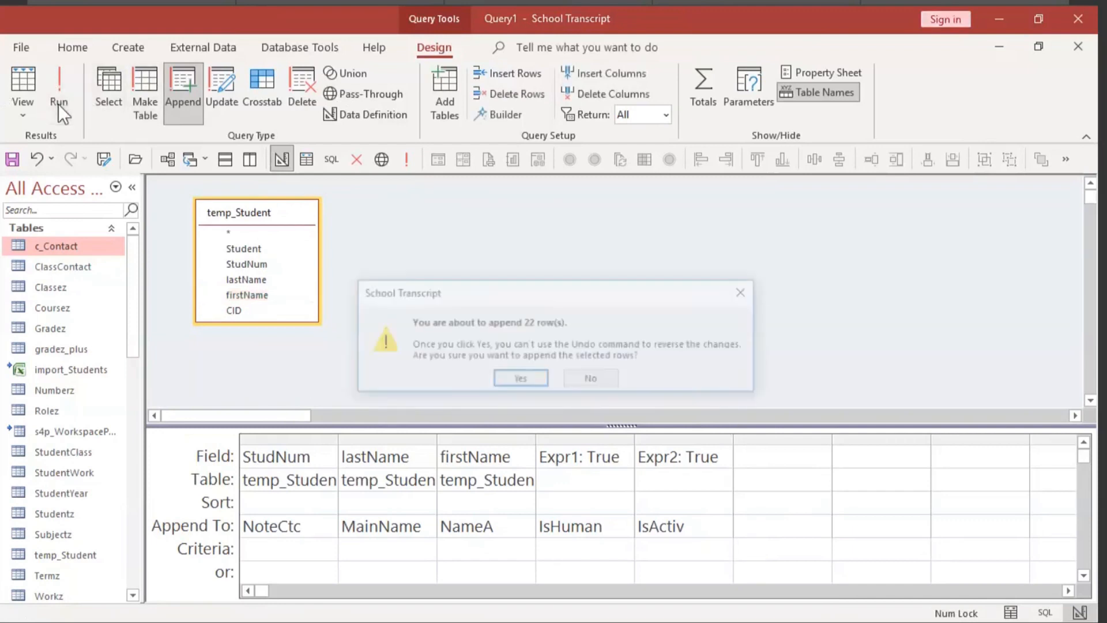
left_click(520, 380)
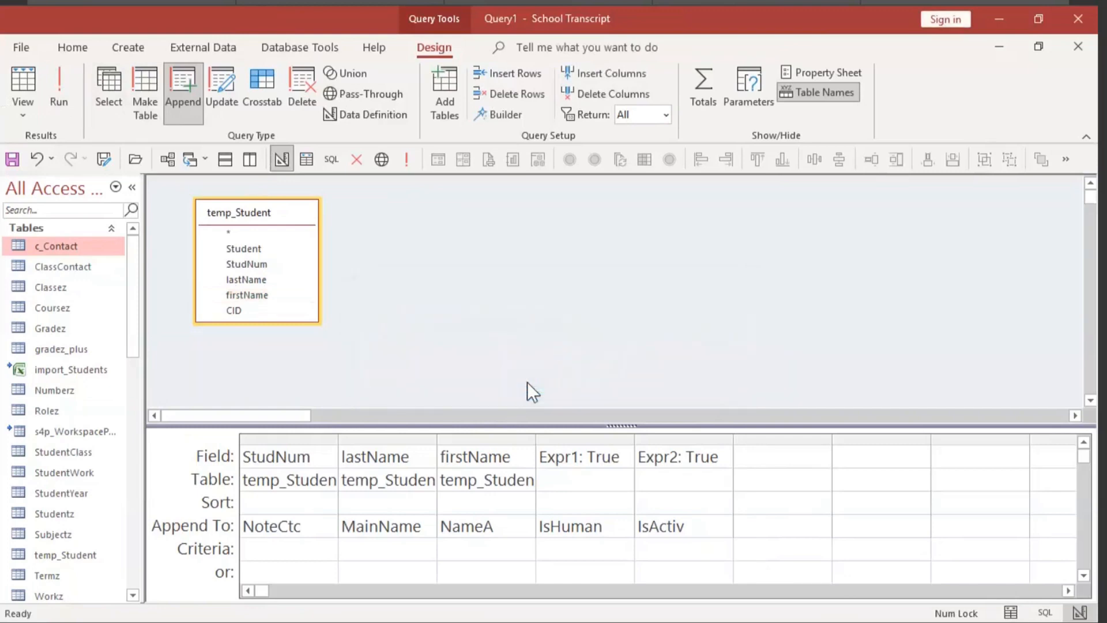
Step: Open the c_Contact table, filter it to records whose dtmAdd begins with 8/31/2021, and examine their CID values
double_click(67, 245)
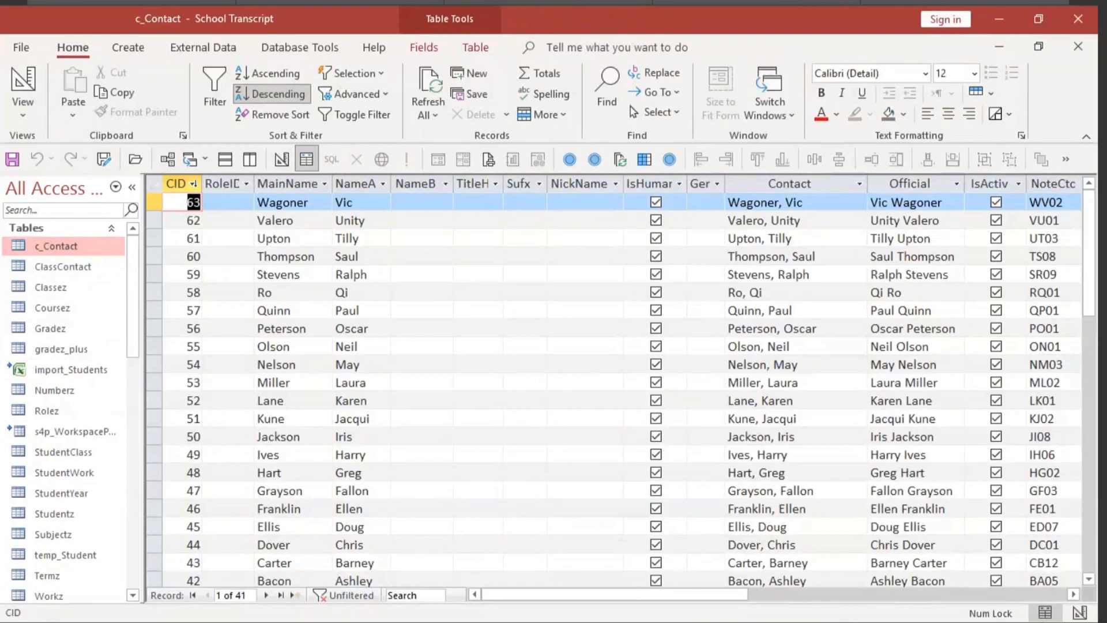
left_click_drag(729, 598, 983, 599)
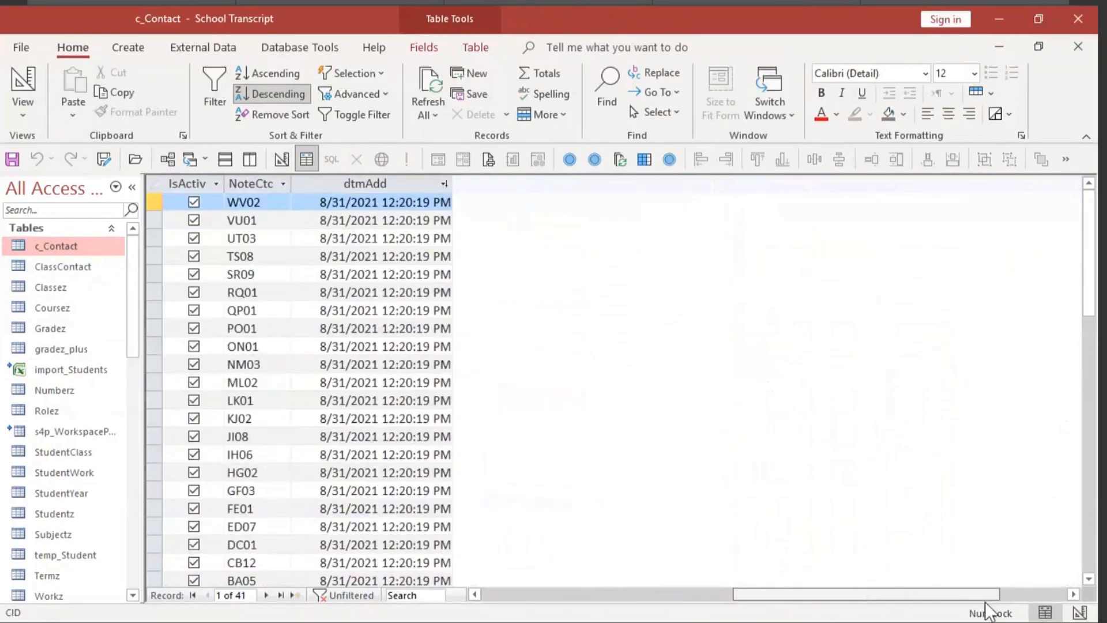
left_click(310, 200)
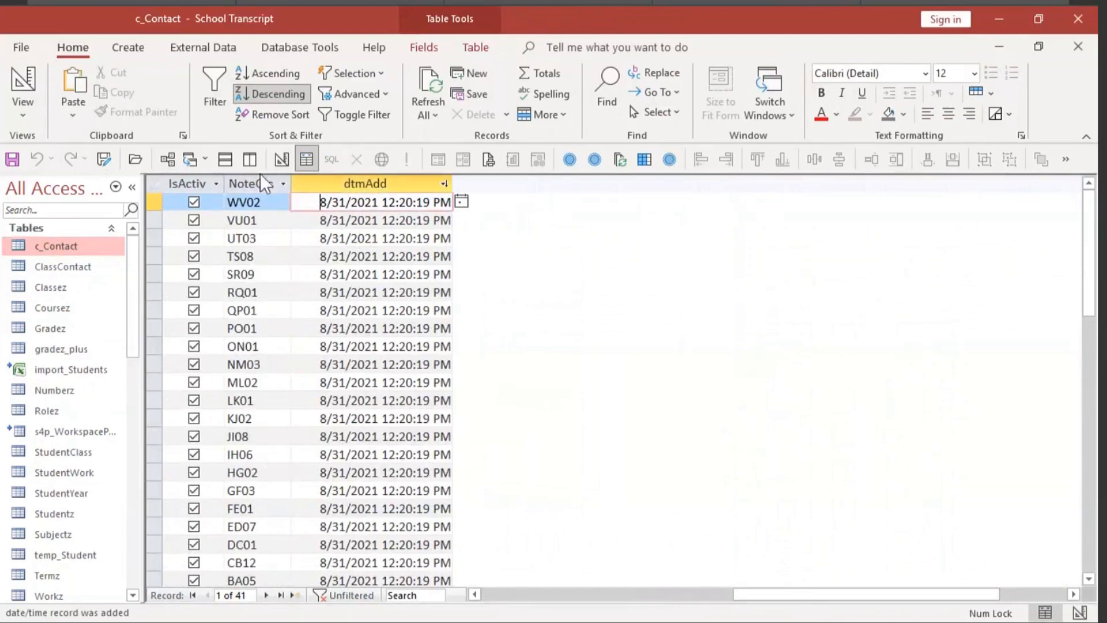
left_click_drag(319, 202, 353, 202)
right_click(354, 202)
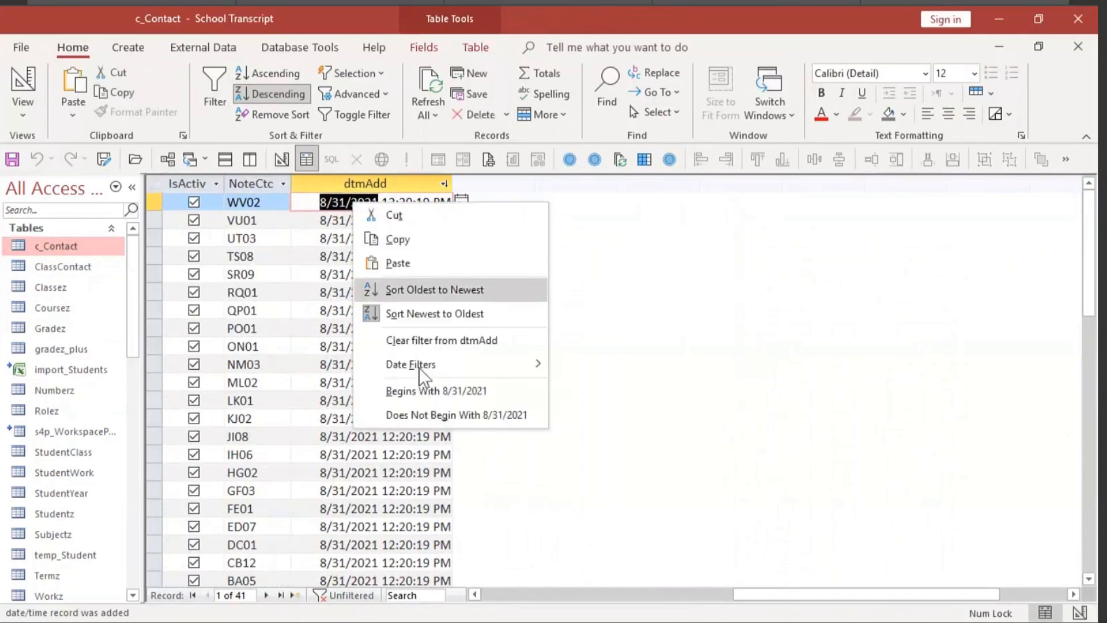
left_click(422, 390)
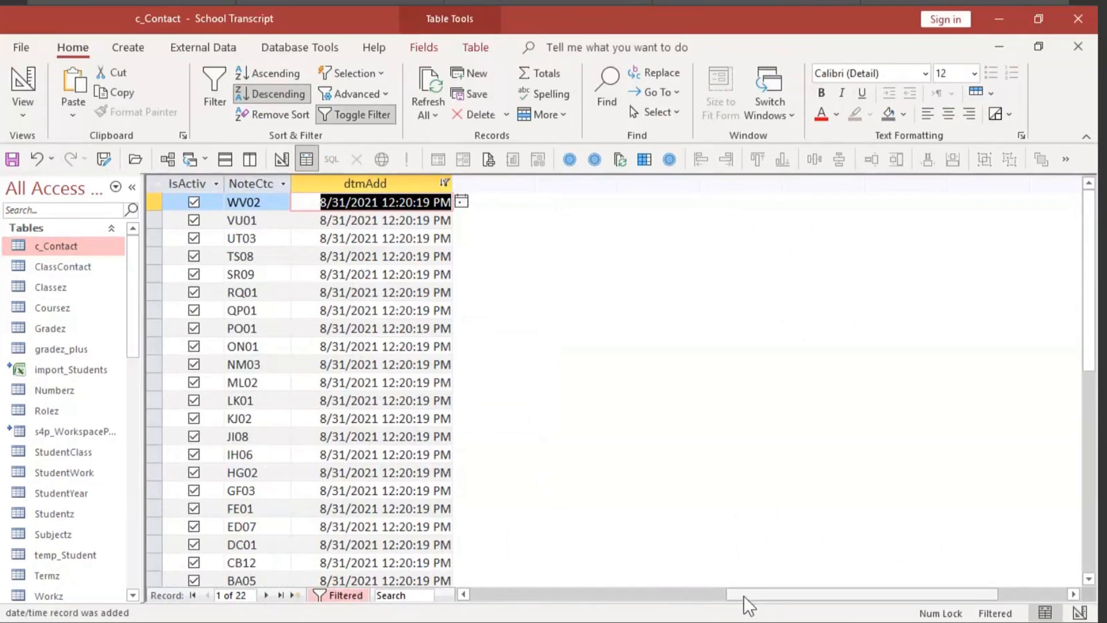
left_click_drag(743, 595, 488, 594)
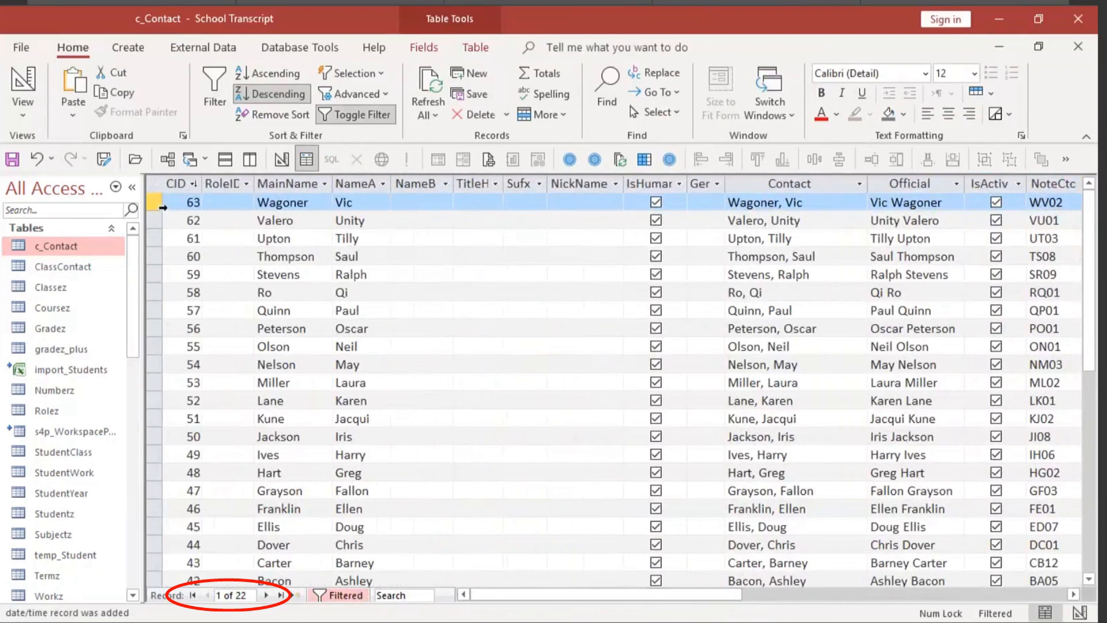
left_click(181, 185)
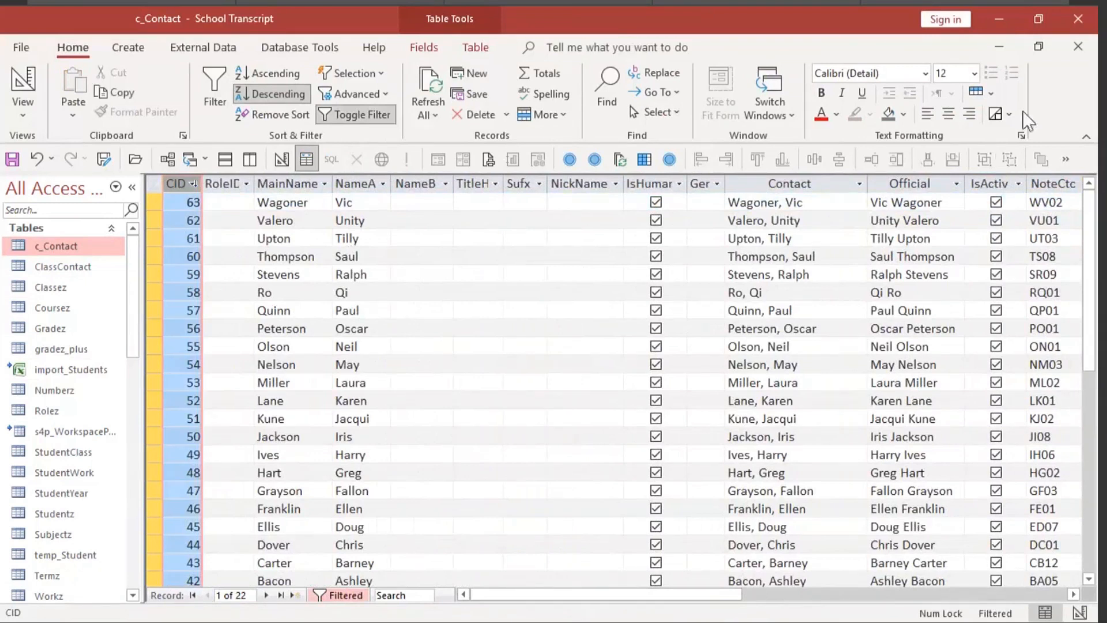
Step: Close the c_Contact table and the append query without saving either design
left_click(1077, 48)
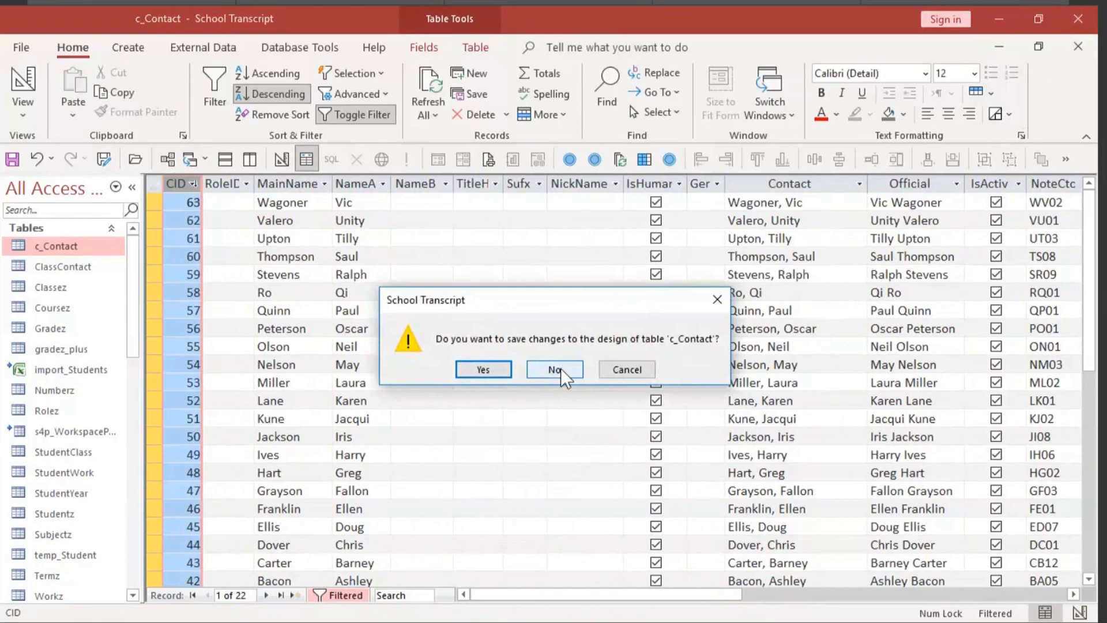
left_click(560, 368)
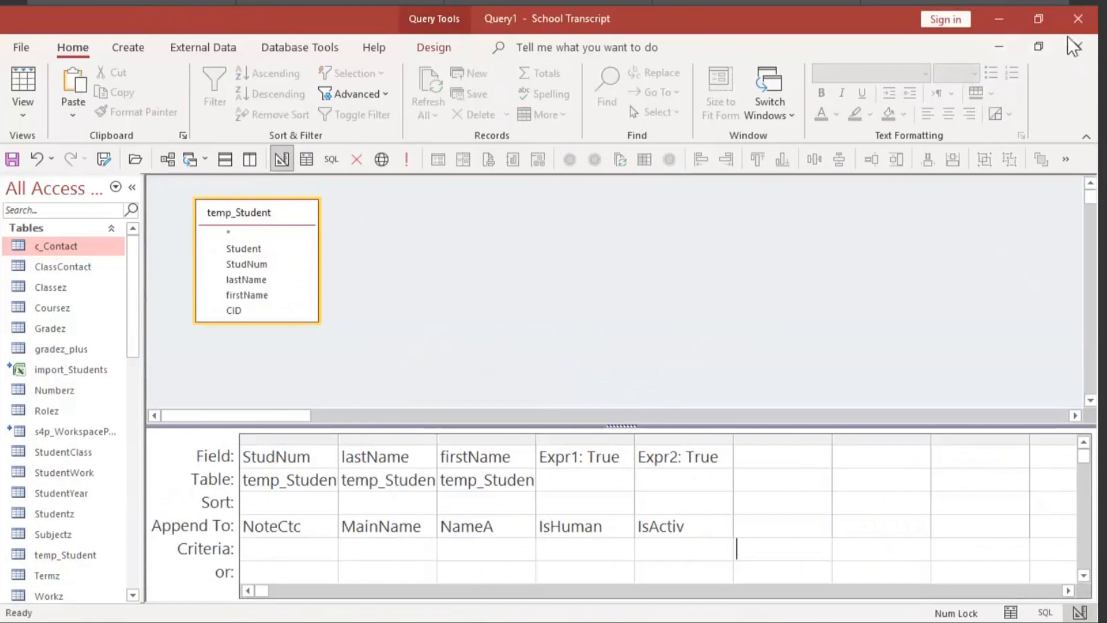
left_click(1078, 47)
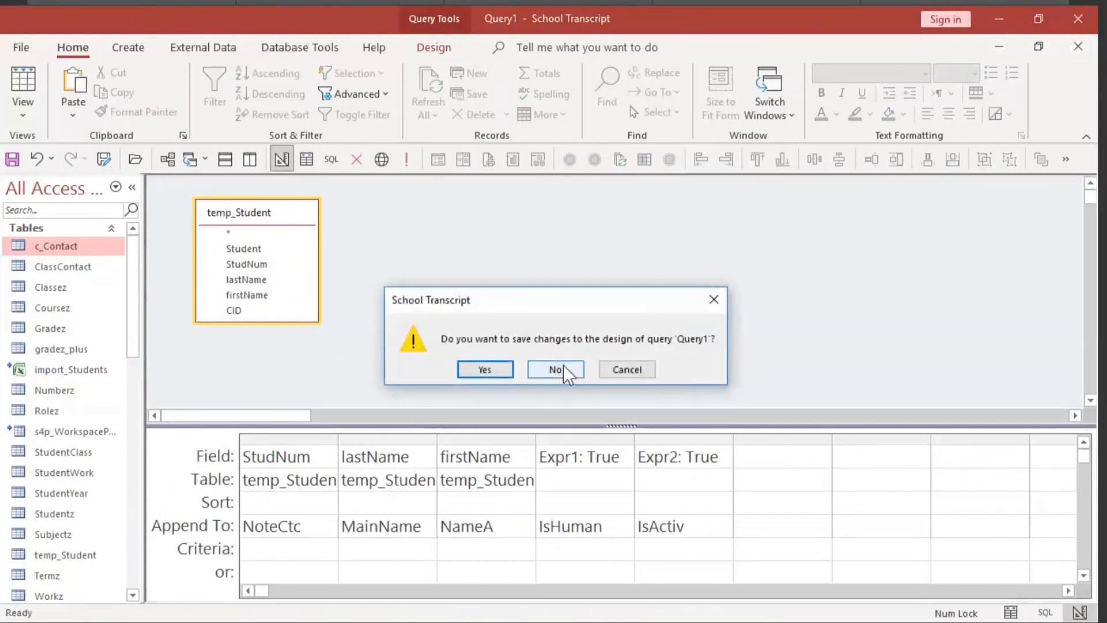
left_click(562, 371)
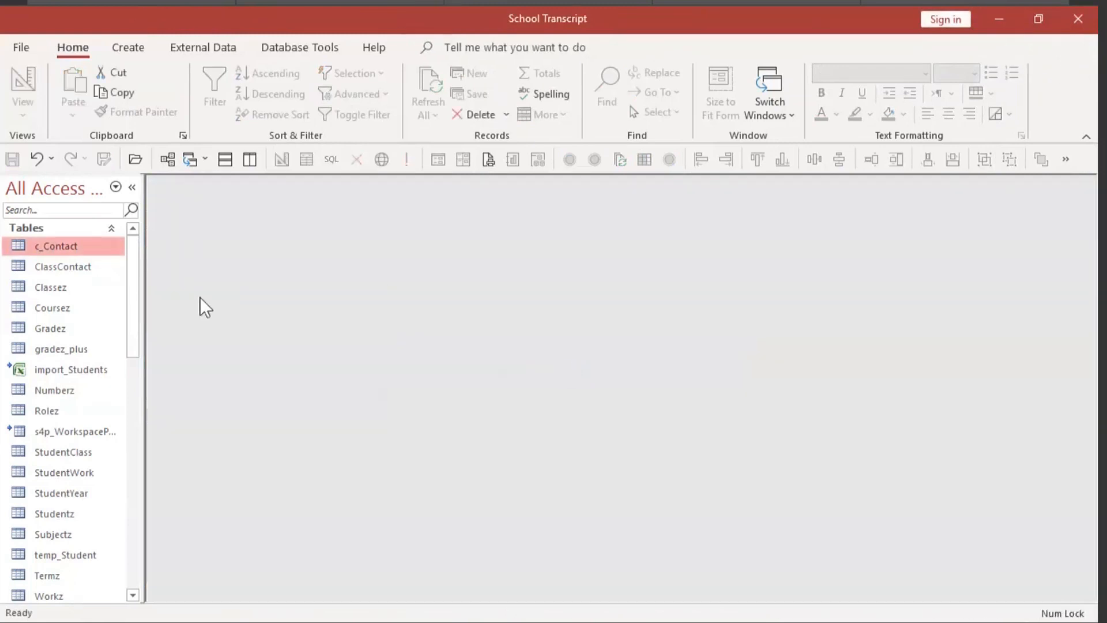
Step: Create a new query in Design view with temp_Student and c_Contact, spacing the tables apart and lengthening the c_Contact field list
left_click(134, 51)
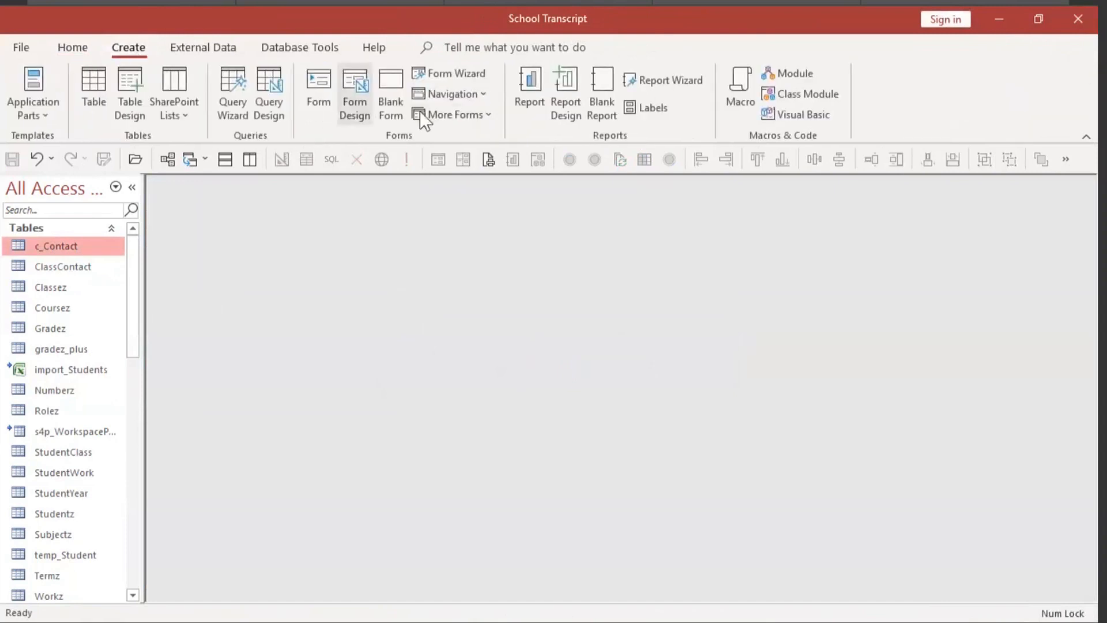
left_click(266, 109)
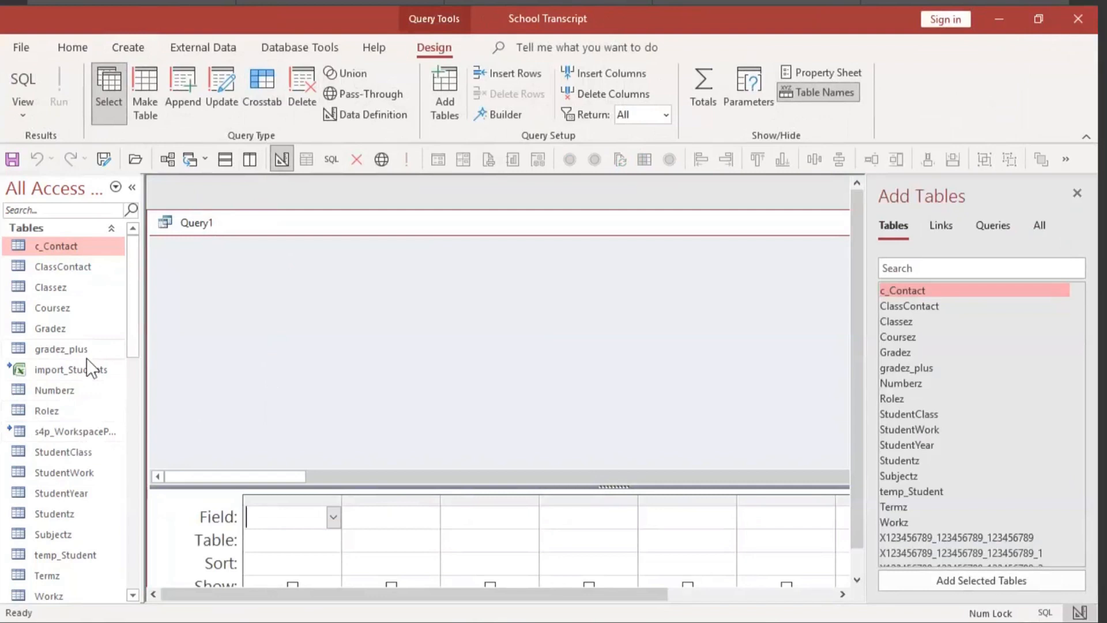
scroll(53, 395, "down", 1)
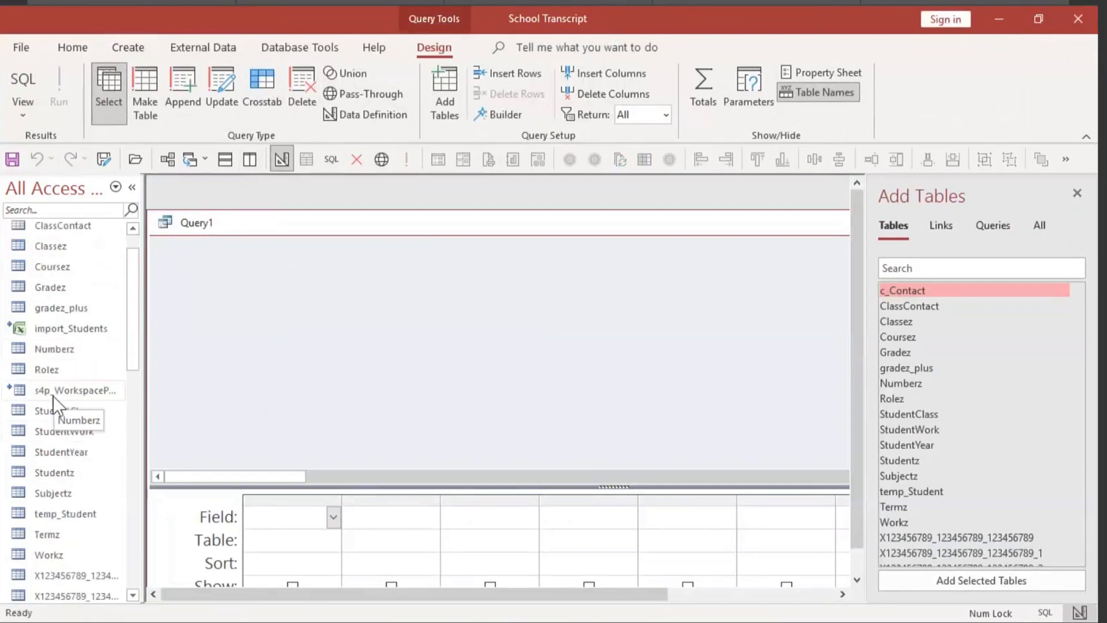
left_click_drag(68, 519, 242, 270)
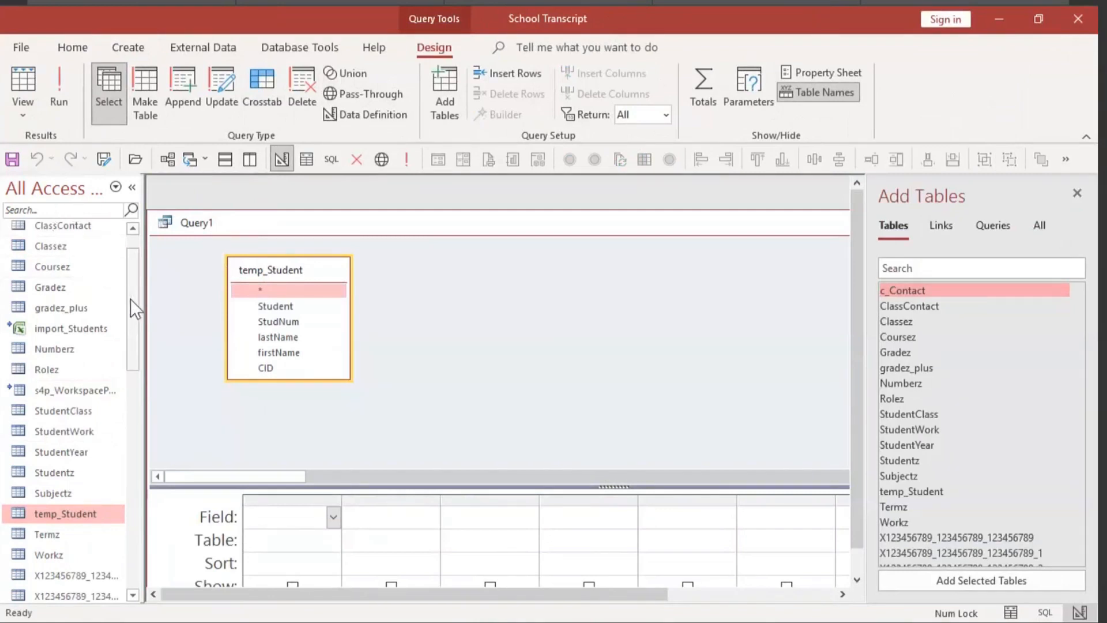
left_click_drag(133, 285, 137, 244)
left_click_drag(54, 244, 419, 266)
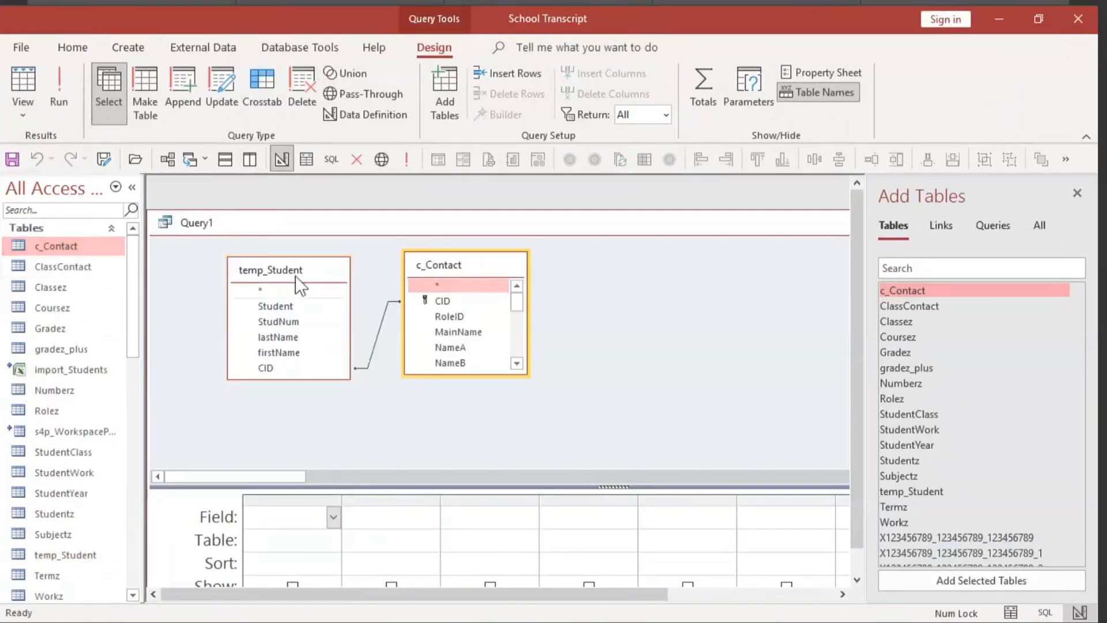
left_click_drag(295, 276, 257, 276)
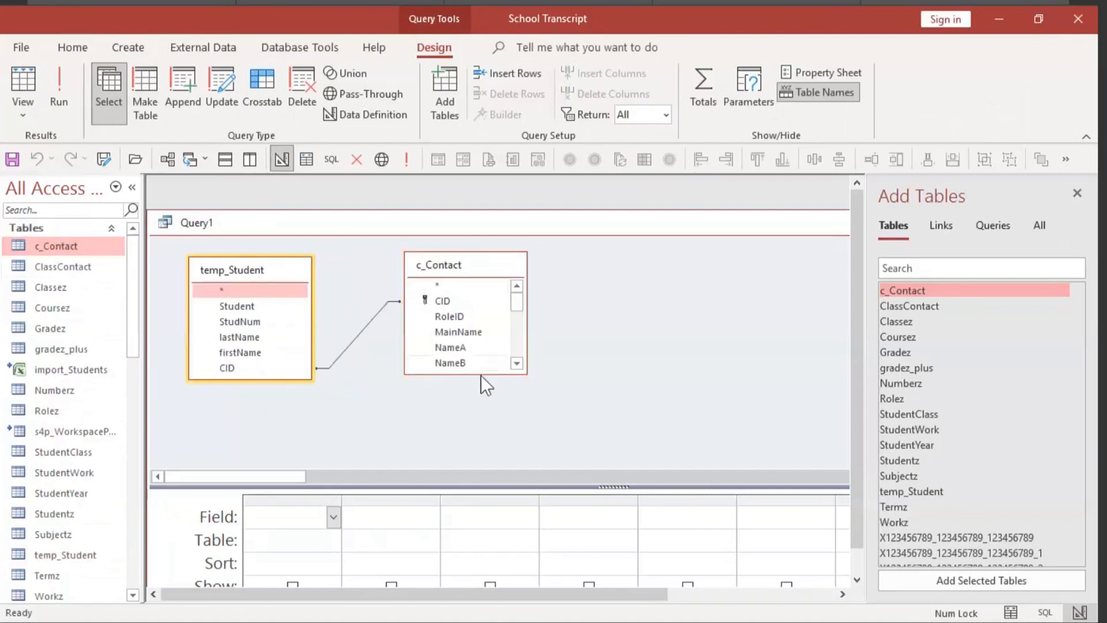
left_click_drag(477, 372, 477, 460)
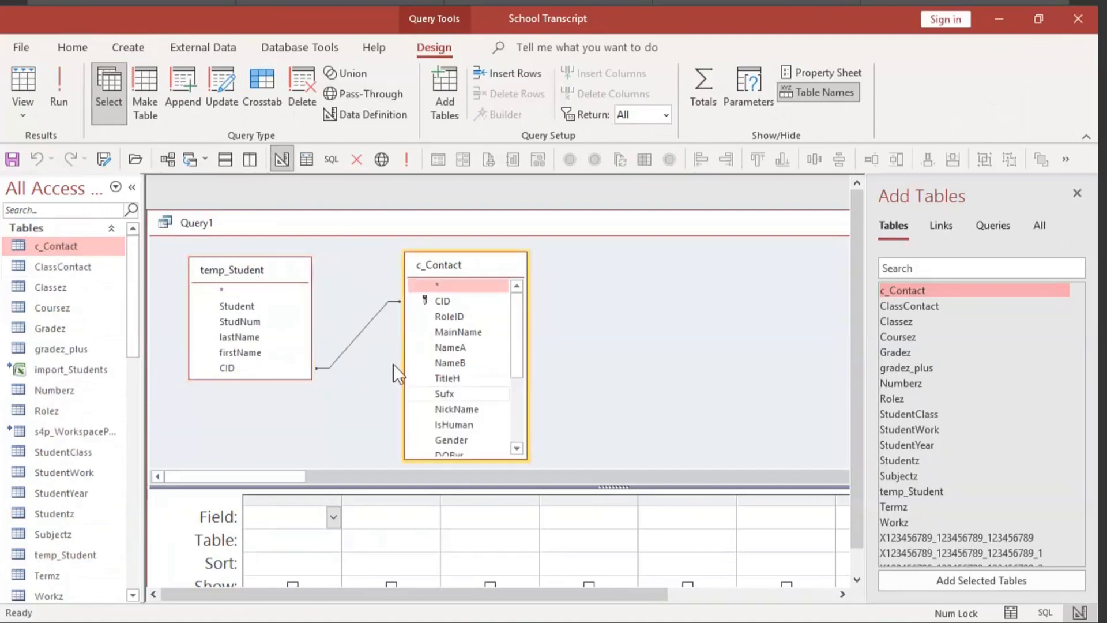
Step: Replace the CID join between the two tables with a join from StudNum in temp_Student to NoteCtc in c_Contact
left_click(351, 341)
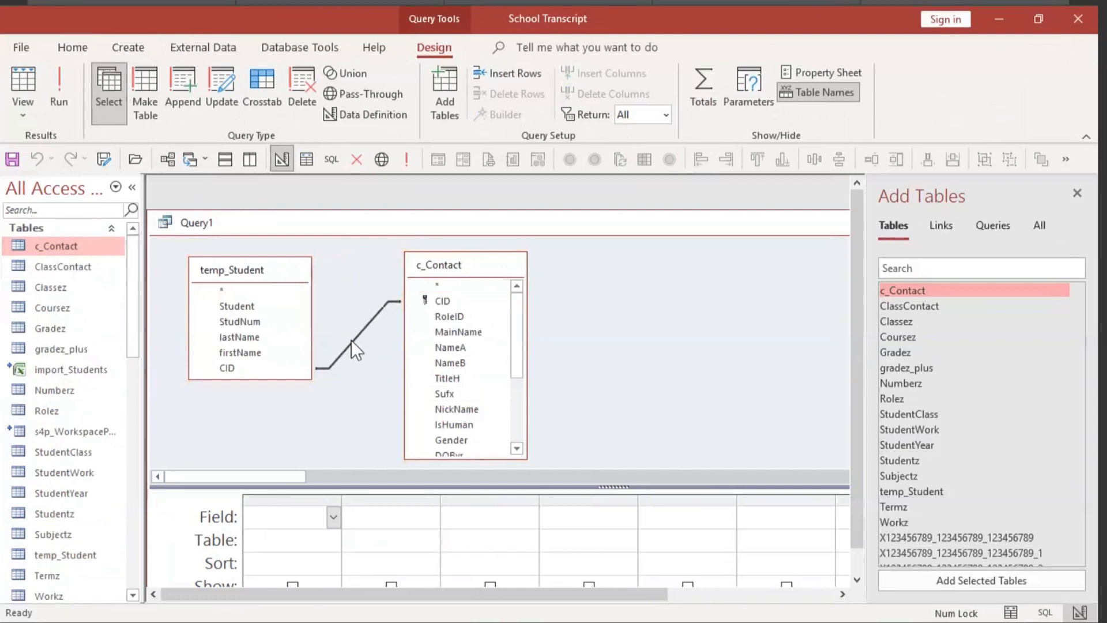
key("Delete")
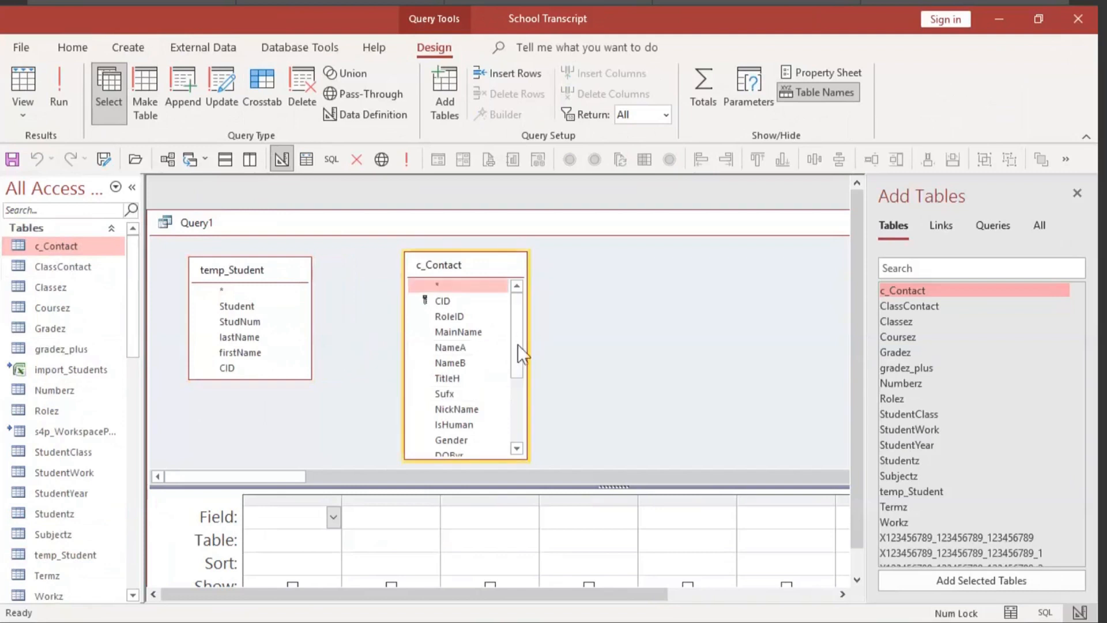
scroll(499, 438, "down", 1)
scroll(500, 438, "down", 3)
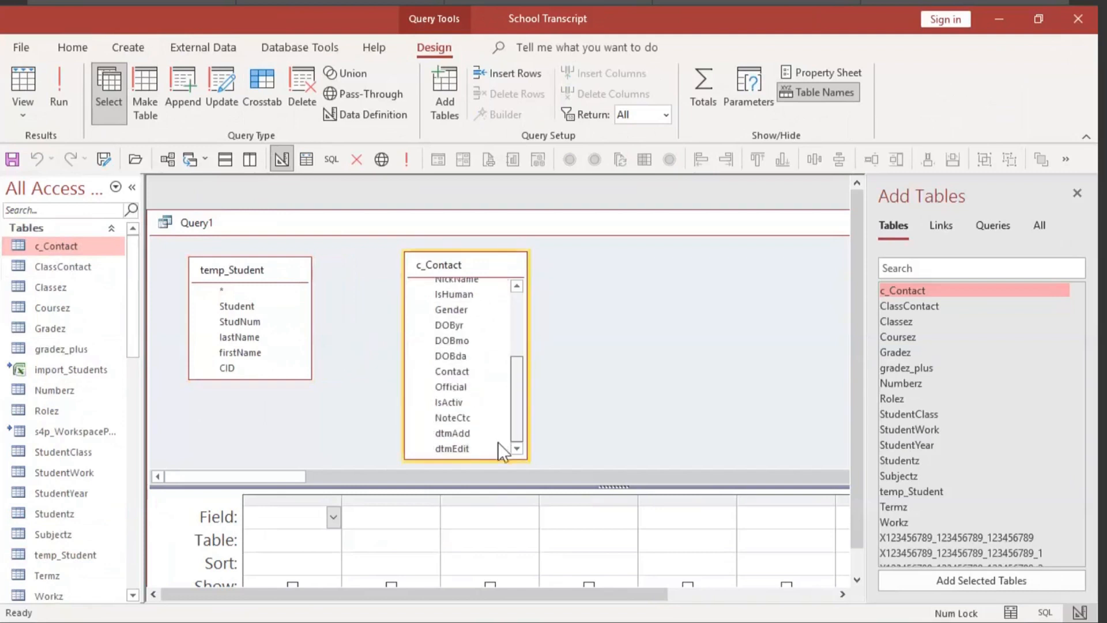
left_click(243, 322)
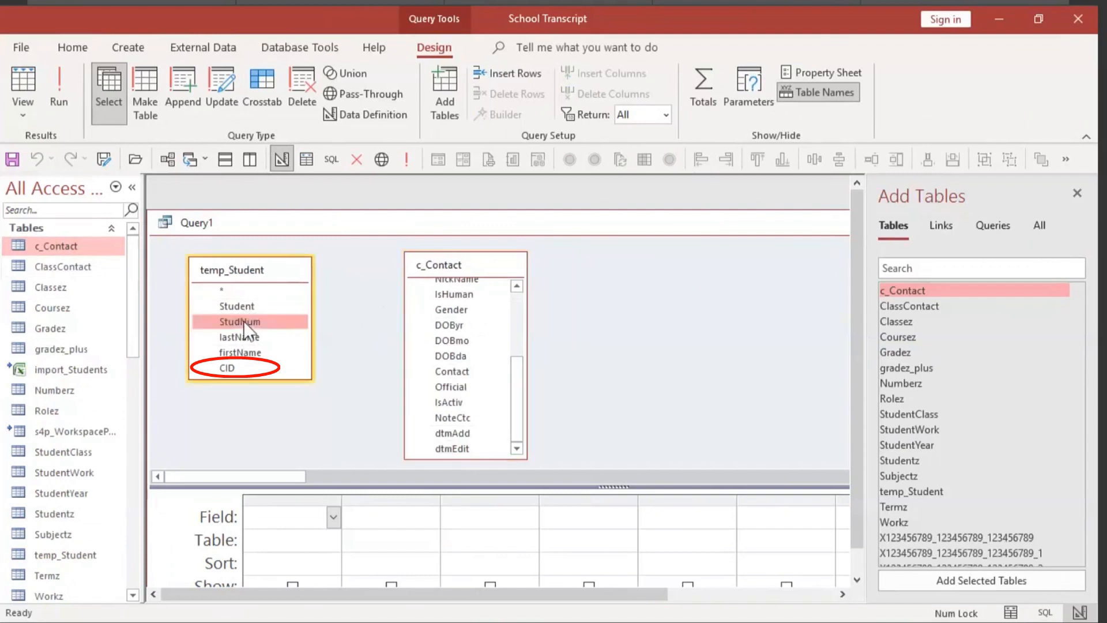
mouse_move(243, 320)
left_mouse_down()
mouse_move(309, 322)
mouse_move(414, 384)
left_mouse_up()
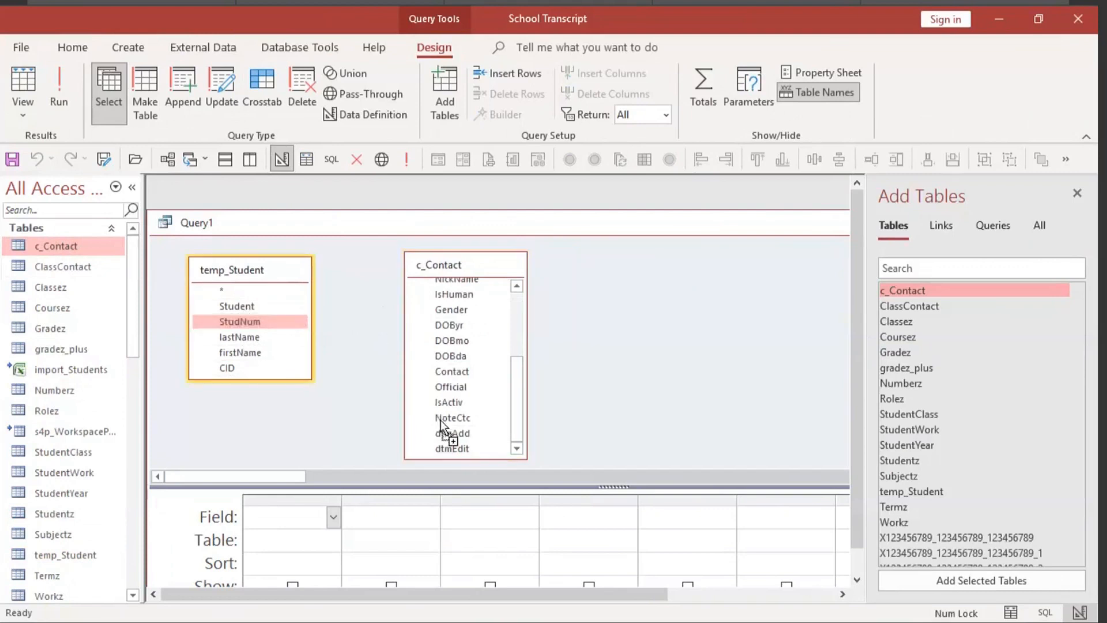
left_click_drag(440, 420, 440, 420)
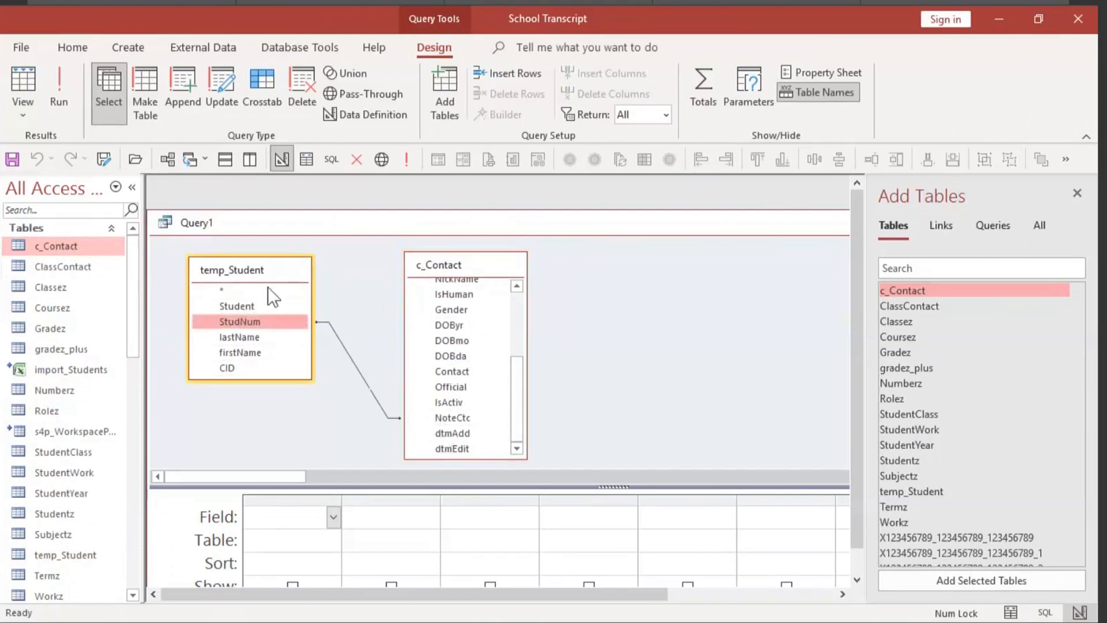
Step: Add the CID field of temp_Student to the query grid, then maximize the query window and close the table list
double_click(223, 370)
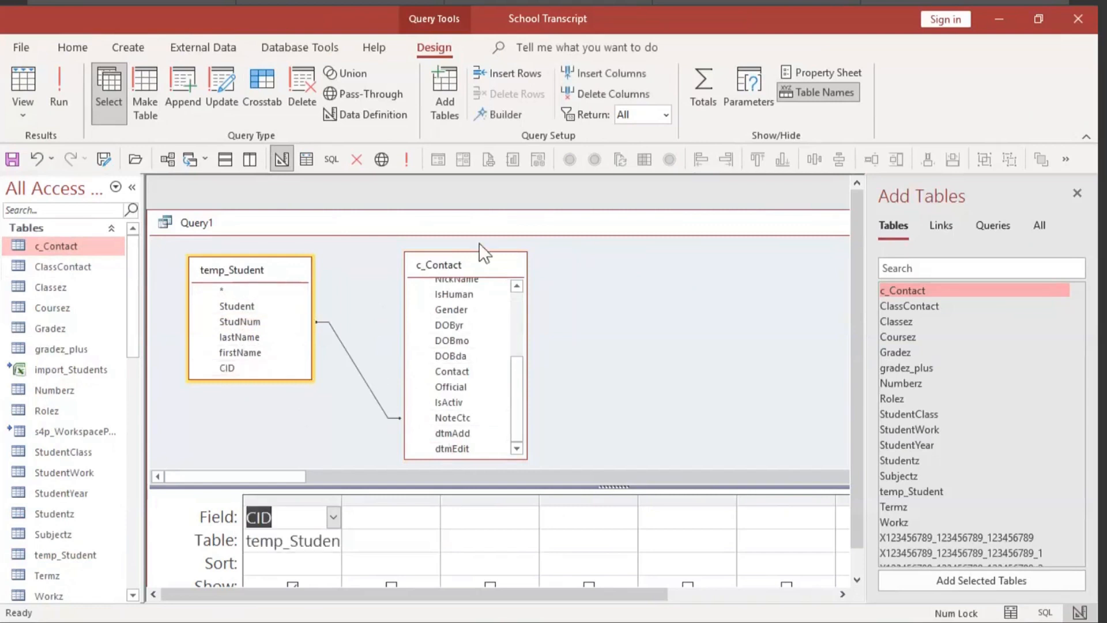
double_click(472, 219)
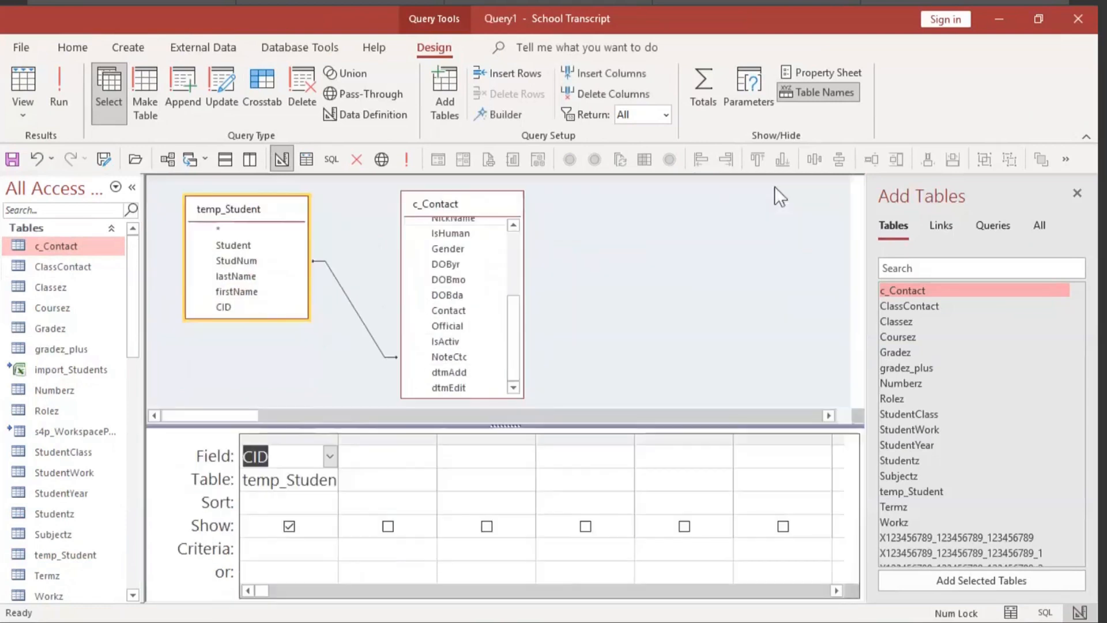
left_click(1080, 199)
Step: Turn the query into an update query that sets the temp_Student CID field to [c_Contact].[CID], widening its grid column
right_click(604, 216)
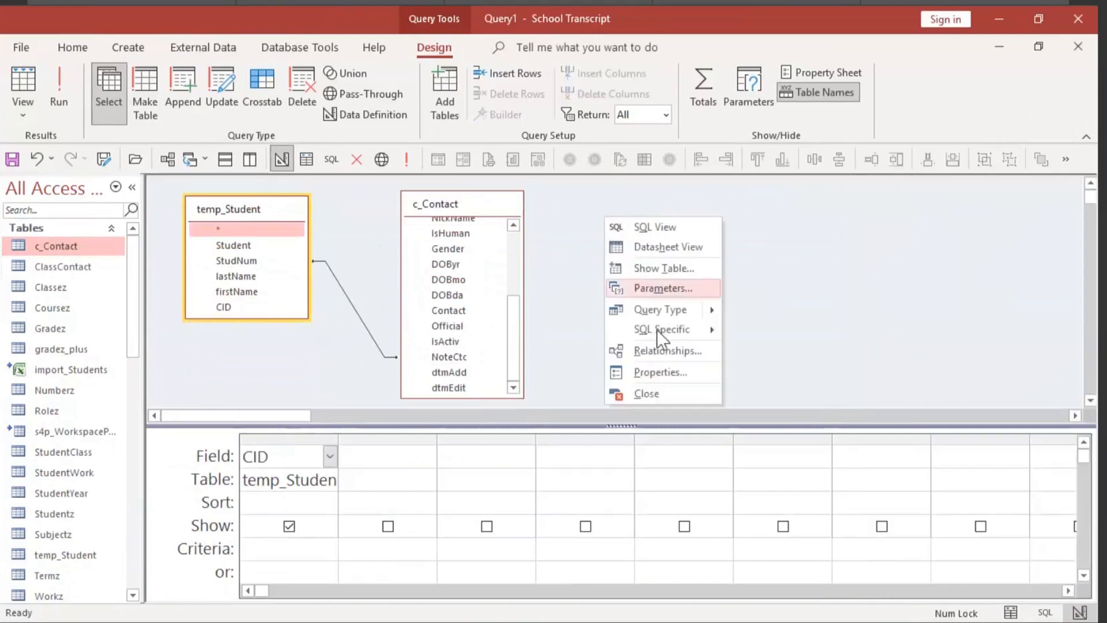
mouse_move(684, 308)
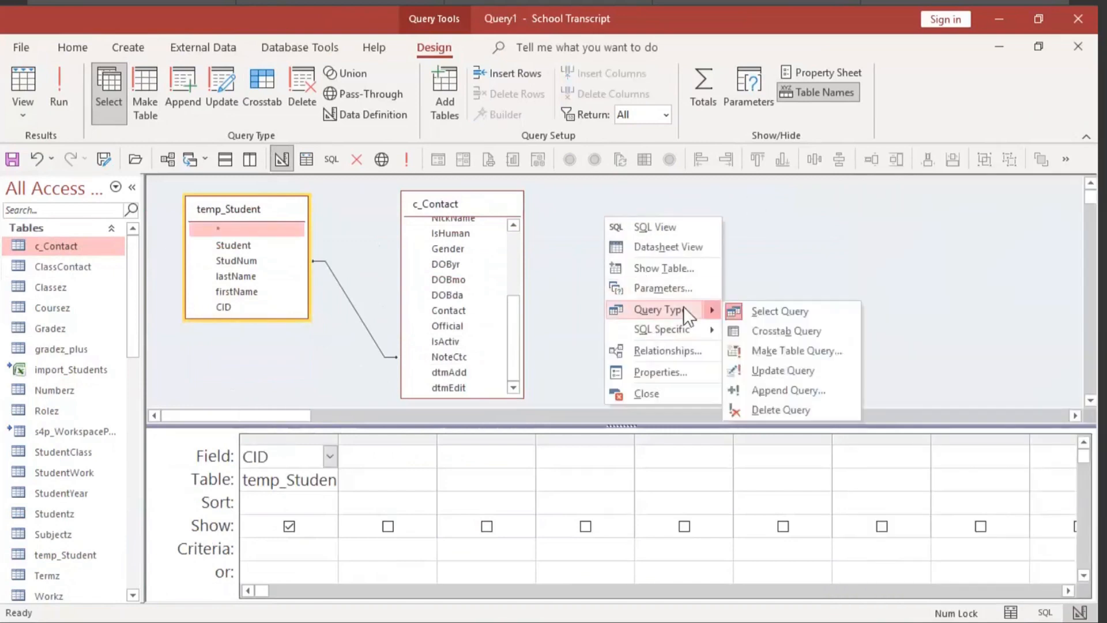
left_click(794, 369)
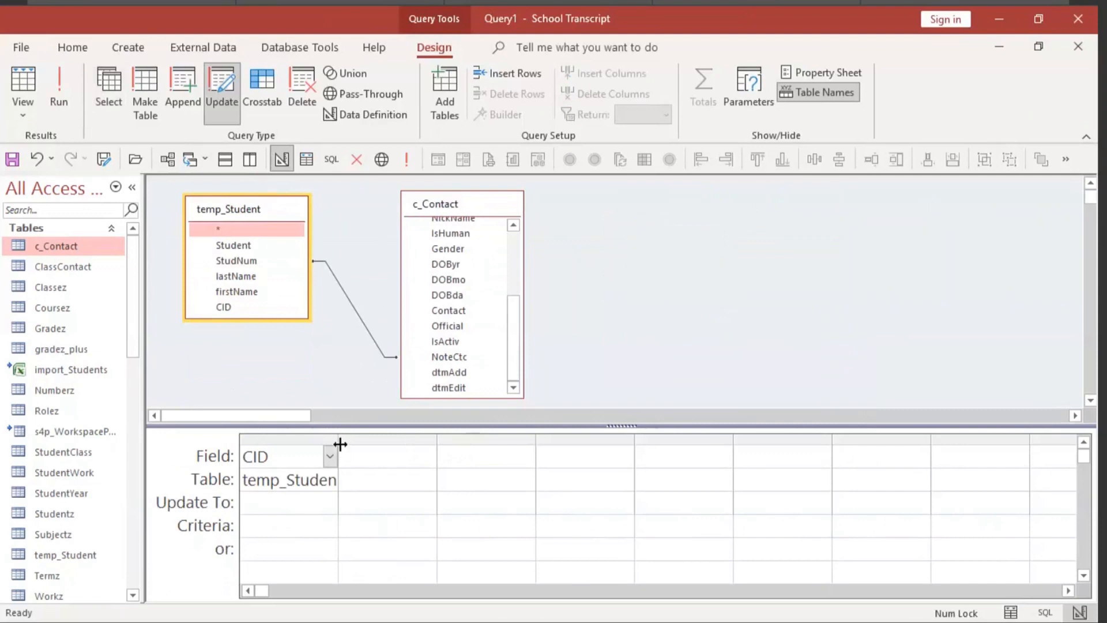
left_click_drag(341, 445, 572, 415)
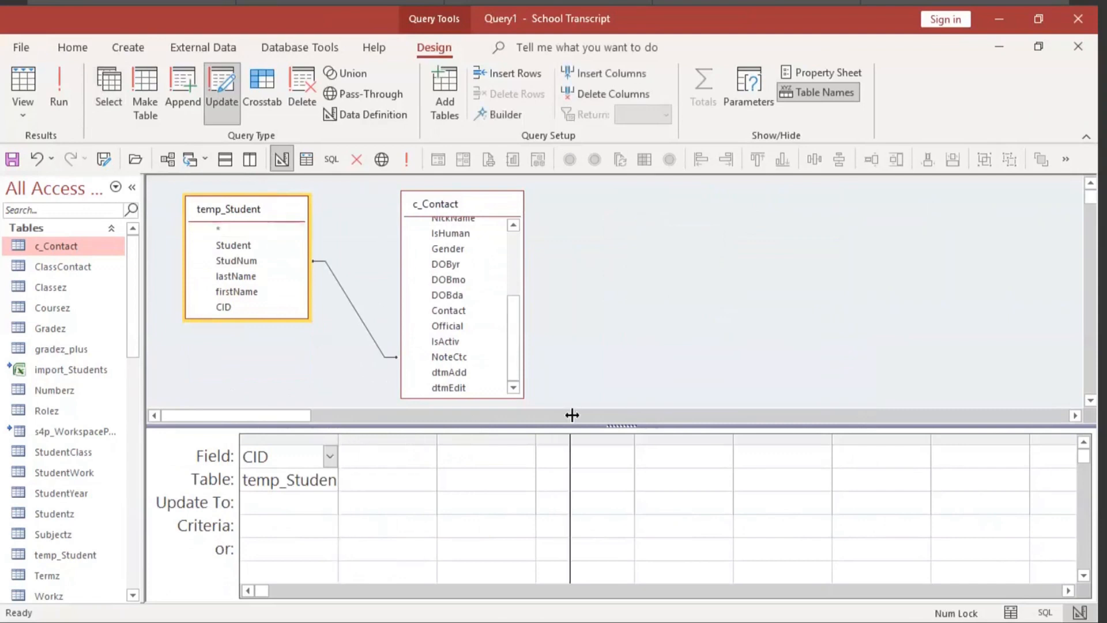
left_click(313, 500)
type("c_co")
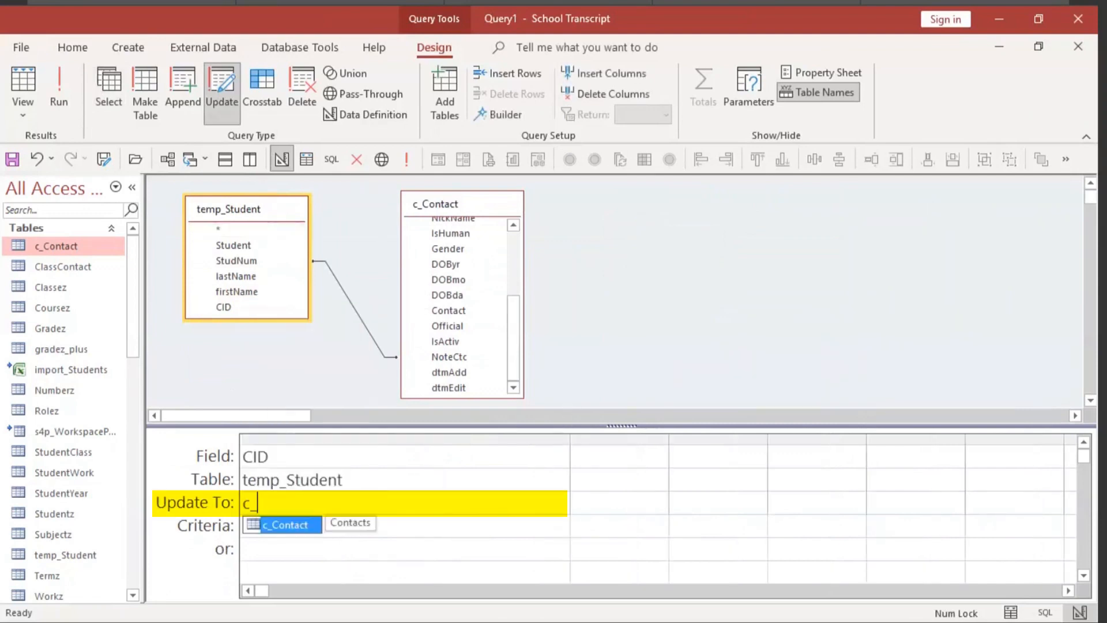
key("Tab")
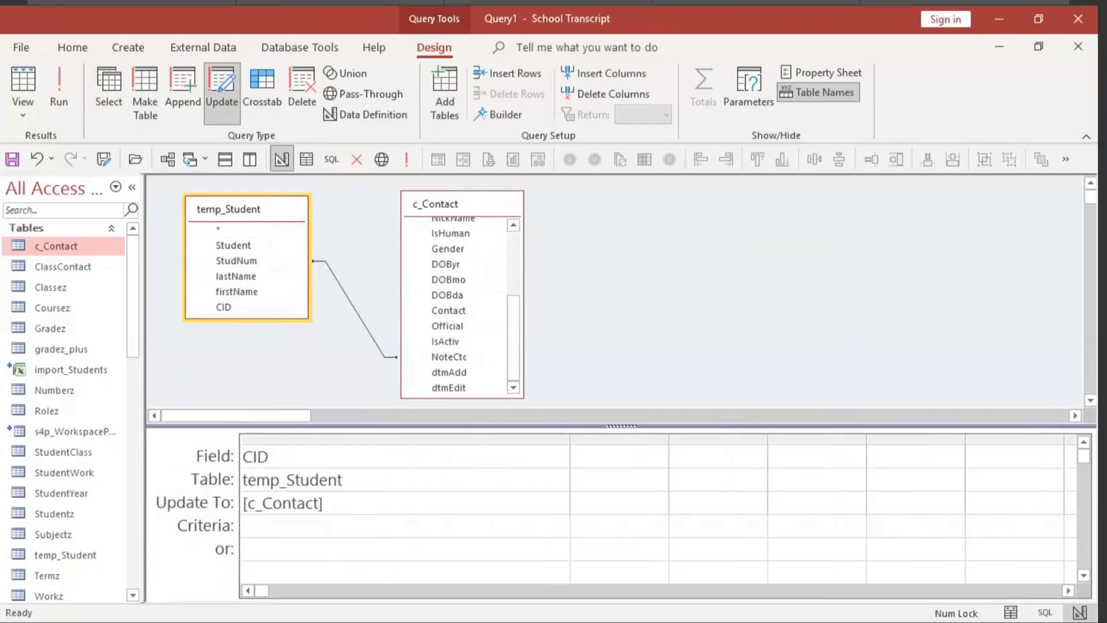
type(".CID")
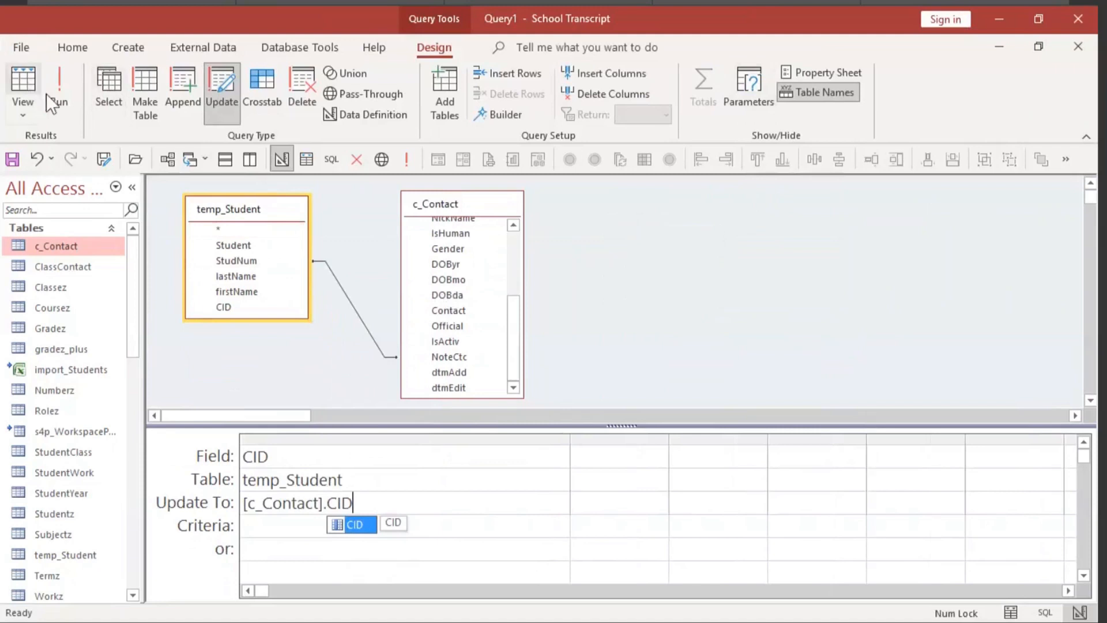
Step: Run the update query, accept updating the records, and close the query without saving its design
left_click(59, 87)
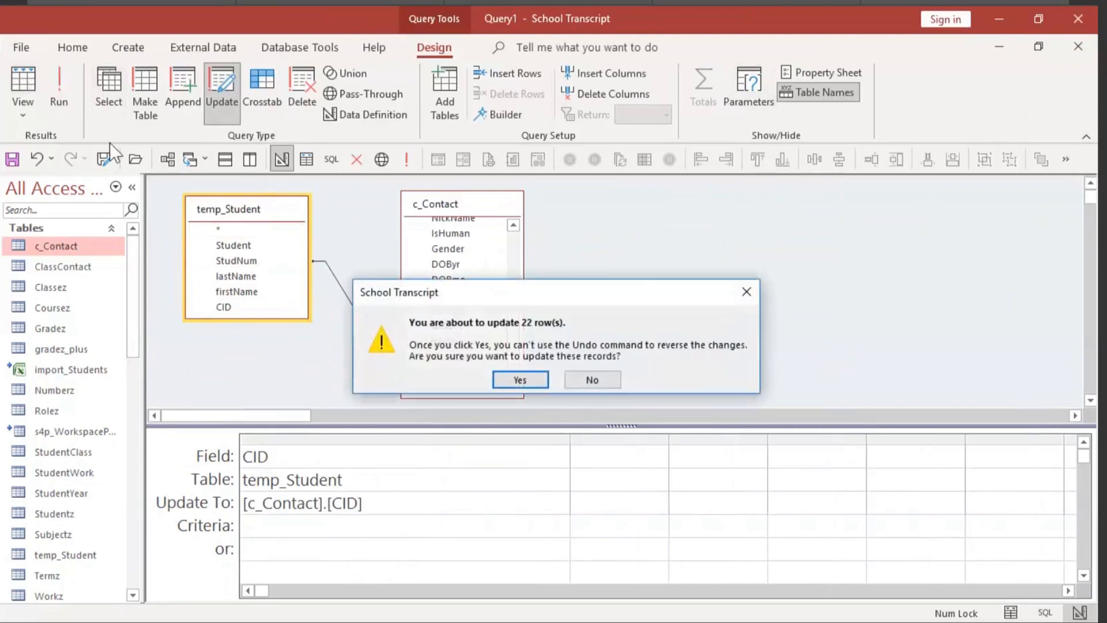
left_click(520, 380)
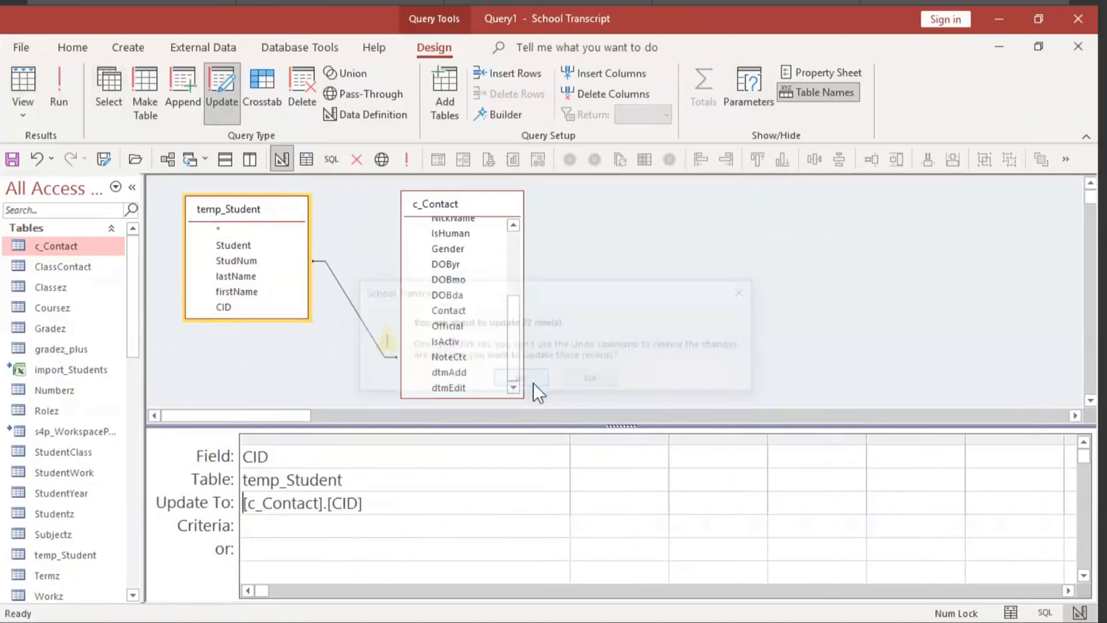
left_click(1078, 47)
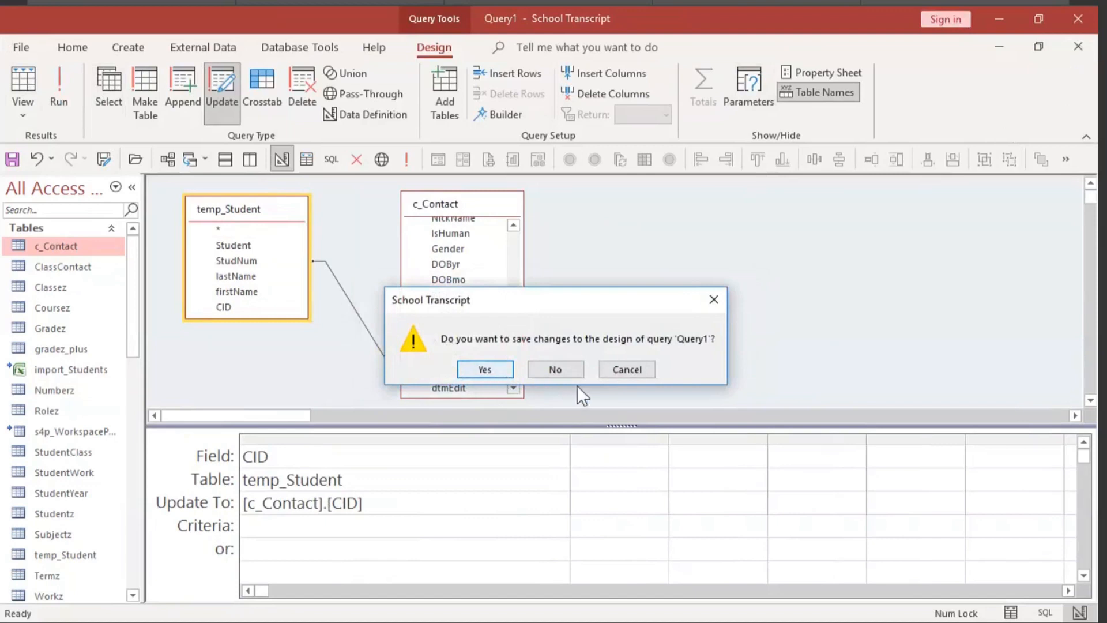
left_click(566, 369)
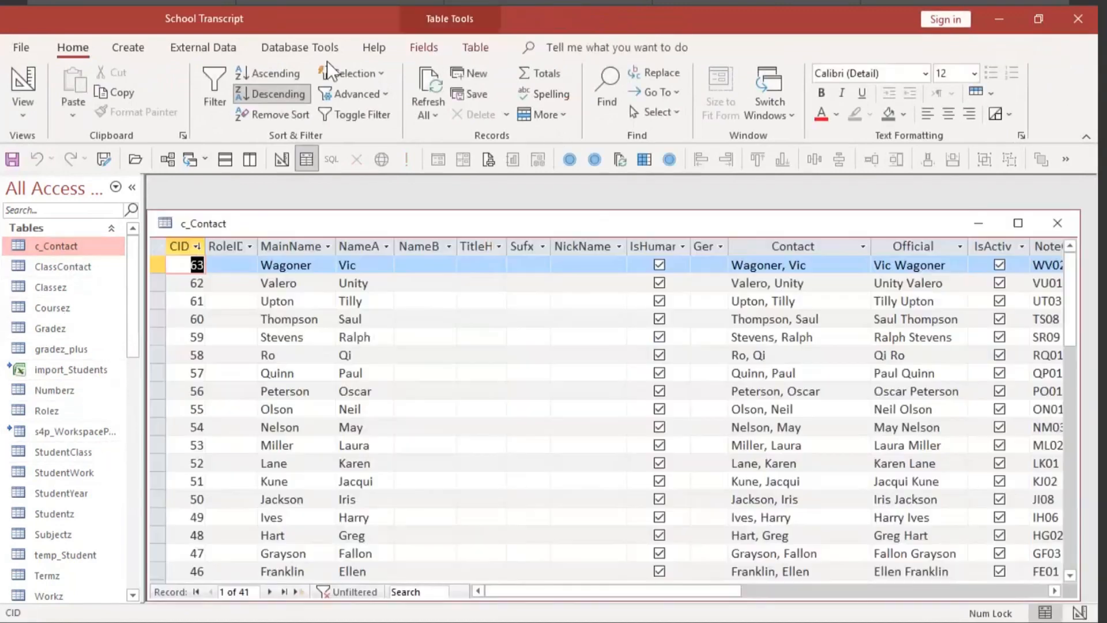
Step: Restore the saved table windows with the s4p Workspace Menu add-in, then look through the Studentz records
left_click(300, 47)
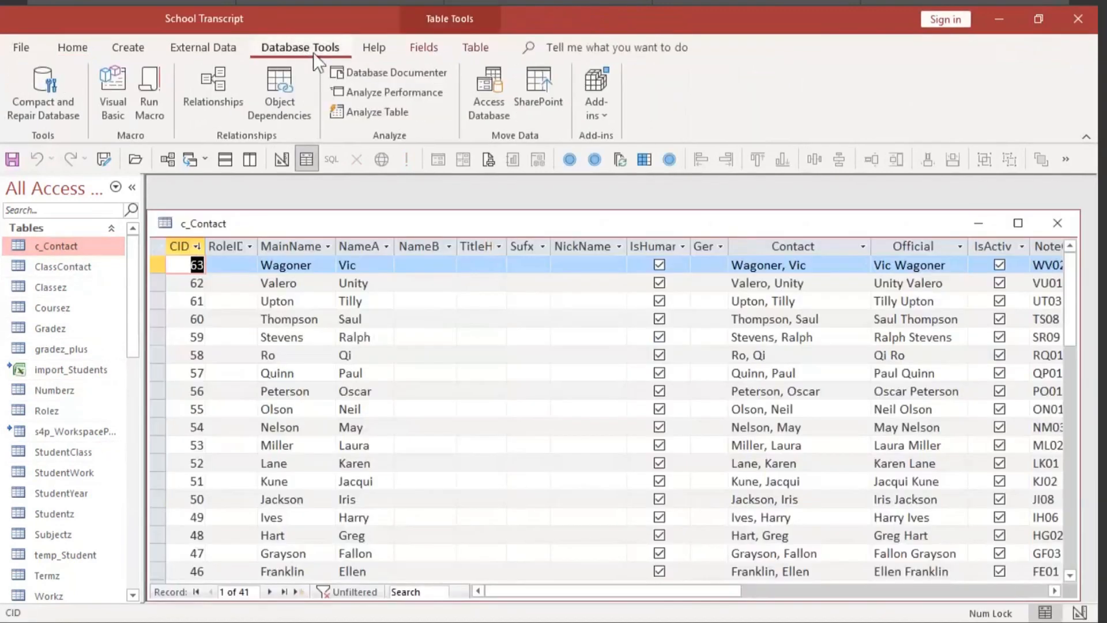
left_click(593, 107)
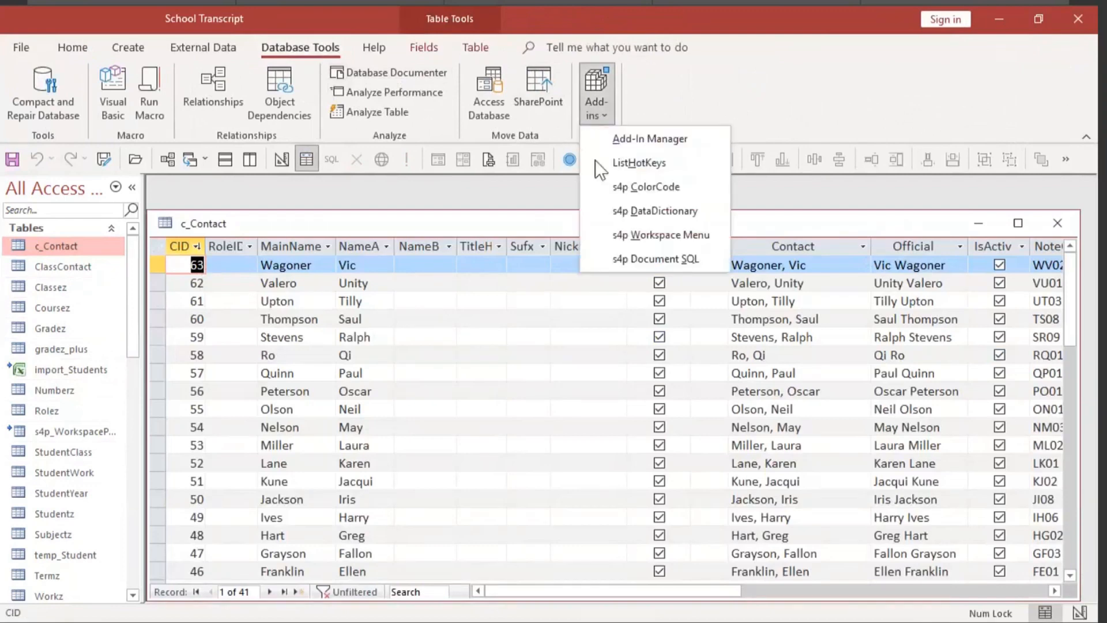
left_click(629, 236)
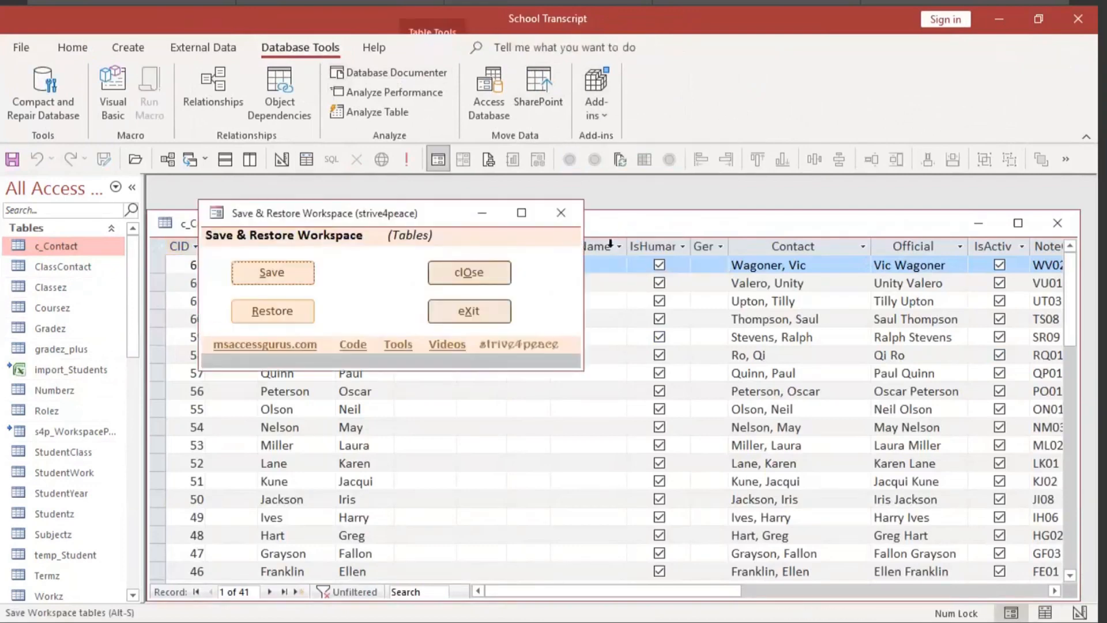
left_click(282, 311)
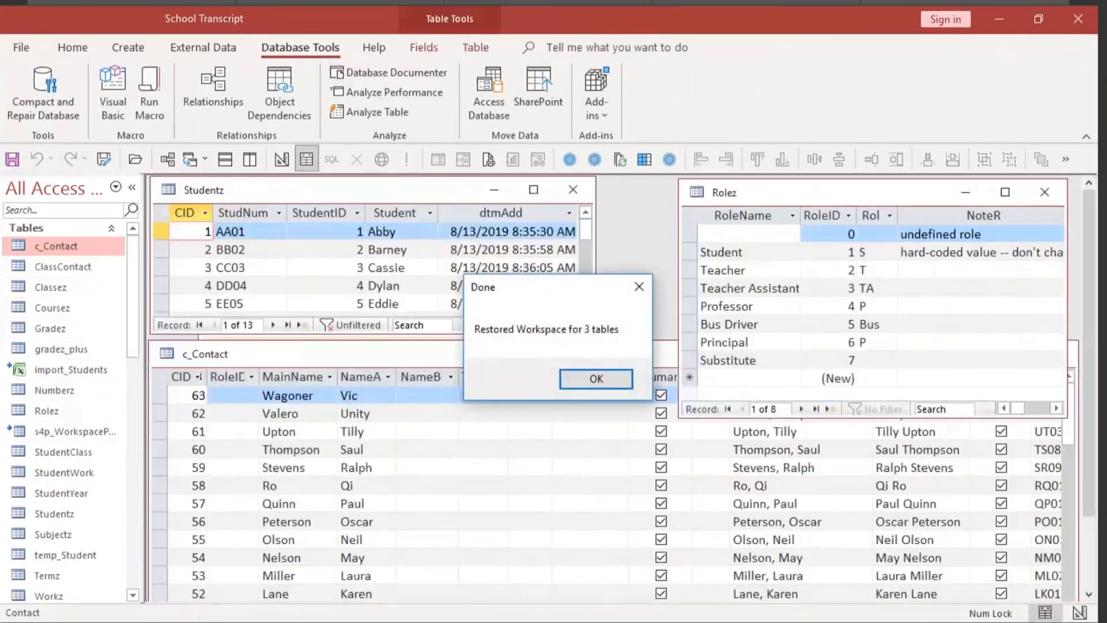
left_click(594, 384)
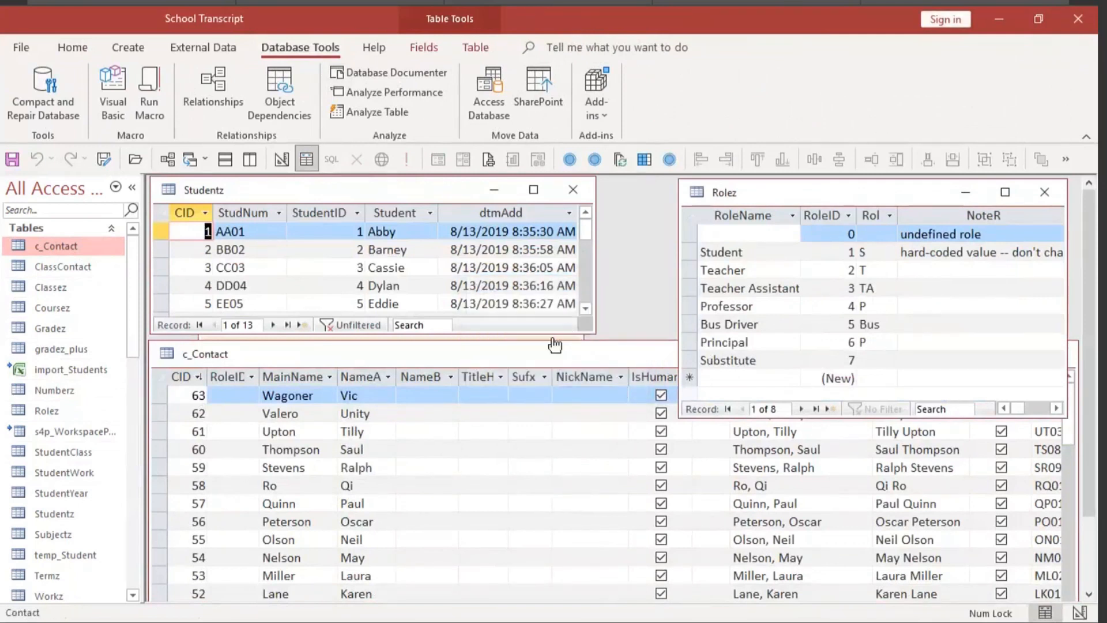
left_click(552, 338)
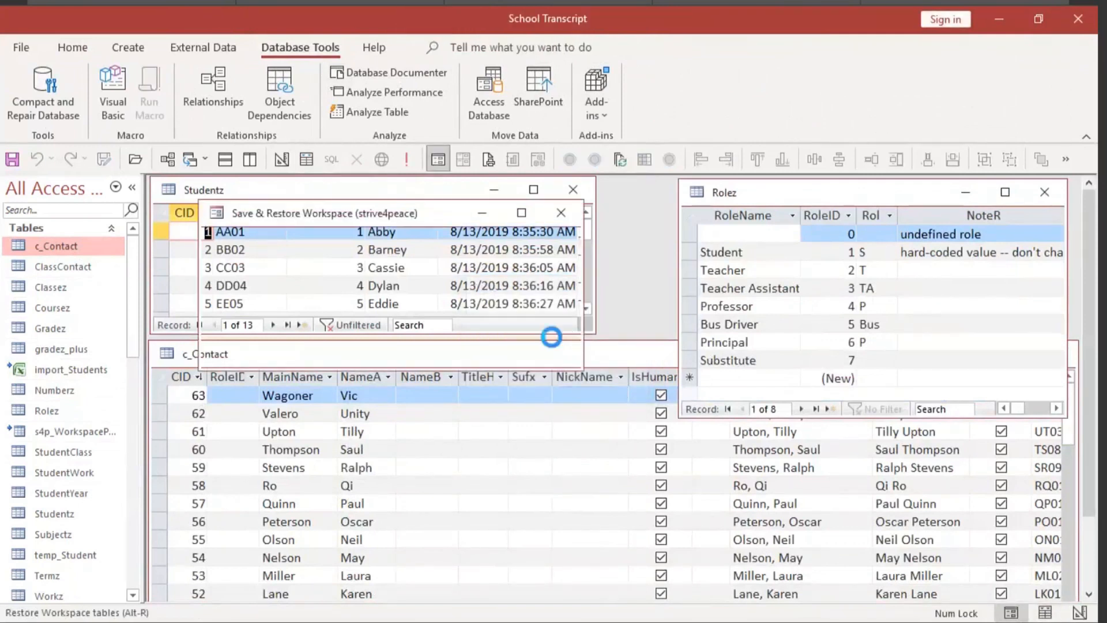
left_click(562, 213)
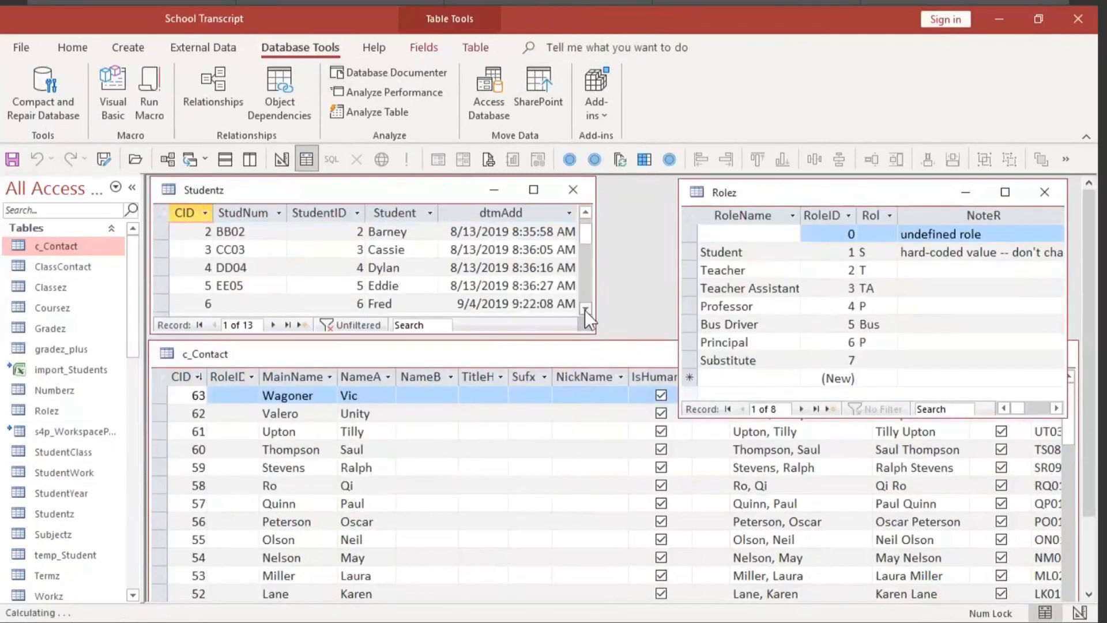
left_click(171, 256)
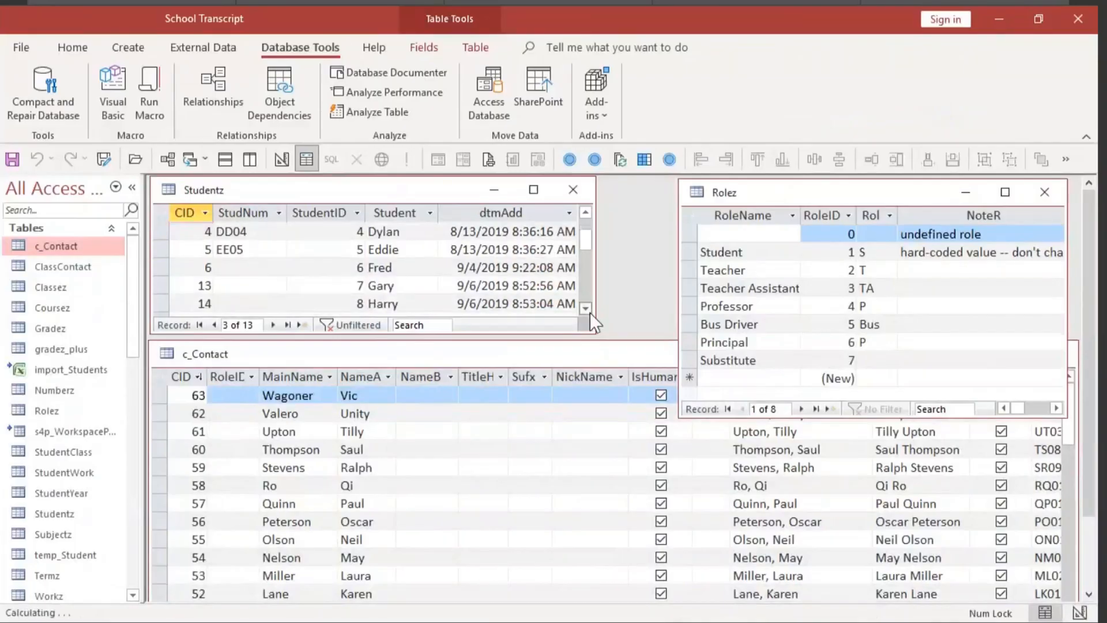
scroll(589, 313, "down", 6)
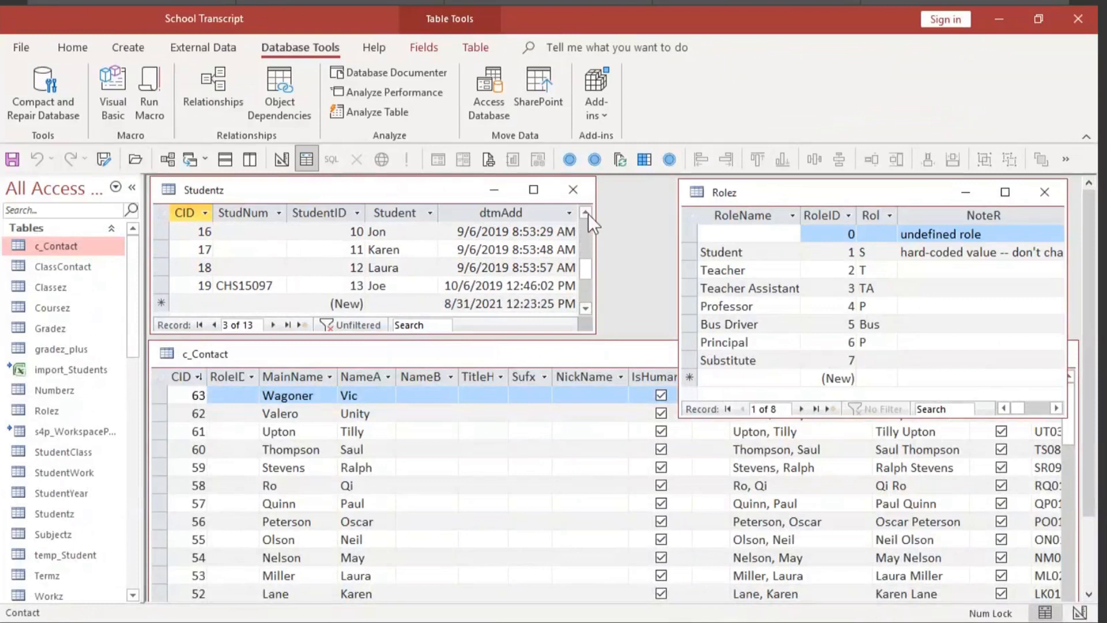
scroll(588, 214, "up", 6)
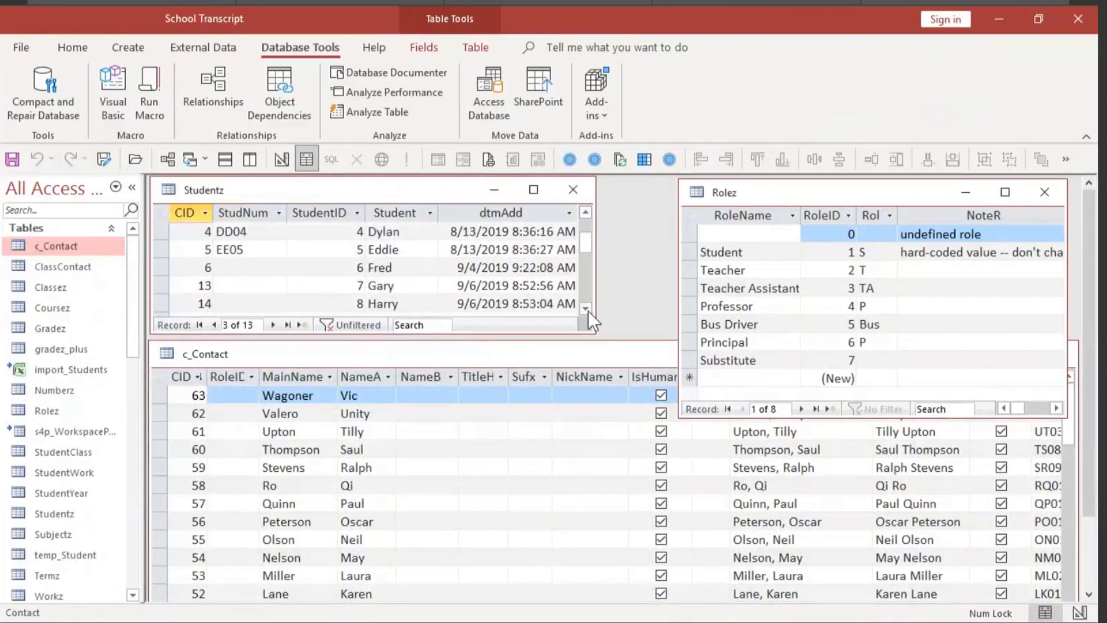
scroll(588, 310, "down", 4)
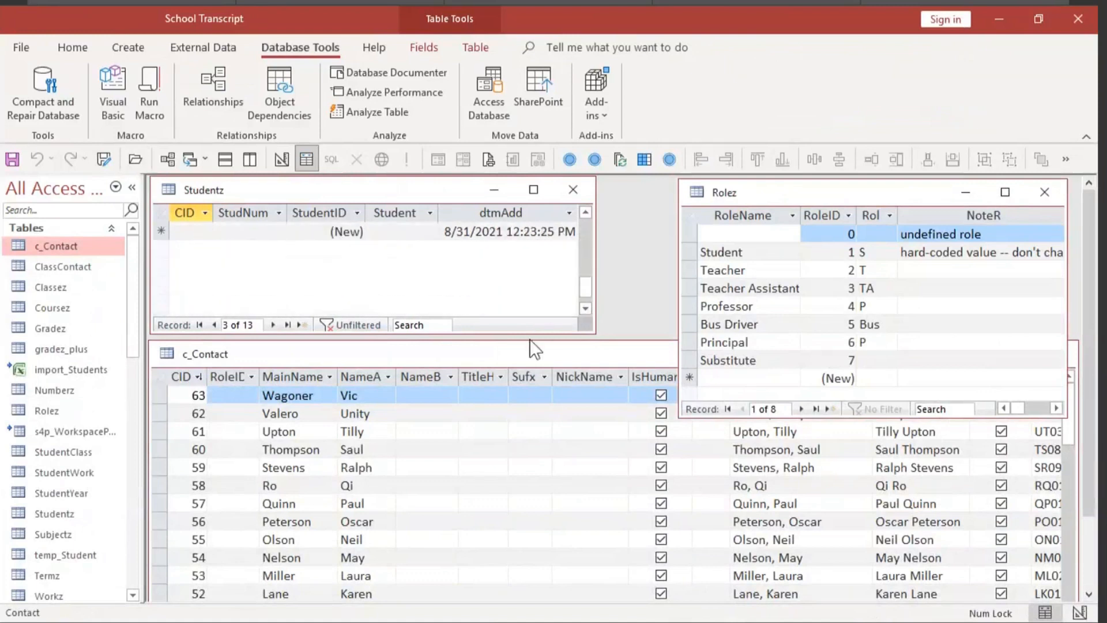
Step: Create a new query in Design view with temp_Student, close the table list and maximize the query window
left_click(124, 48)
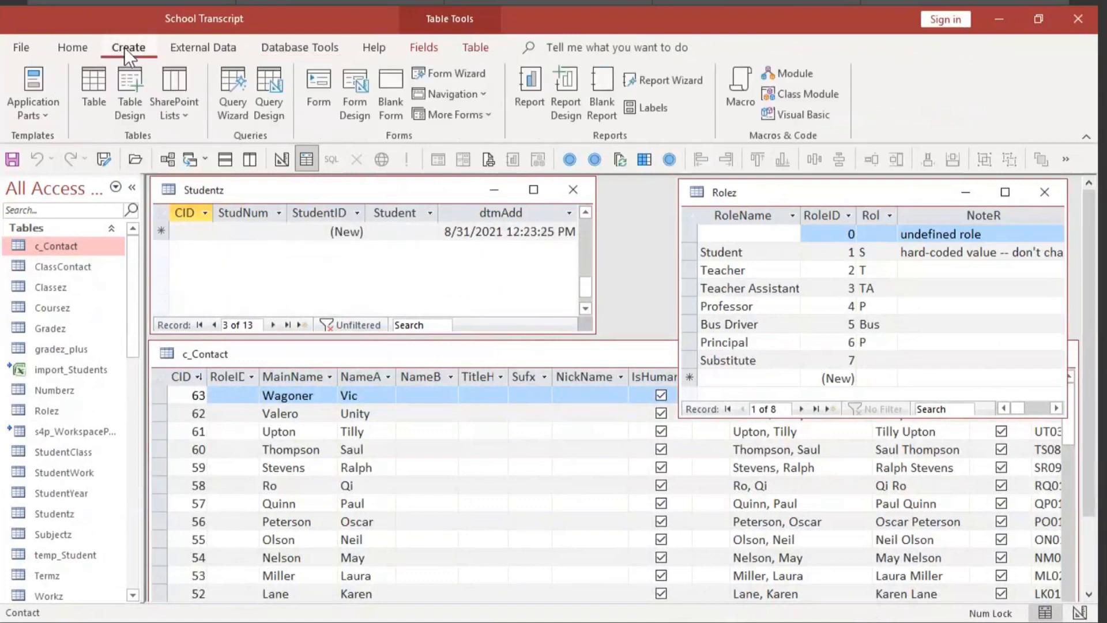
left_click(271, 112)
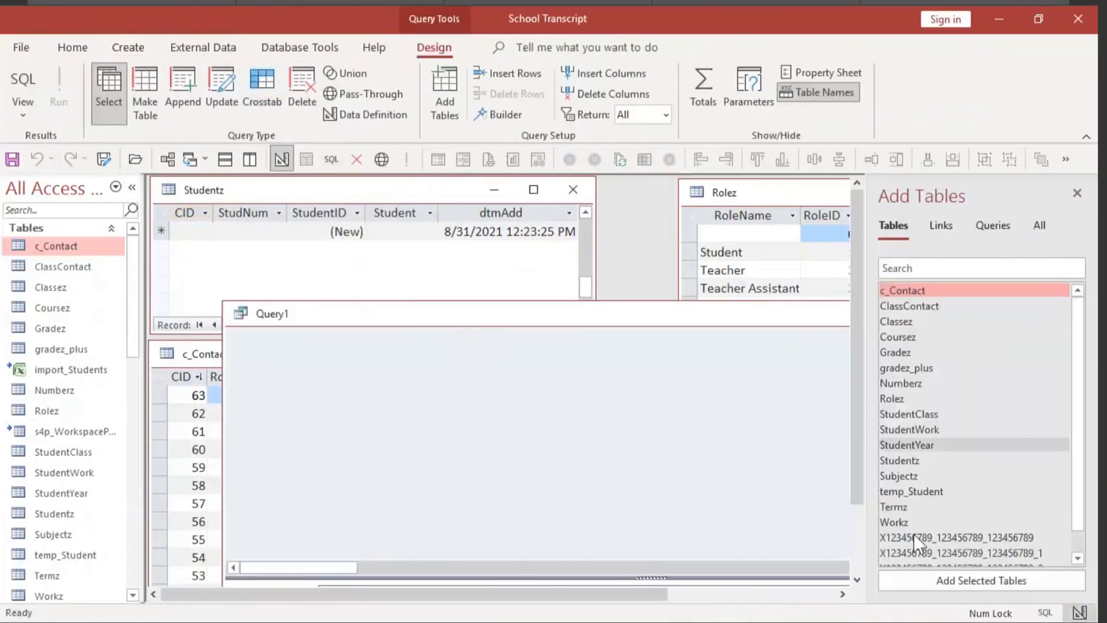
left_click(910, 491)
double_click(910, 490)
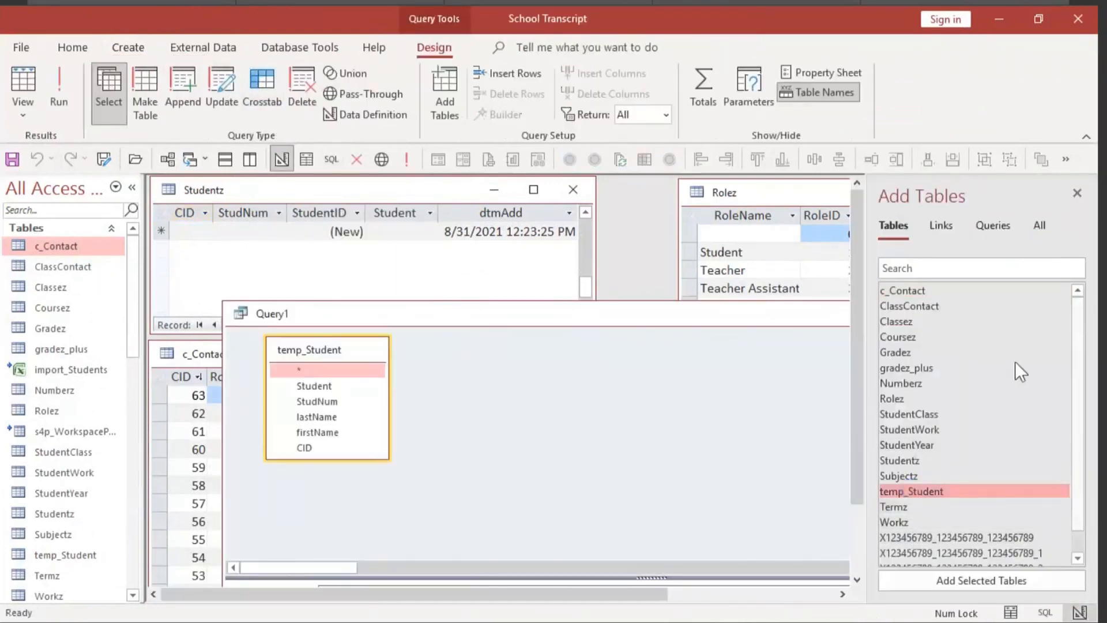
left_click(1077, 192)
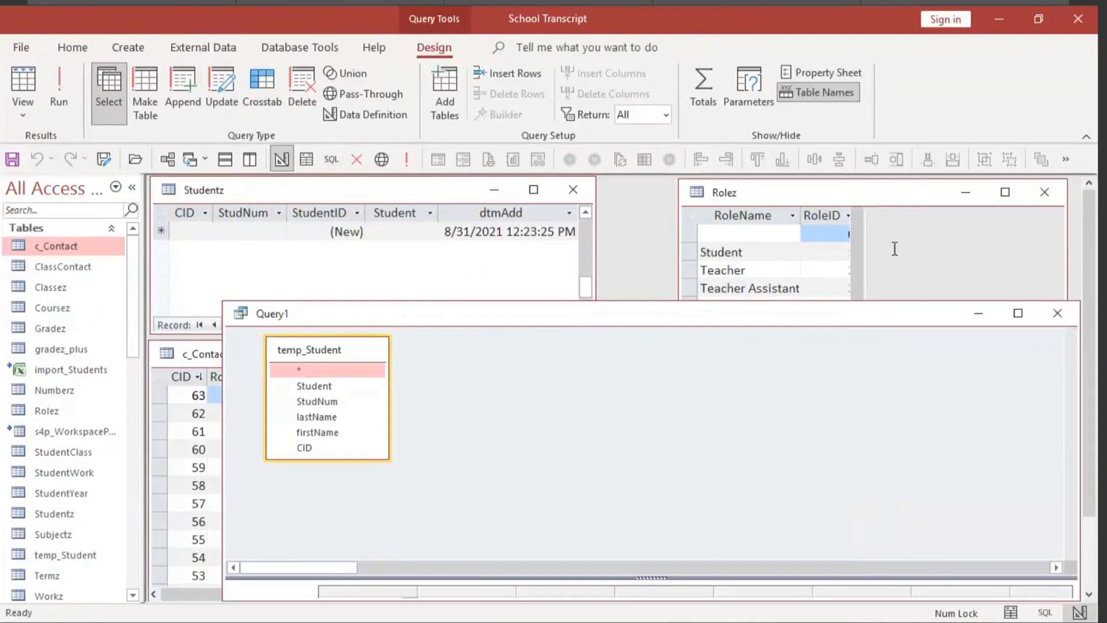
double_click(595, 313)
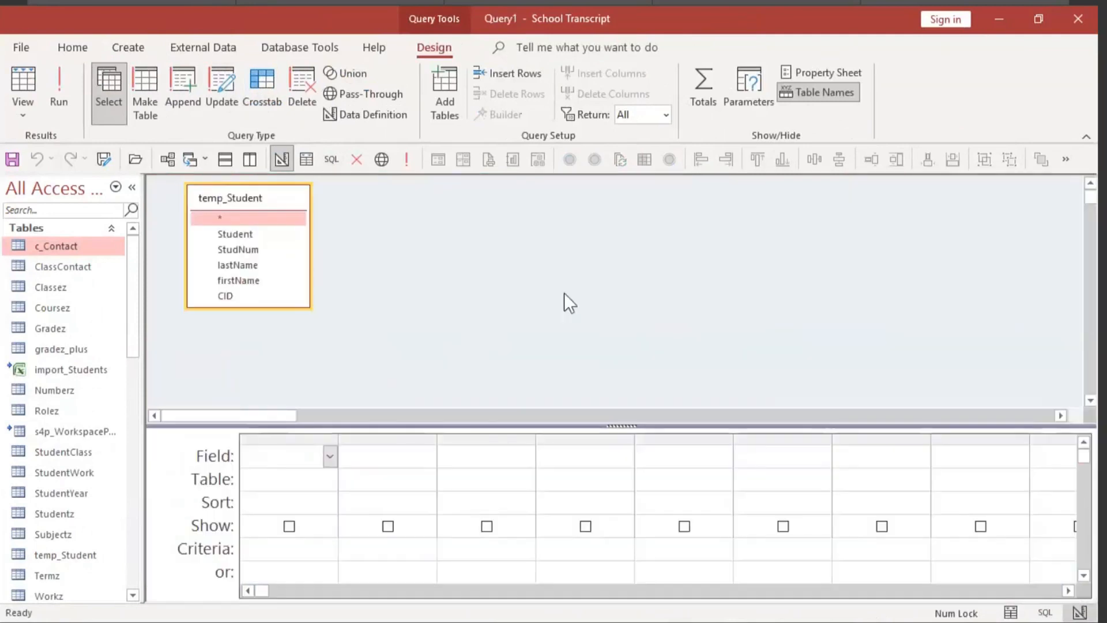
Step: Add the StudNum, lastName, firstName and CID fields of temp_Student to the query grid
double_click(244, 248)
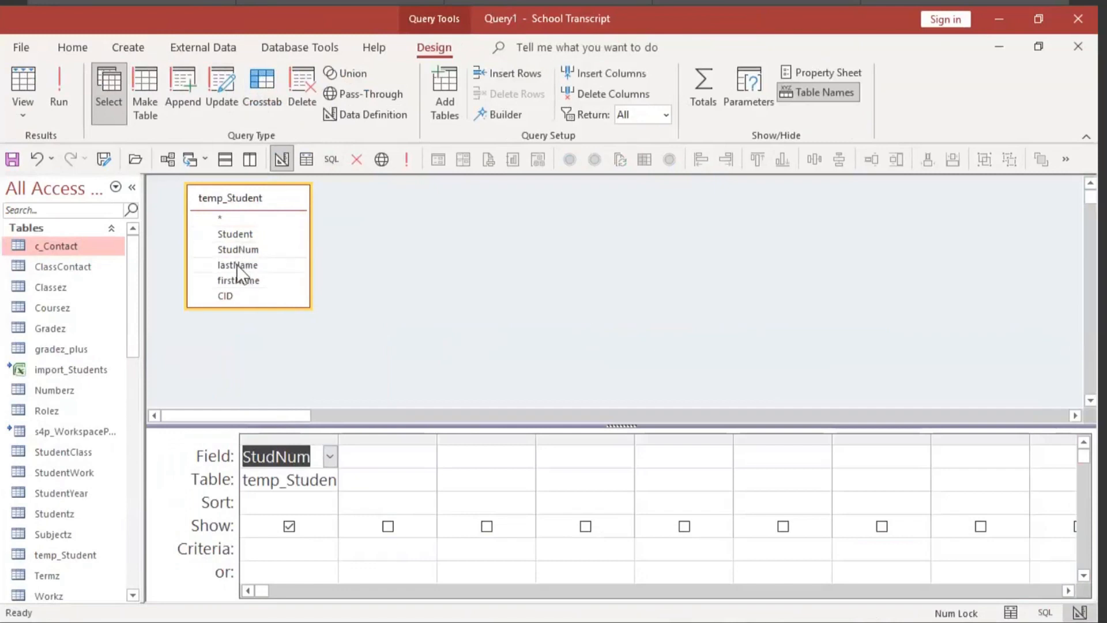
double_click(238, 264)
double_click(237, 281)
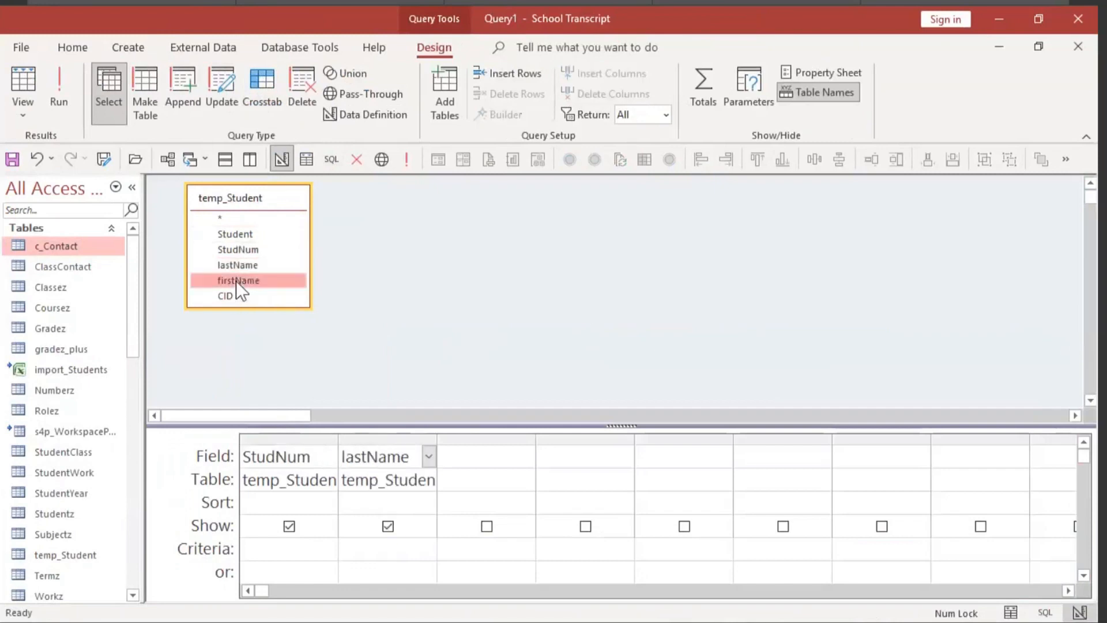
double_click(226, 295)
Step: Change the query into an append query that targets the Studentz table in the current database
right_click(378, 218)
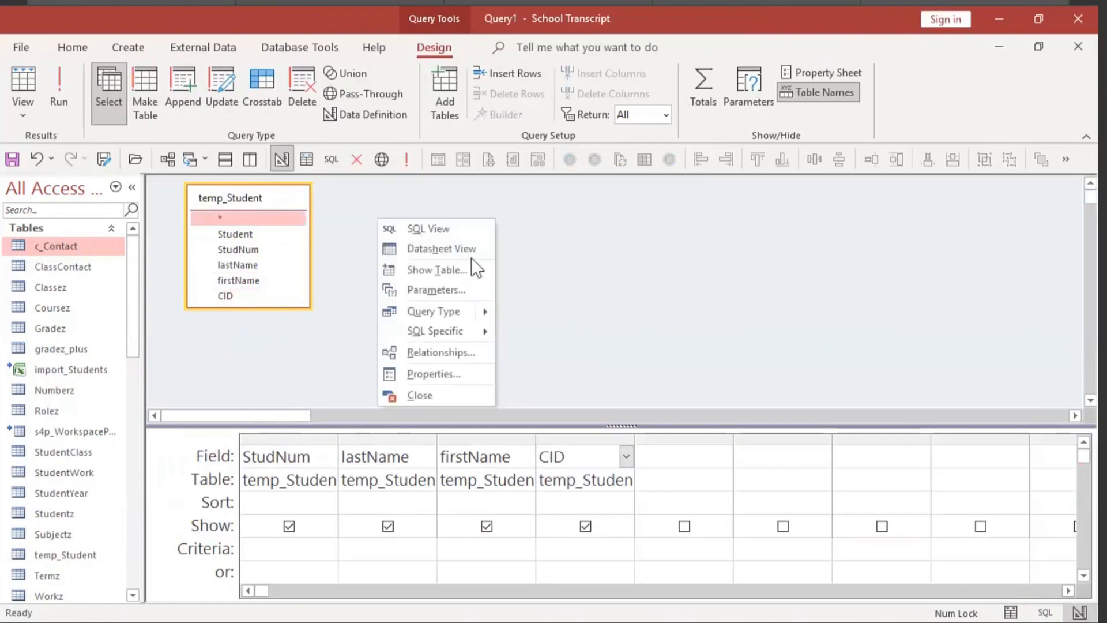
mouse_move(456, 312)
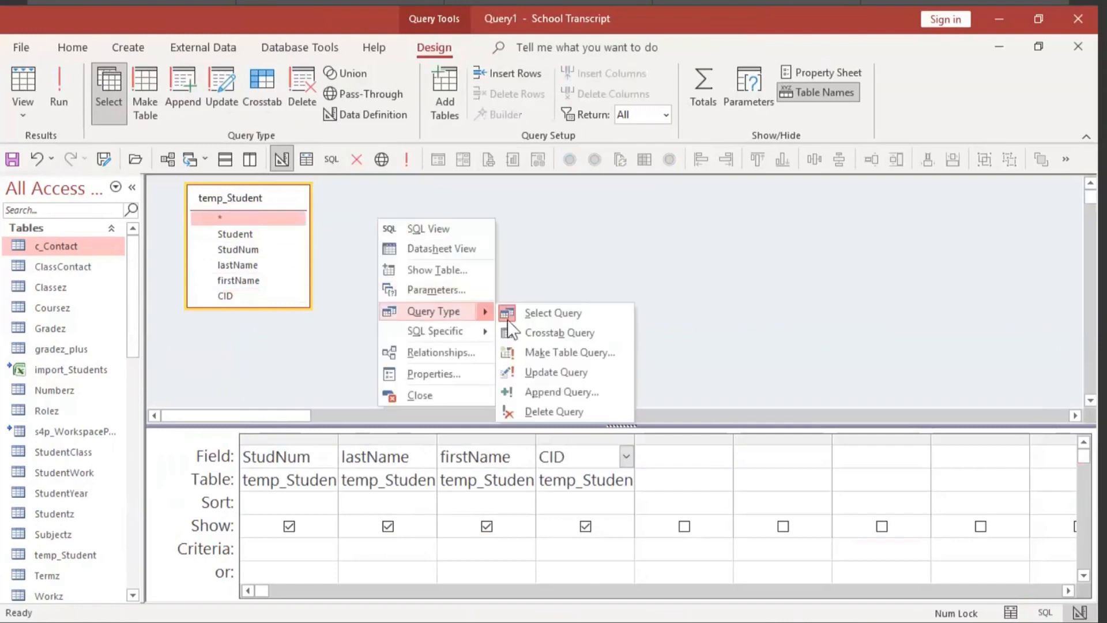
left_click(588, 391)
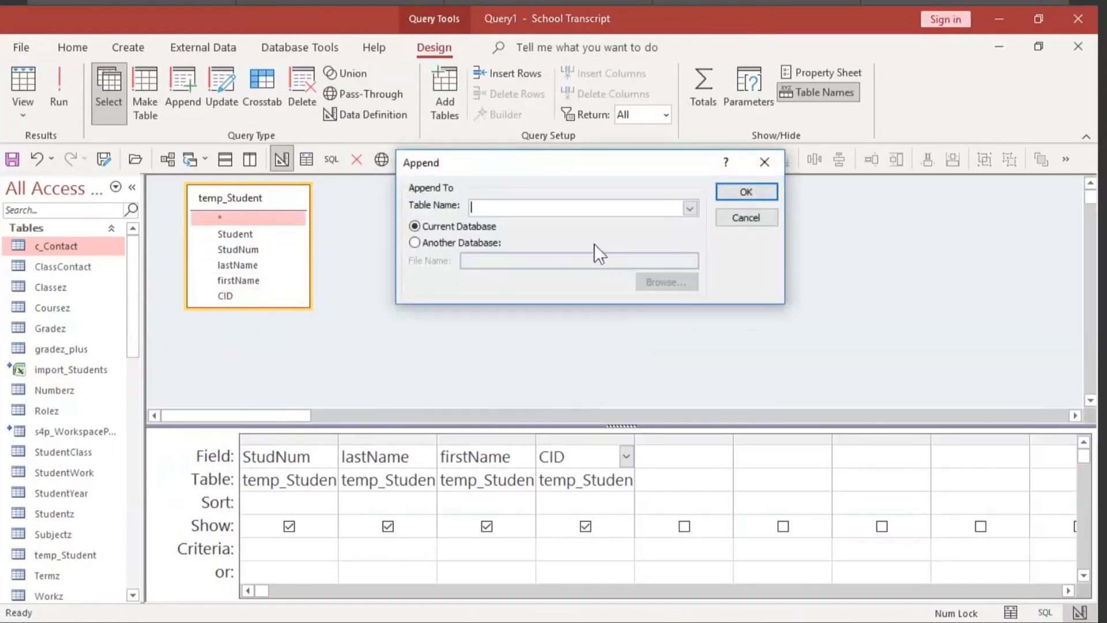
left_click(691, 209)
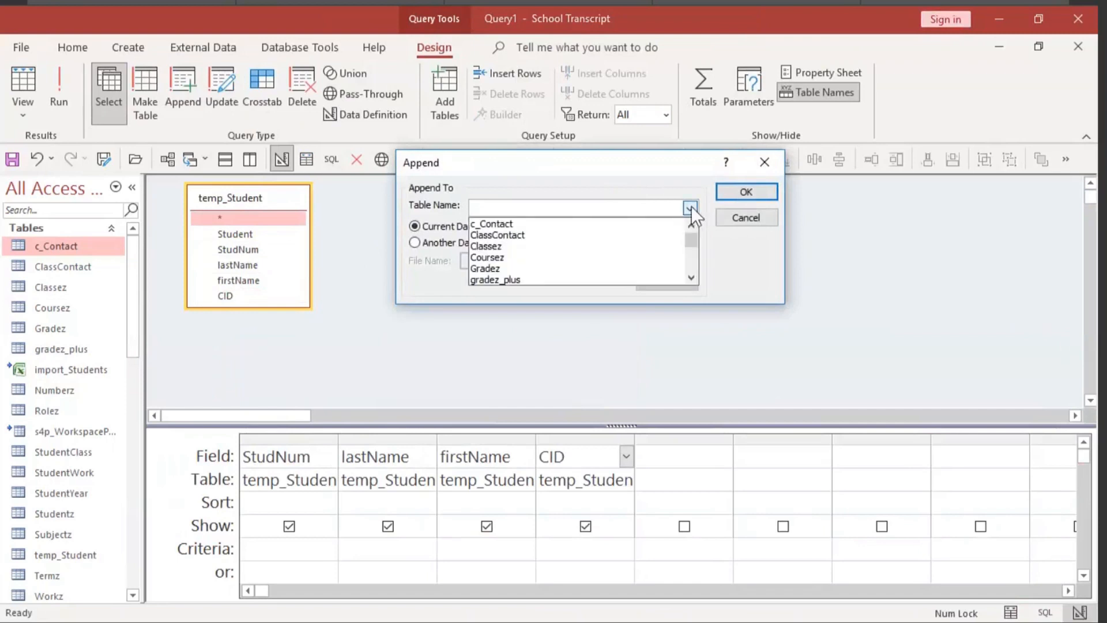
type("s")
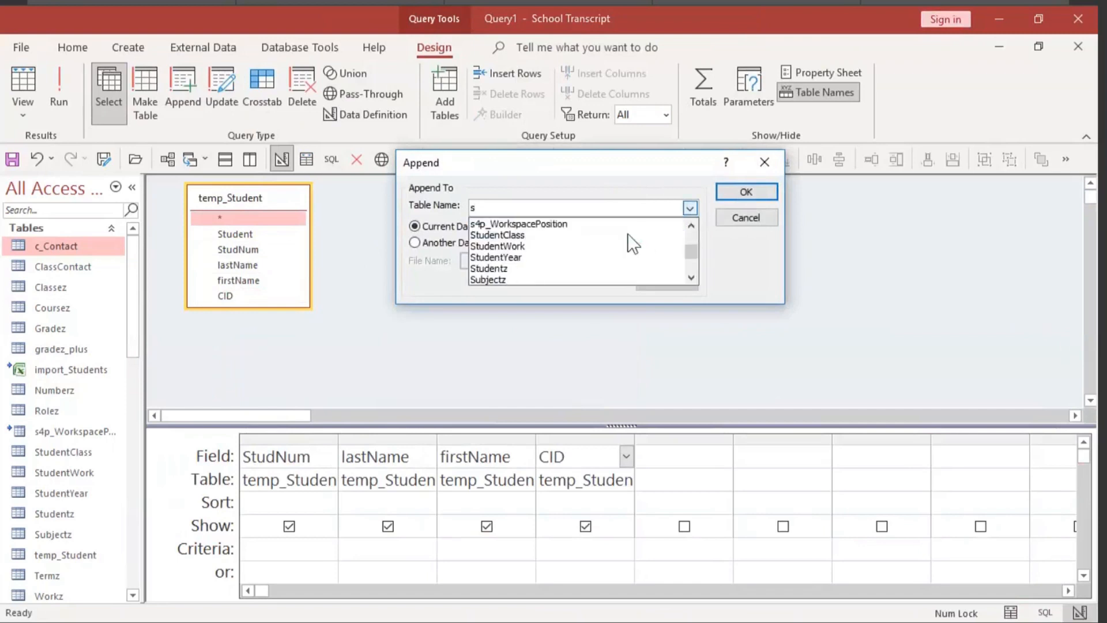
left_click(511, 269)
left_click(756, 192)
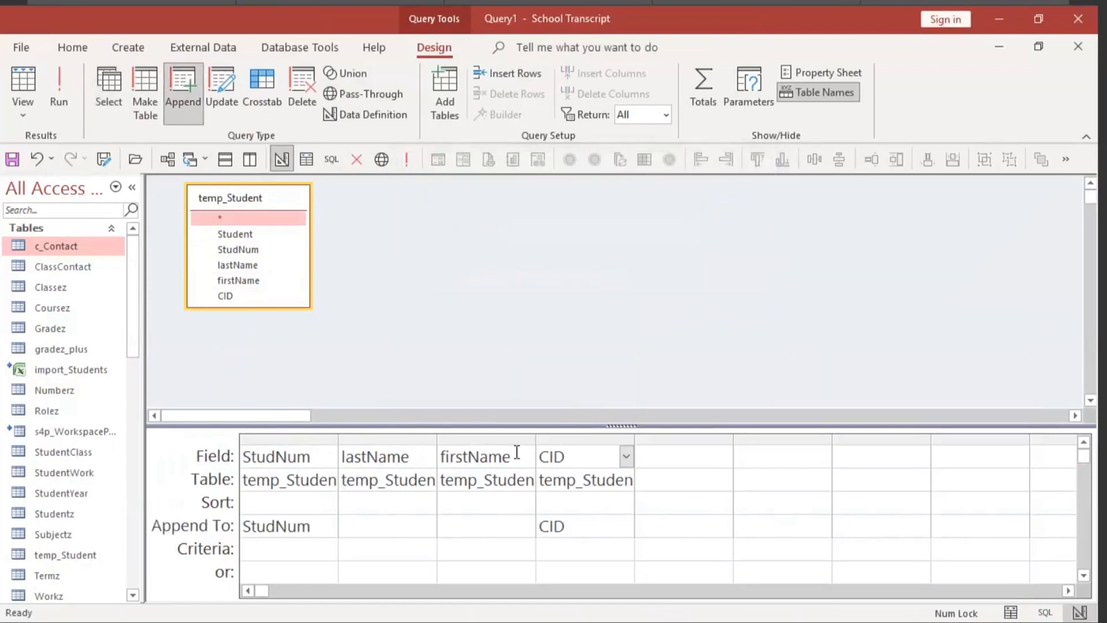
Step: Set the firstName column to append to the Student field of Studentz and leave the lastName column without a target
left_click(425, 530)
left_click(429, 527)
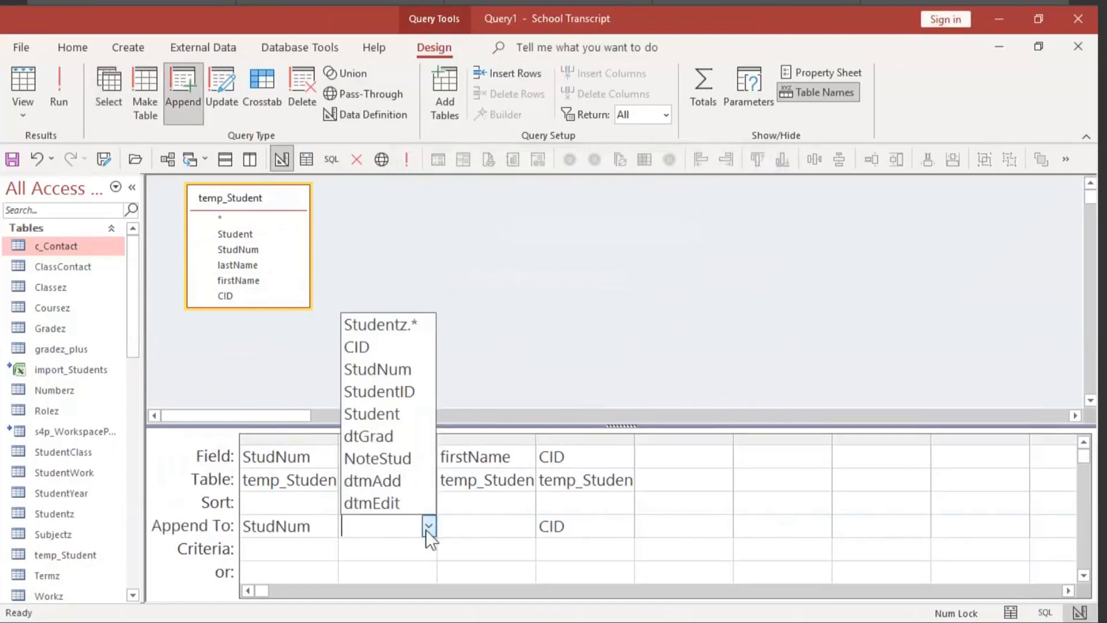
left_click(496, 524)
left_click(528, 525)
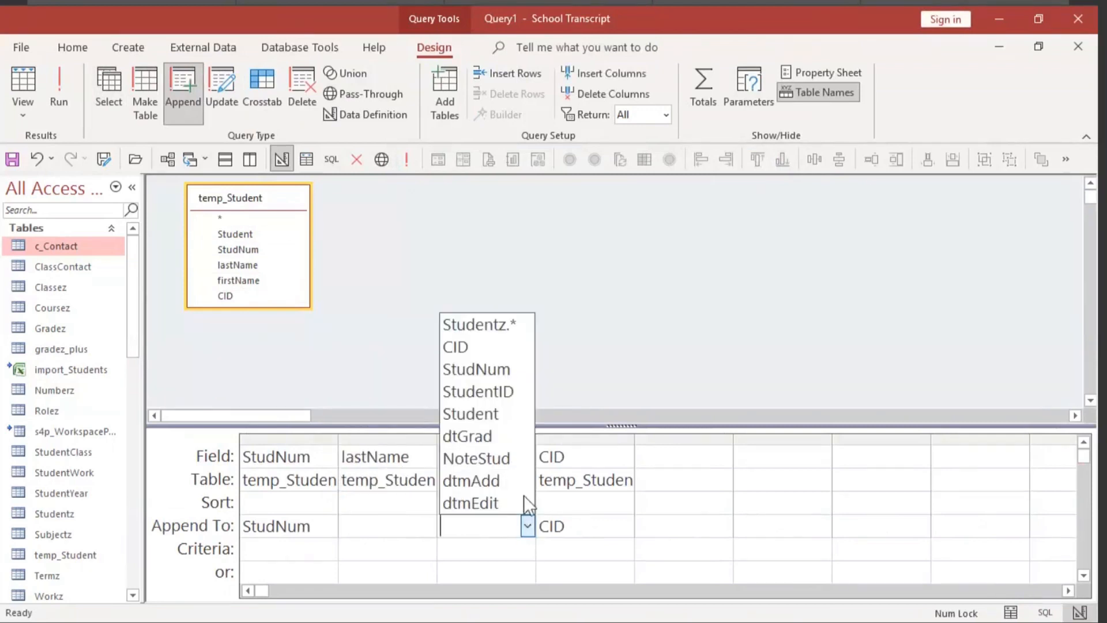
left_click(494, 415)
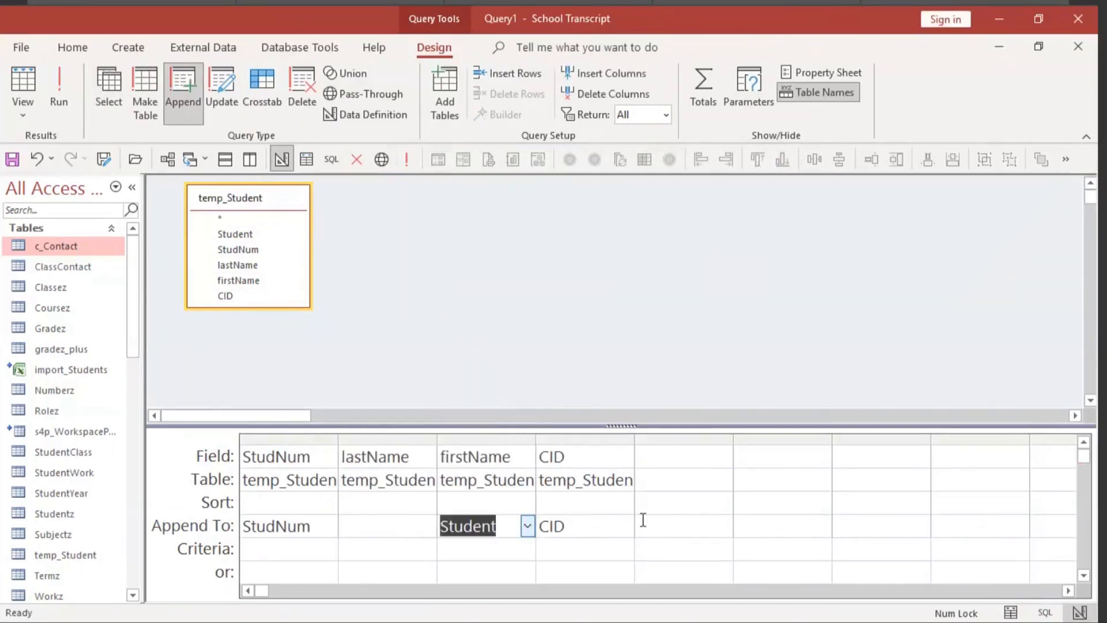
left_click(725, 527)
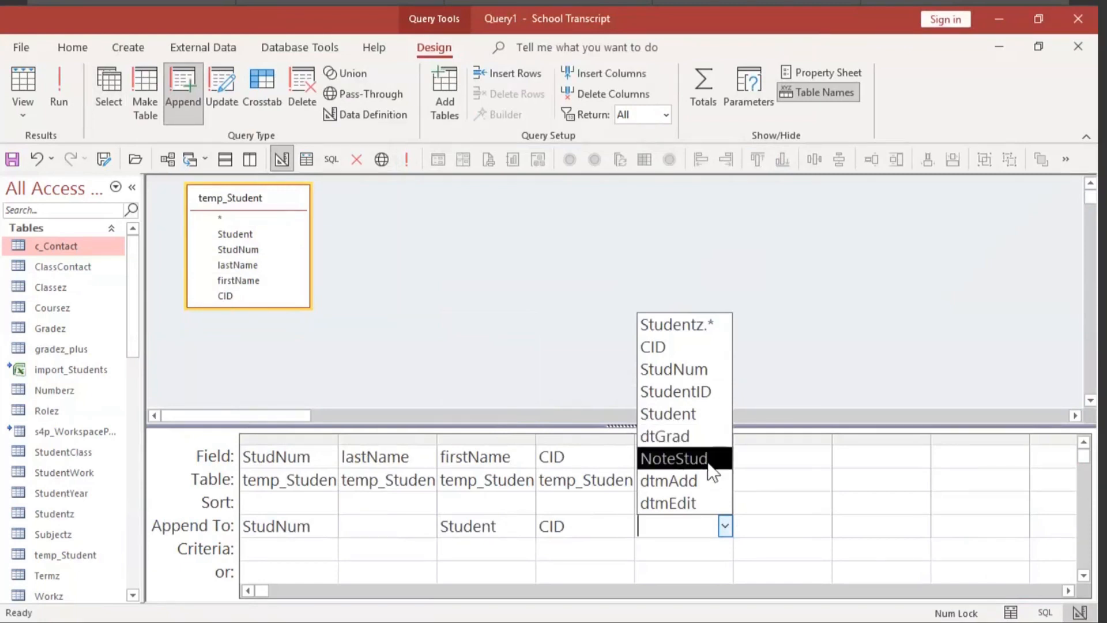
left_click(771, 554)
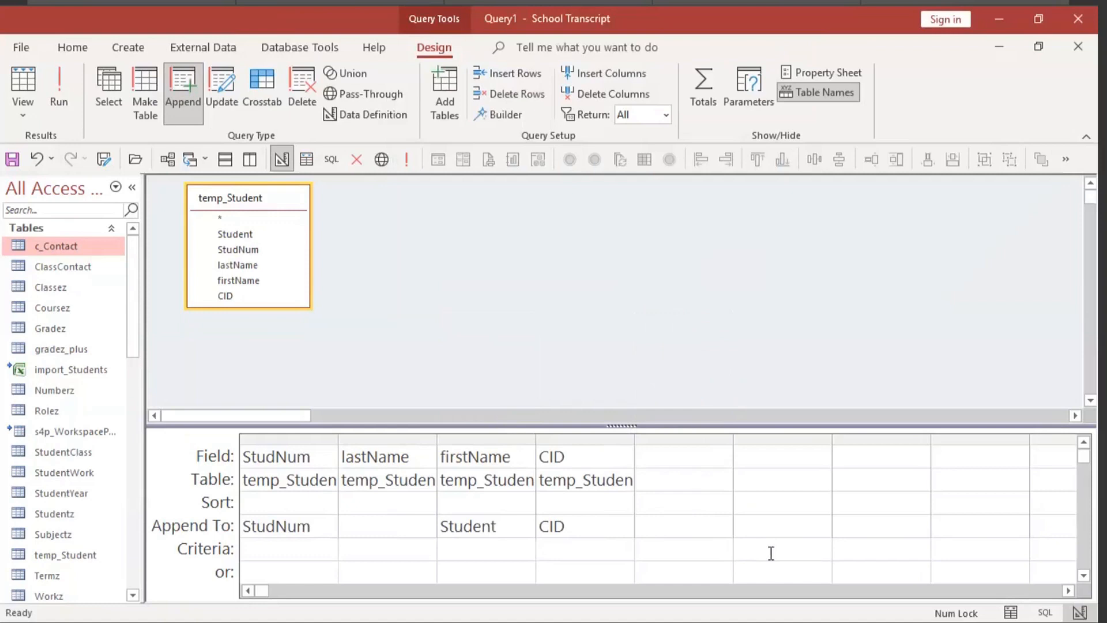
Step: Run the append query to add the student rows to Studentz, then close the query without saving its design
left_click(45, 103)
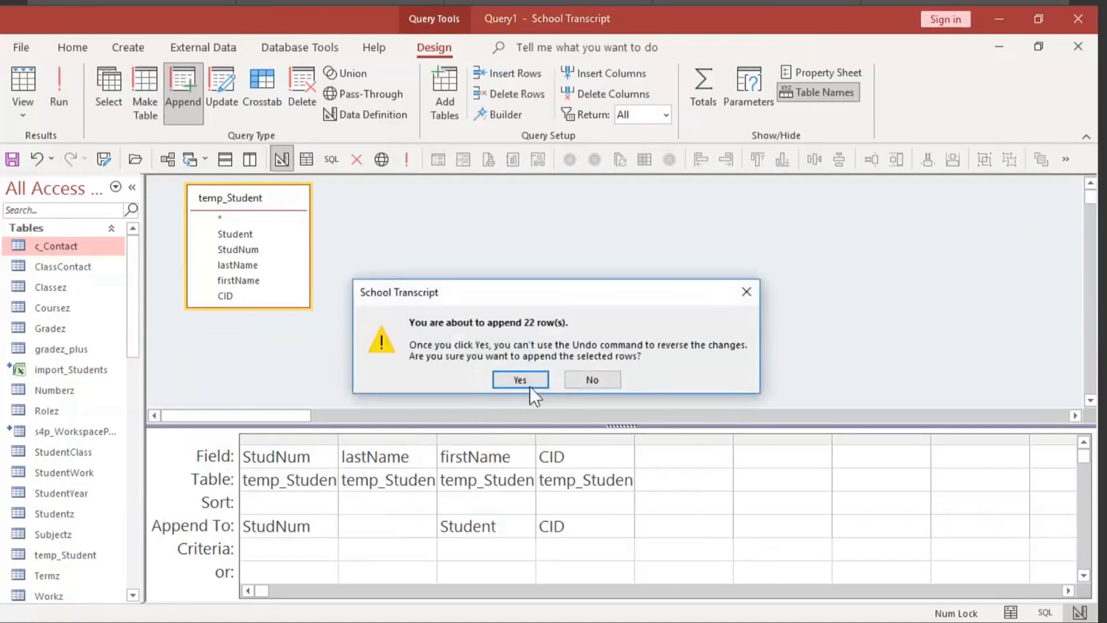
left_click(530, 381)
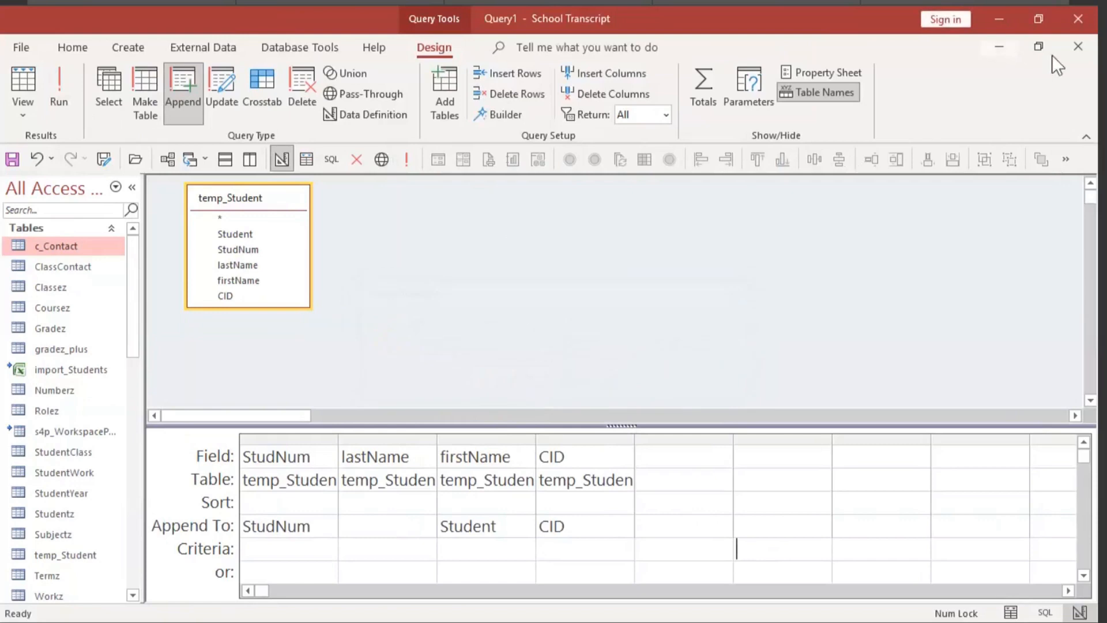
left_click(1078, 46)
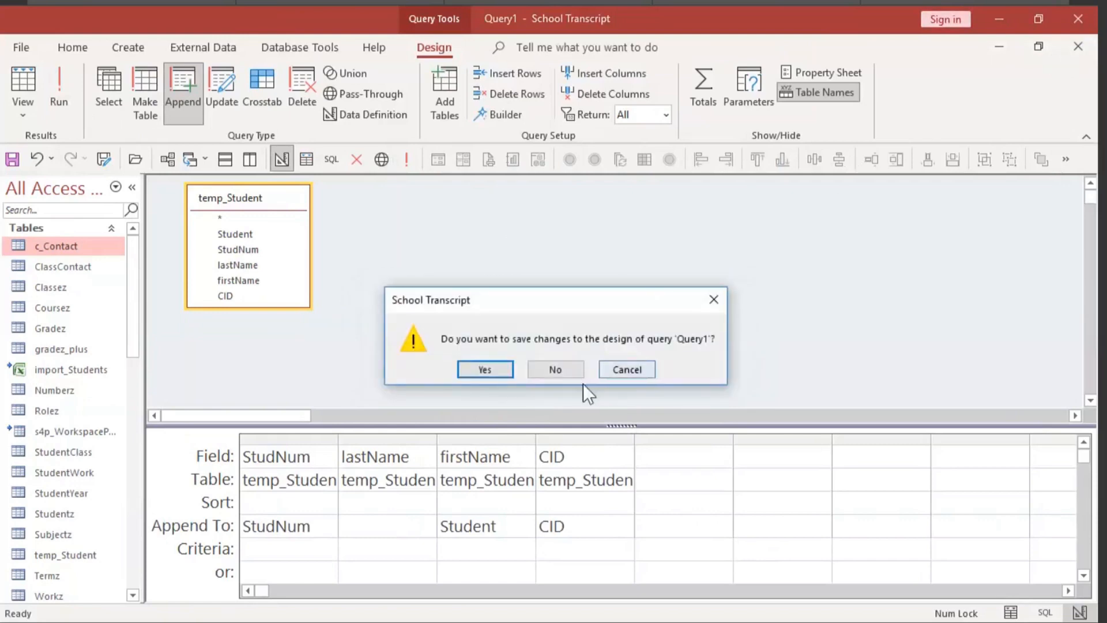
left_click(566, 379)
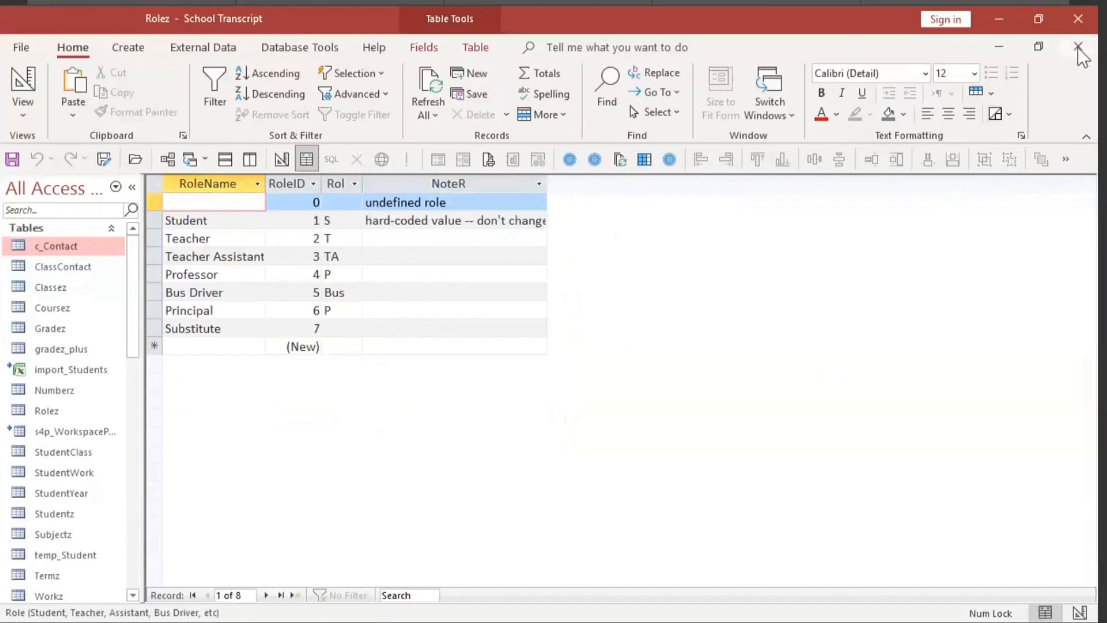
Step: Close the Rolez and c_Contact tables and display the indexes of Studentz in a maximized Design view
left_click(1083, 46)
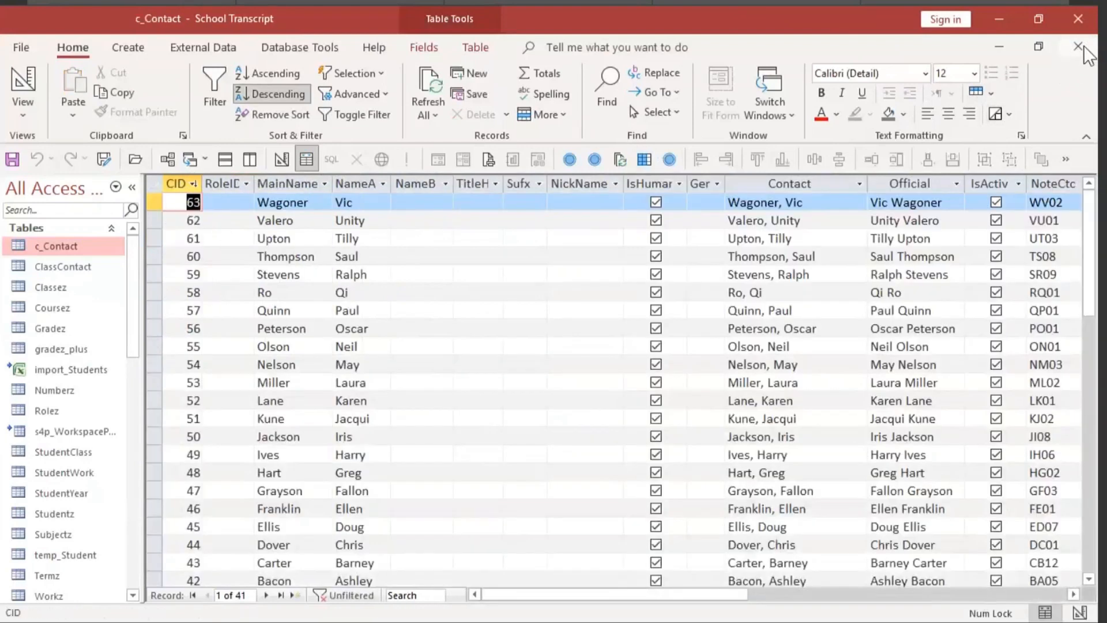
left_click(1083, 46)
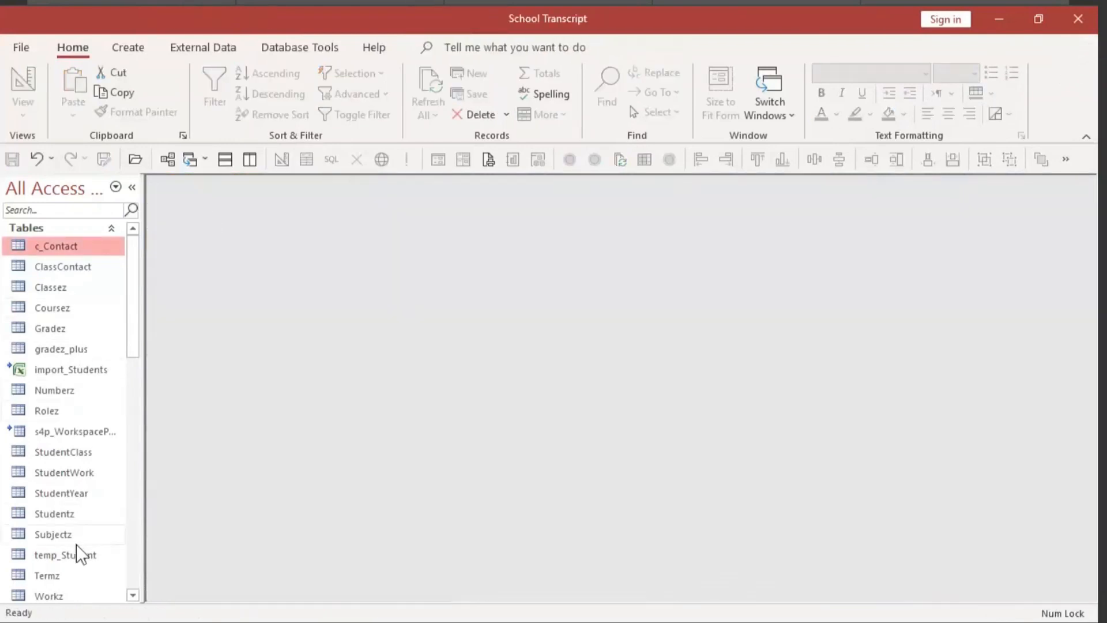
right_click(71, 516)
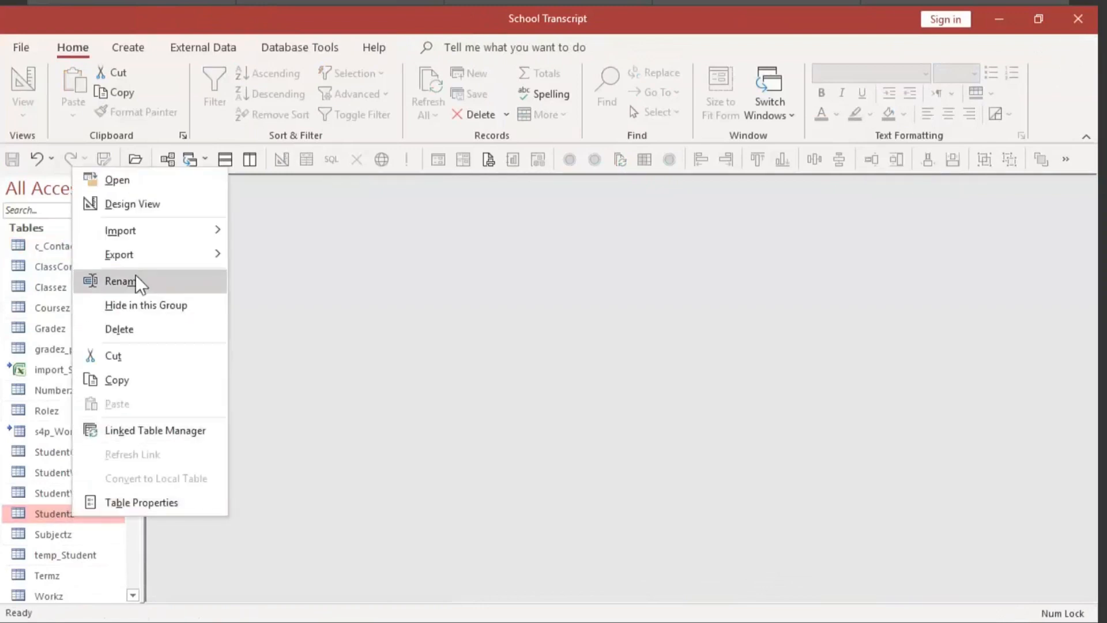
left_click(143, 208)
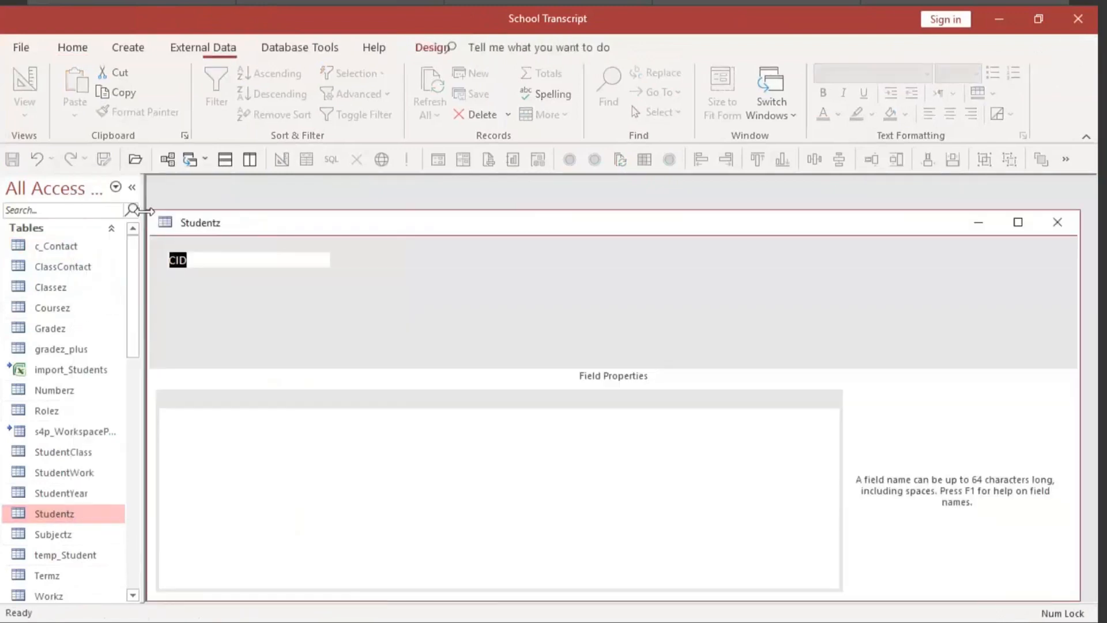
left_click(371, 74)
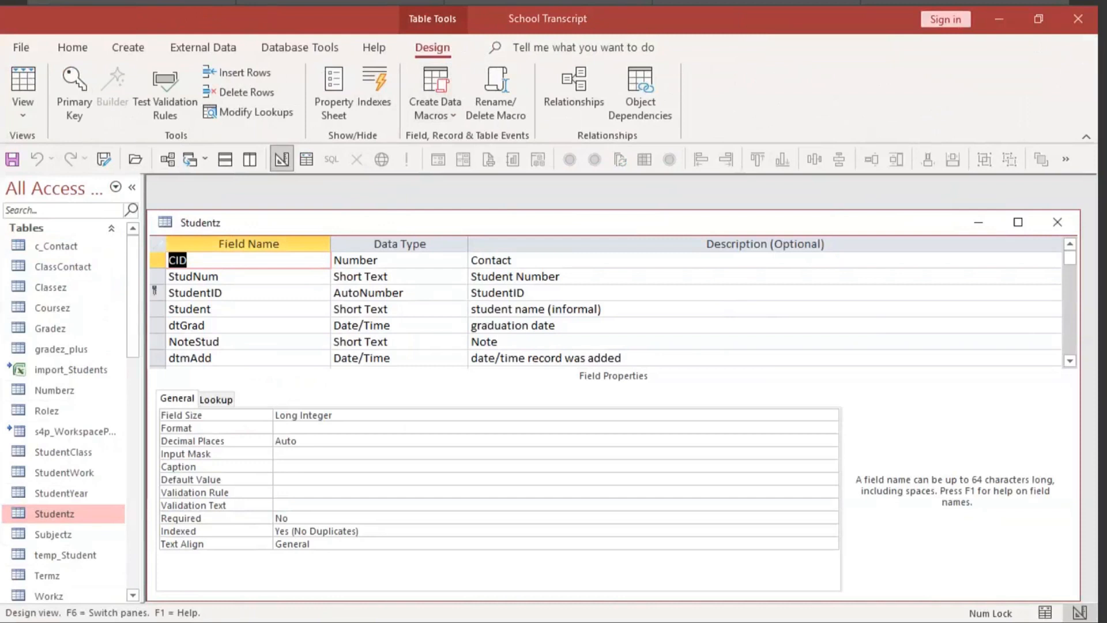
left_click(630, 293)
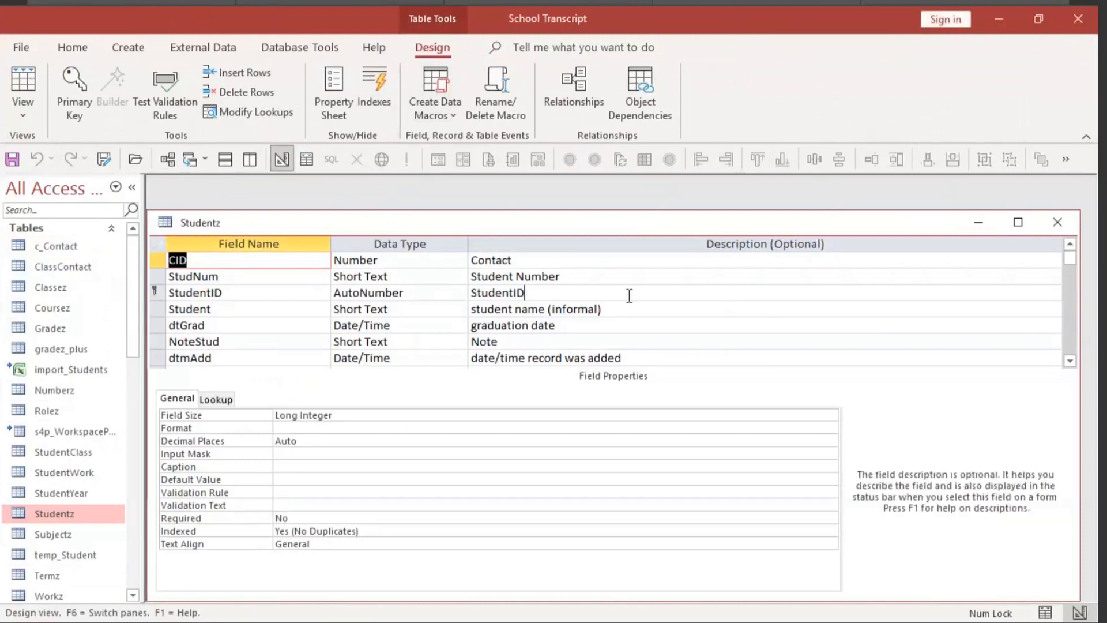
double_click(604, 220)
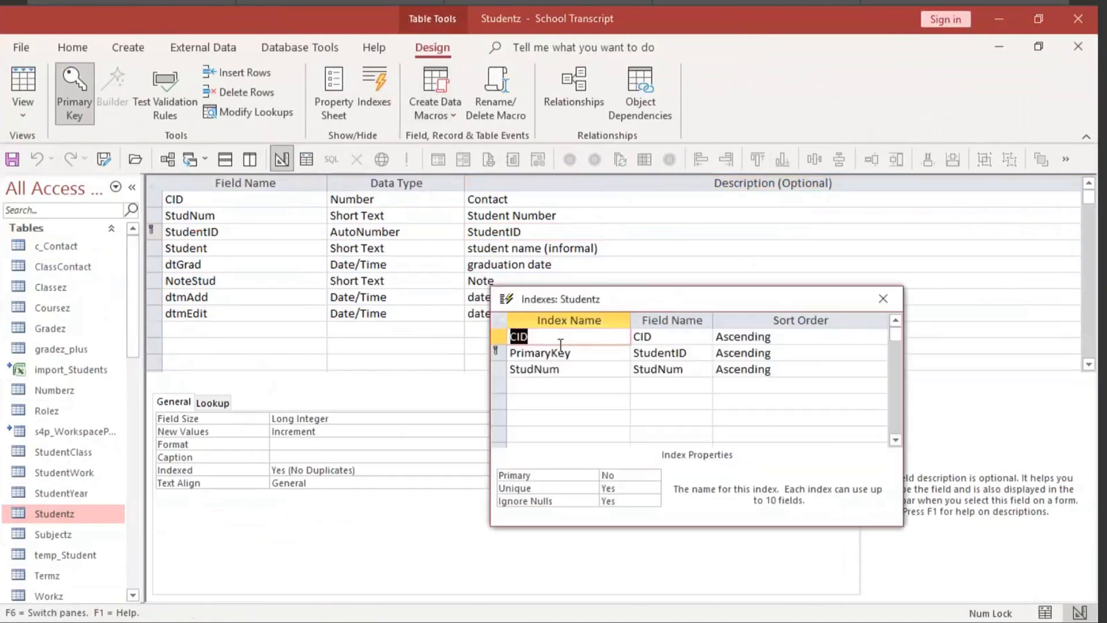
Step: Examine the Unique and Ignore Nulls properties of the StudNum index, then close the Studentz table
left_click(563, 369)
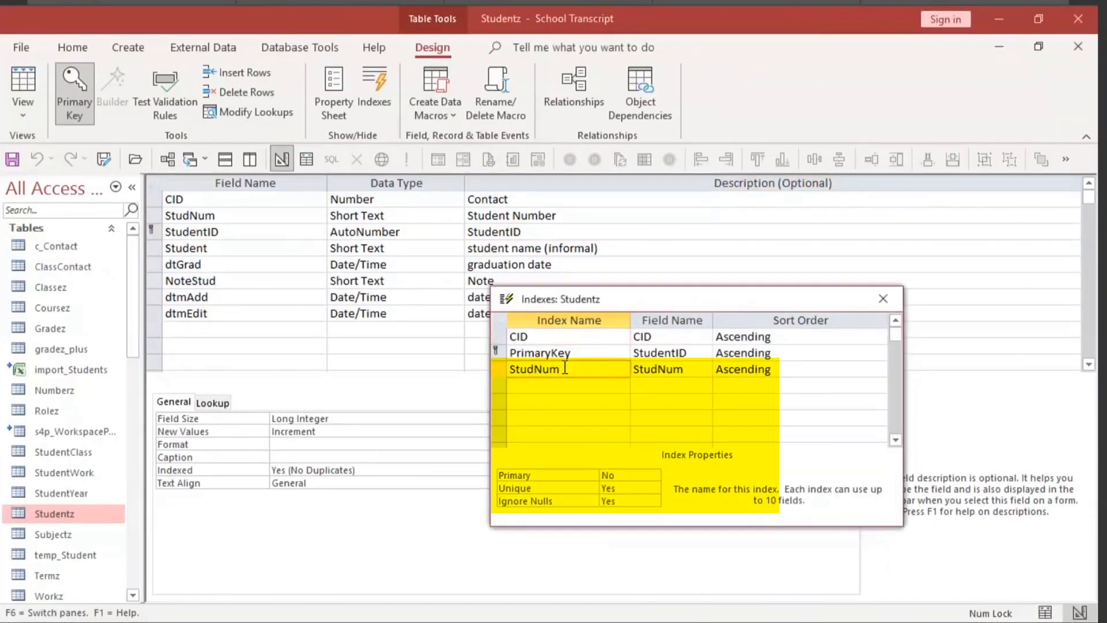
left_click(618, 488)
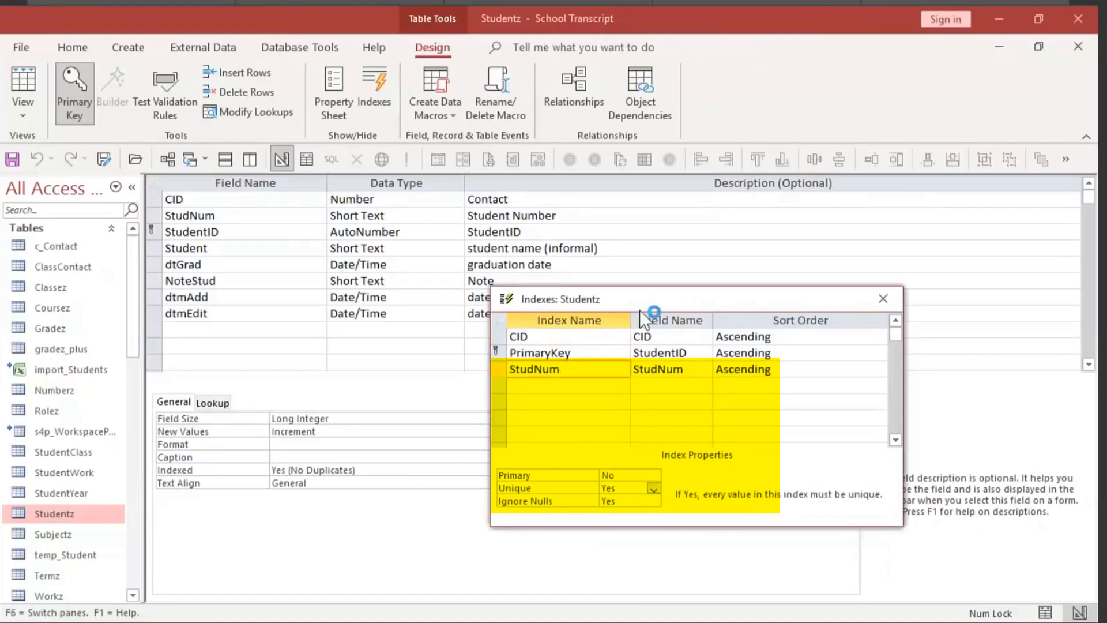
left_click_drag(645, 300, 726, 151)
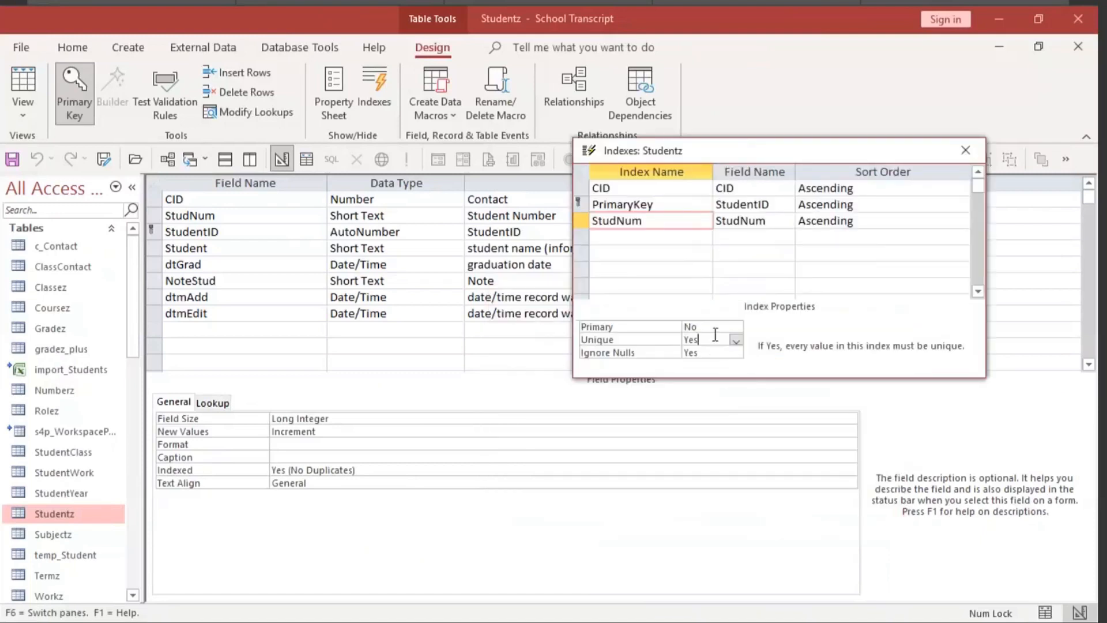
left_click(715, 351)
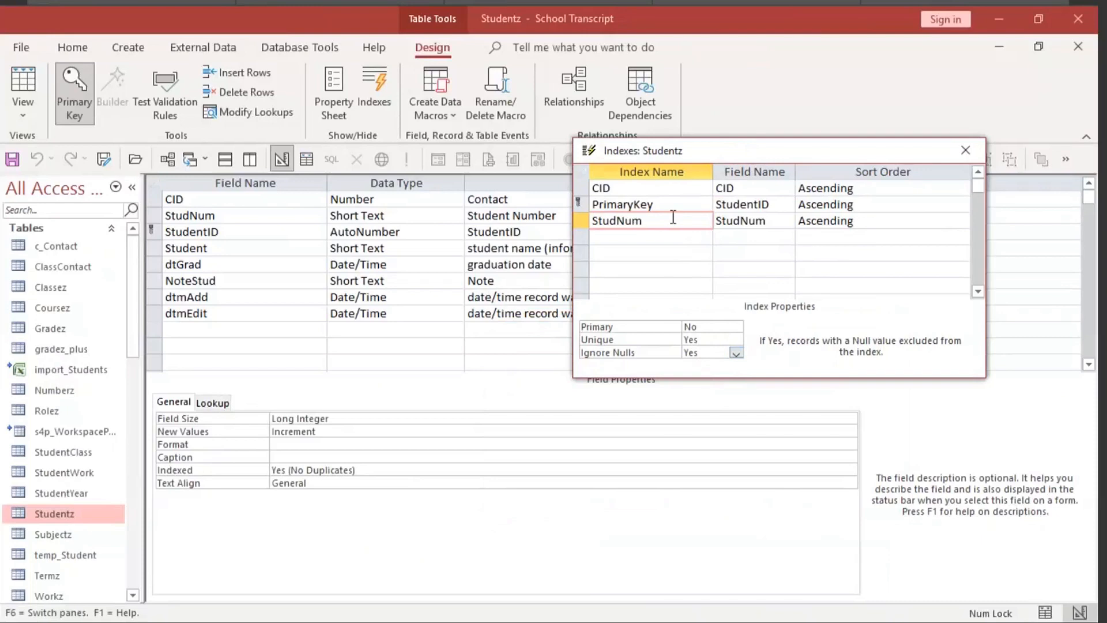
left_click(1077, 45)
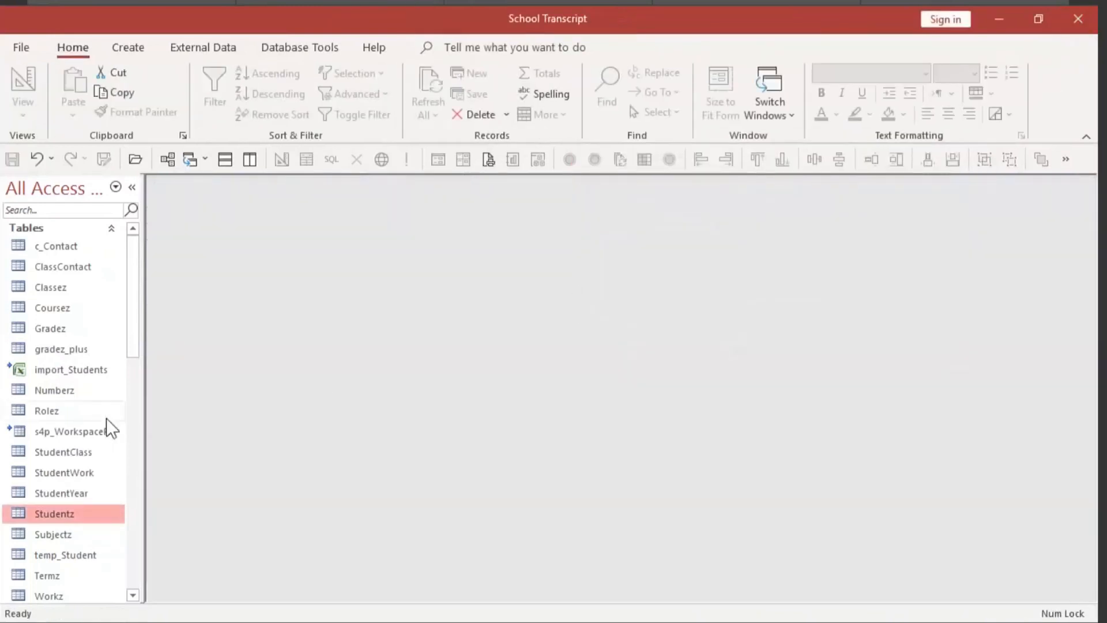
Step: Filter the database objects by "exa" and widen the object list until the full query names fit
left_click(64, 209)
type("ex")
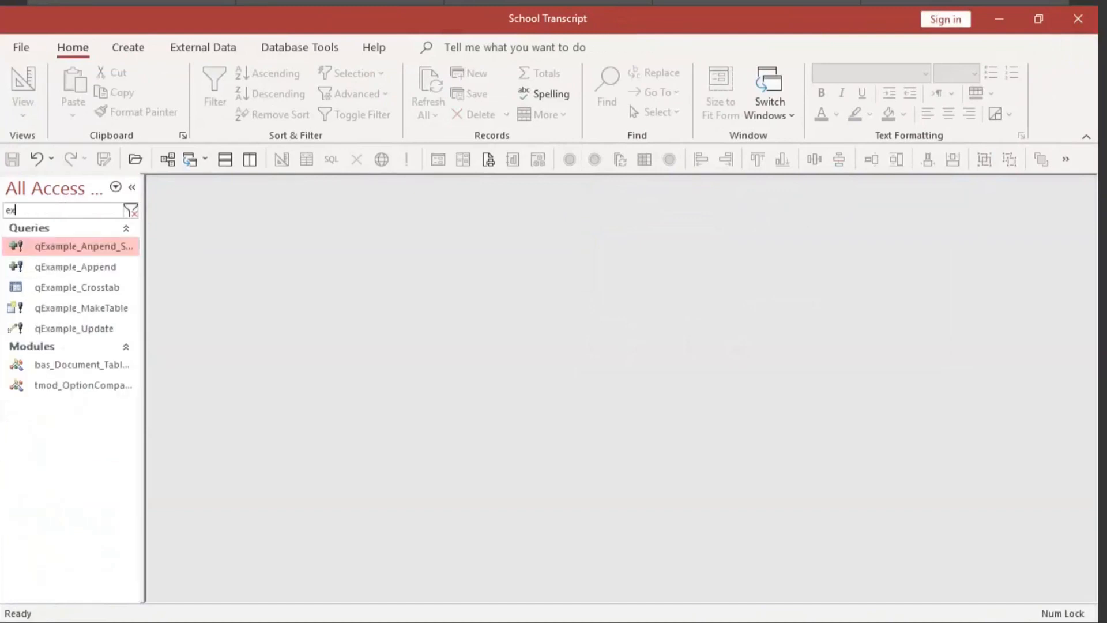
type("a")
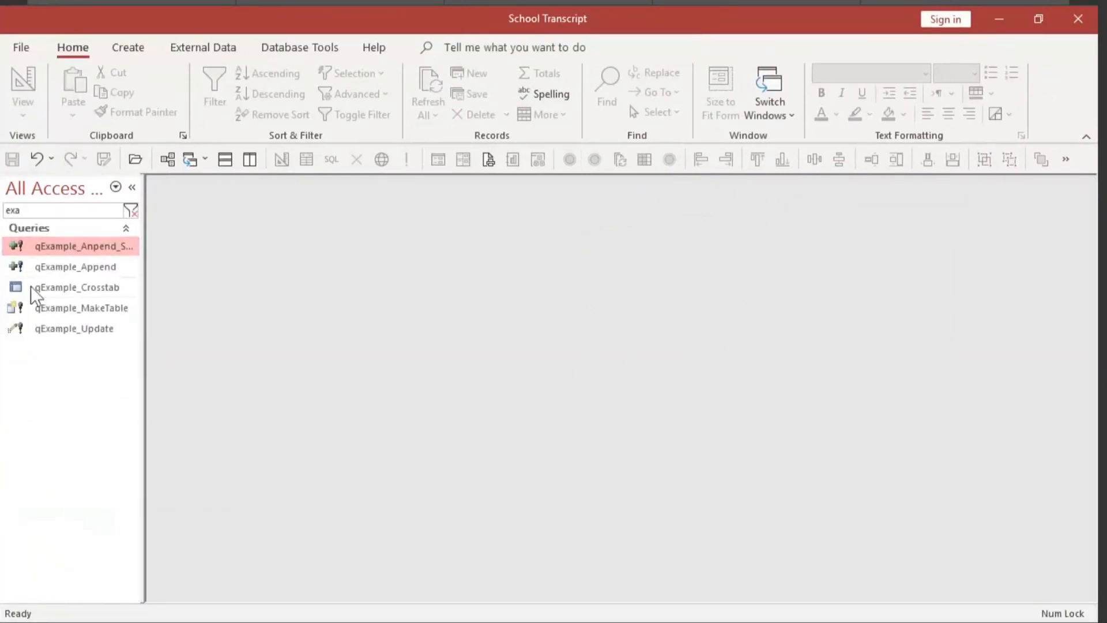
left_click(57, 266)
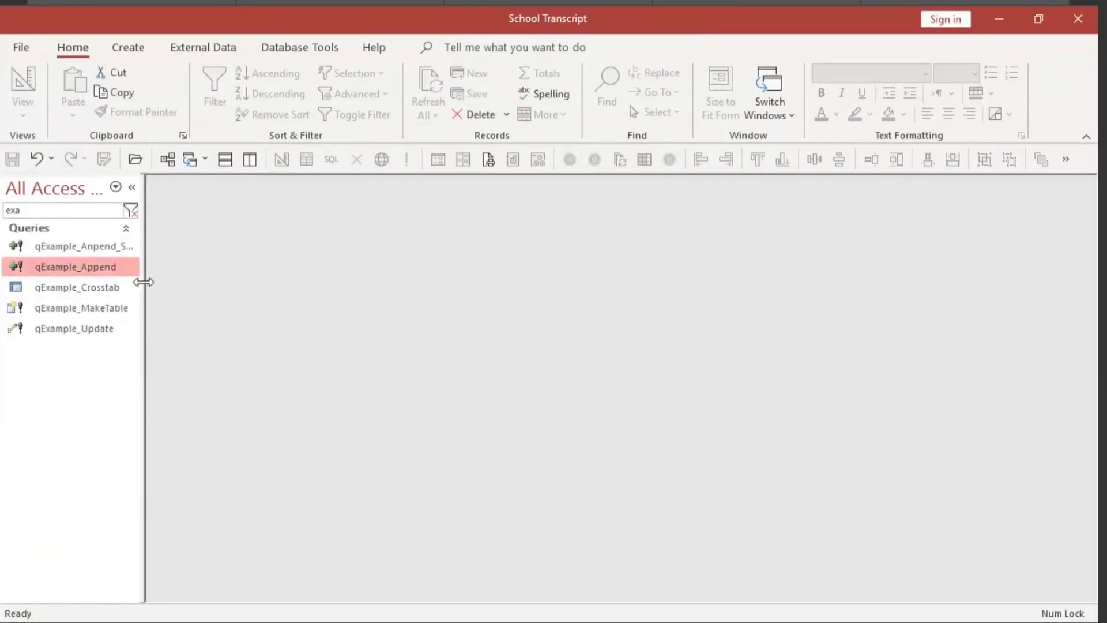
left_click_drag(142, 282, 194, 280)
Step: Try to run the saved append query qExample_Anpend_Student, then decline to run it despite the errors
double_click(115, 251)
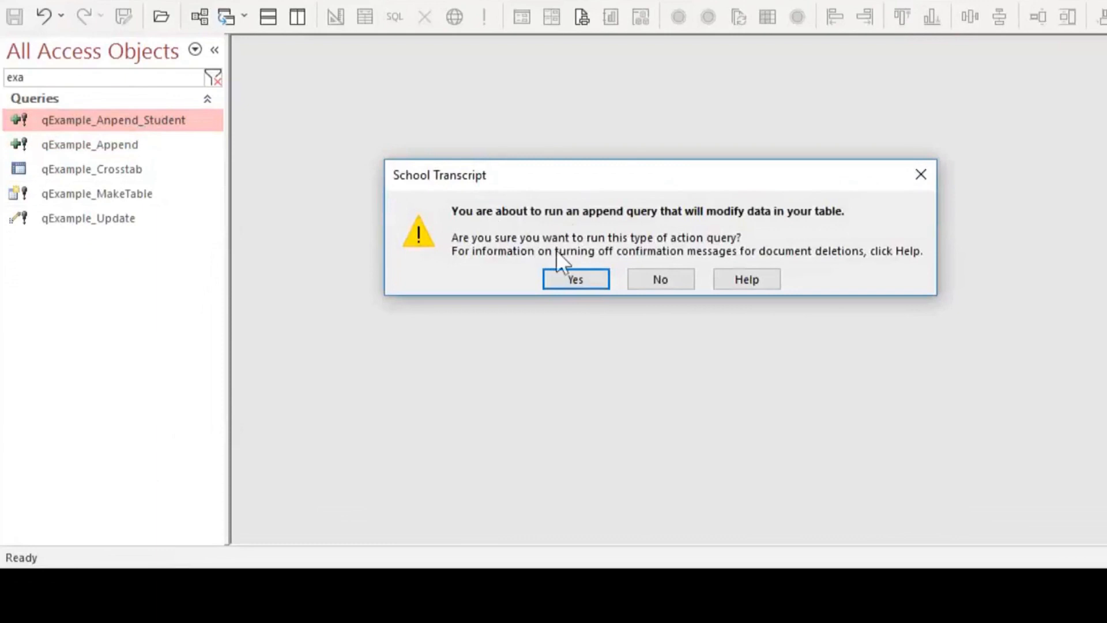
left_click(579, 280)
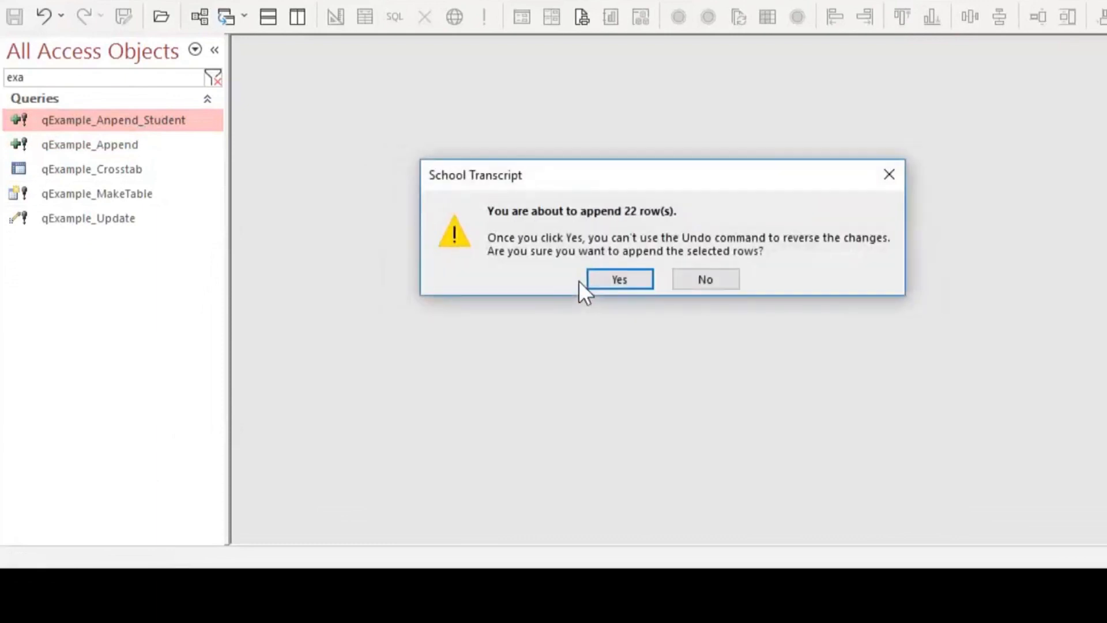
left_click(617, 280)
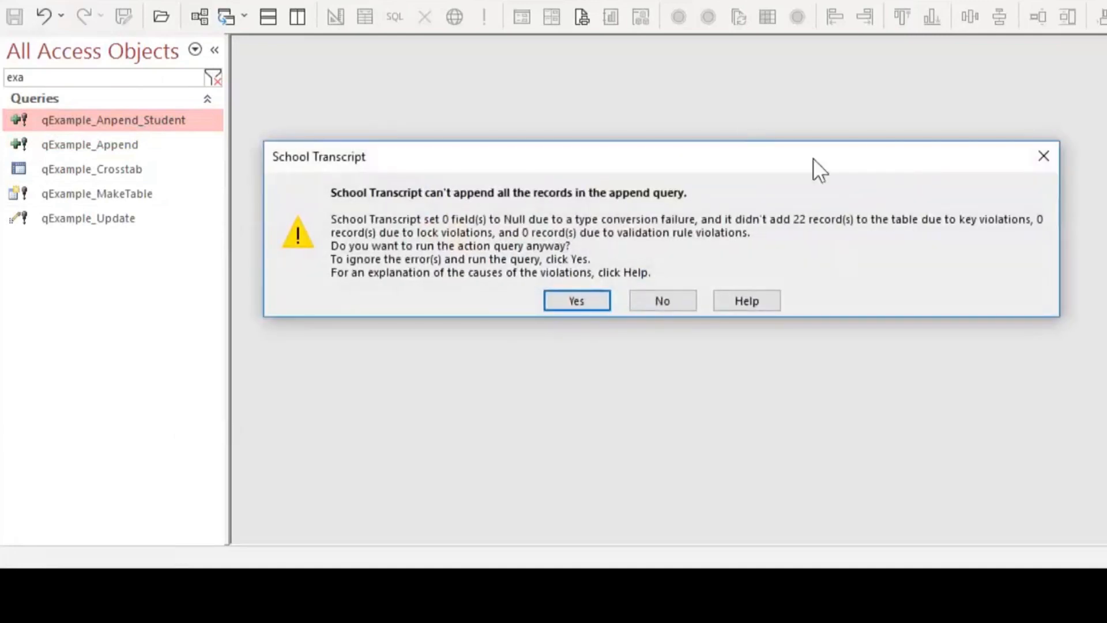
left_click_drag(686, 157, 698, 80)
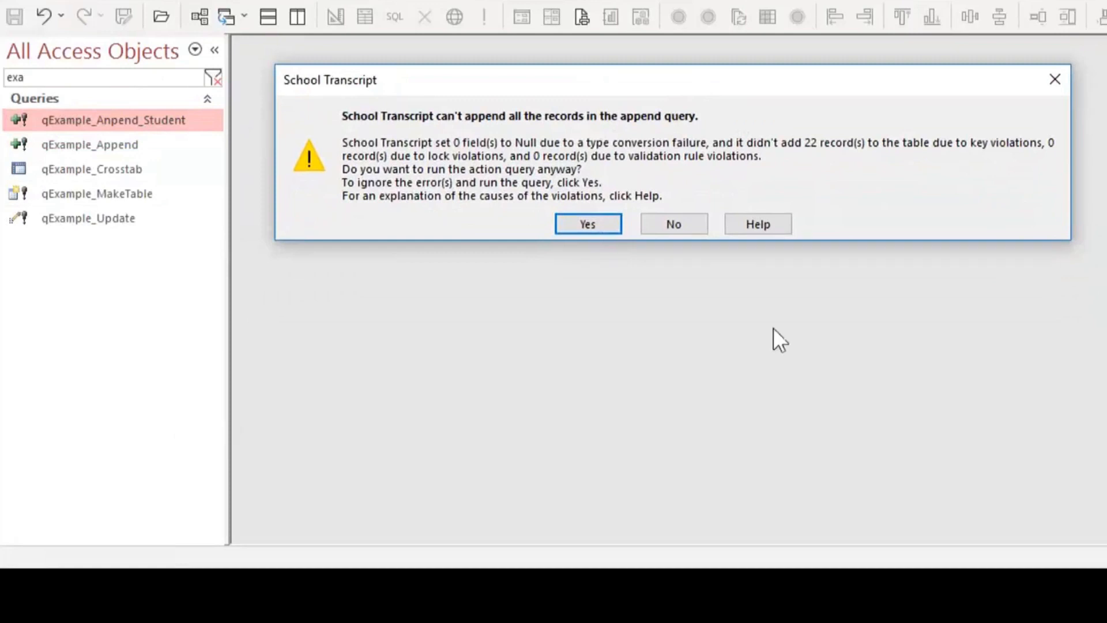
left_click(673, 233)
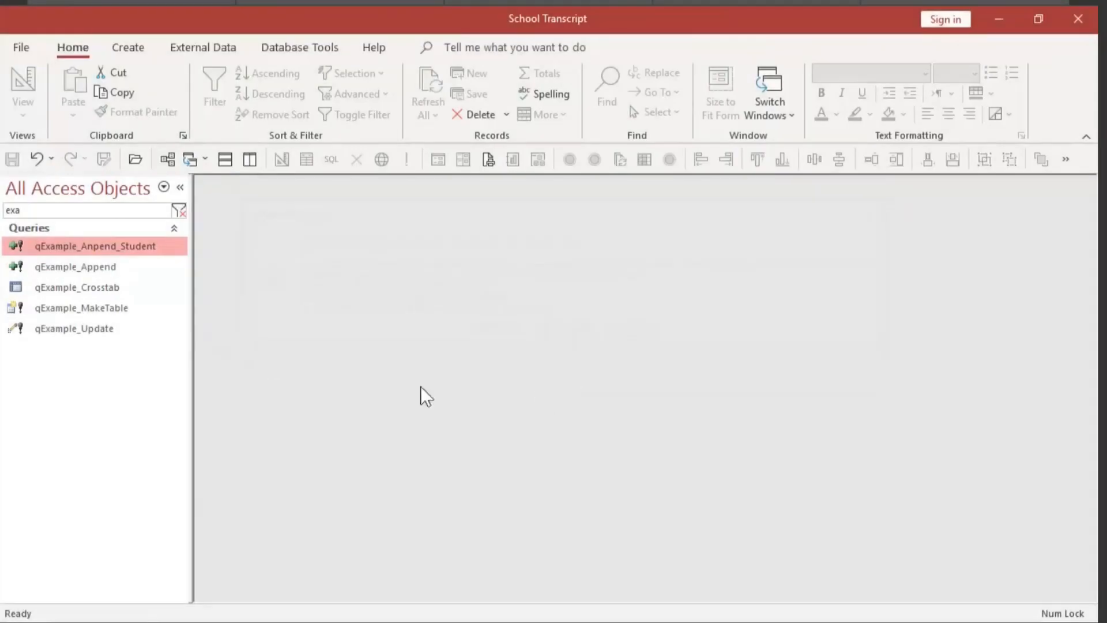
Step: Run the saved append query qExample_Append and confirm appending its rows
left_click(84, 262)
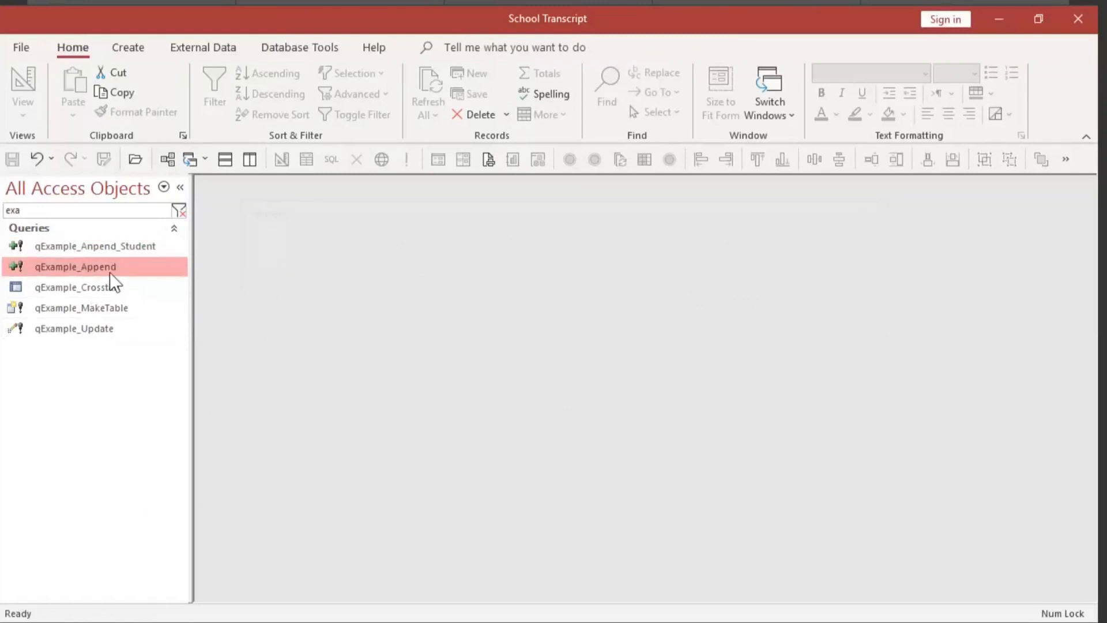
double_click(115, 271)
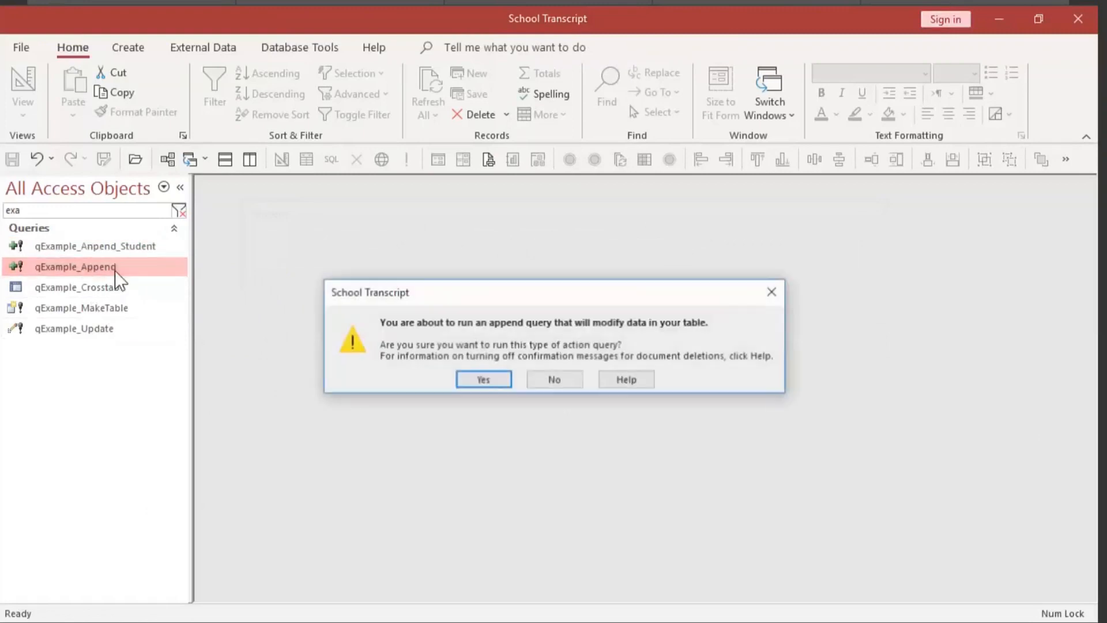
left_click(478, 386)
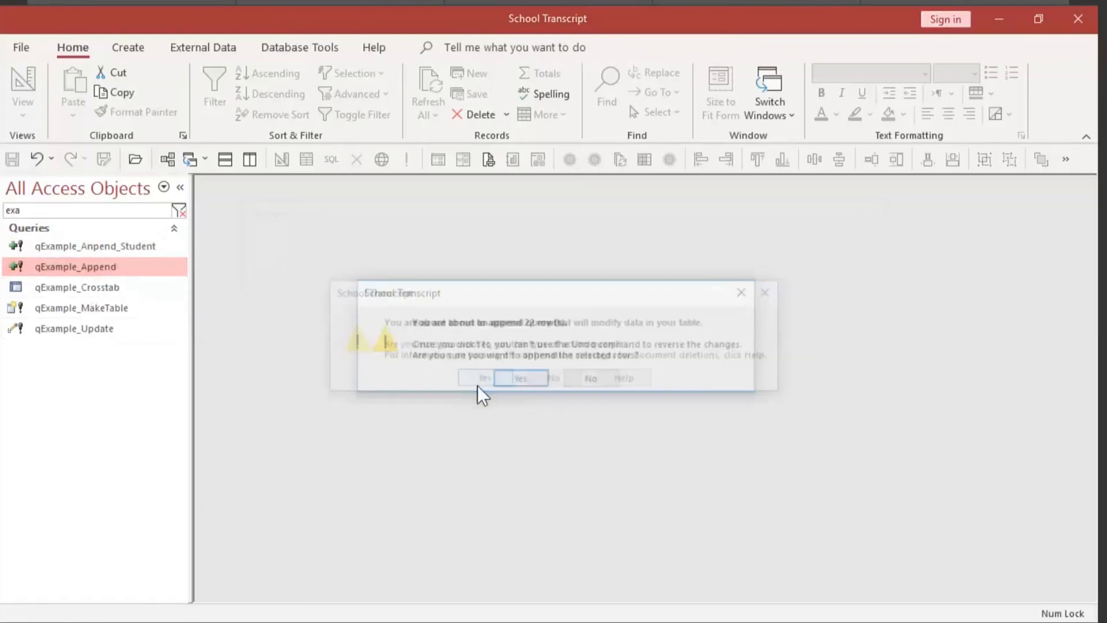
left_click(511, 378)
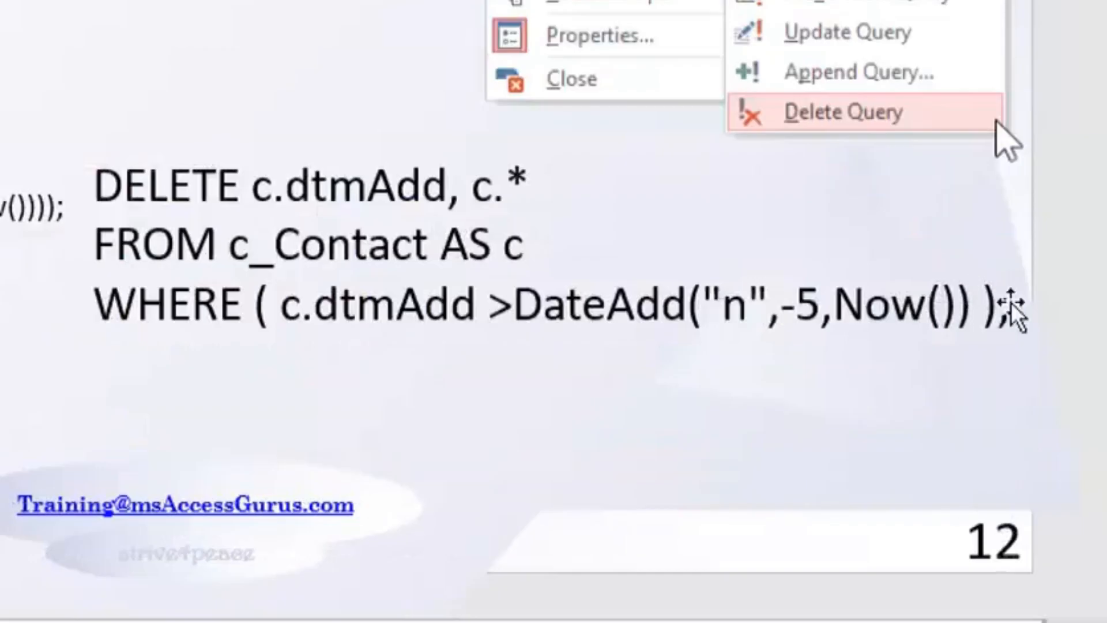
Step: Copy the DELETE statement from presentation slide 12 that removes c_Contact records with dtmAdd within the last 5 minutes
left_click_drag(1002, 305, 138, 226)
left_click_drag(111, 191, 104, 180)
key("ctrl+c")
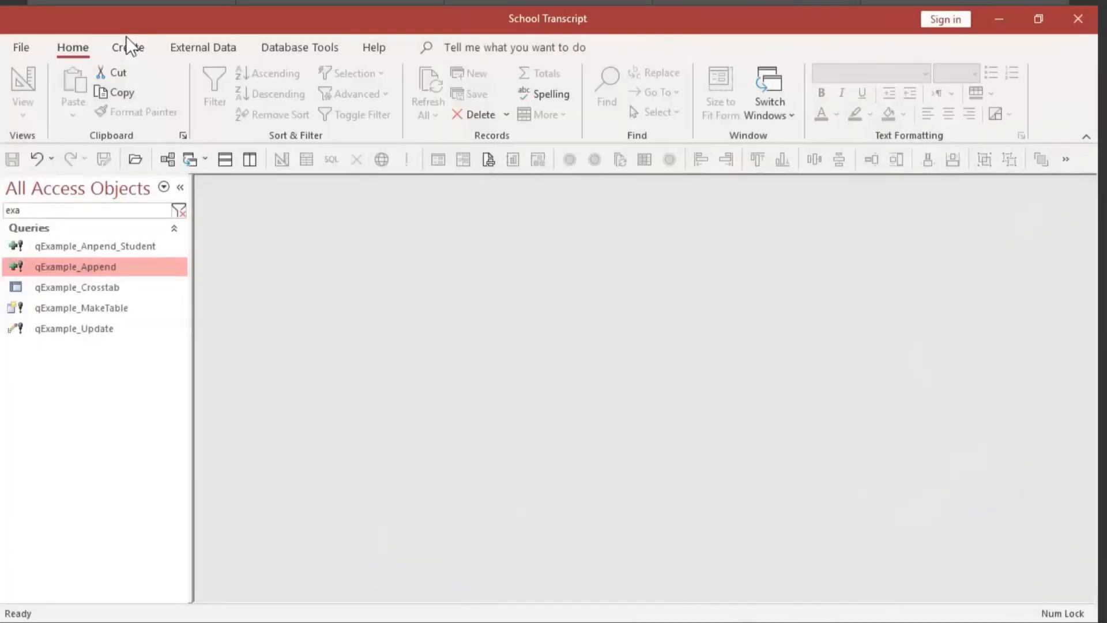
Step: Create a new query in SQL view and replace its default text with the copied DELETE statement for recent c_Contact records
left_click(127, 48)
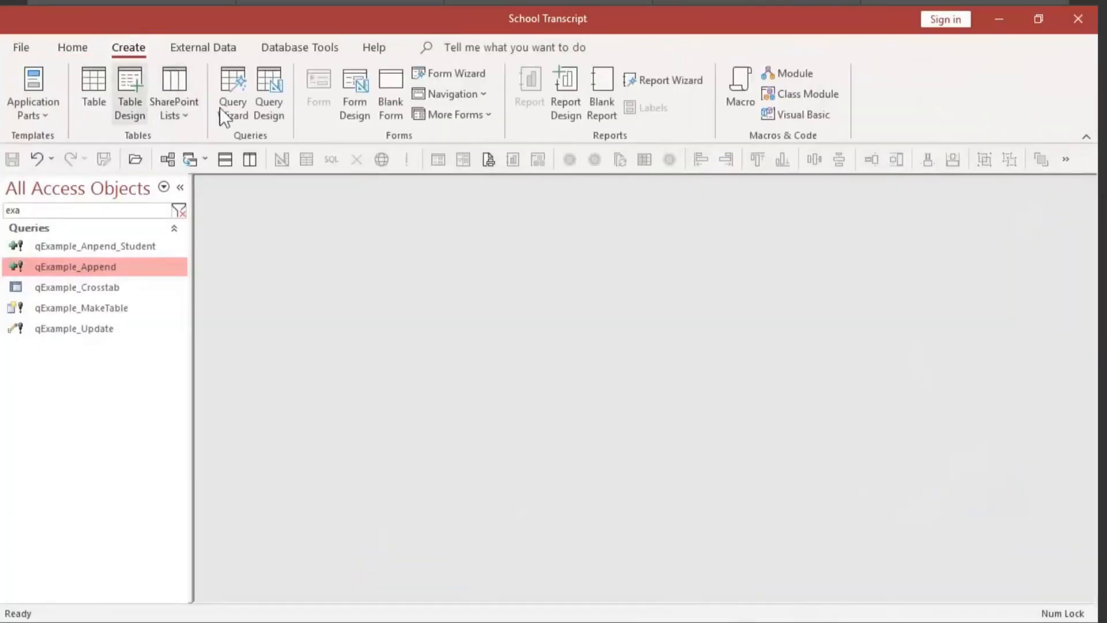
left_click(268, 105)
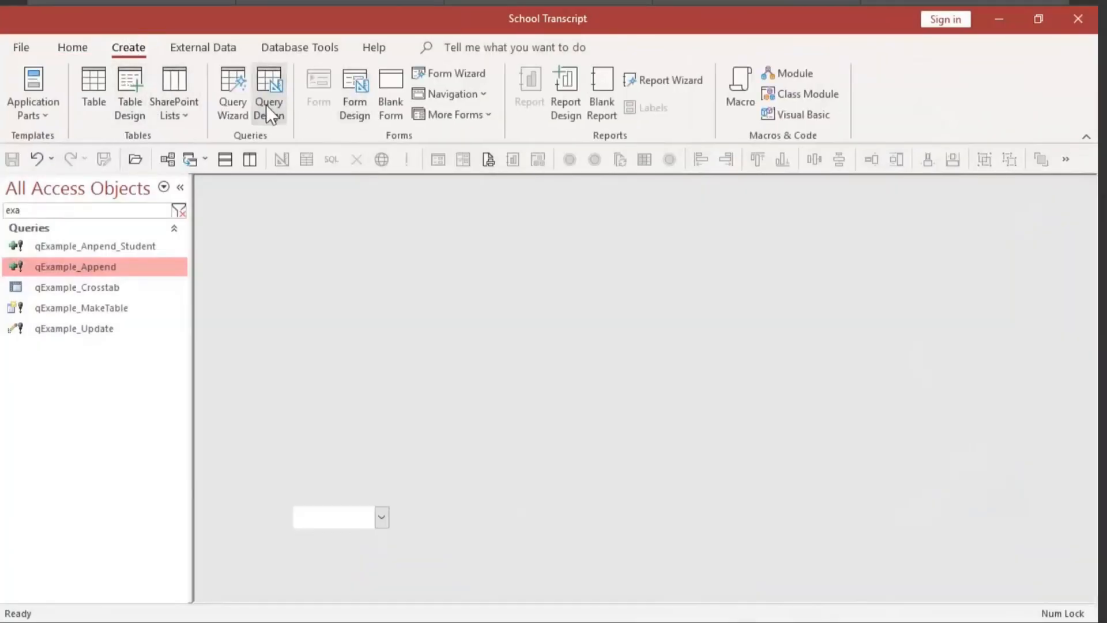
right_click(395, 278)
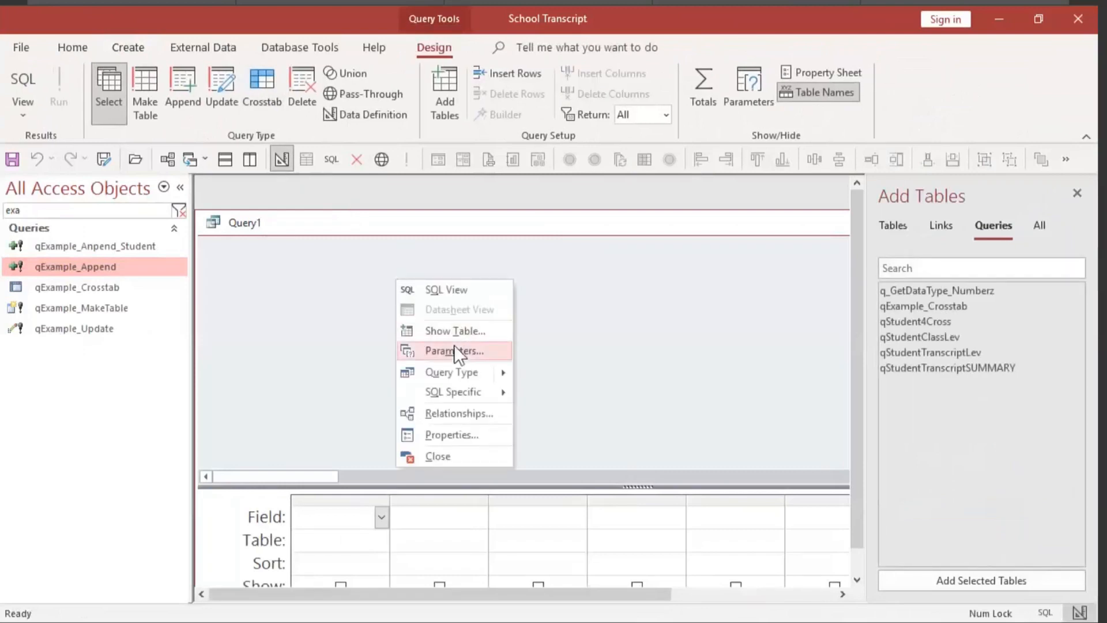
left_click(455, 294)
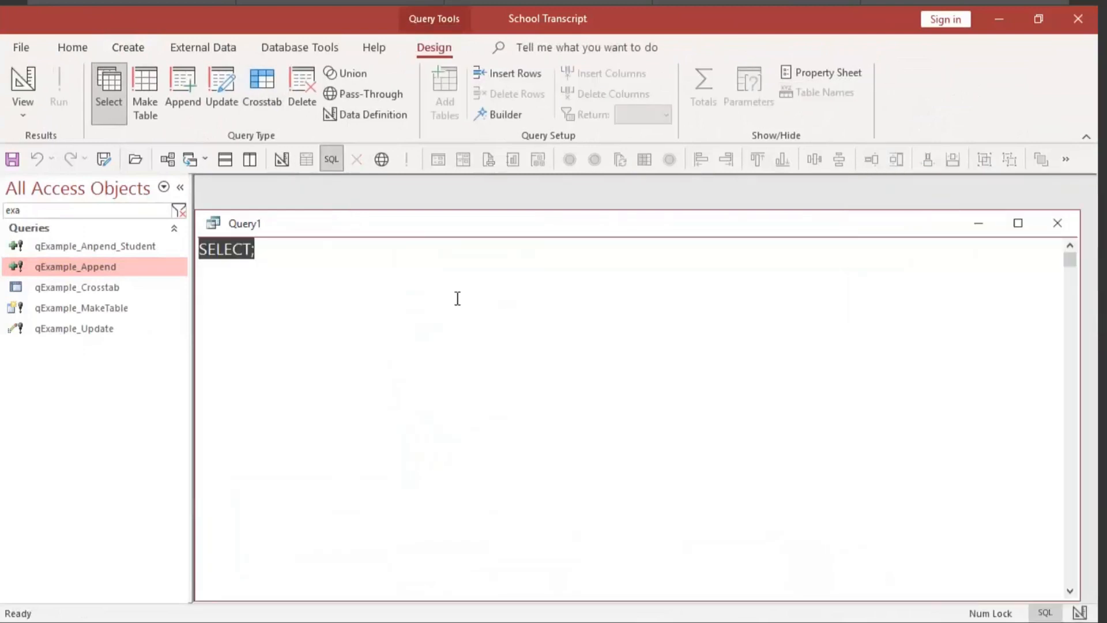
key("ctrl+v")
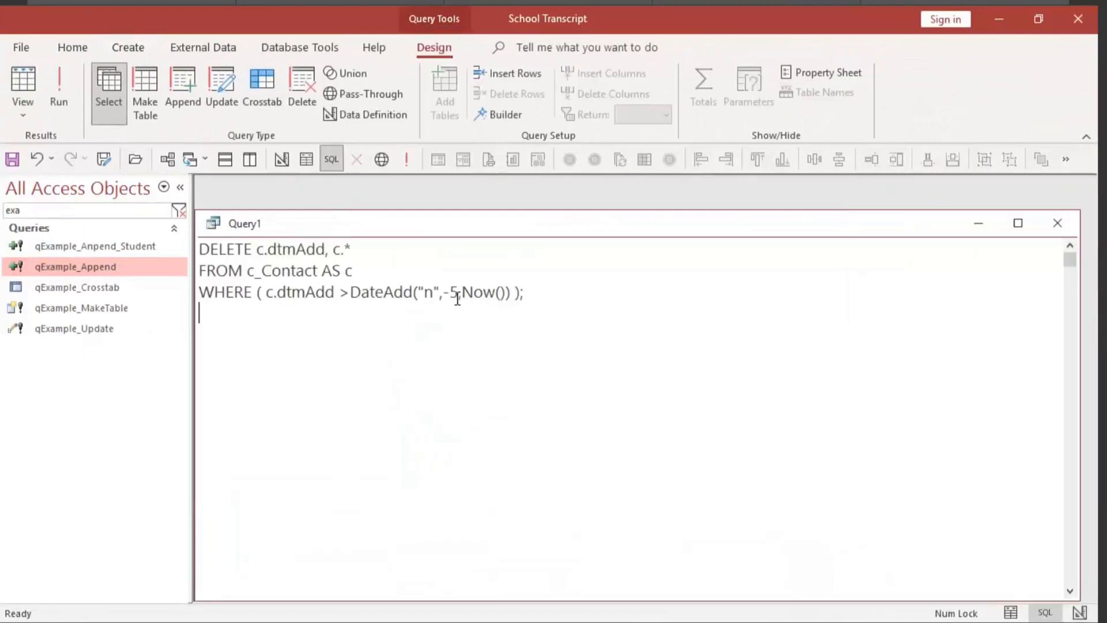
Step: Show the delete query's design grid maximized without the Add Tables pane, with the dtmAdd column fitted to its criteria
left_click(283, 160)
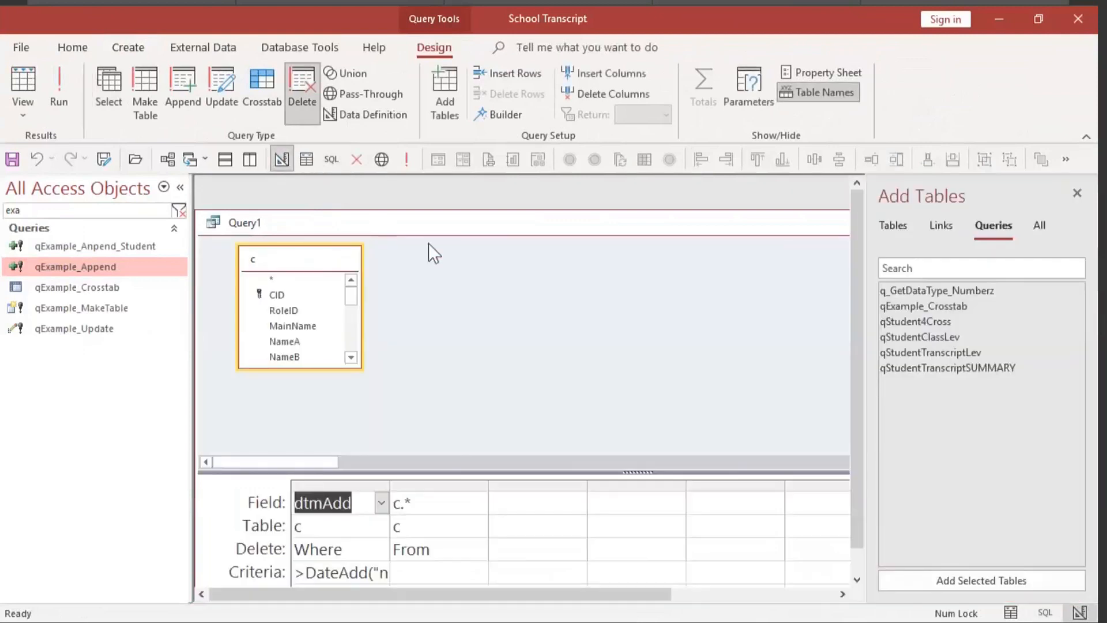
double_click(390, 489)
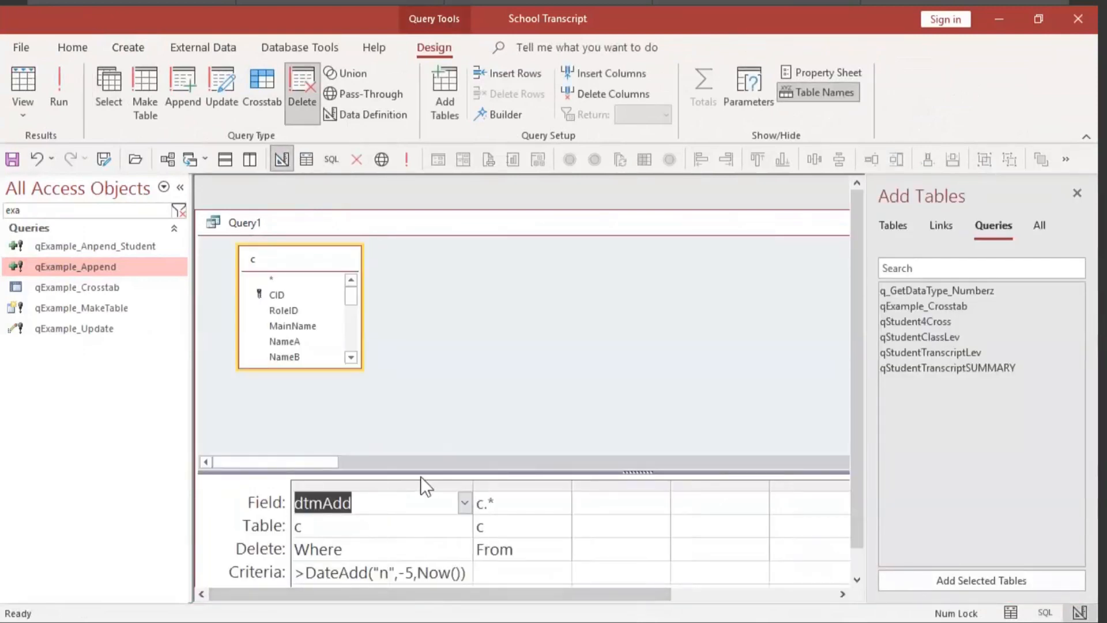
double_click(422, 223)
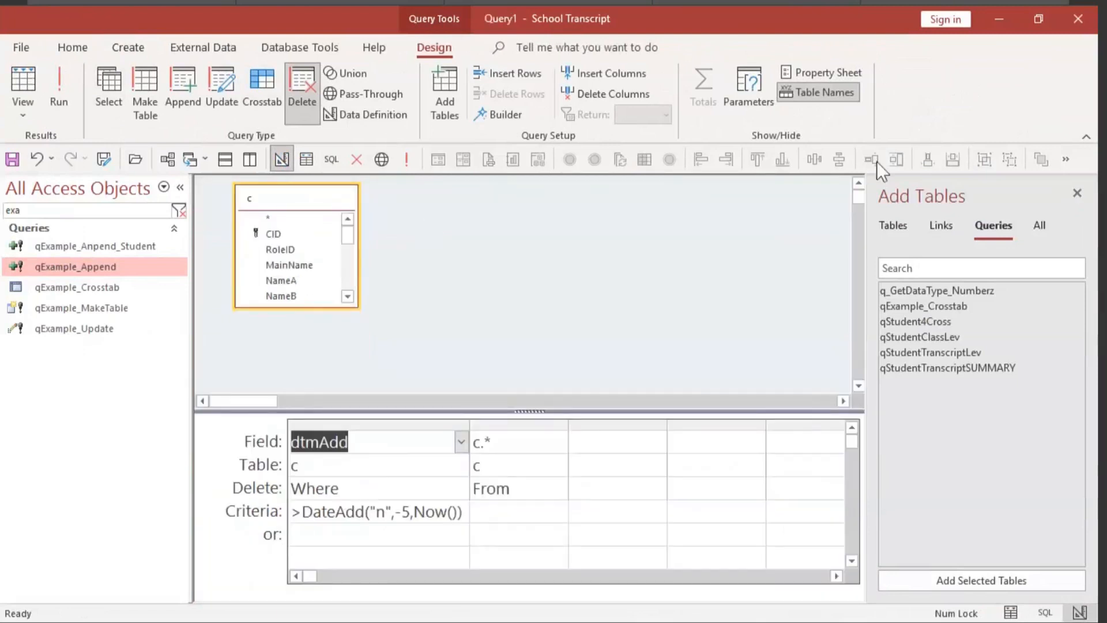
left_click(1076, 193)
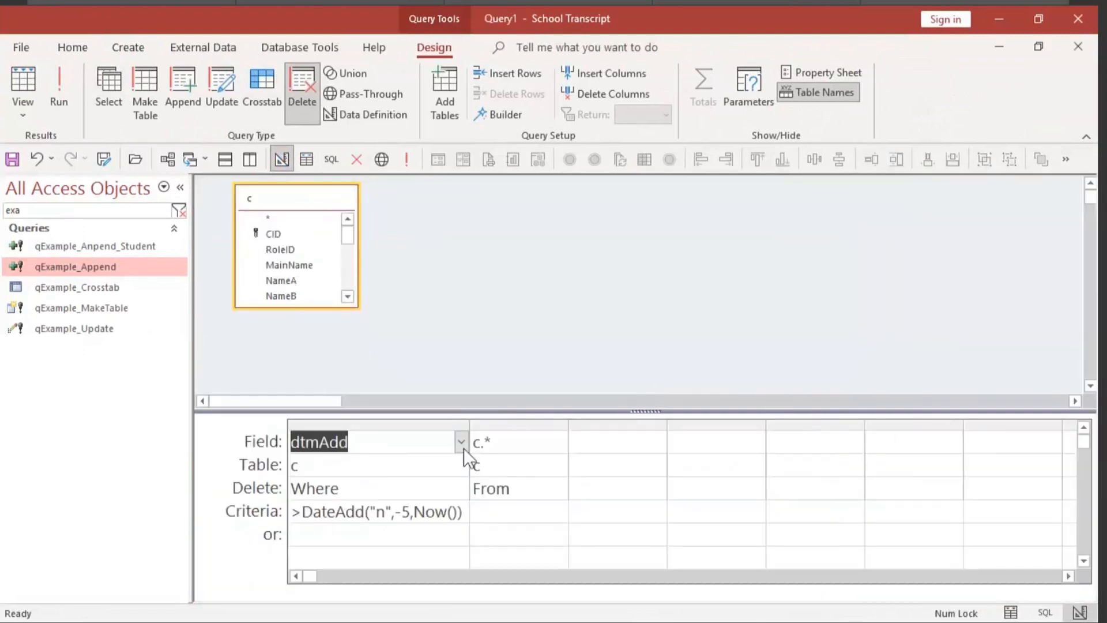
Step: Preview the c_Contact rows the delete query would remove as a datasheet, then return to its design
left_click(20, 77)
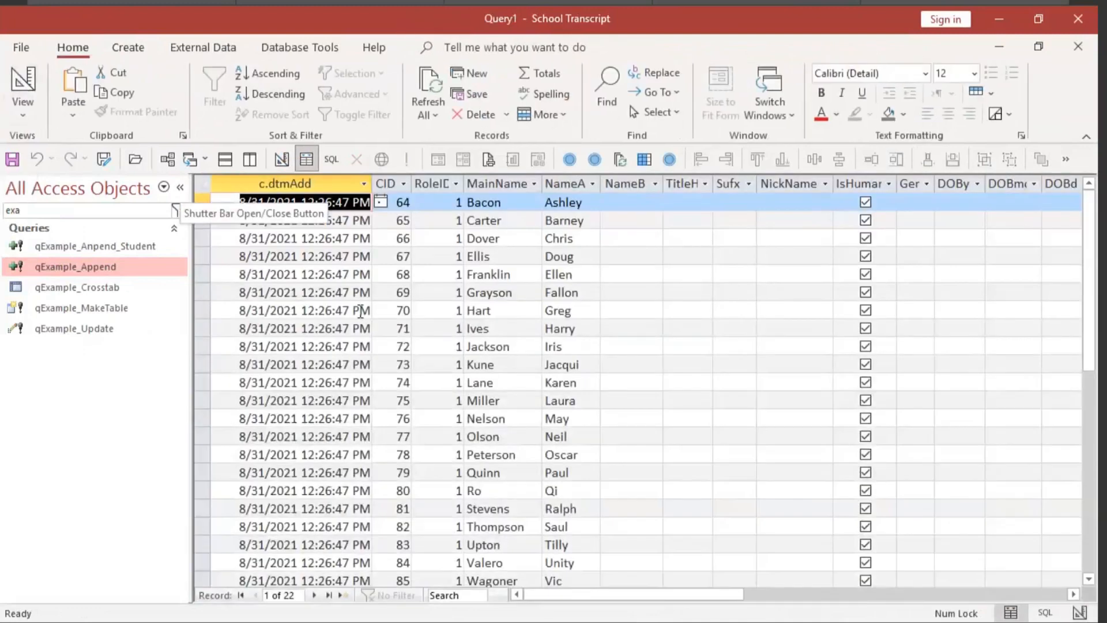
scroll(361, 312, "down", 4)
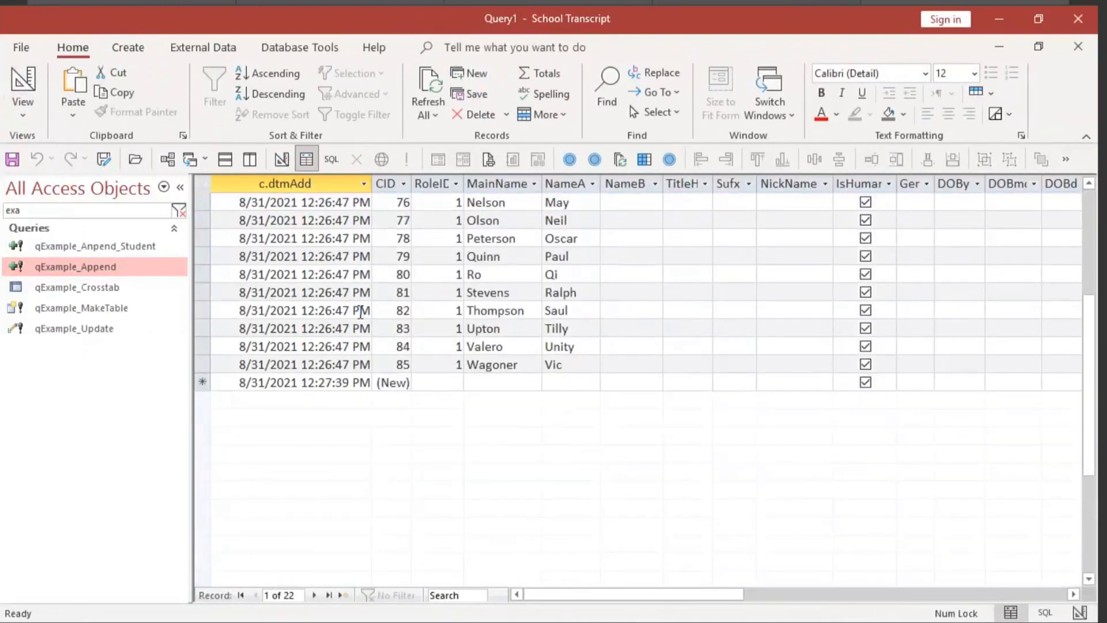
scroll(360, 312, "up", 4)
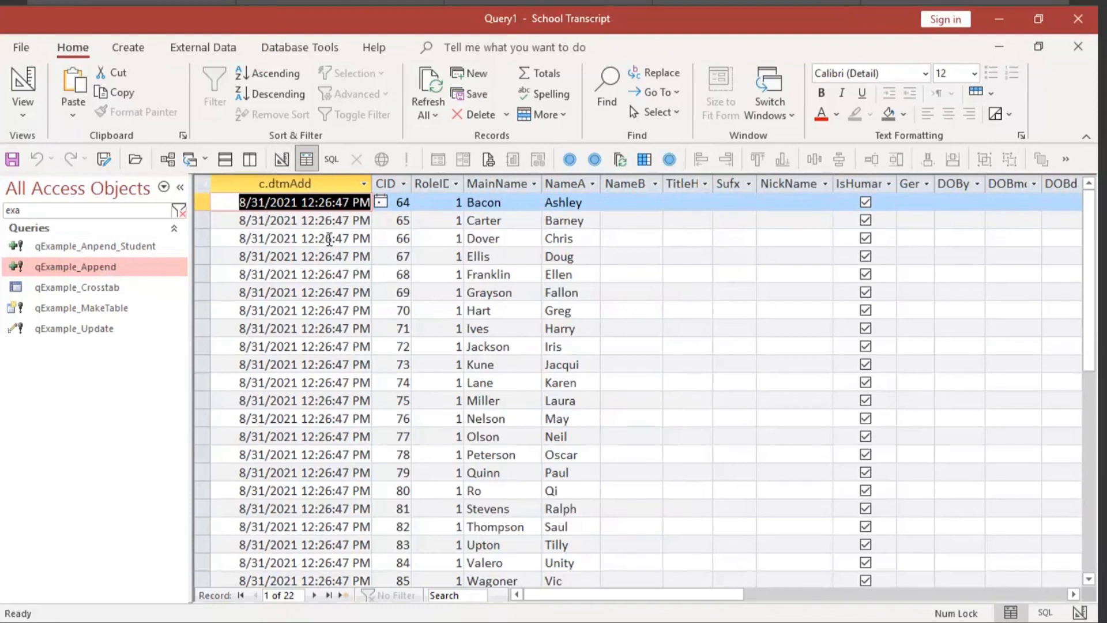
left_click(321, 224)
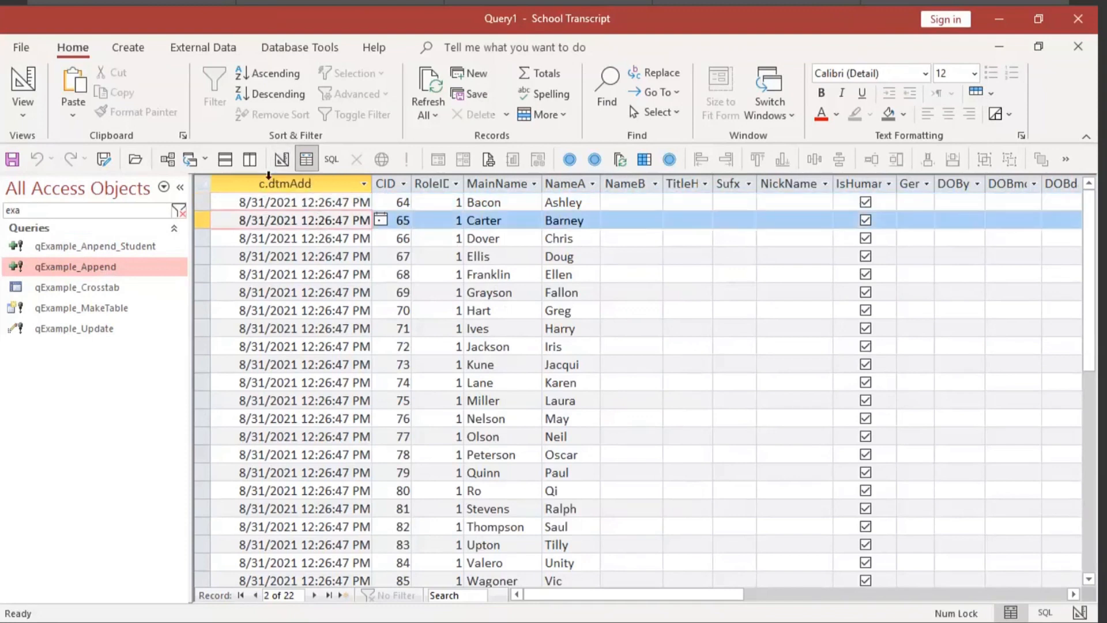
left_click(280, 159)
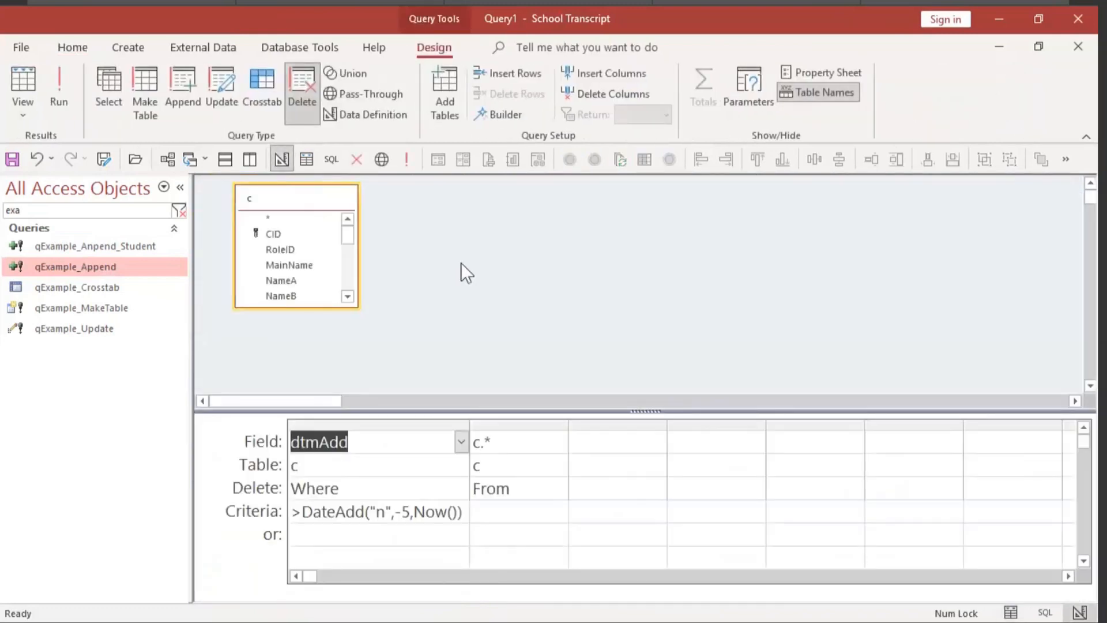
Step: Run the delete query, confirm deleting the recently added c_Contact rows, and close the query without saving it
left_click(409, 160)
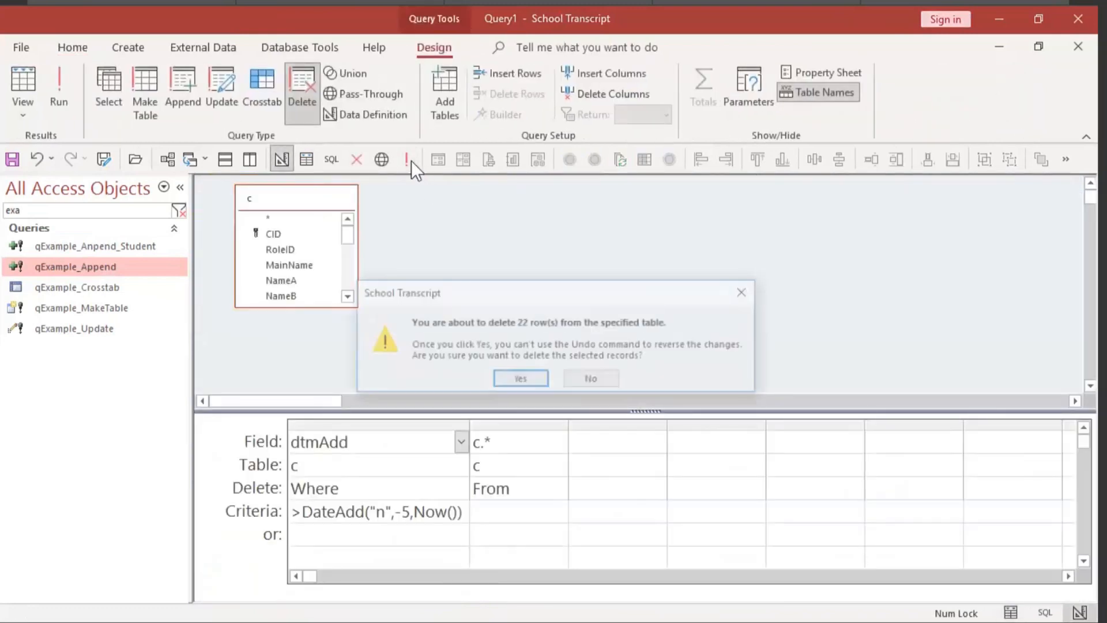
left_click(521, 380)
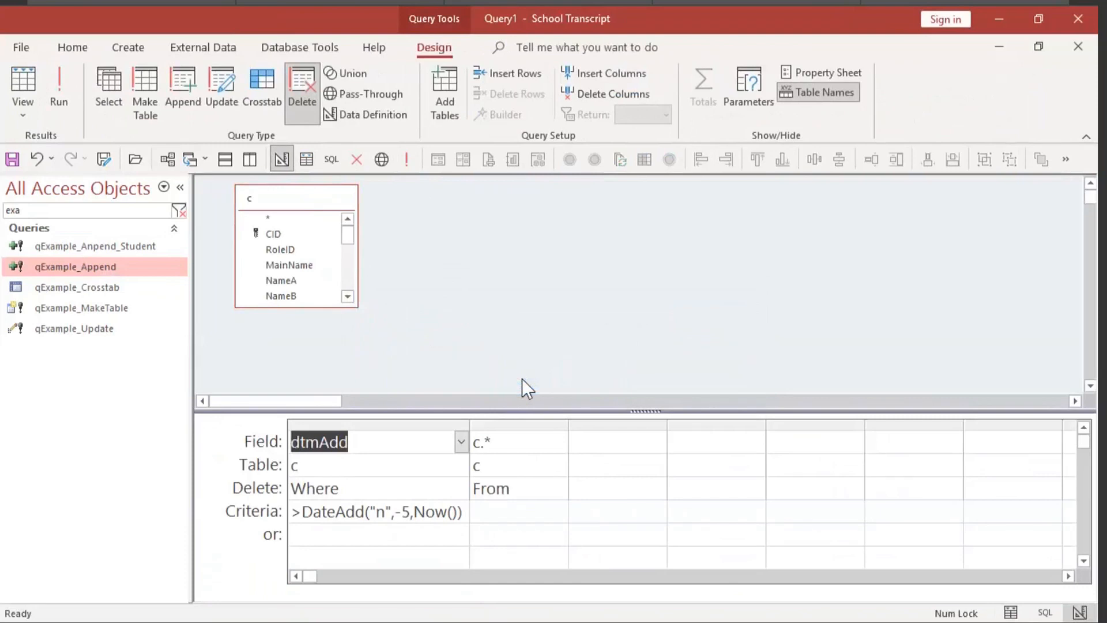
left_click(1078, 46)
left_click(560, 374)
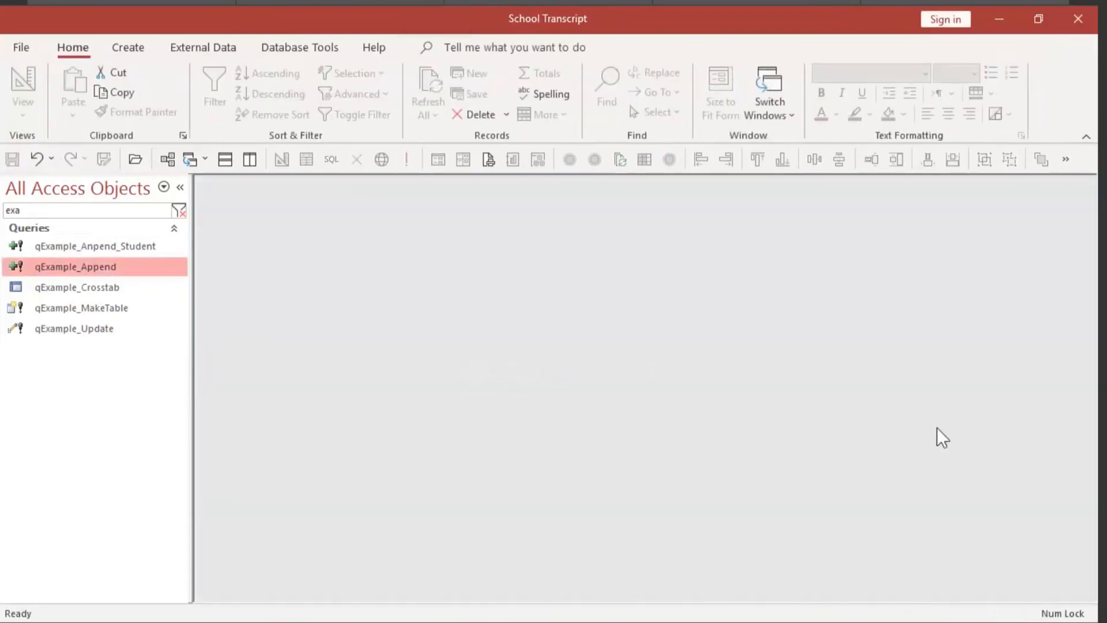
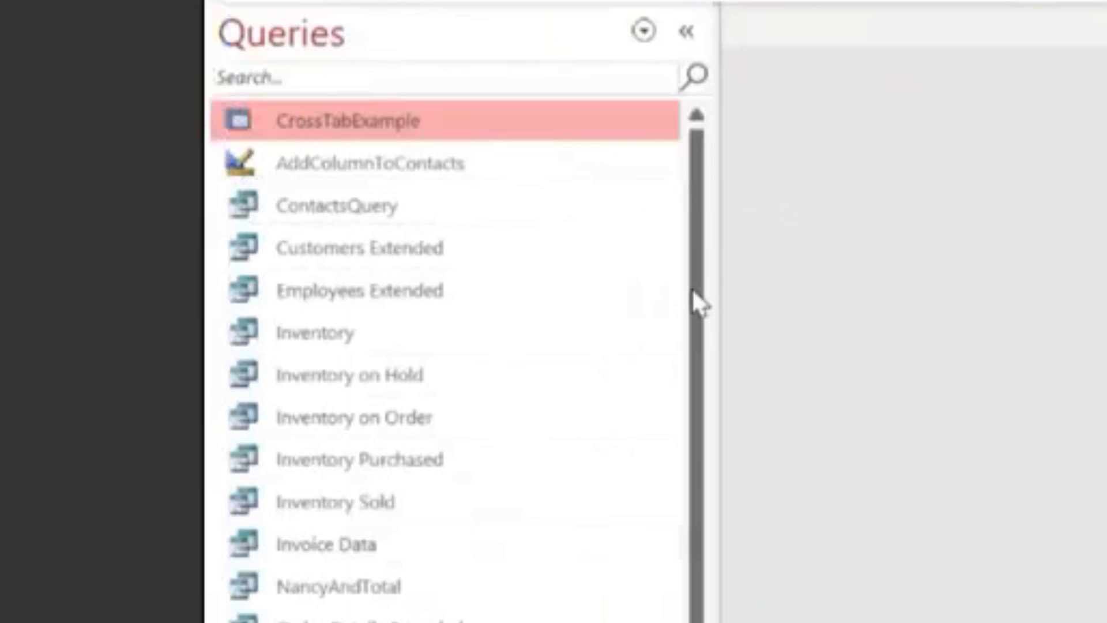
Step: Look through the Northwind database's query list down to its end and select the Product Transactions query
left_click_drag(693, 289, 728, 559)
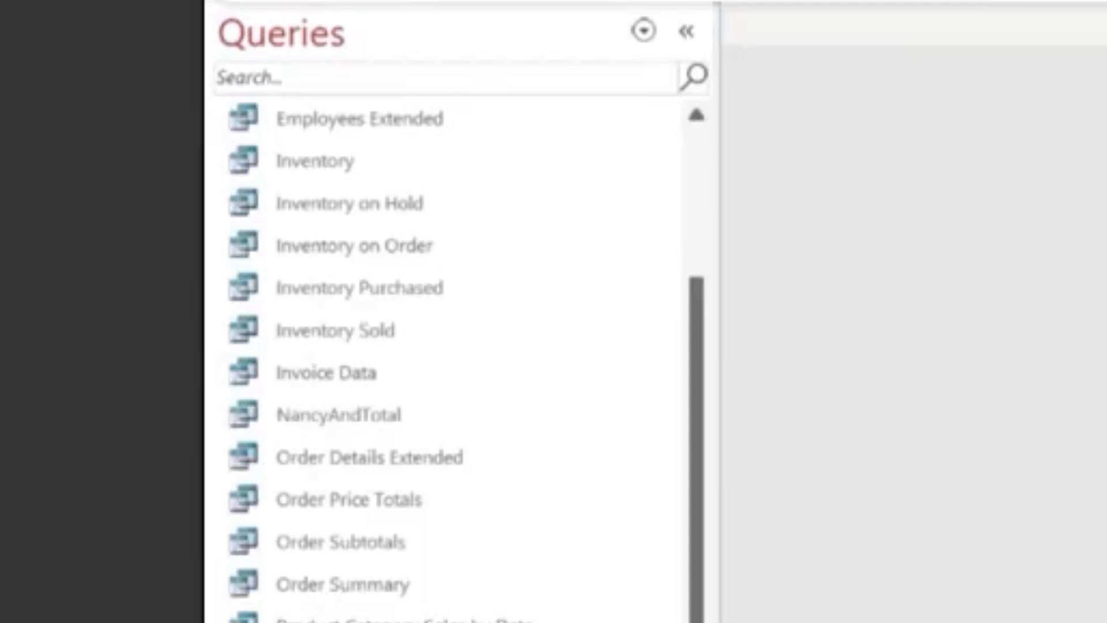
scroll(261, 315, "down", 8)
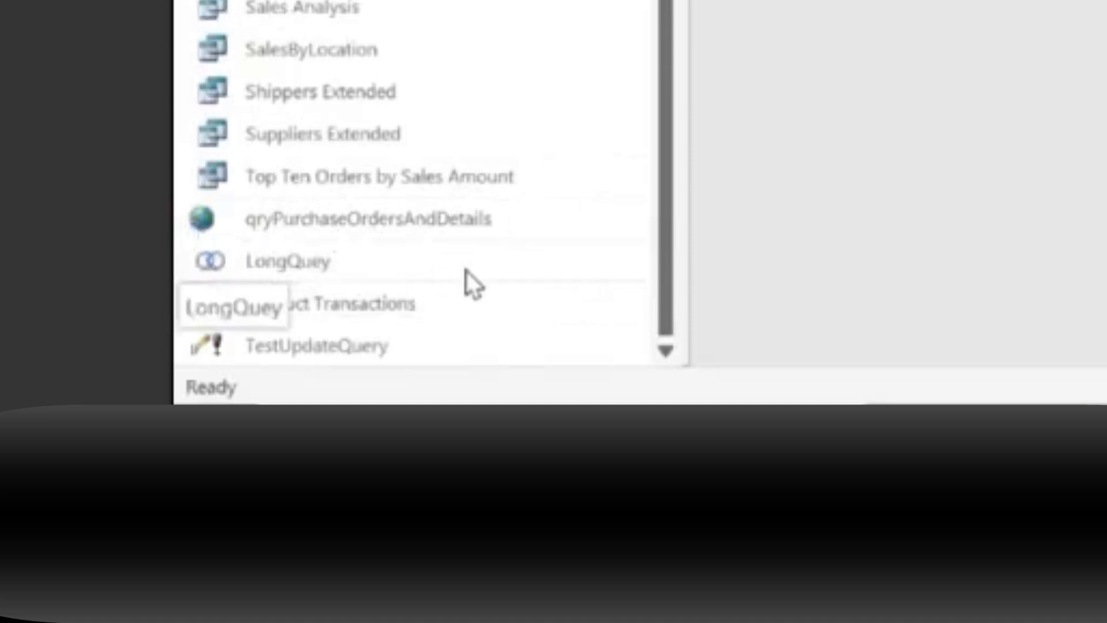
left_click(404, 312)
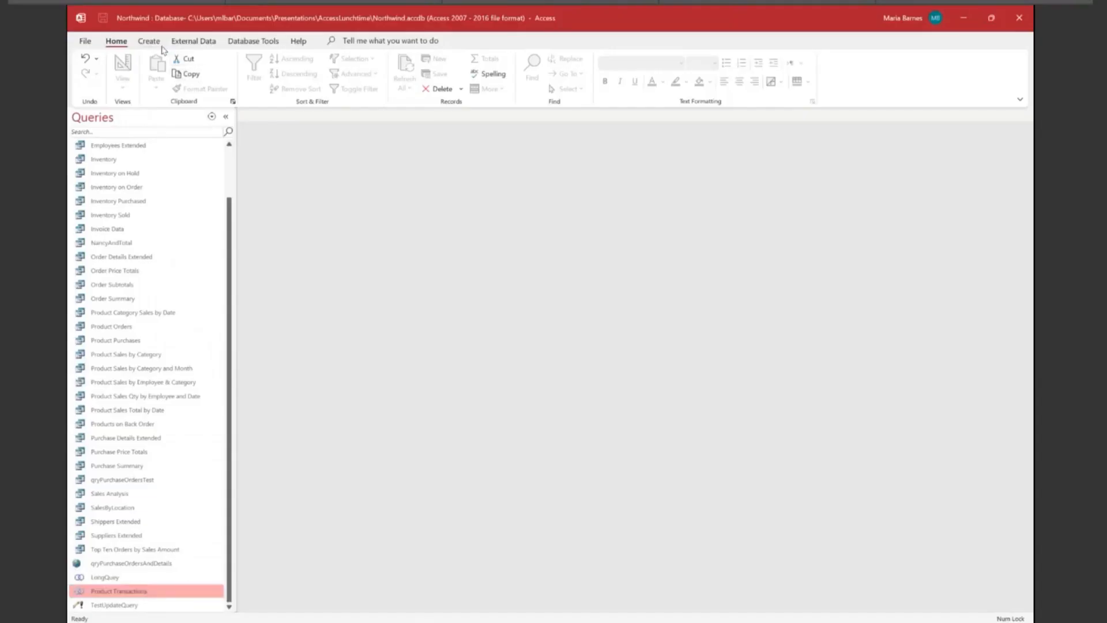
Step: Create a new query in the Northwind database and set its type to Union
left_click(153, 41)
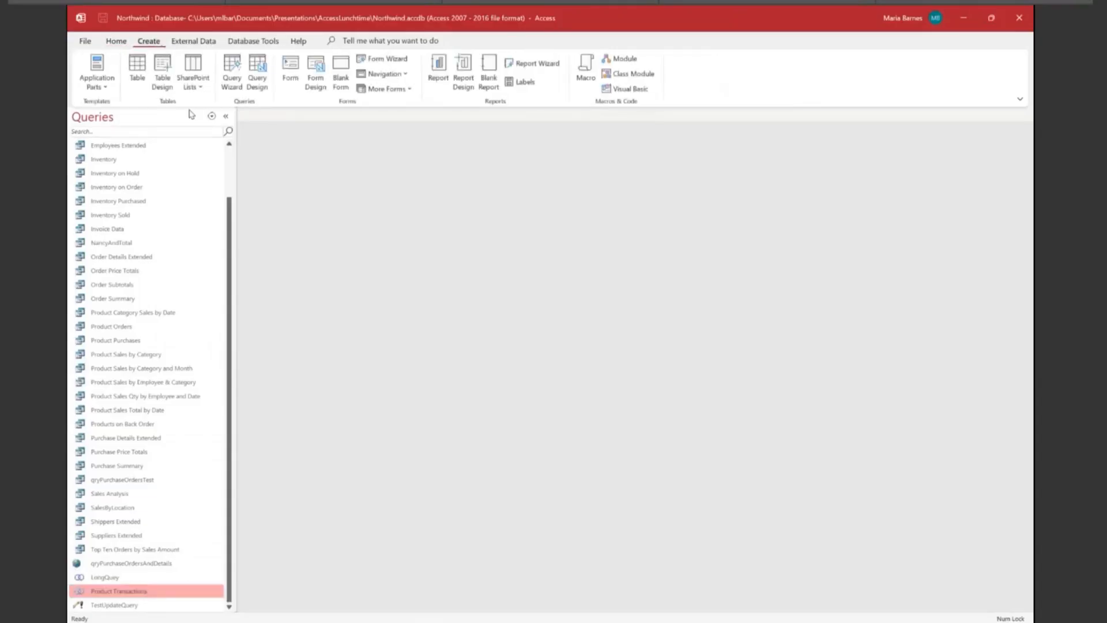
left_click(258, 68)
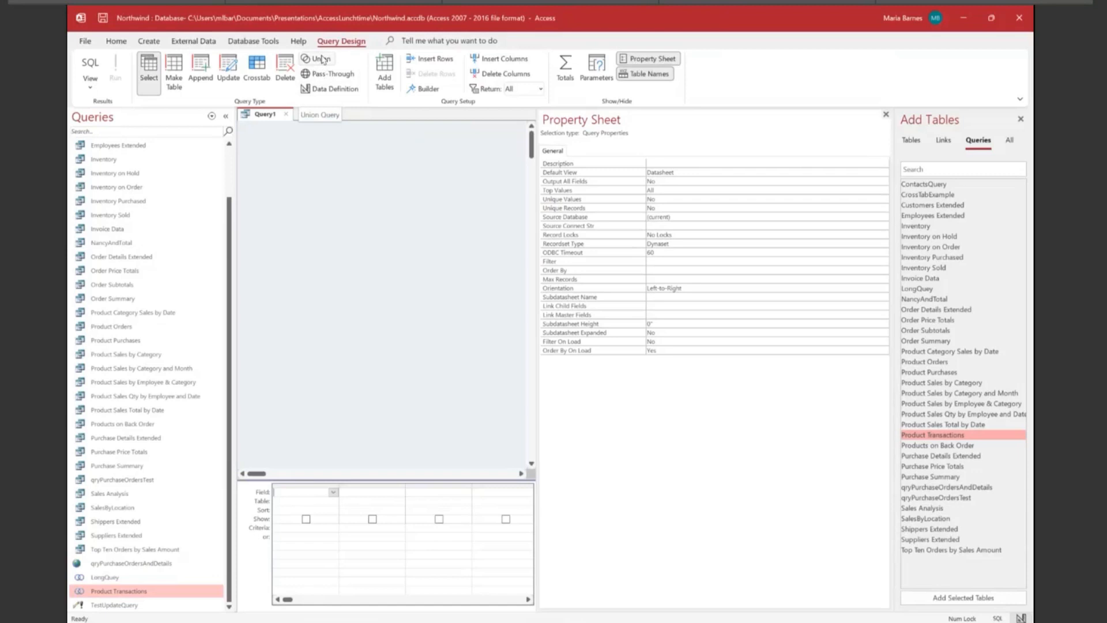
left_click(322, 59)
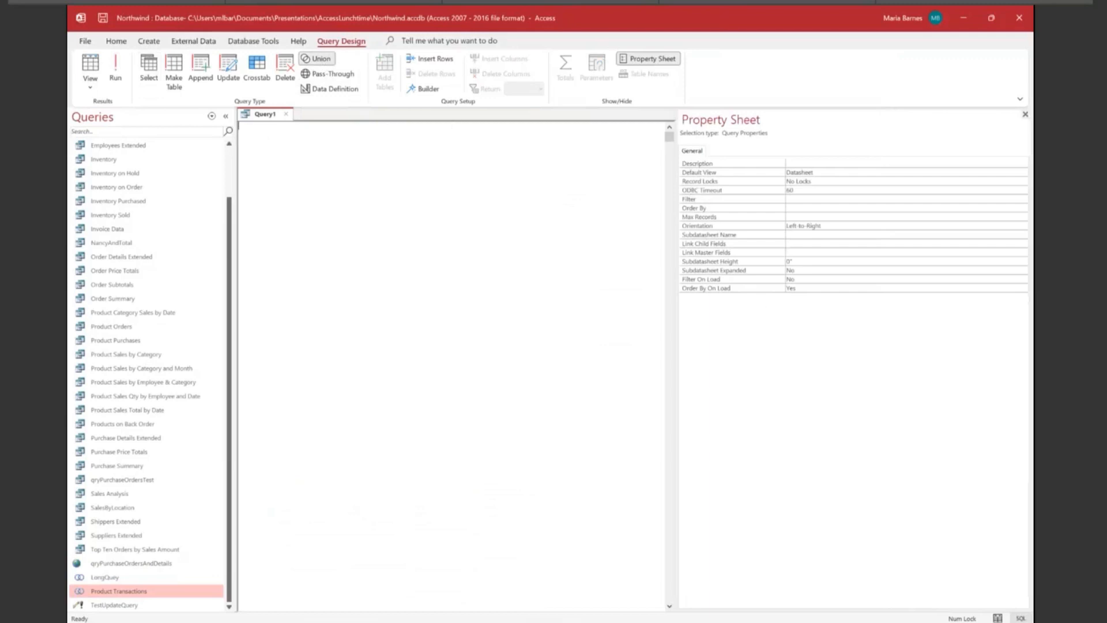
key("alt+Tab")
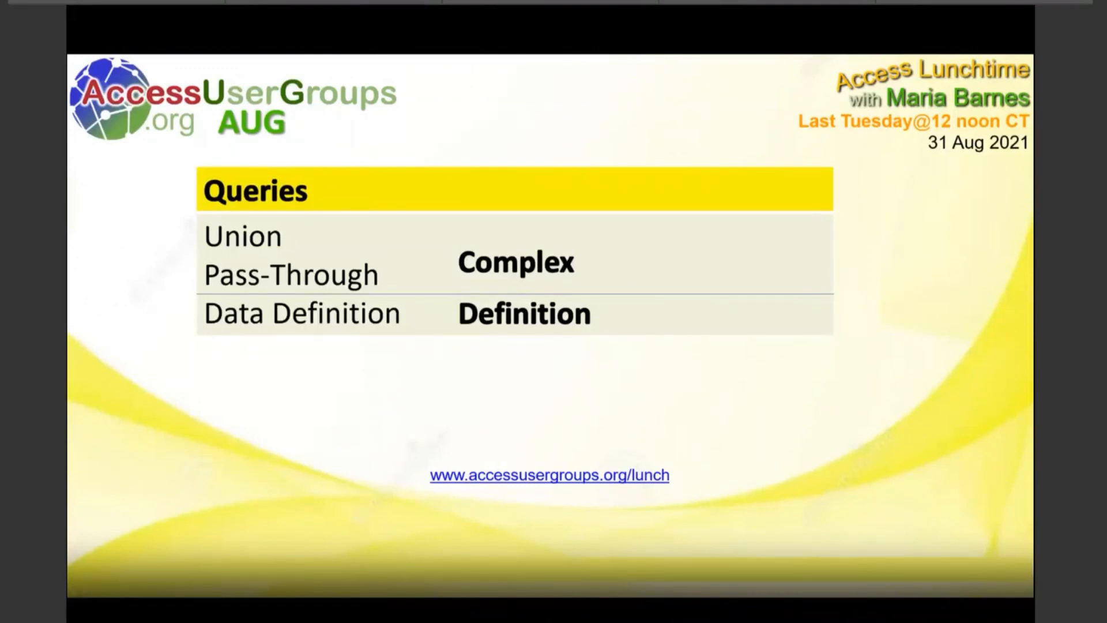
key("alt+Tab")
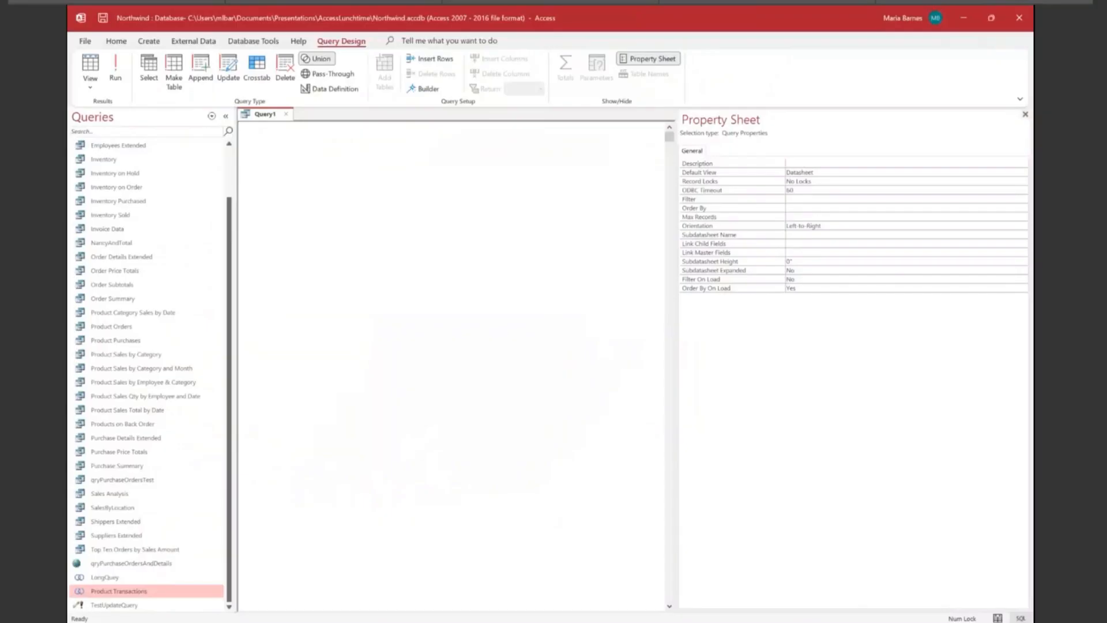
Step: Change the new query to a Select query, show its SQL, and set it back to a Union query
left_click(93, 88)
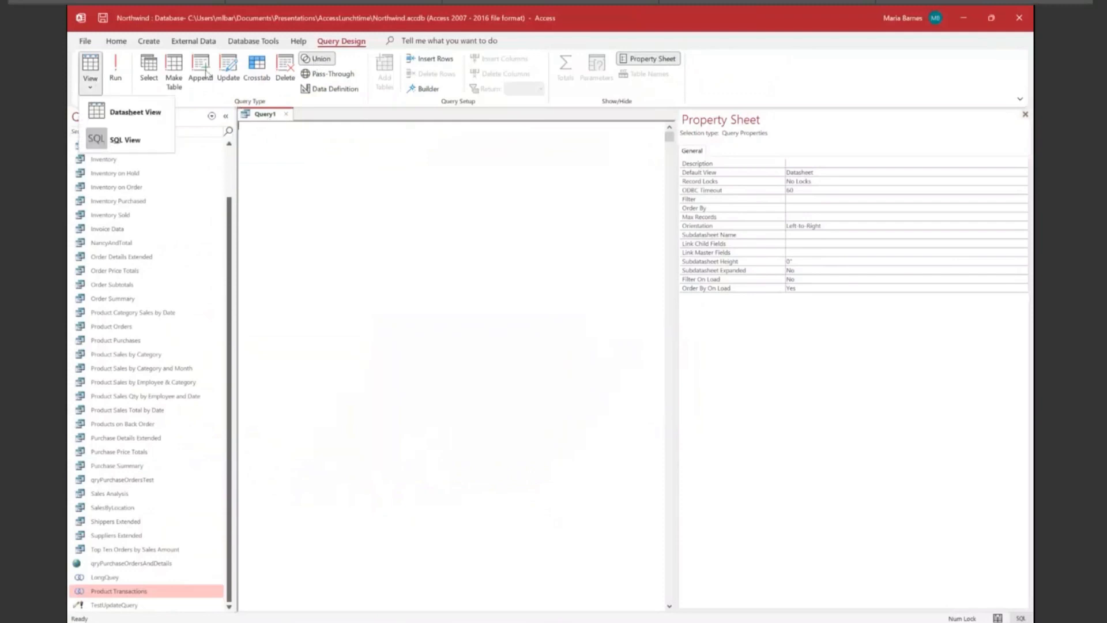
left_click(151, 70)
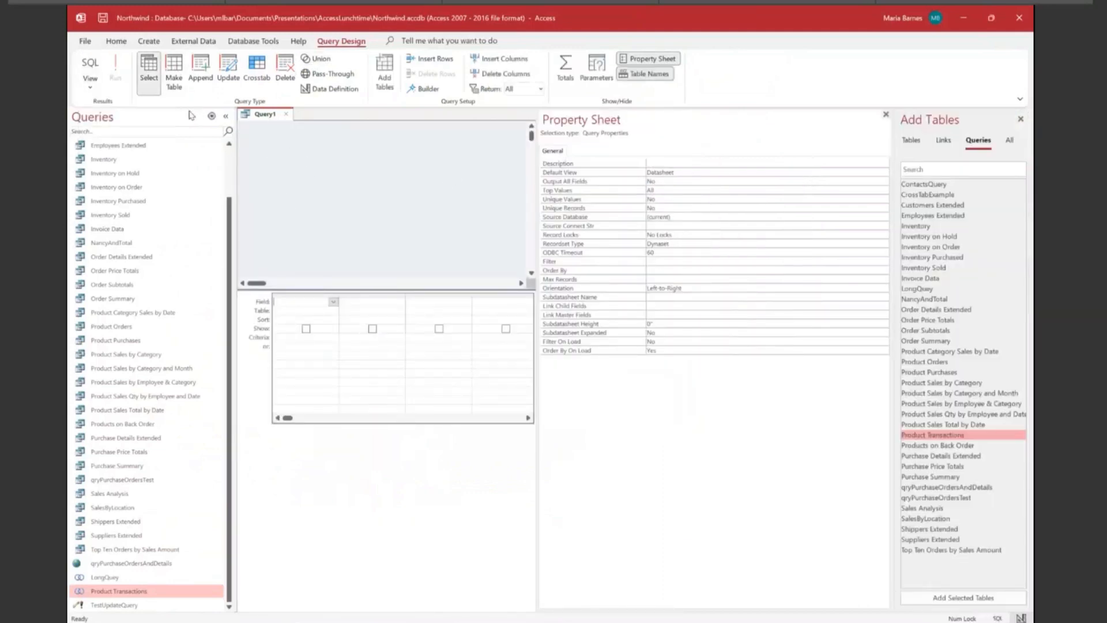
left_click(90, 68)
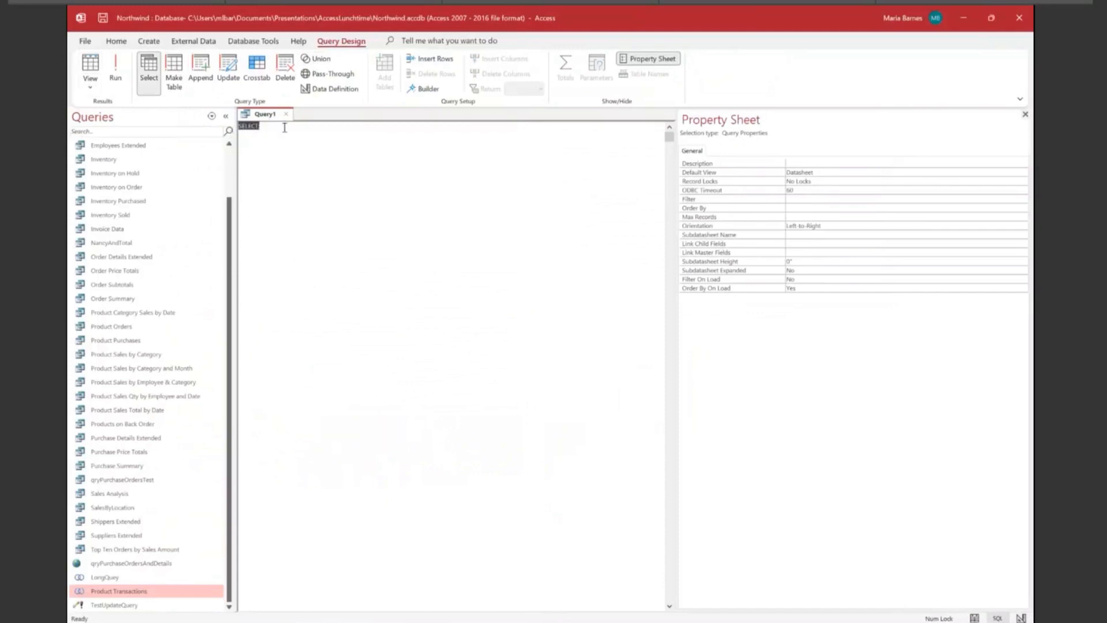
left_click(321, 60)
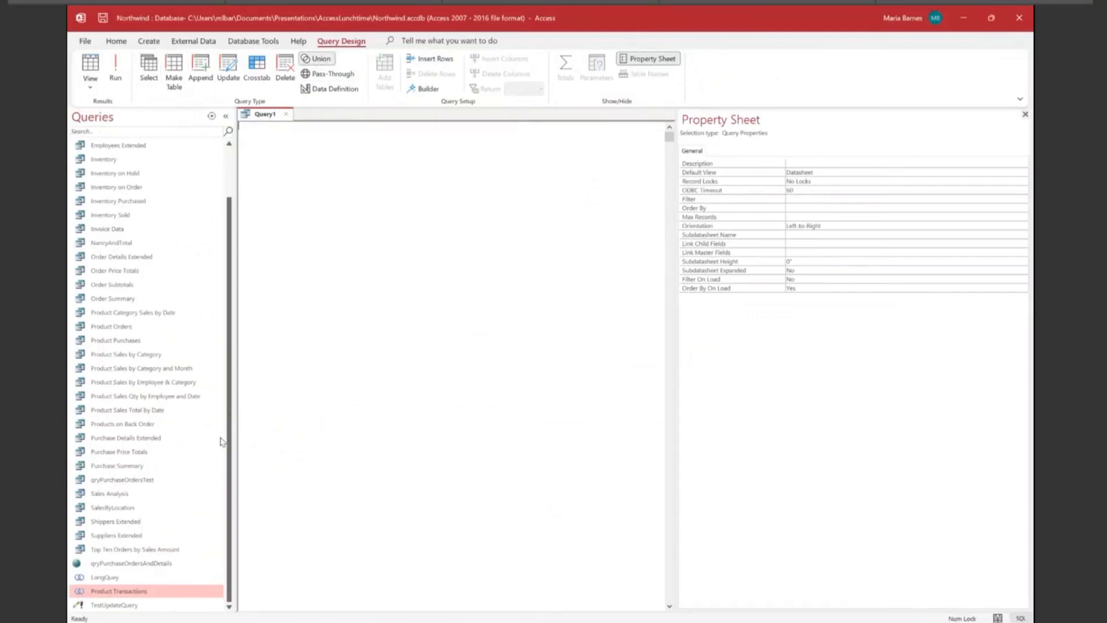
Step: Open the Product Transactions query's SQL for editing and insert a line break after UNION, before the second SELECT
right_click(150, 591)
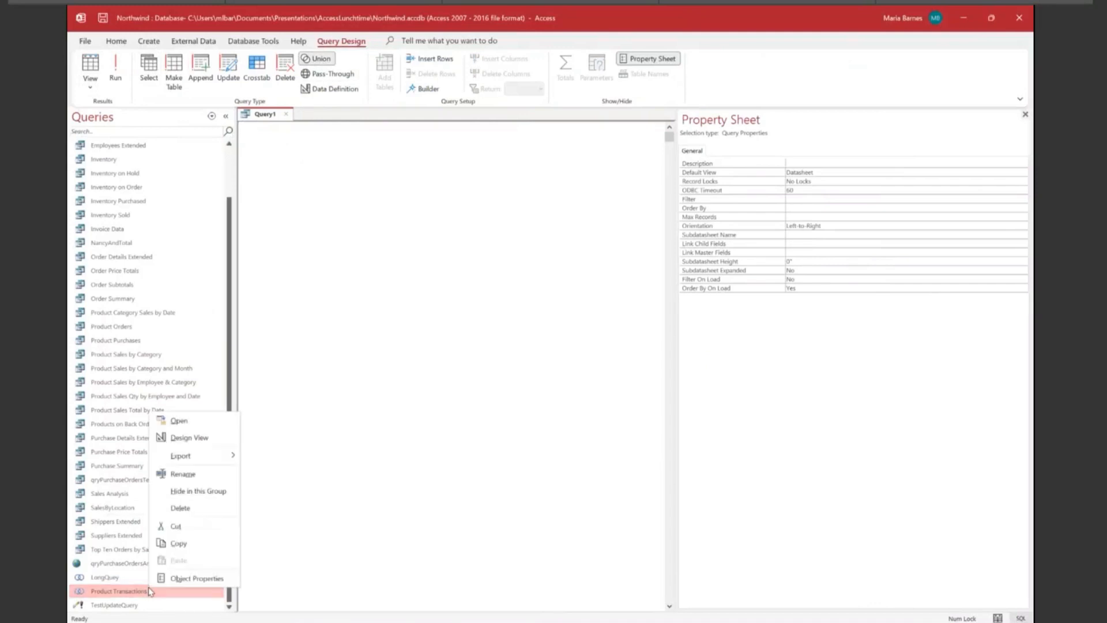
left_click(198, 442)
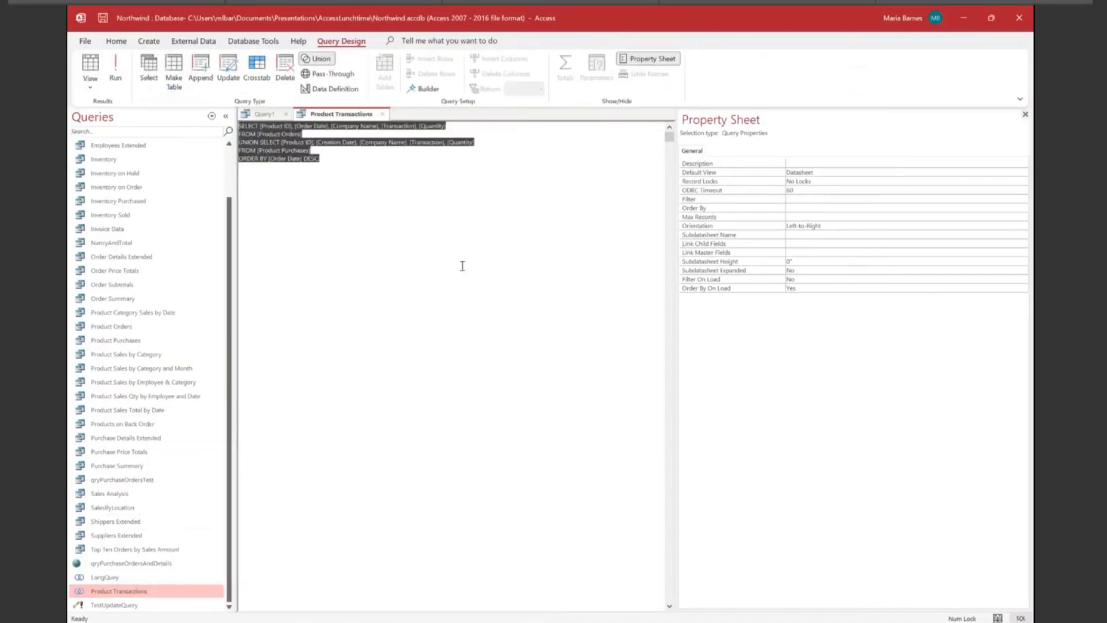
left_click(438, 178)
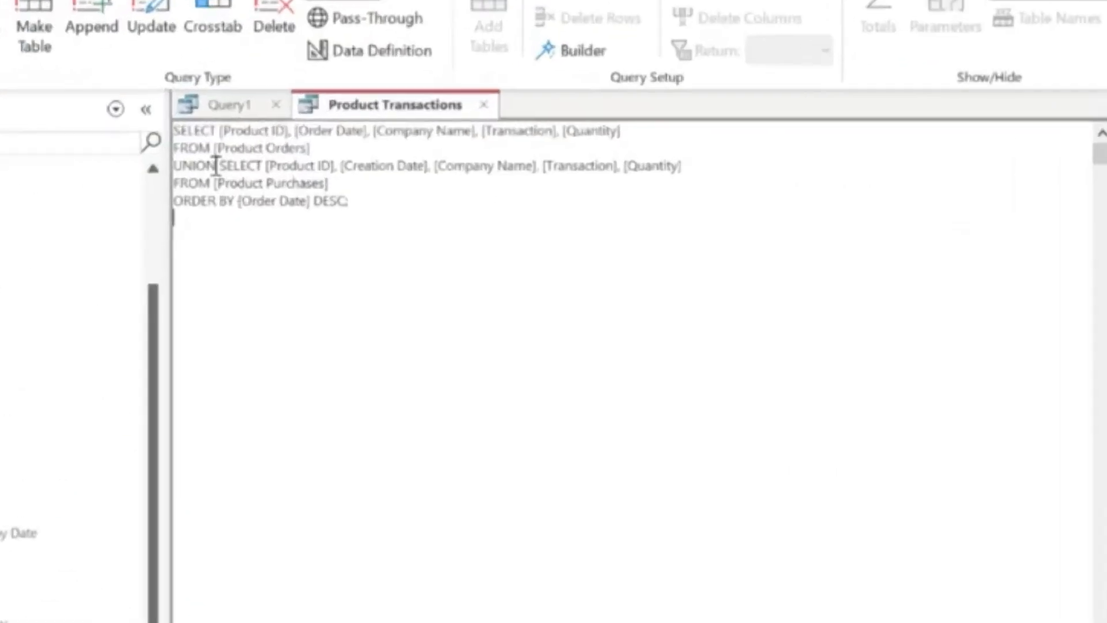
left_click(263, 142)
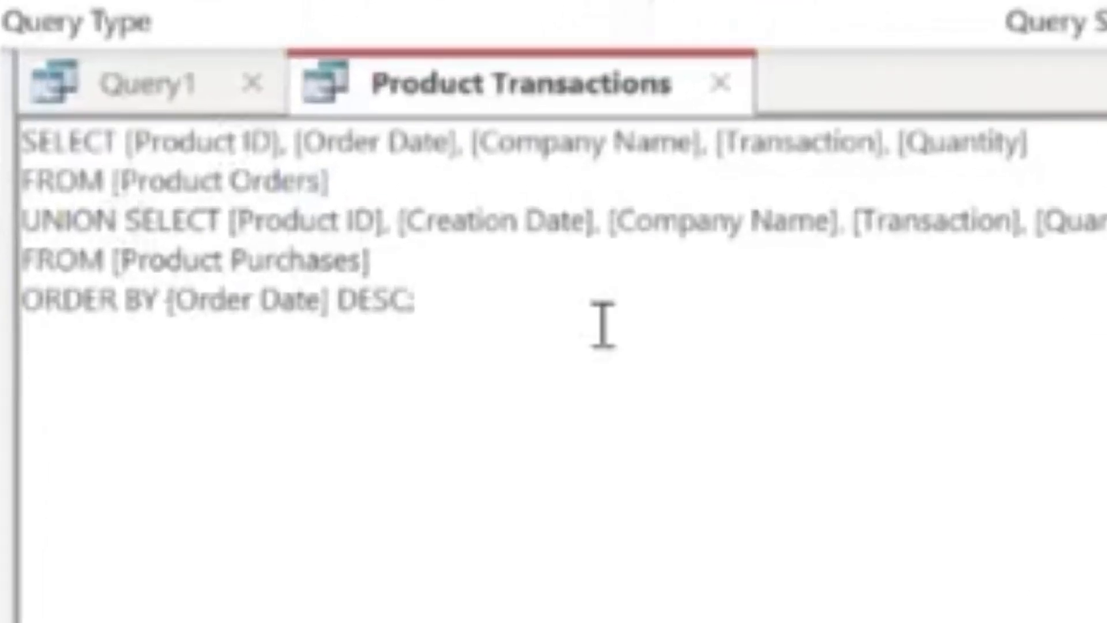
key("Left")
key("Return")
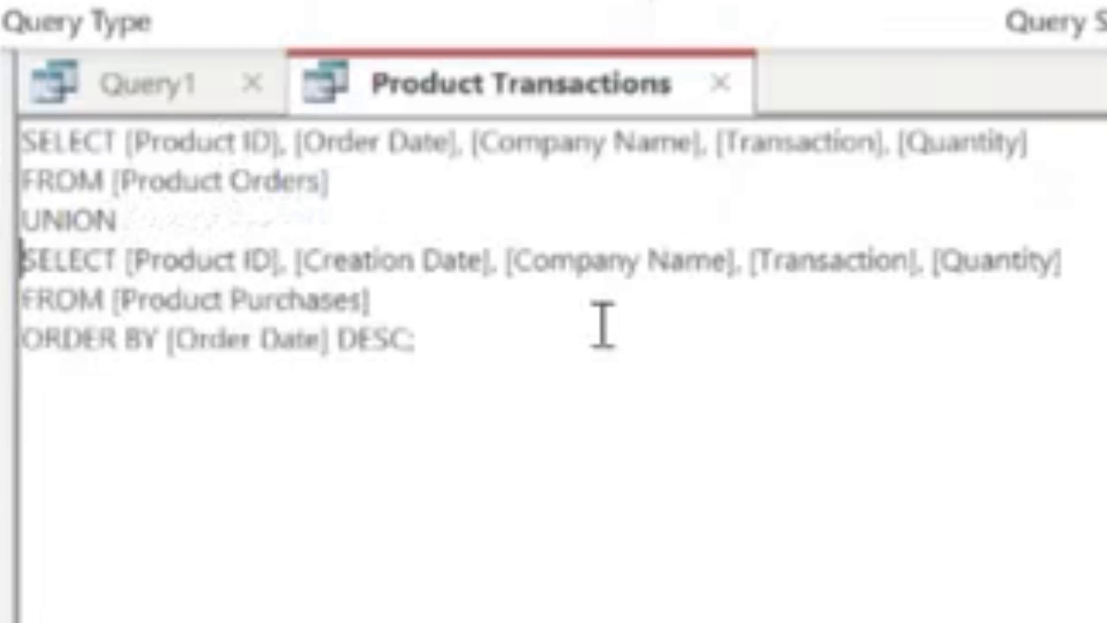
Step: Highlight the Product Orders SELECT statement and the Product Purchases SELECT statement in turn in the Product Transactions SQL
left_click(604, 325)
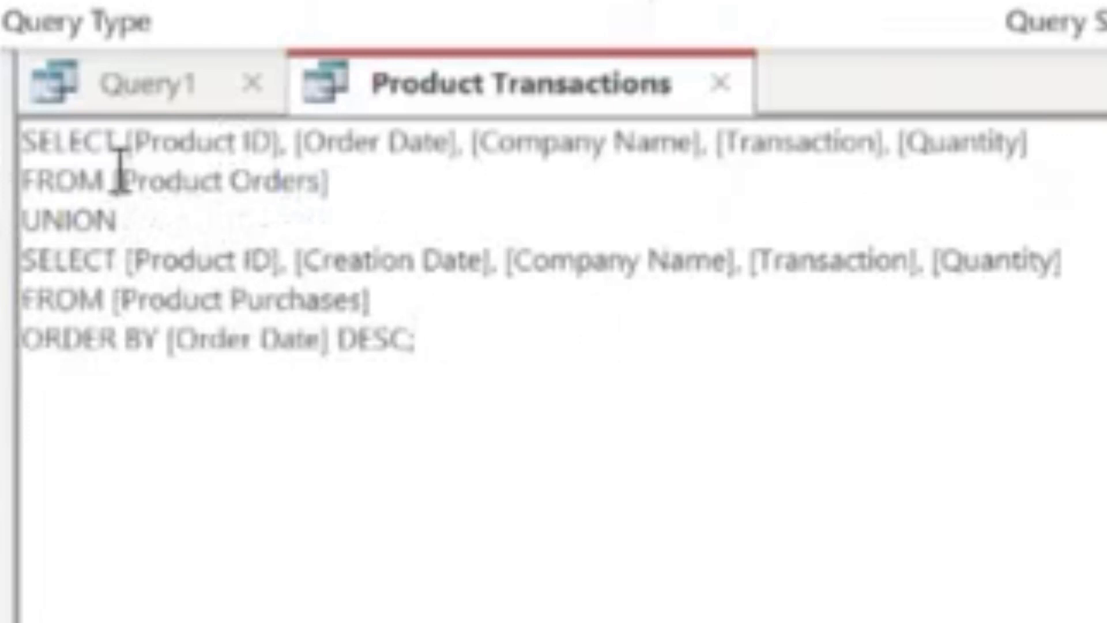
left_click_drag(35, 144, 267, 172)
left_click_drag(377, 203, 198, 183)
left_click(469, 173)
left_click_drag(333, 181, 30, 141)
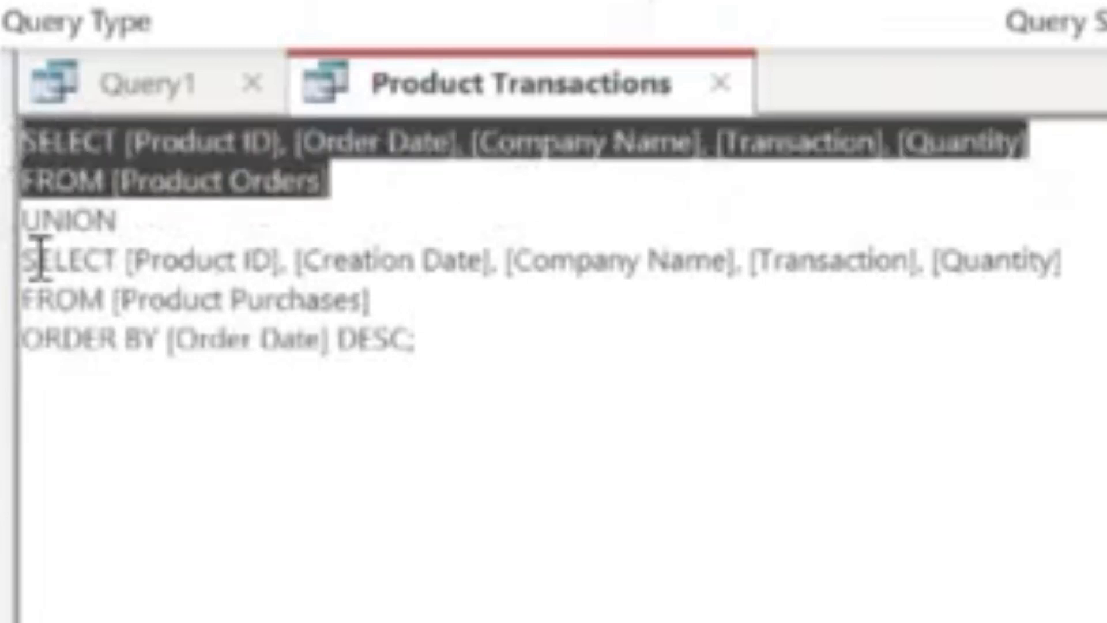
left_click_drag(25, 260, 416, 316)
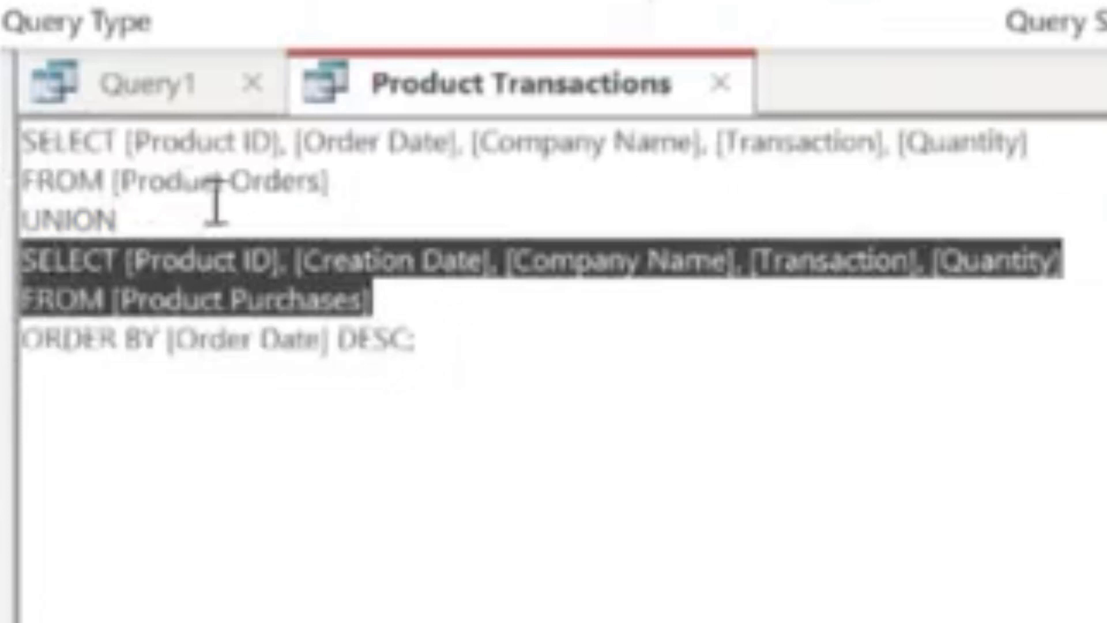
left_click(371, 173)
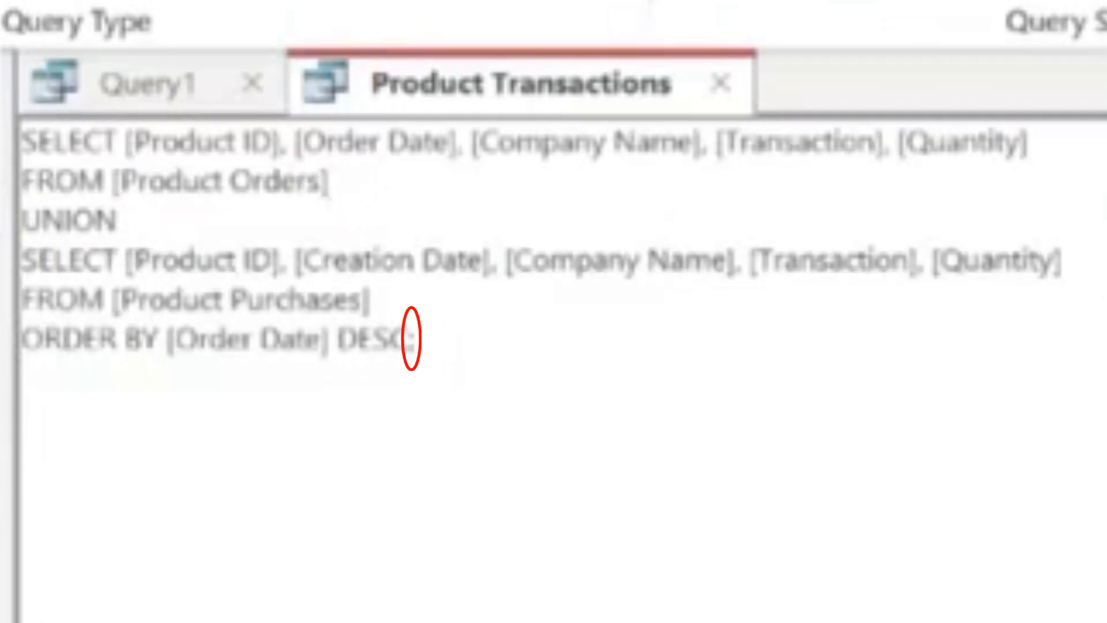
Step: Check the semicolon ending the ORDER BY clause and compare the field lists of the two SELECT statements around UNION
type(";")
left_click(677, 355)
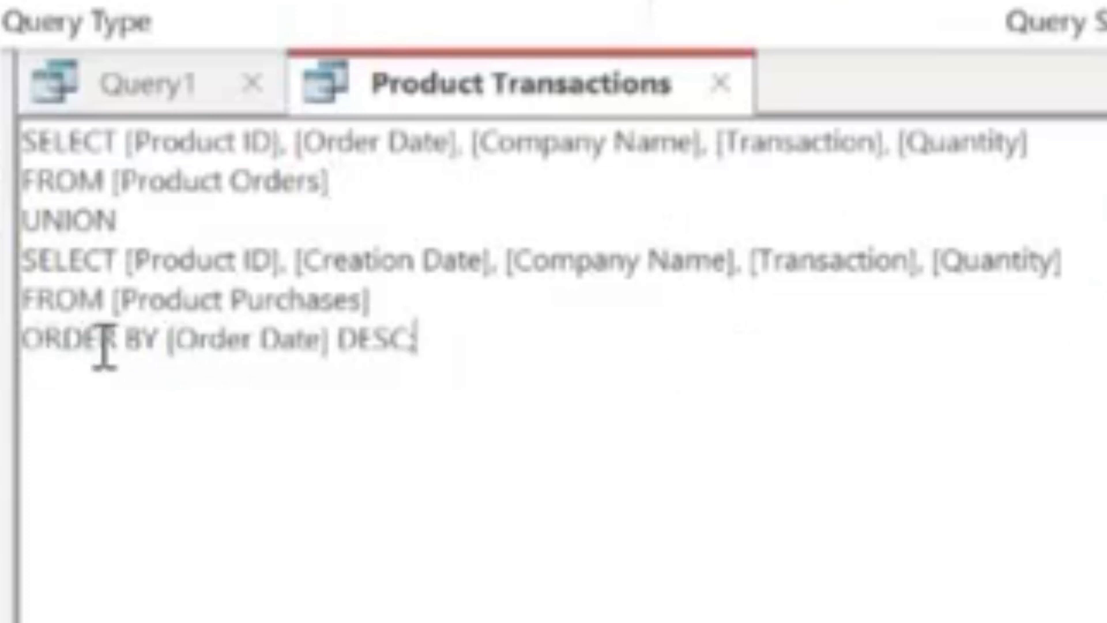
left_click(448, 297)
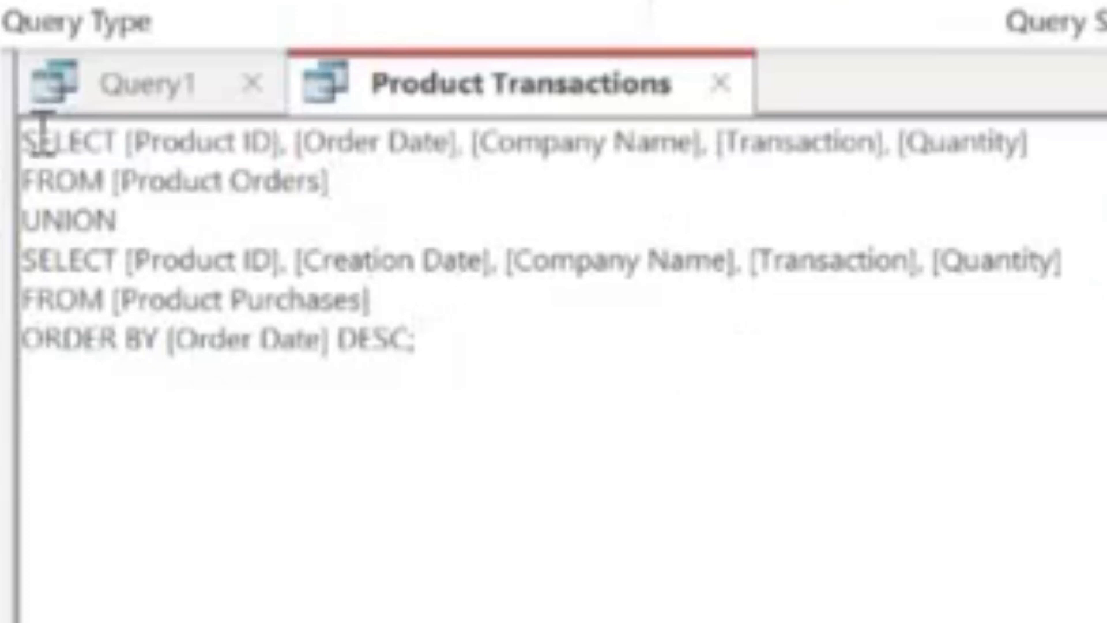
left_click_drag(328, 181, 17, 148)
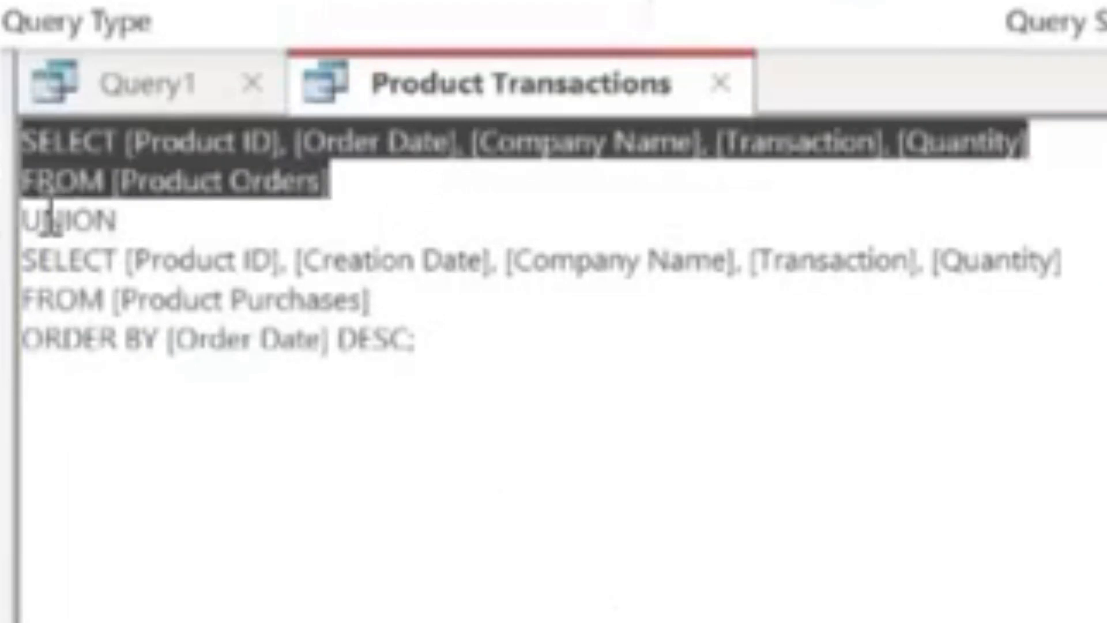
left_click_drag(25, 261, 411, 299)
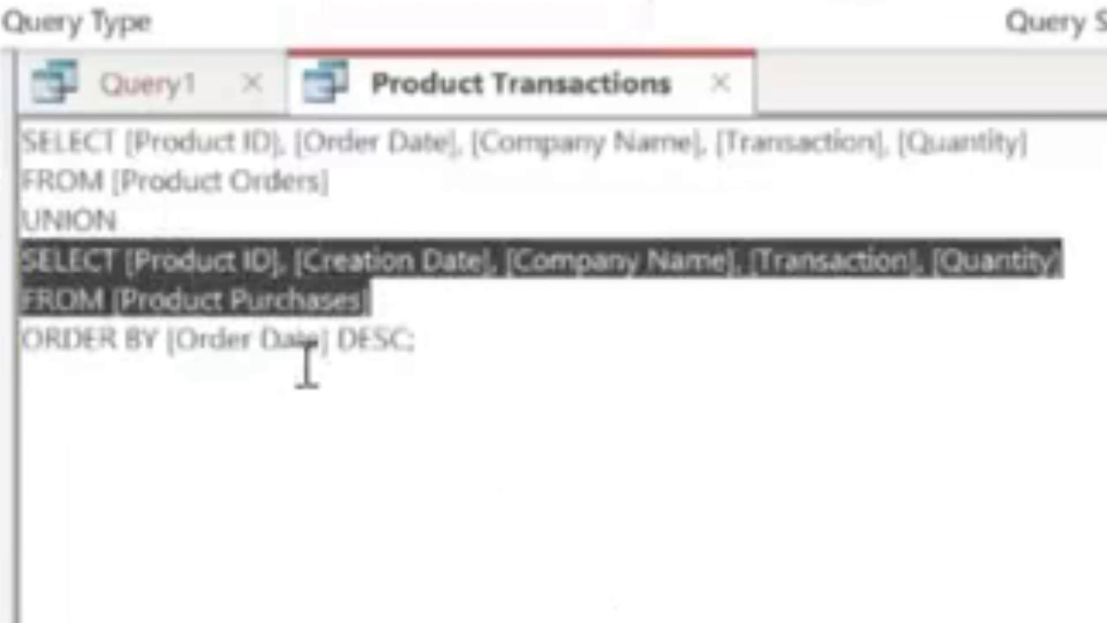
left_click(389, 167)
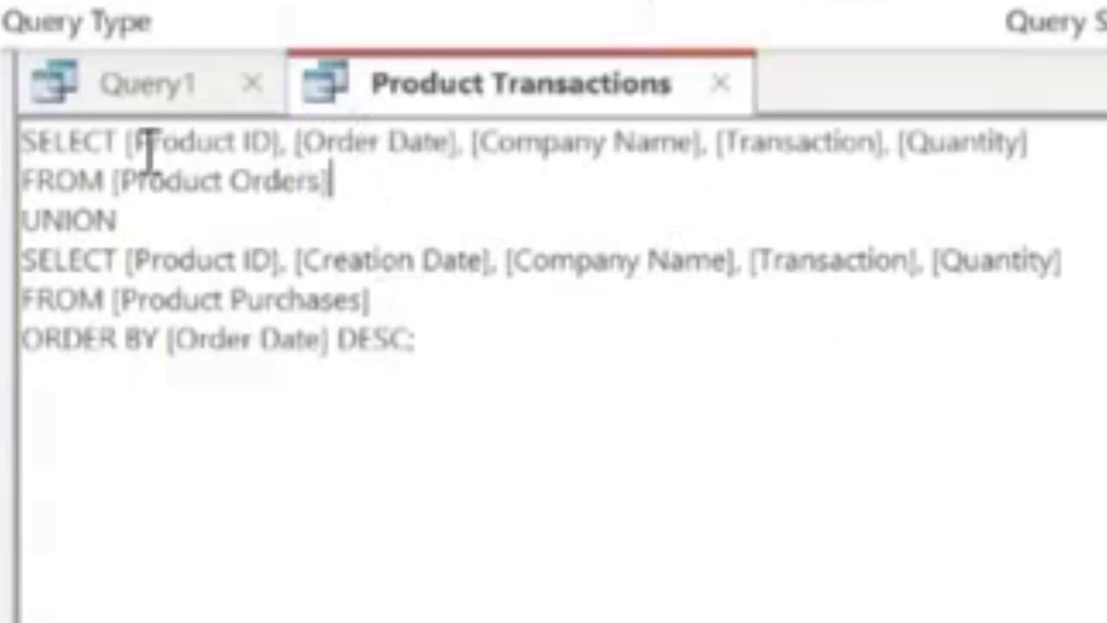
Step: Show the Product Transactions results in a datasheet, fit the Order Date column to its contents, and return to SQL View
left_click(124, 144)
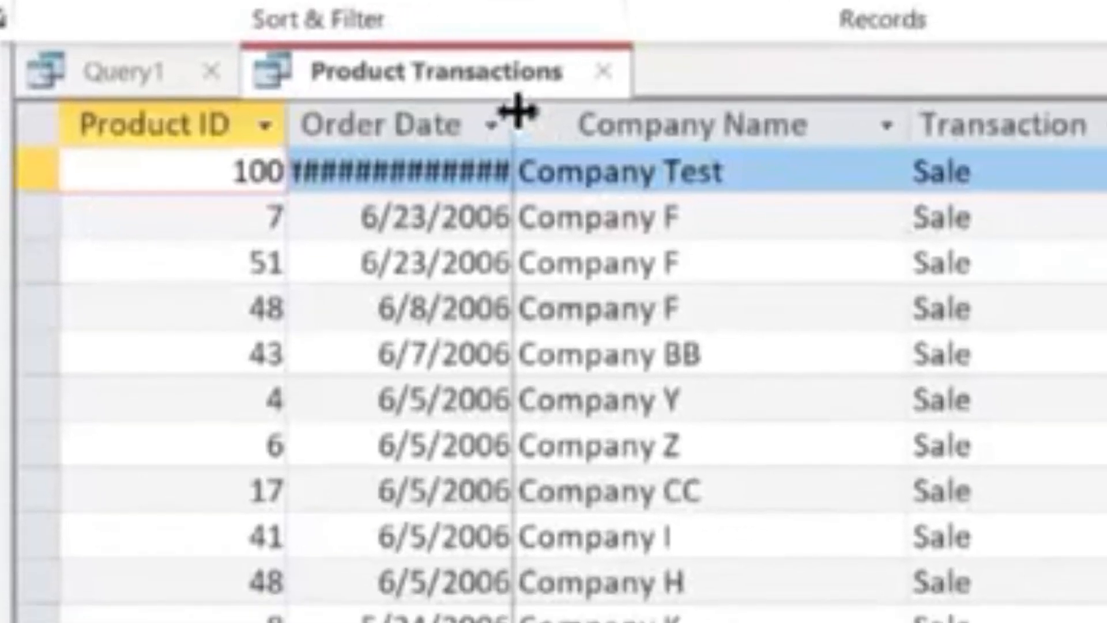
double_click(619, 133)
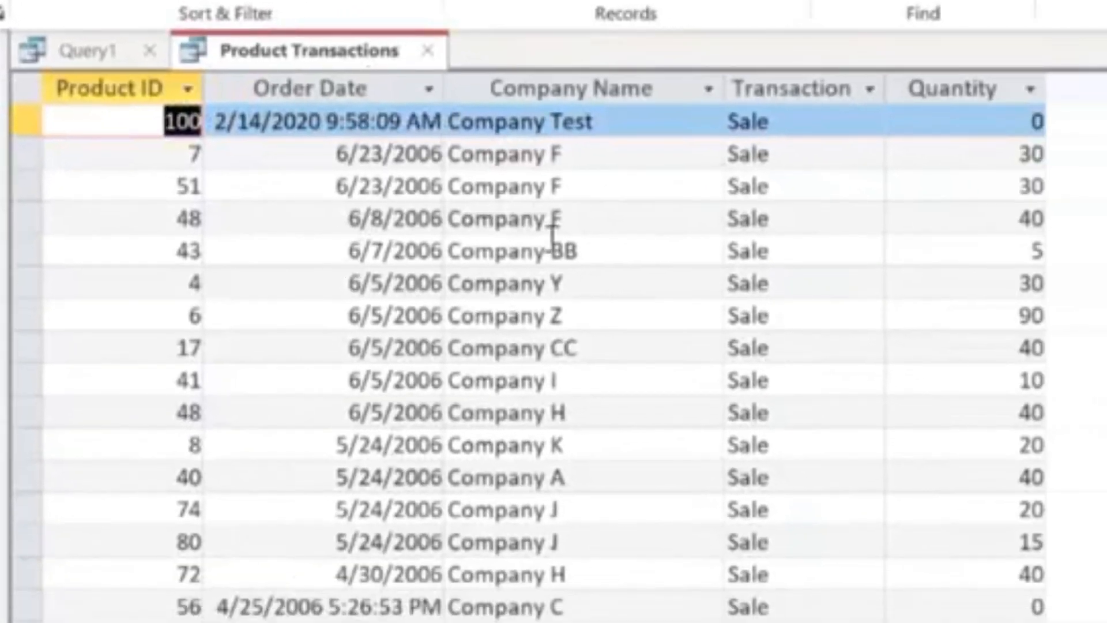
right_click(313, 58)
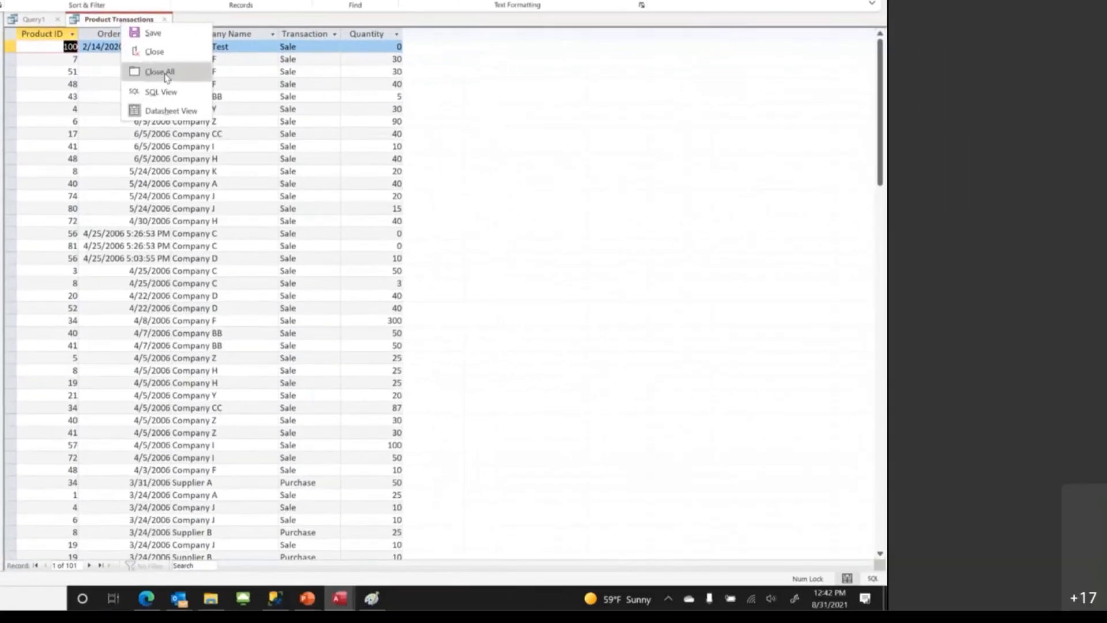
left_click(165, 91)
left_click(104, 73)
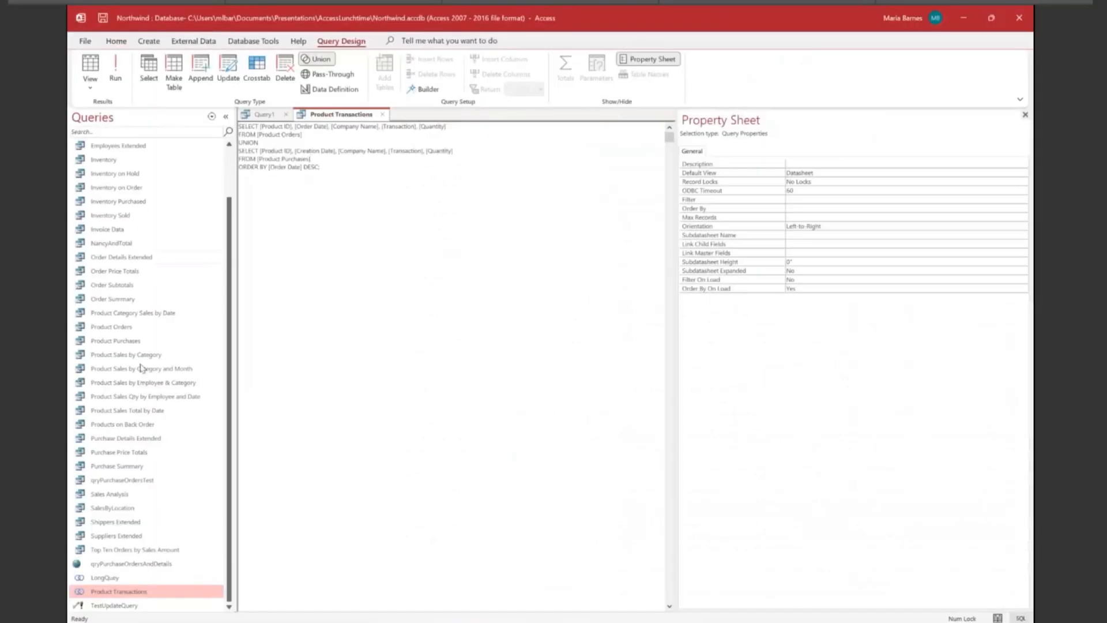
Step: Open the Product Orders and Product Purchases queries to compare their fields with the Product Transactions SQL
double_click(97, 327)
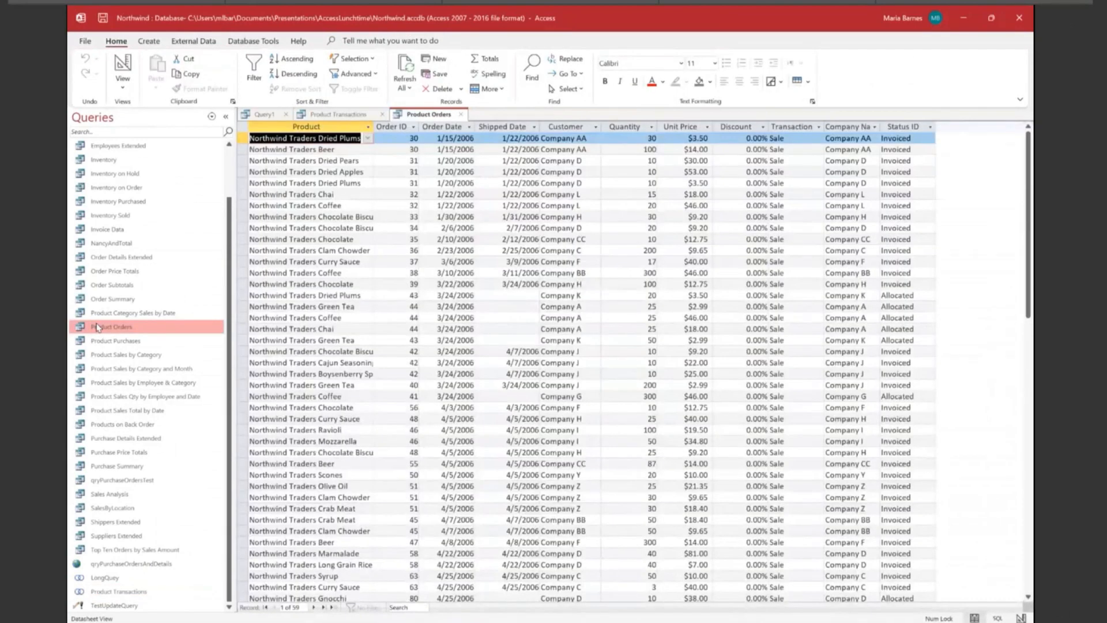
left_click(280, 120)
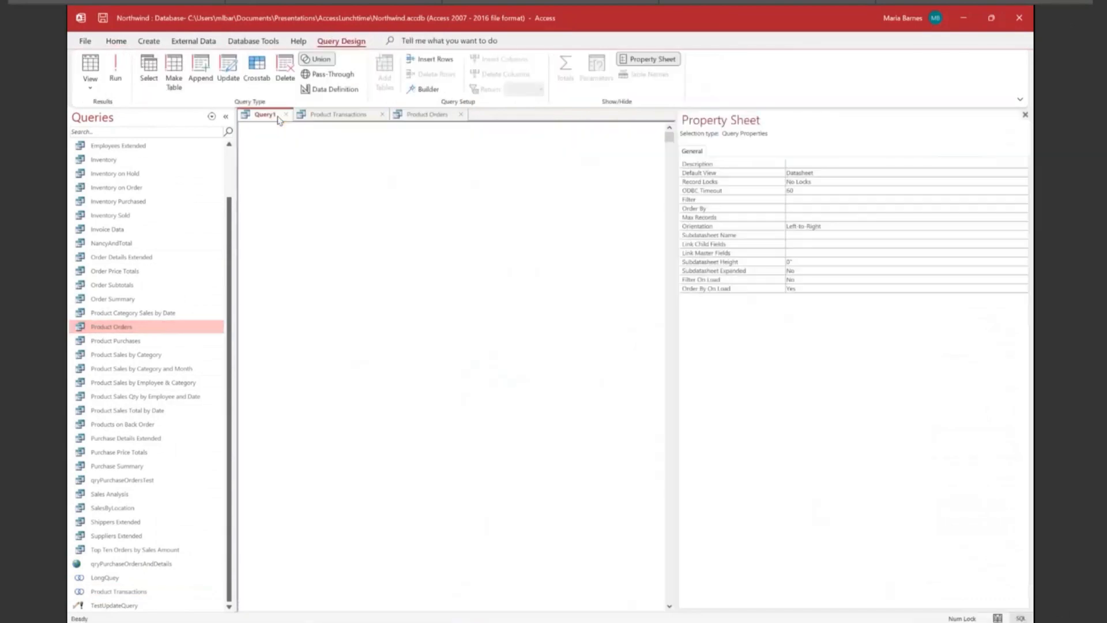
left_click(333, 117)
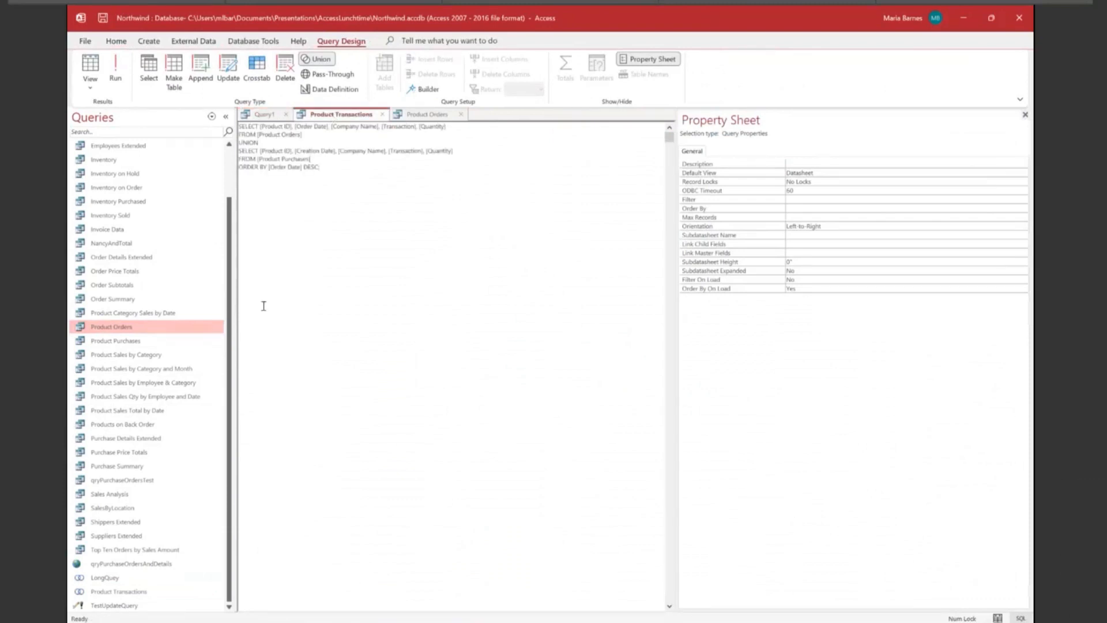
double_click(149, 345)
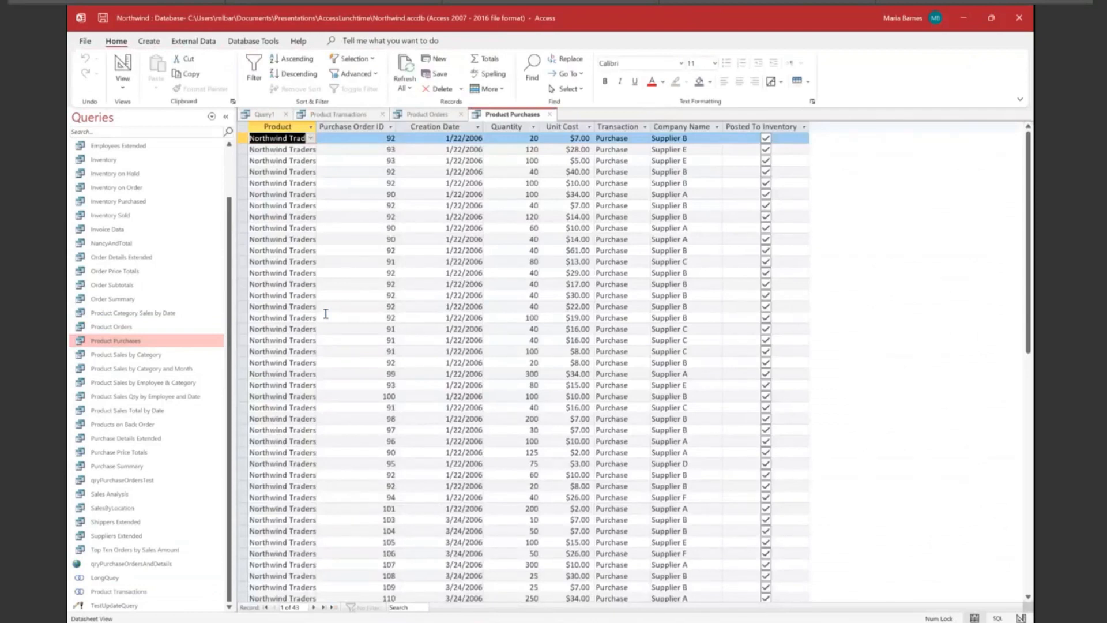
left_click(354, 115)
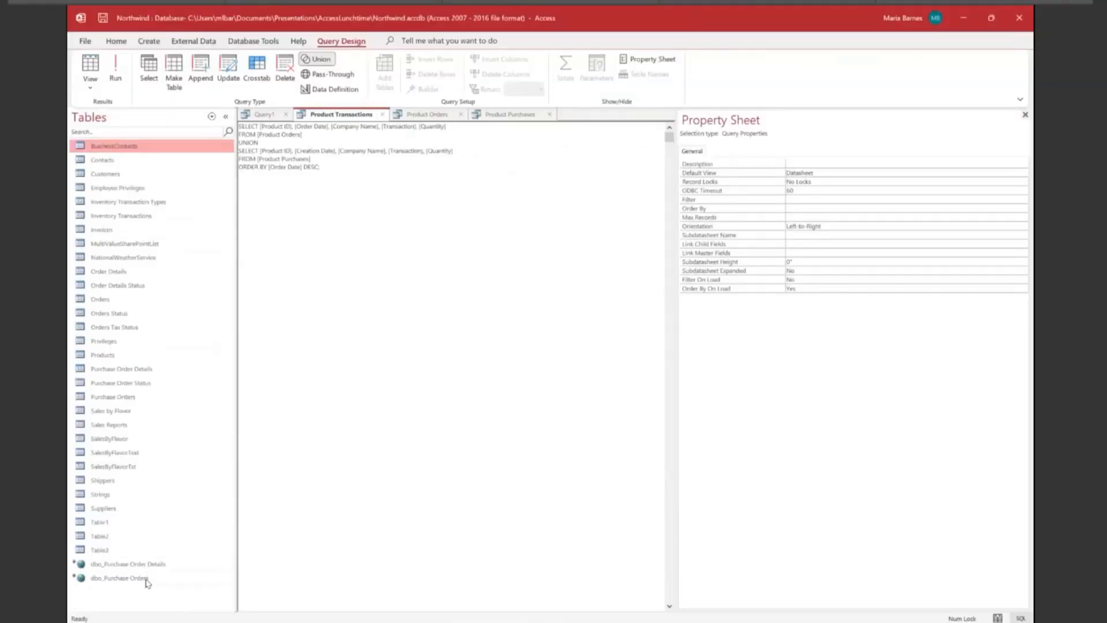
Step: Examine the linked dbo_Purchase Orders and dbo_Purchase Order Details tables in the object list, and switch the list to Queries
left_click(148, 578)
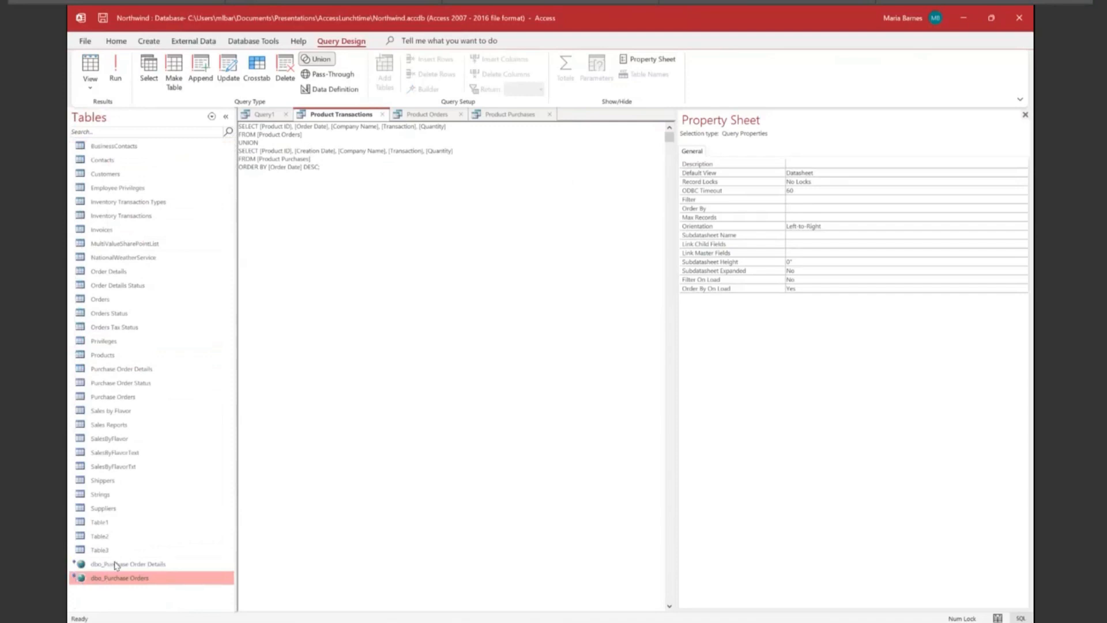
mouse_move(116, 565)
left_click(212, 117)
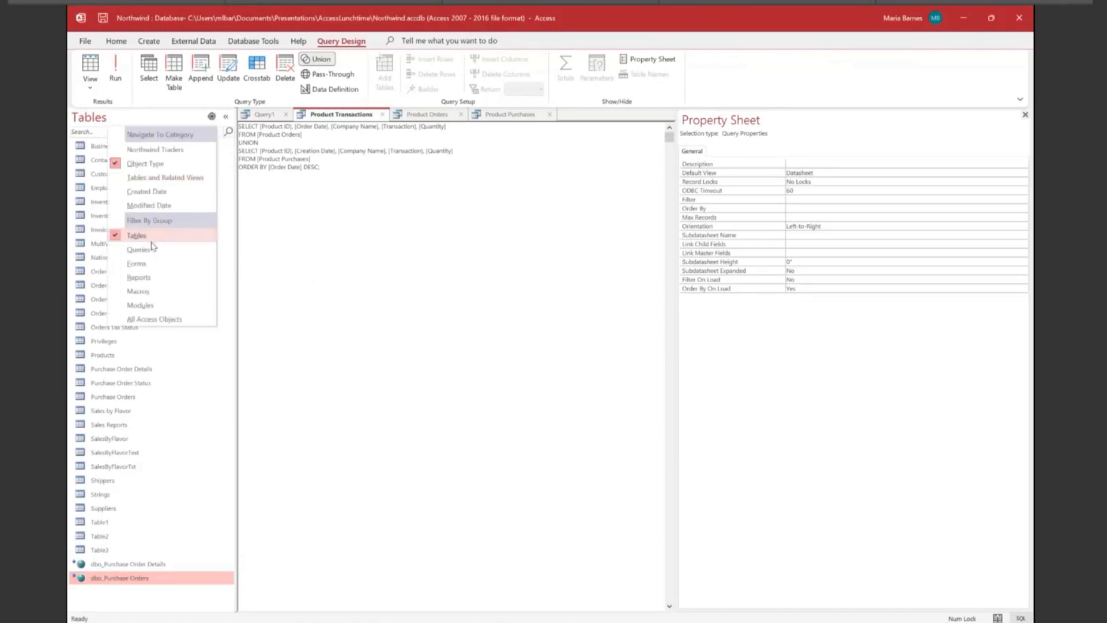
left_click(145, 249)
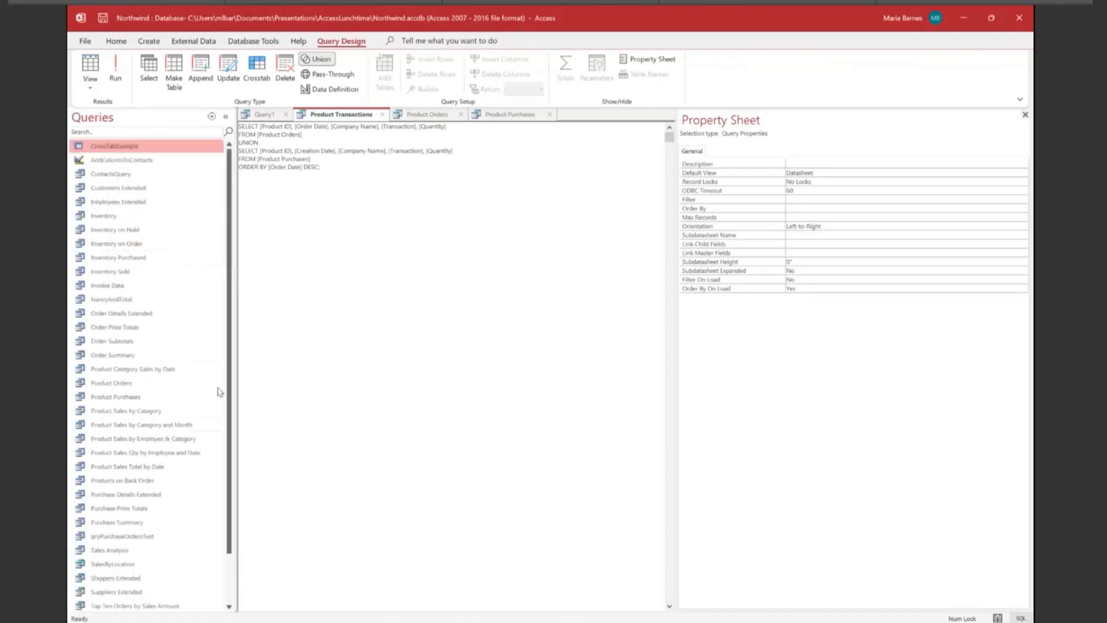
Step: Open the qryPurchaseOrdersAndDetails pass-through query in Design View to show its SQL
scroll(230, 385, "down", 2)
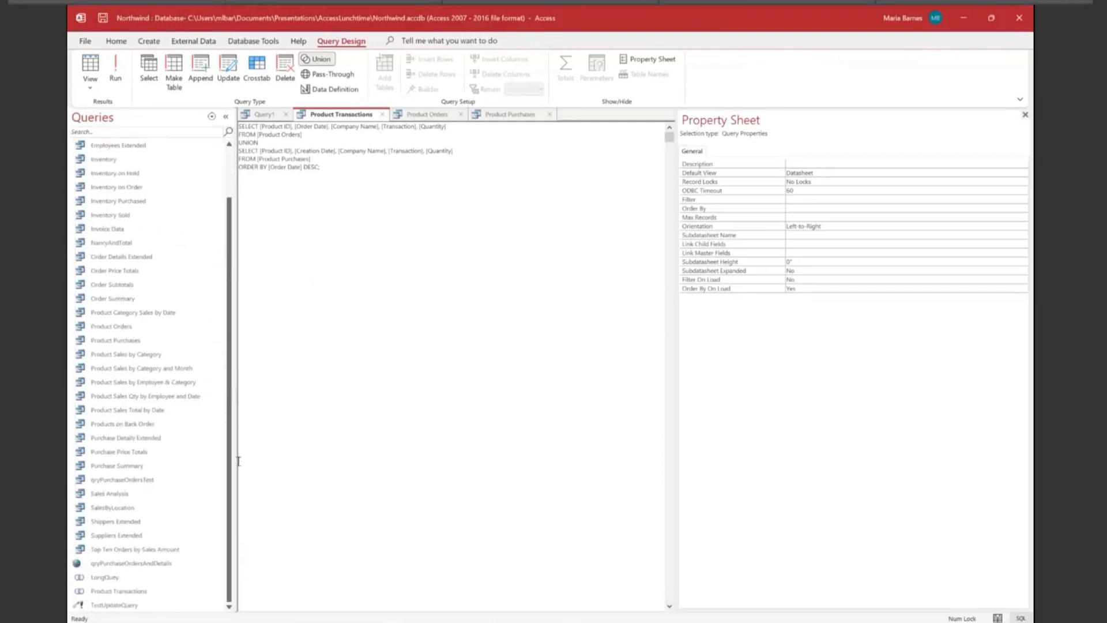
left_click(139, 564)
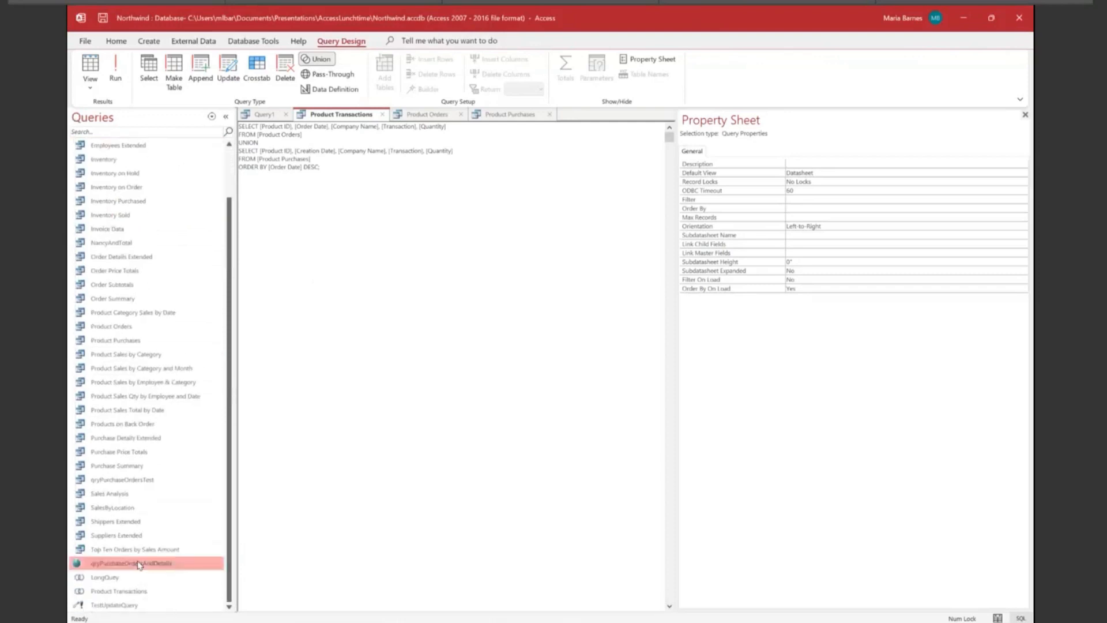
right_click(139, 563)
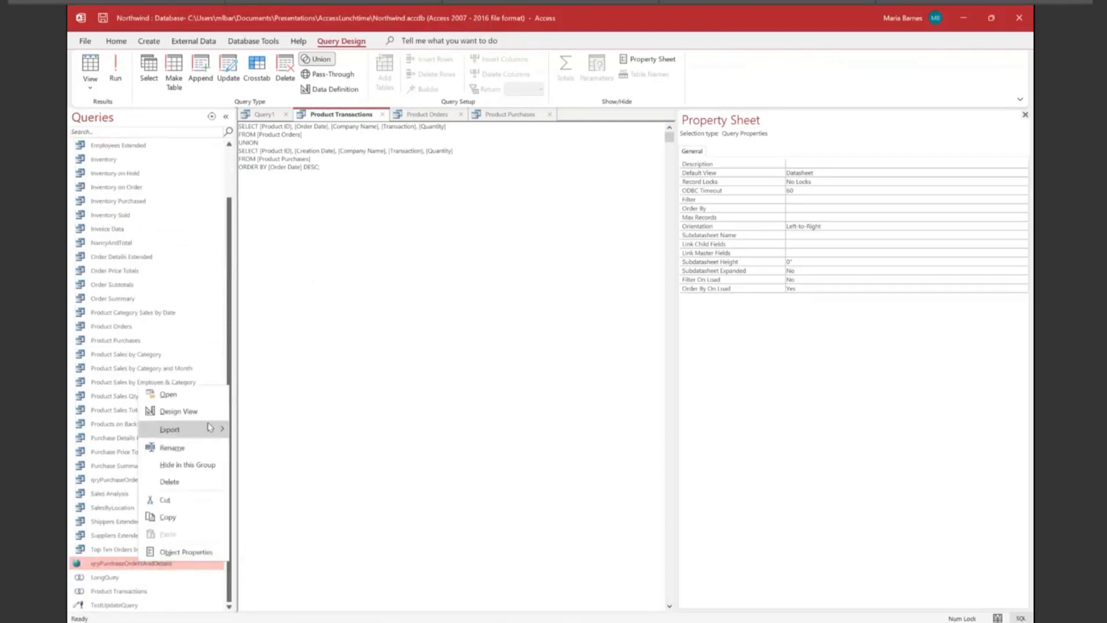
left_click(159, 411)
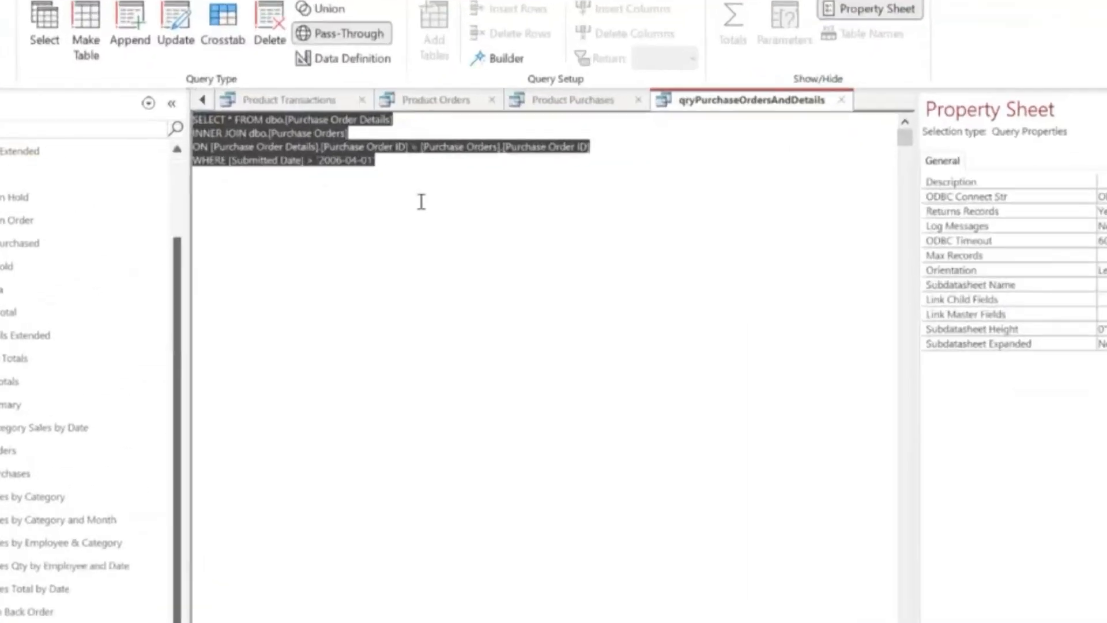
left_click(376, 175)
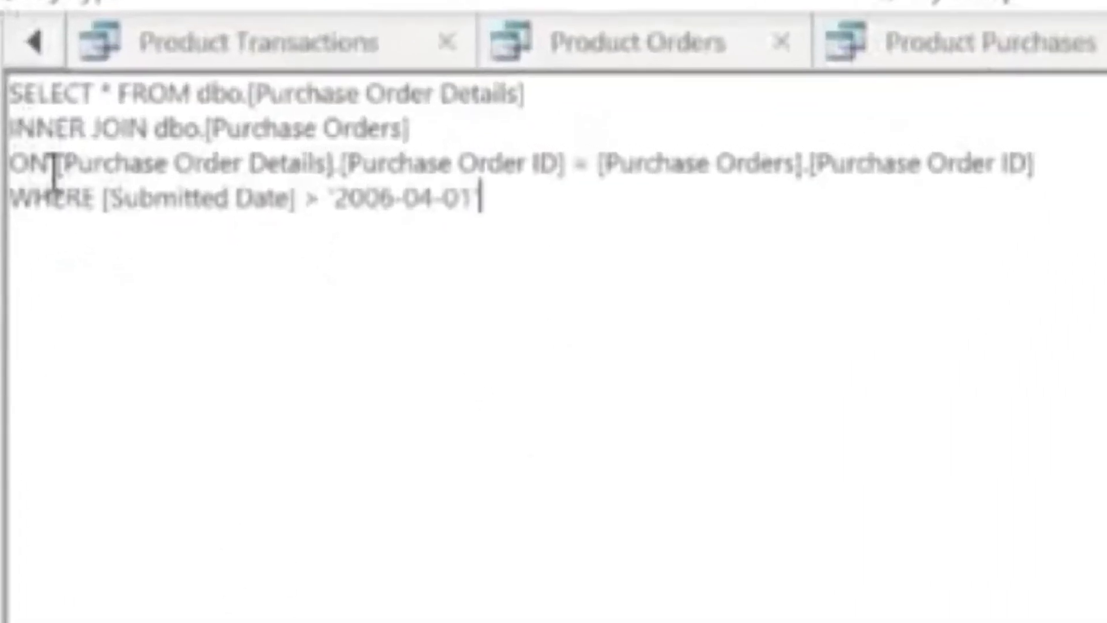
Step: Review the WHERE clause on Submitted Date and run the qryPurchaseOrdersAndDetails query
double_click(91, 198)
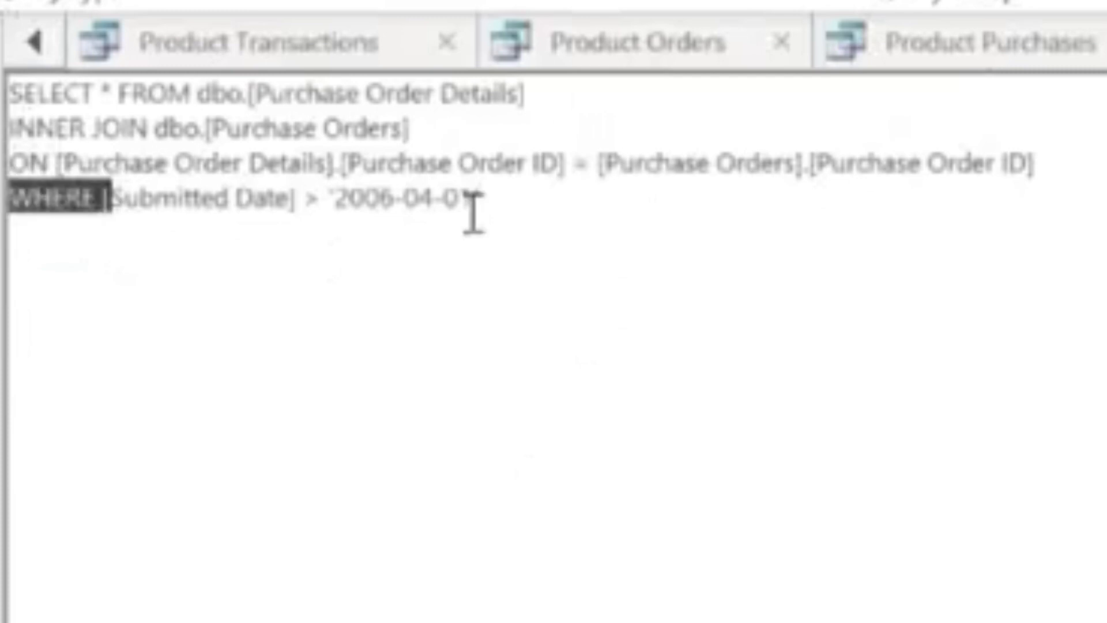
left_click(586, 213)
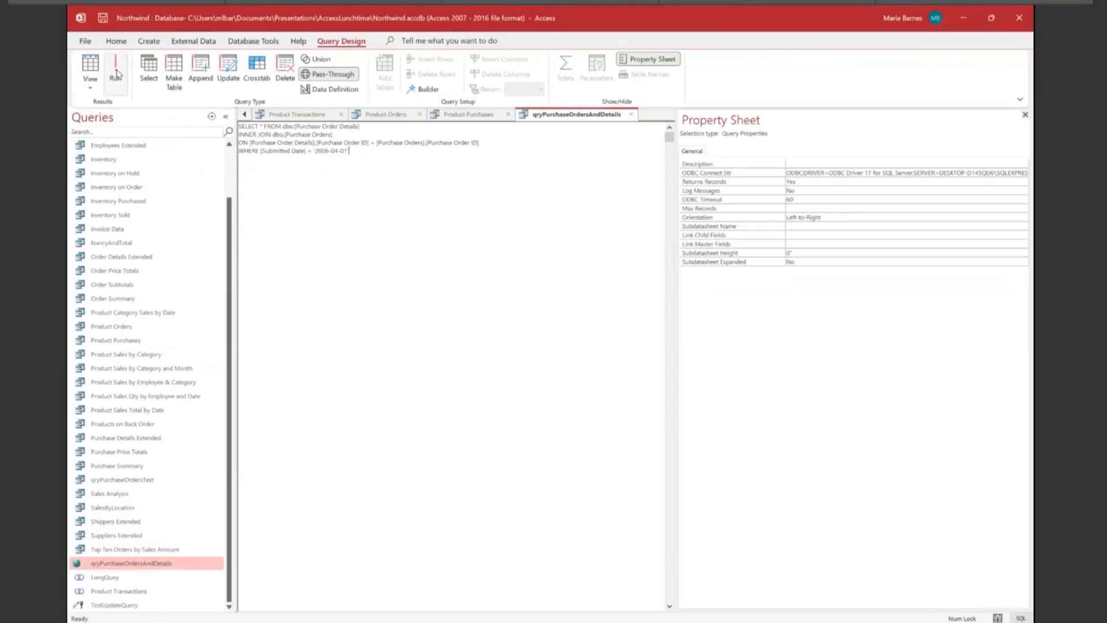
left_click(116, 69)
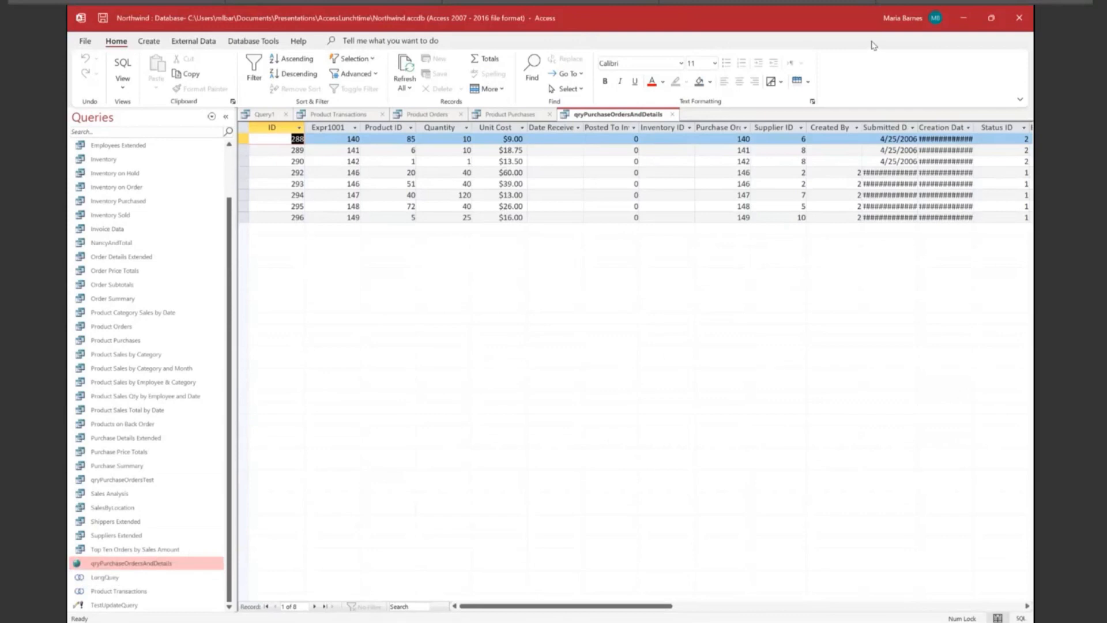
Step: Create a new query in design and set its type to Pass-Through
left_click(149, 41)
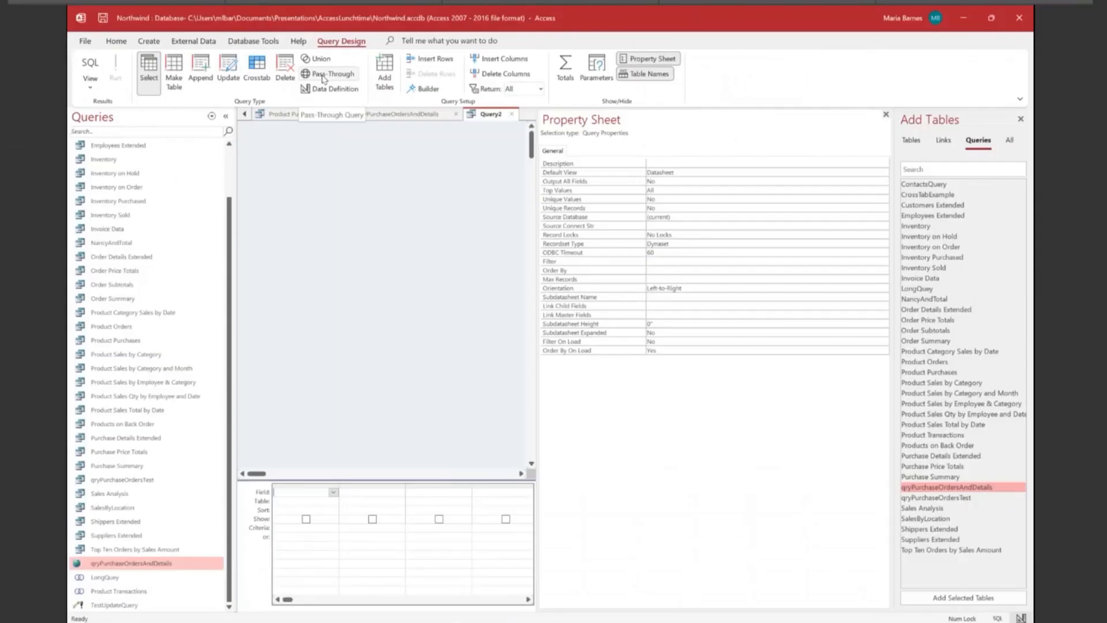
left_click(323, 76)
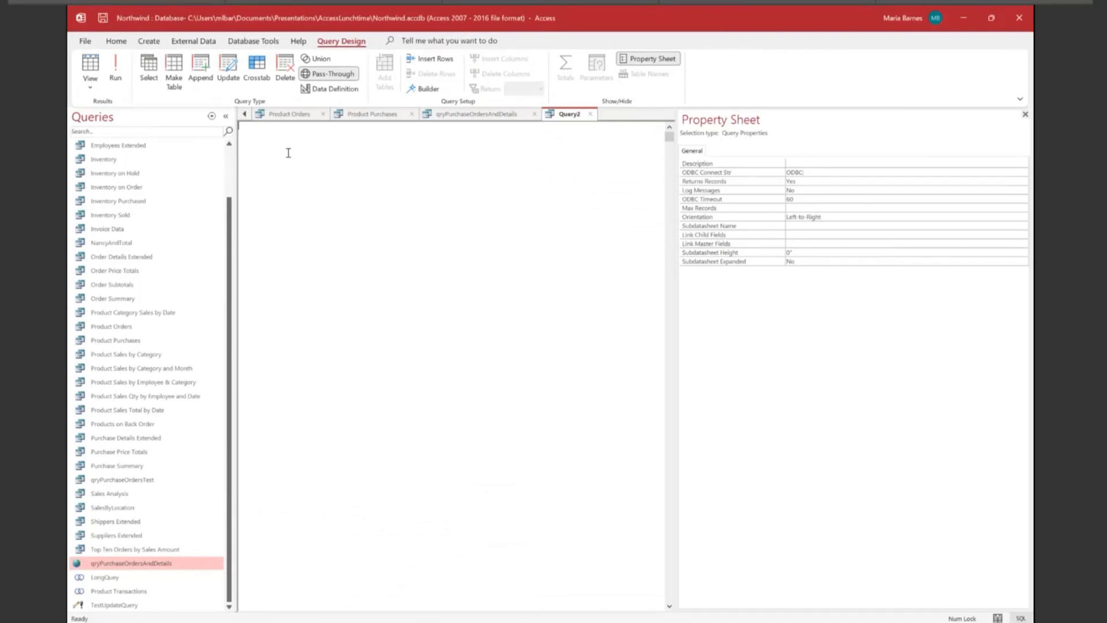
Step: Return to the SQL of qryPurchaseOrdersAndDetails and highlight the date value '2006-04-01' in its WHERE clause
left_click(449, 117)
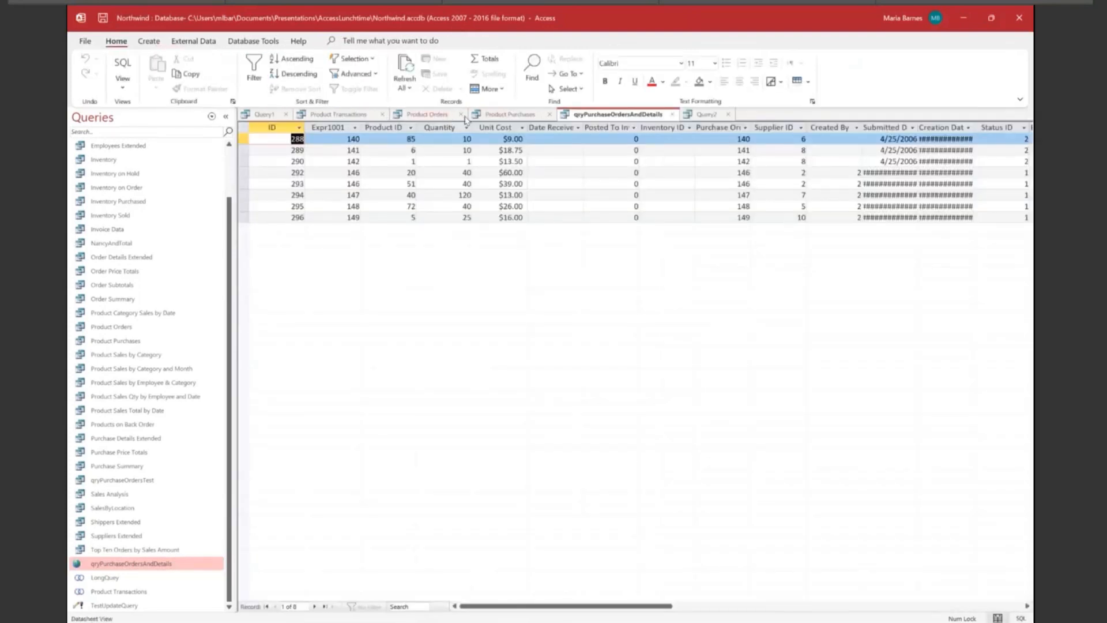
left_click(123, 67)
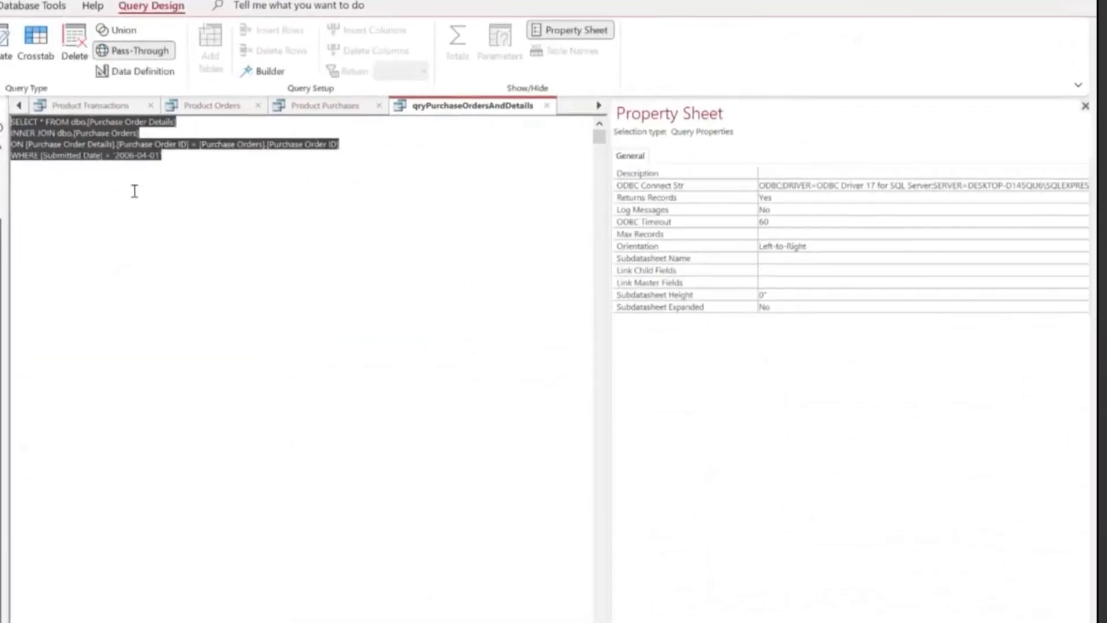
left_click(173, 161)
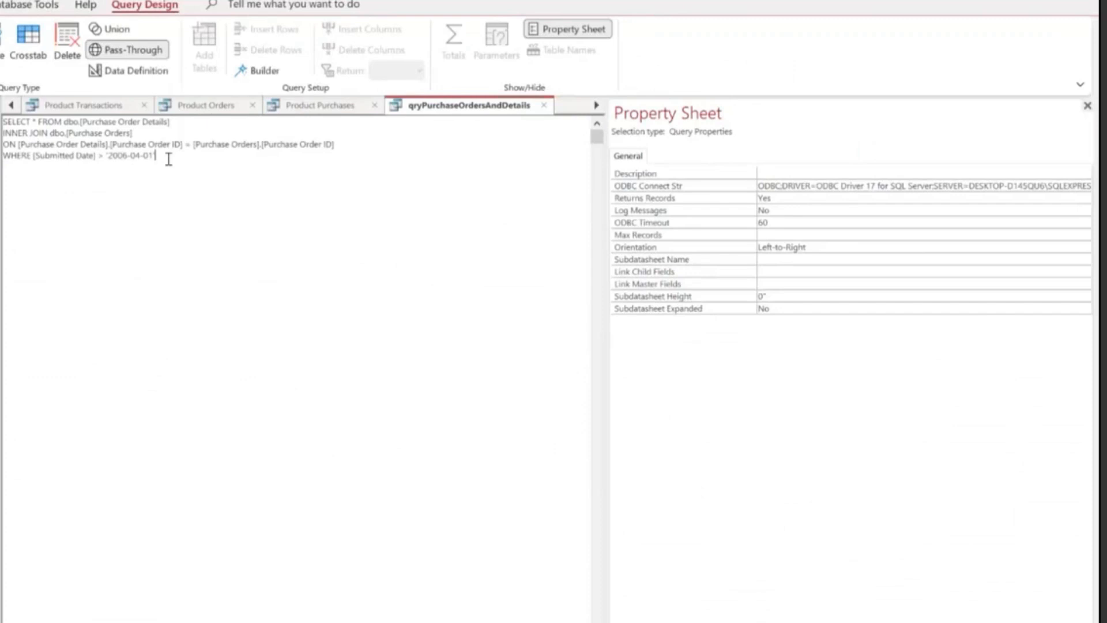
left_click_drag(155, 156, 108, 151)
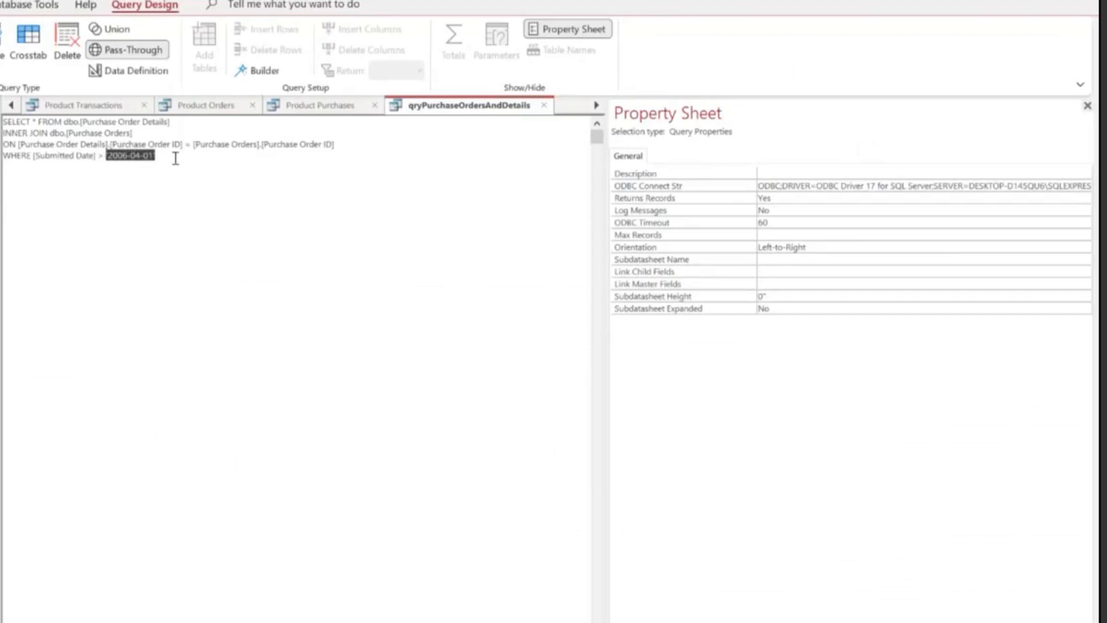
Step: Switch to the browser, open the AccessUserGroups SQL Converter page and bring its Access SQL and TSQL editors into view
type("'2006-04-01'")
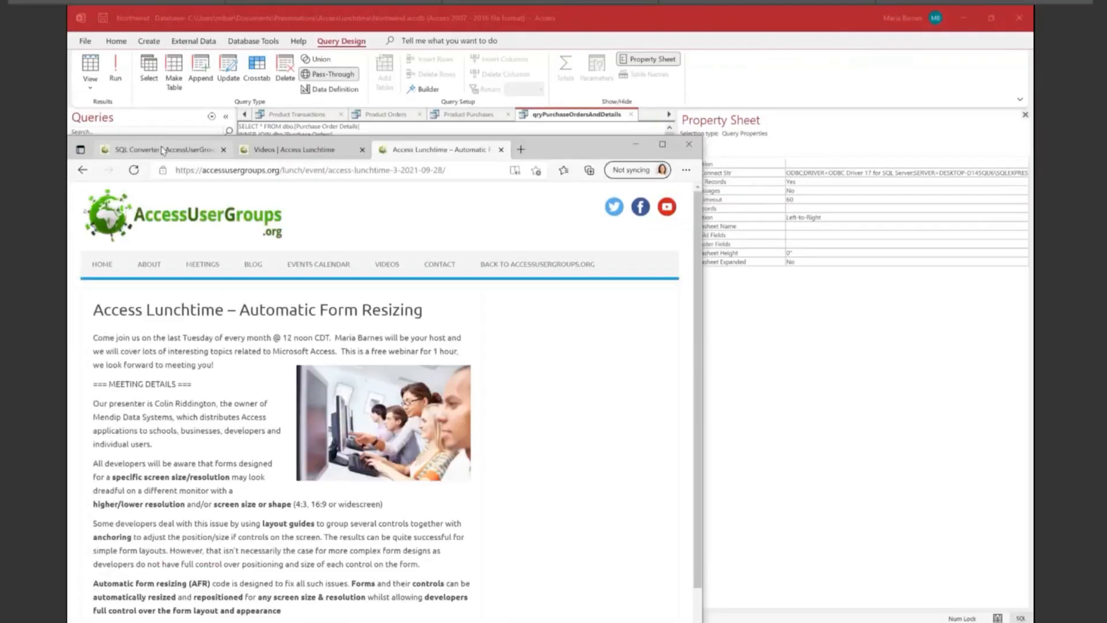
left_click(164, 151)
left_click_drag(566, 154, 647, 55)
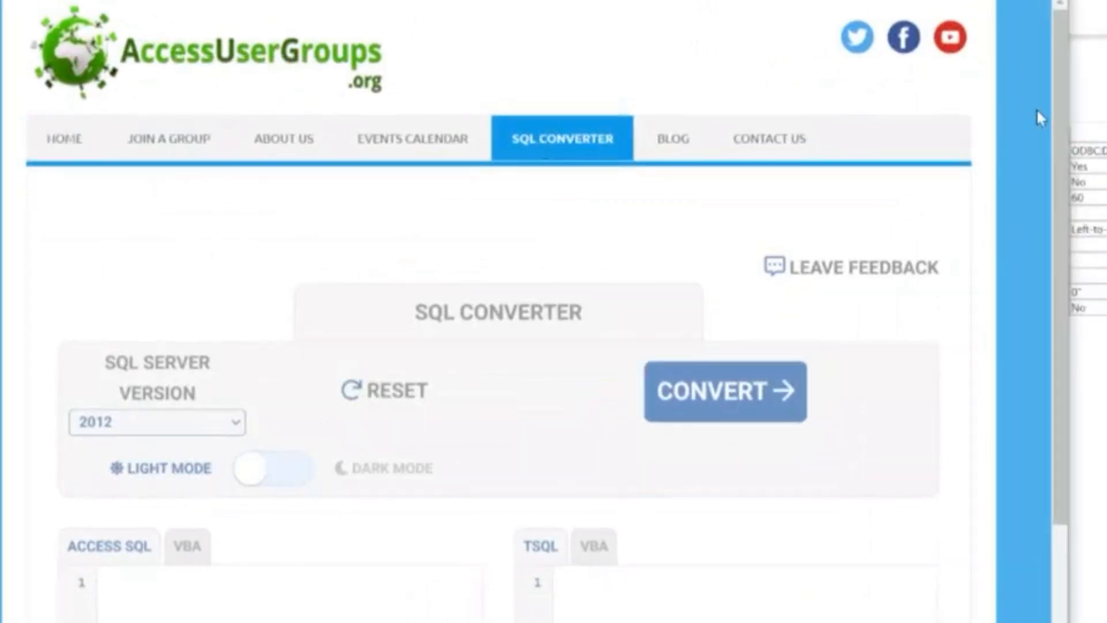
left_click_drag(1059, 133, 1060, 224)
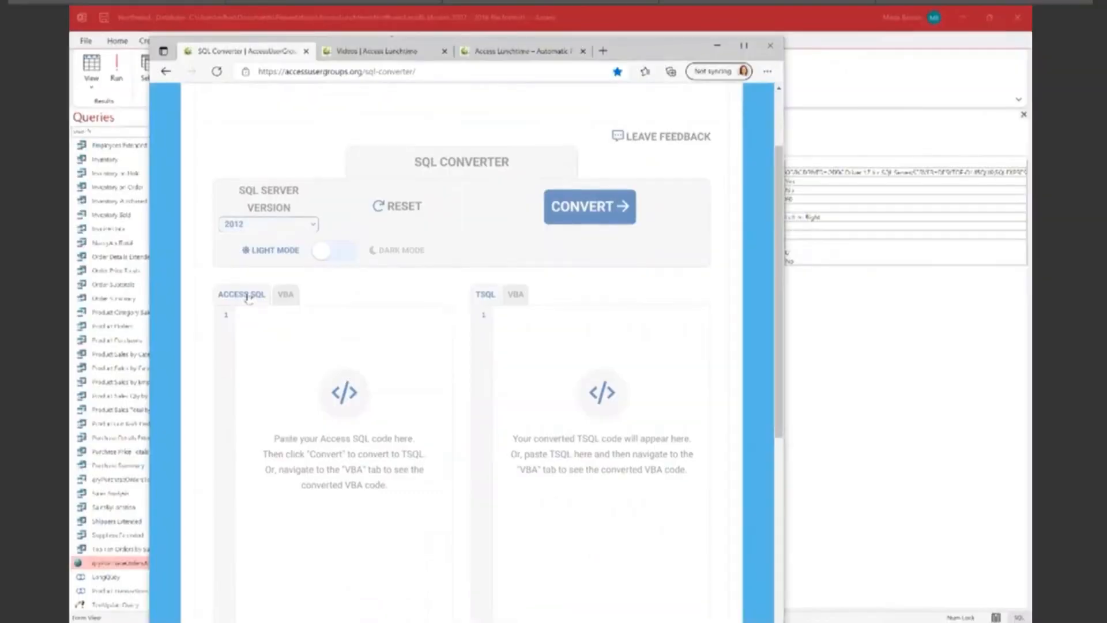
left_click(246, 319)
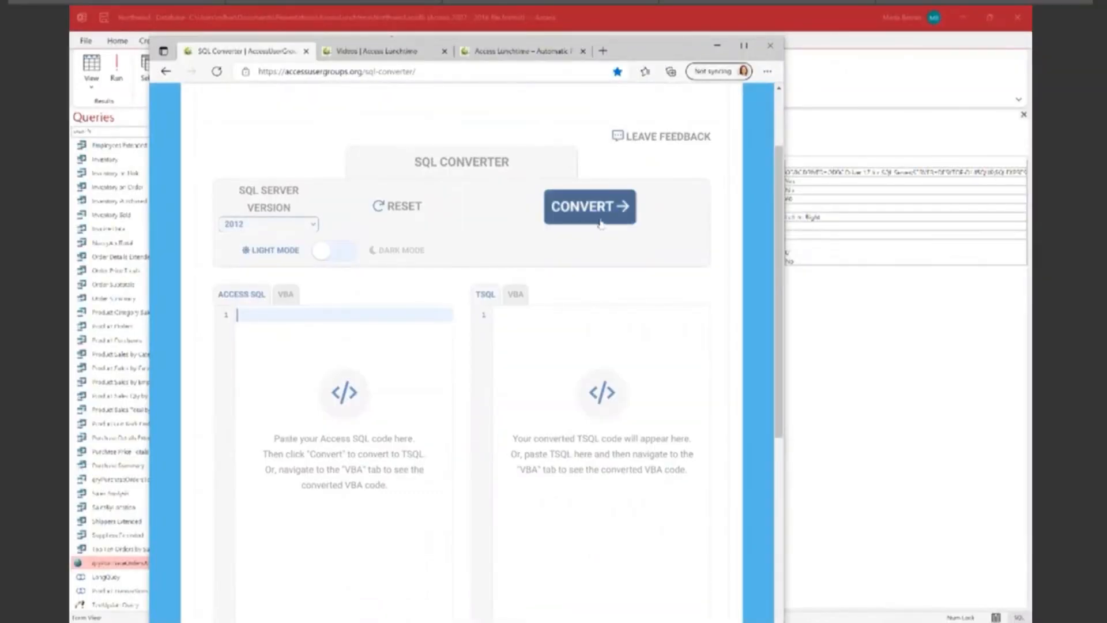
left_click(510, 316)
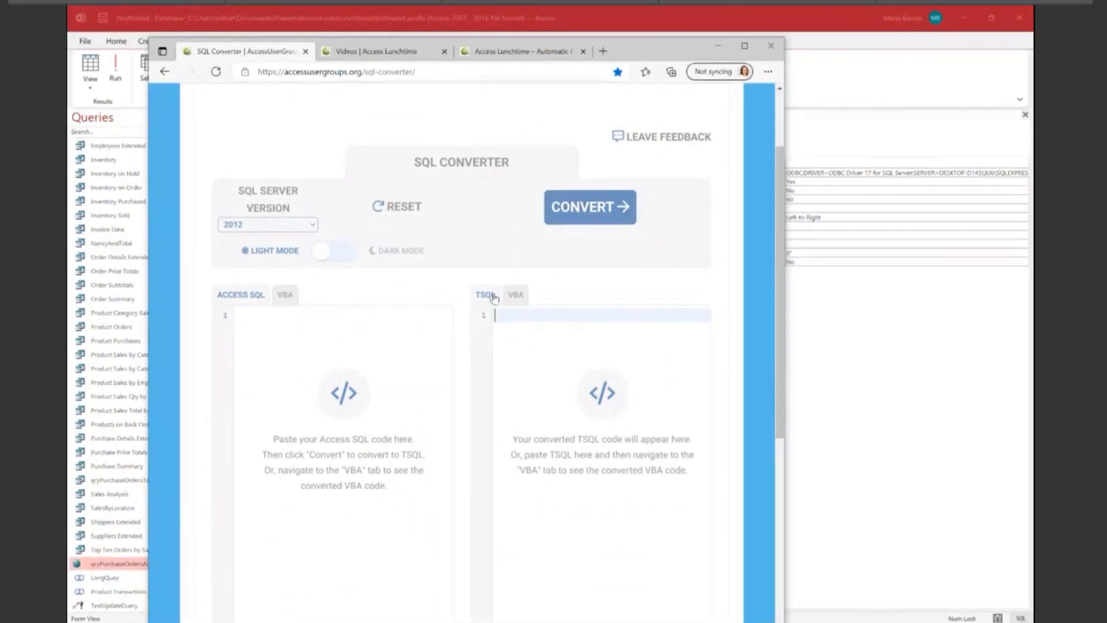
Step: Paste the purchase order query into the Access SQL editor, write its date as #2006-04-01#, and convert it to TSQL
left_click(391, 365)
type("SELECT * FROM dbo.[Purchase Order Details] INNER JOIN dbo.[Purchase Orders] ON [Purchase Order Details].[Purchase Order ID] = [Purchase Orders].[Purchase Order ID] WHERE [Submitted Date] > '2006-04-01#")
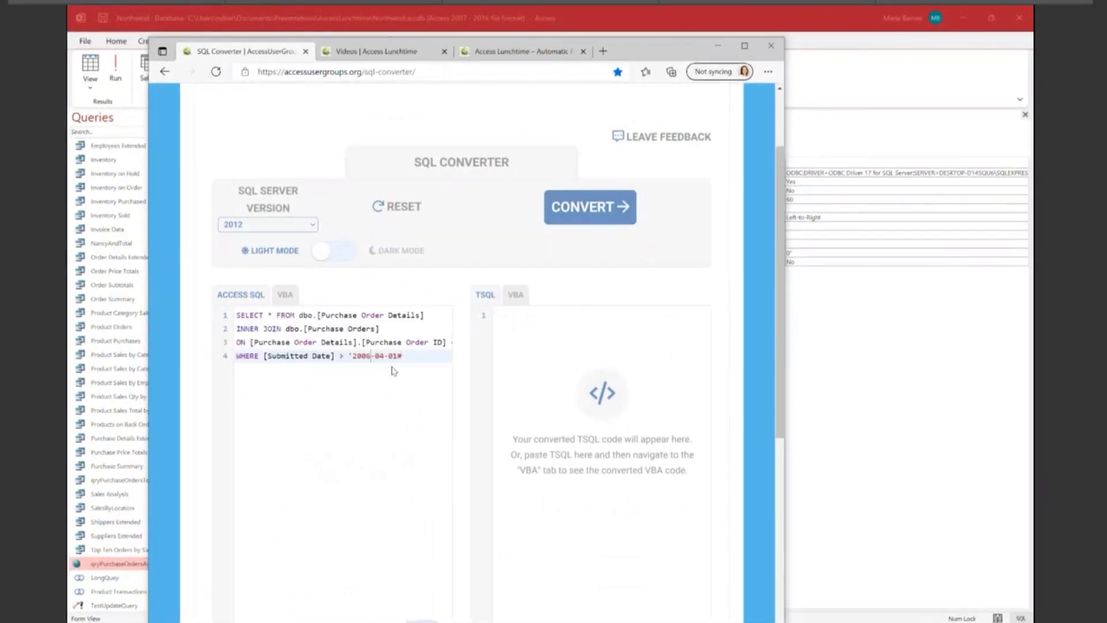
key("Left")
key("Left")
key("BackSpace")
type("#")
left_click(585, 222)
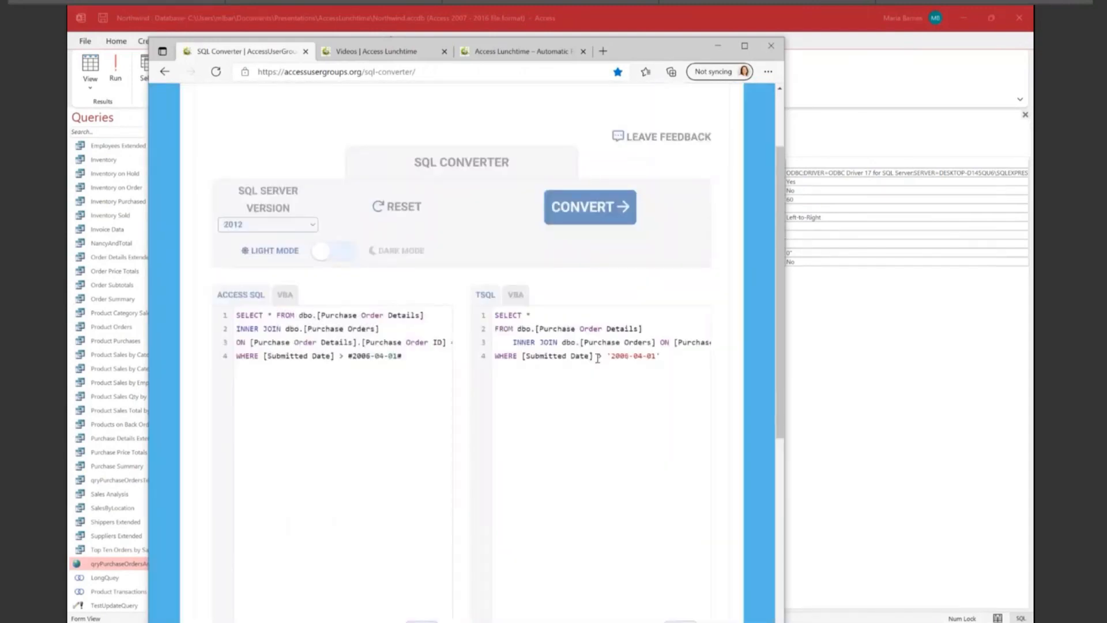
left_click(611, 356)
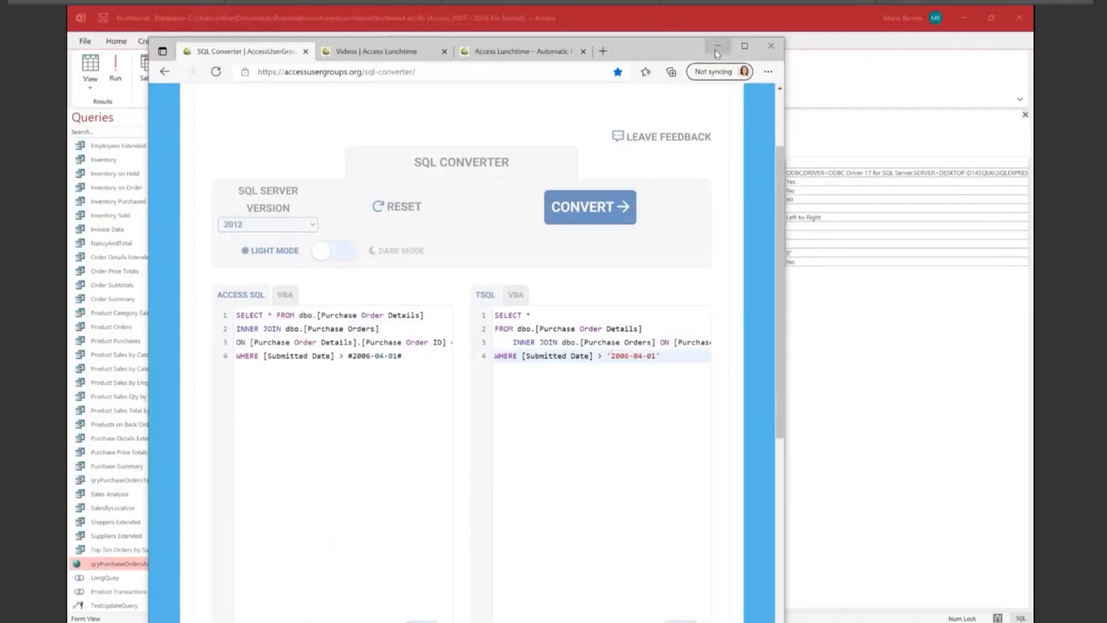
Step: Minimize the browser to return to Access and close the Product Purchases and Product Orders queries
left_click(718, 46)
left_click(420, 156)
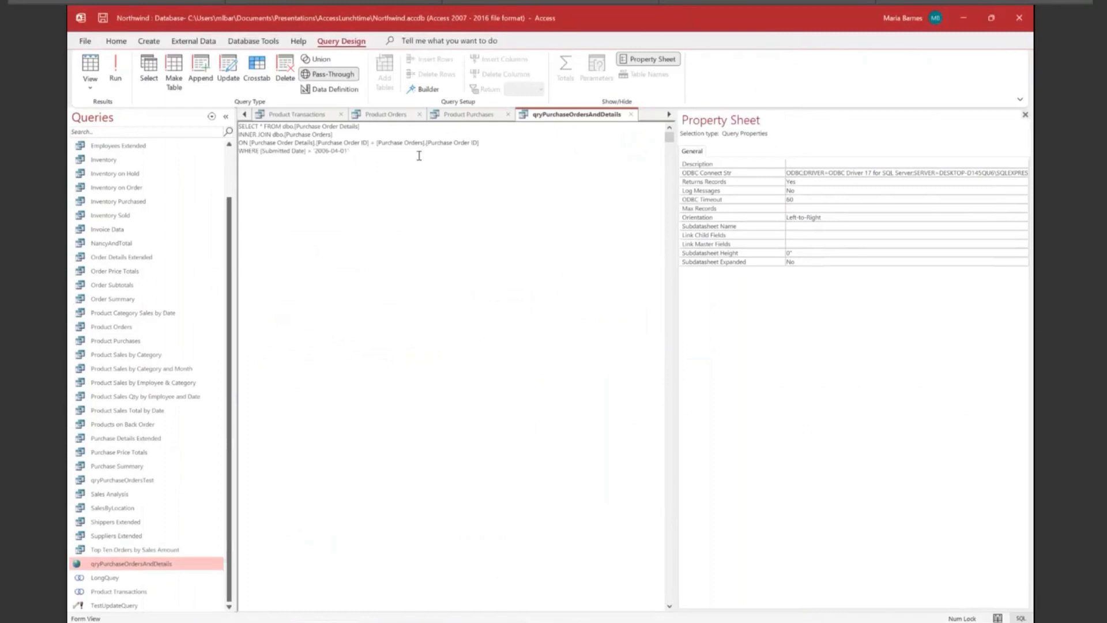
left_click(469, 118)
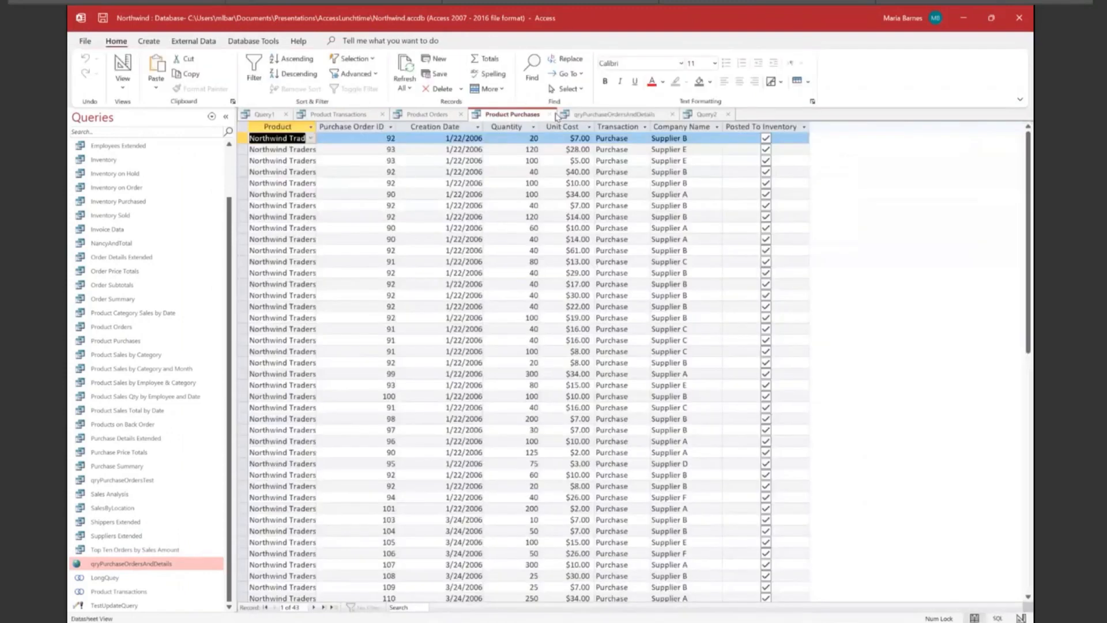
left_click(552, 115)
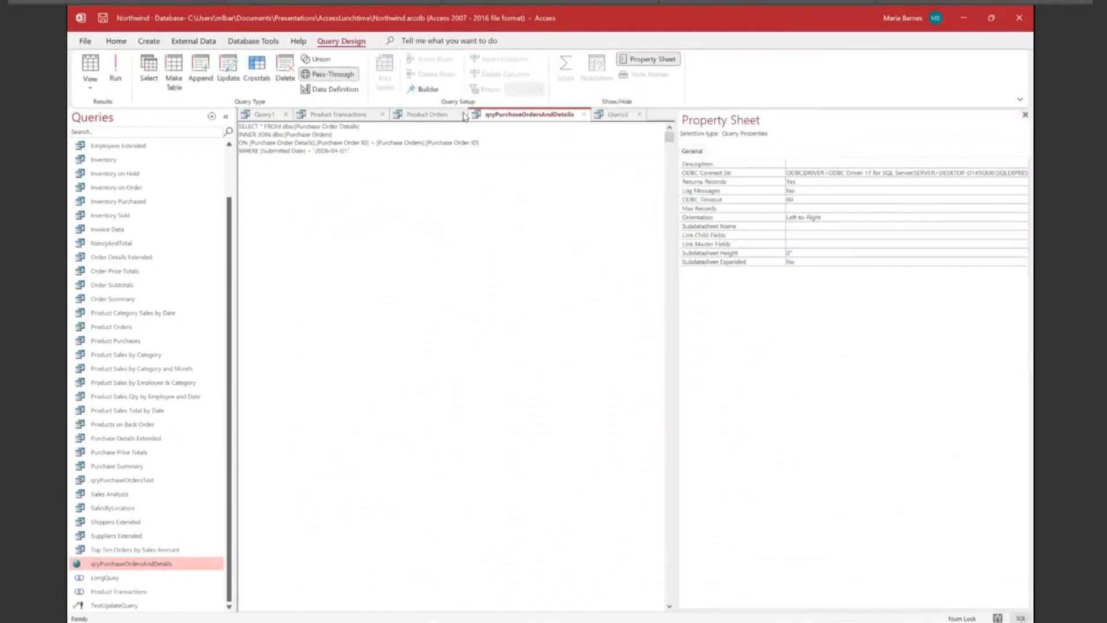
left_click(464, 114)
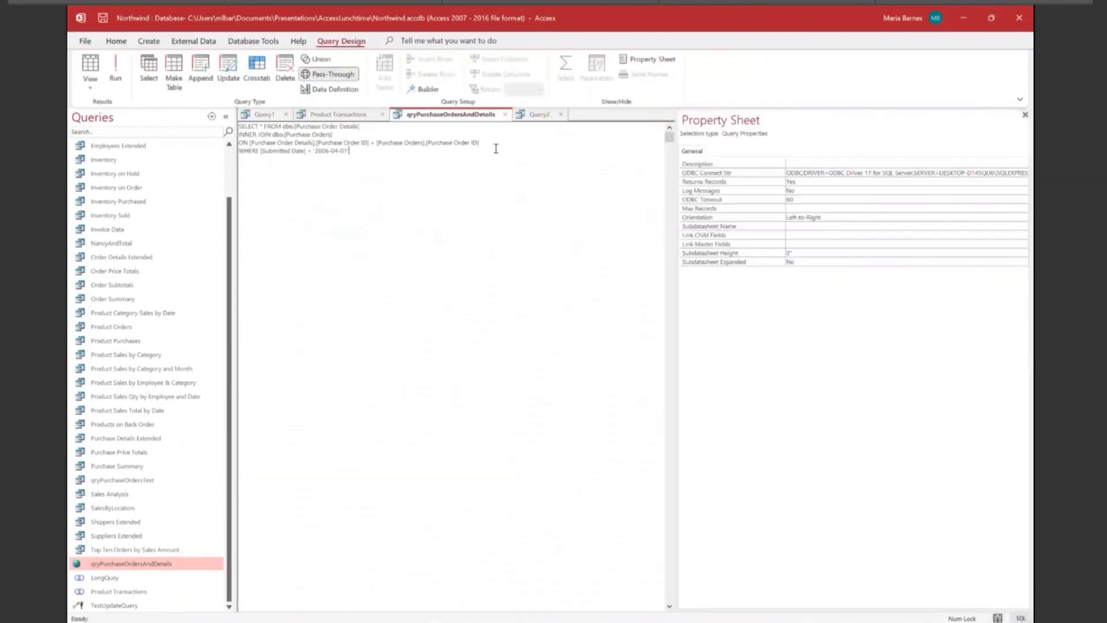
Step: Show the ODBC Connect Str property of the blank pass-through query Query2
left_click(528, 115)
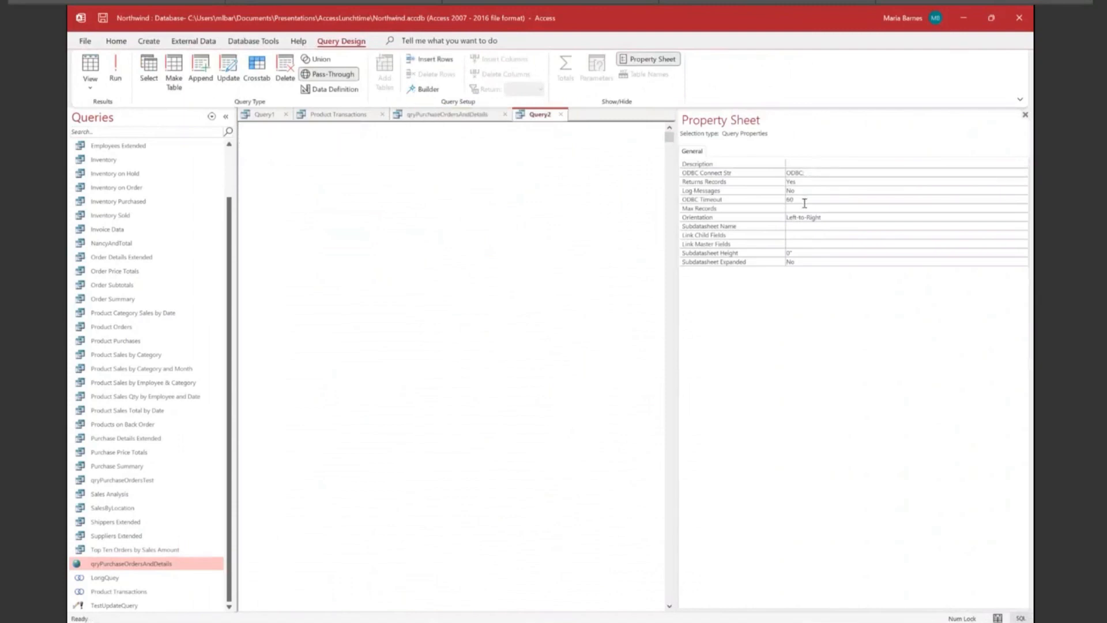
left_click(820, 172)
Step: Switch to the Visual Basic editor and enter ? Currentdb.TableDefs("").Connect in the cleared Immediate window
key("alt+Tab")
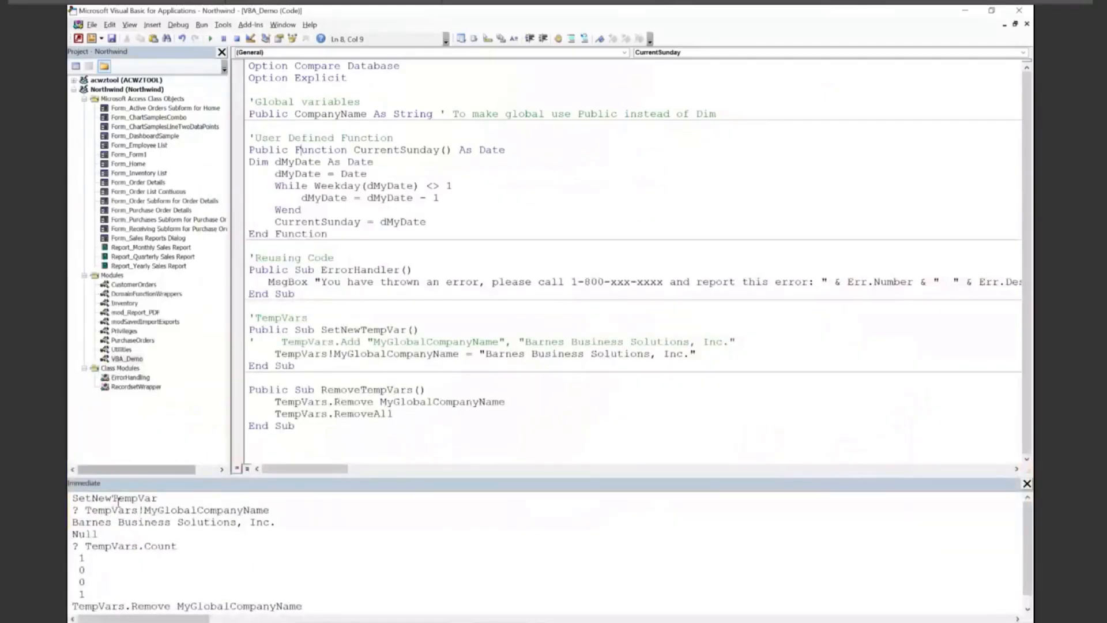
type("? Curre")
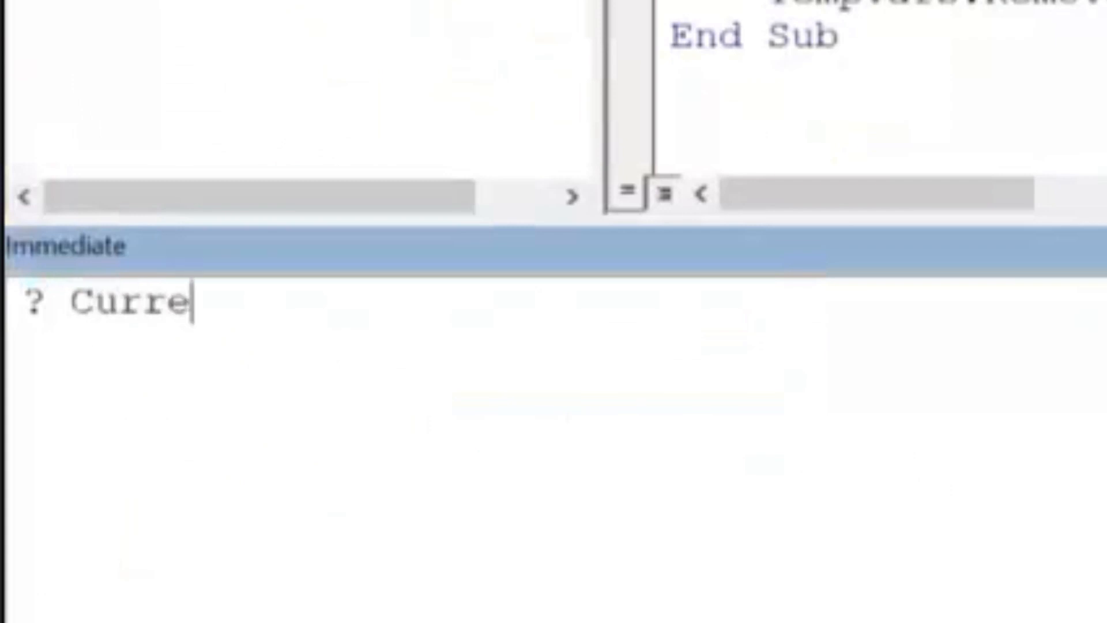
type("ntdb.t")
double_click(371, 440)
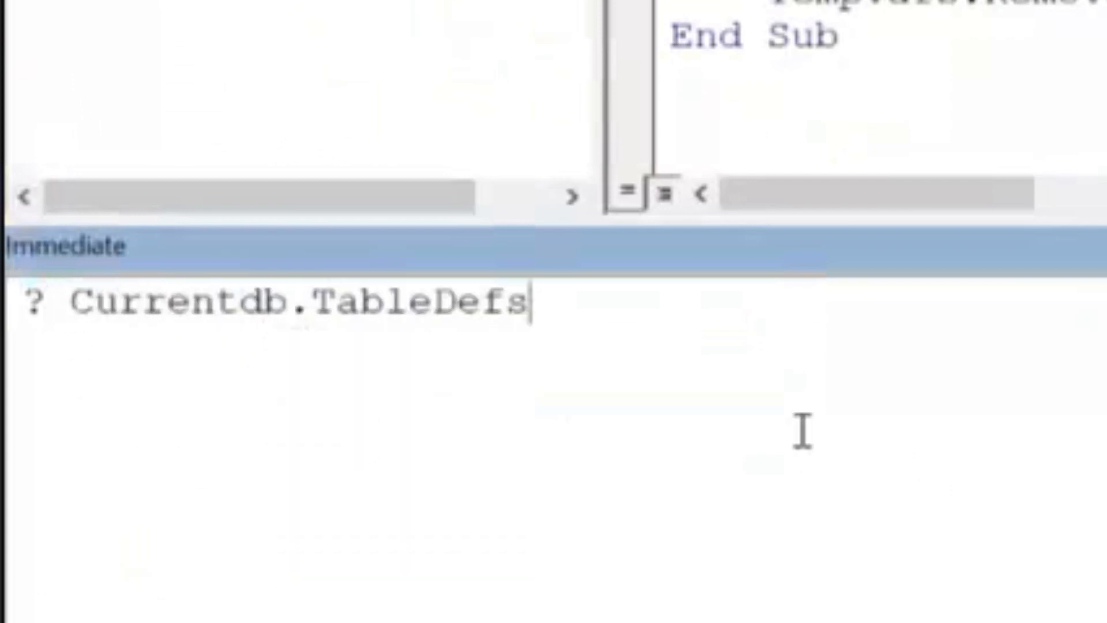
type("(:")
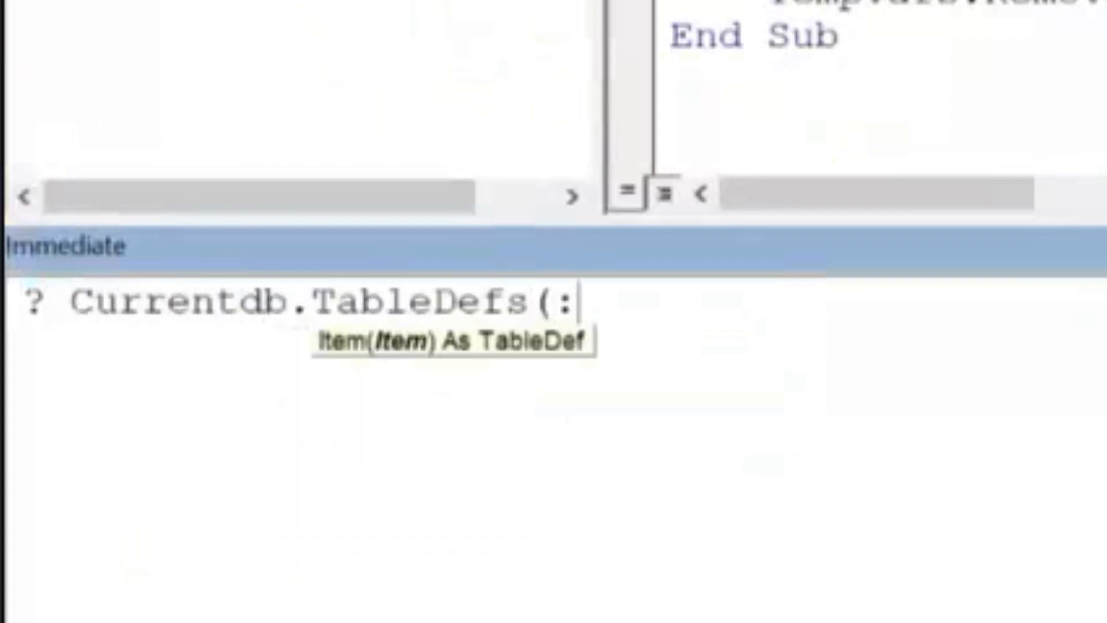
key("BackSpace")
type("\"\"),")
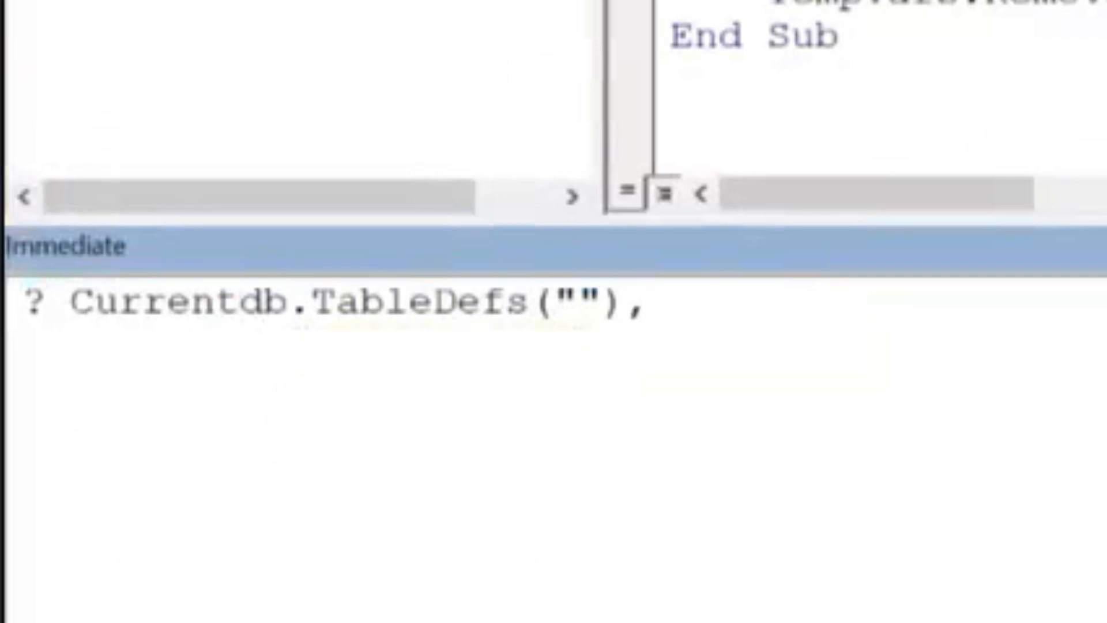
key("BackSpace")
type(".")
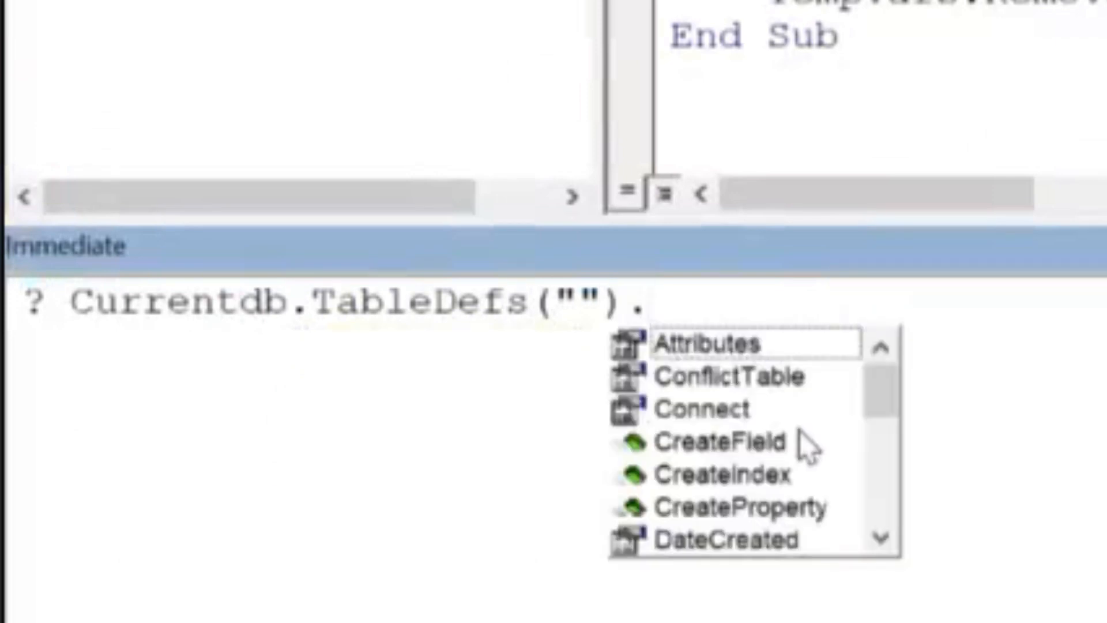
type("C")
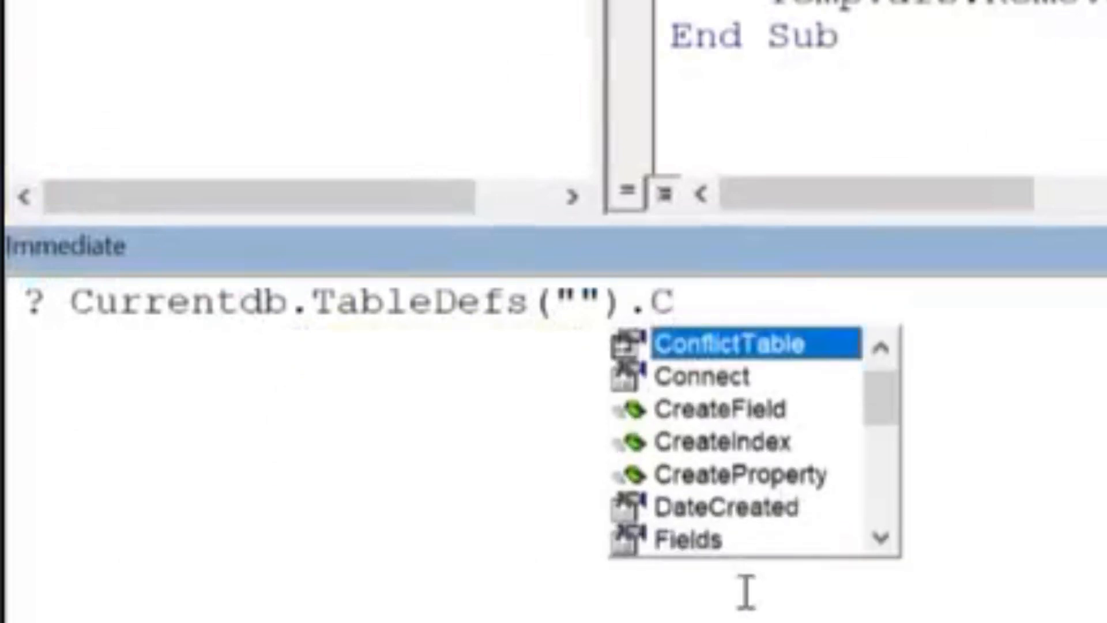
double_click(713, 378)
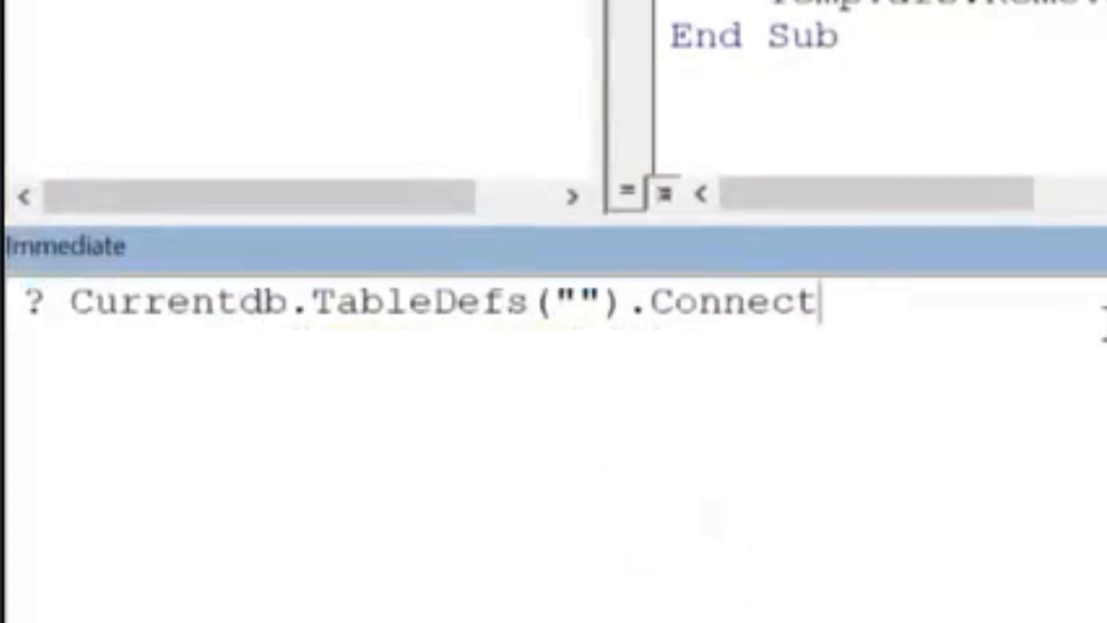